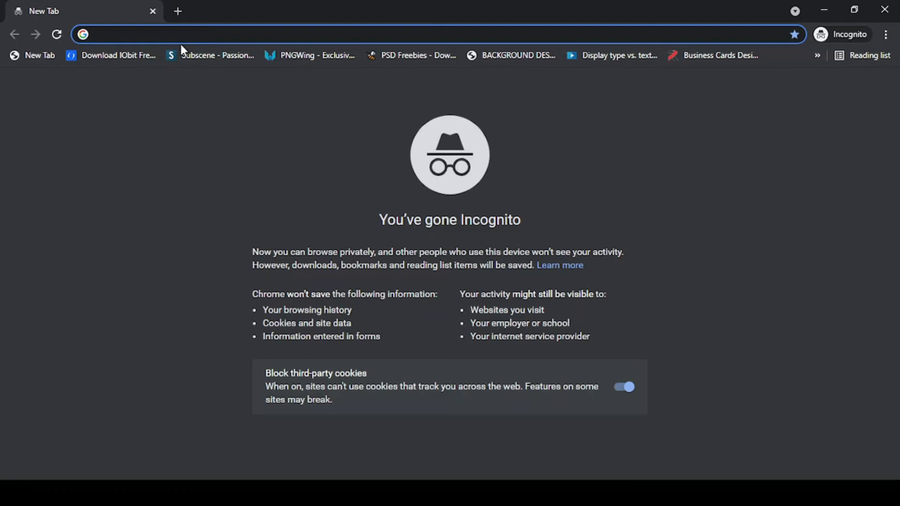
# - Enter canva.com in the incognito tab's address bar and load the site
pyautogui.write('ca')
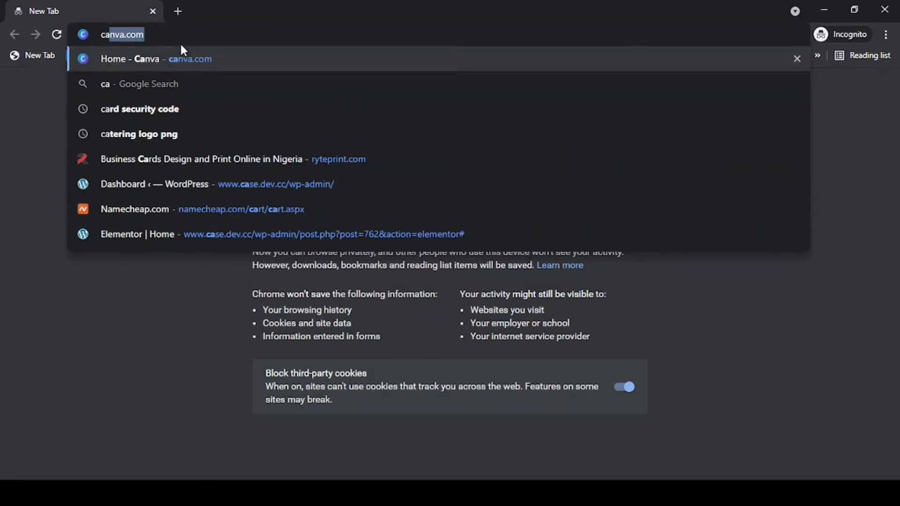
pyautogui.write('nva.com')
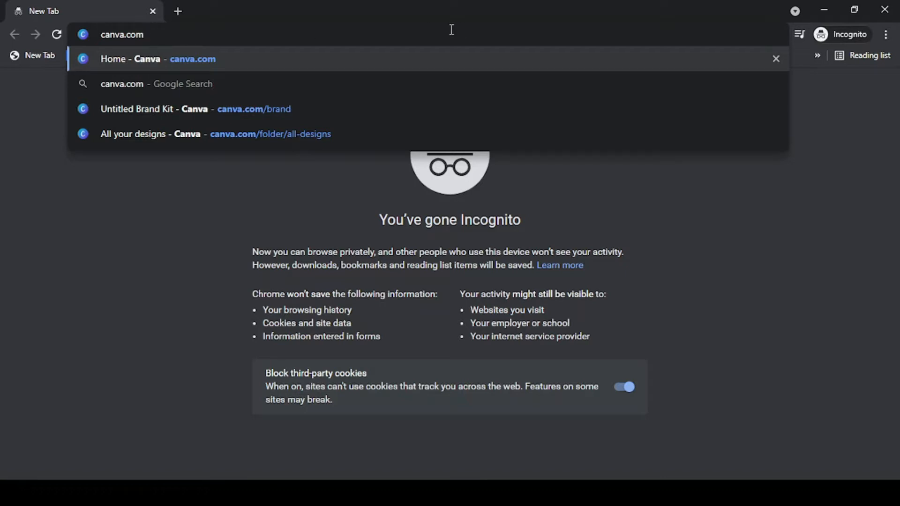
pyautogui.click(111, 41)
pyautogui.click(148, 36)
pyautogui.press('Return')
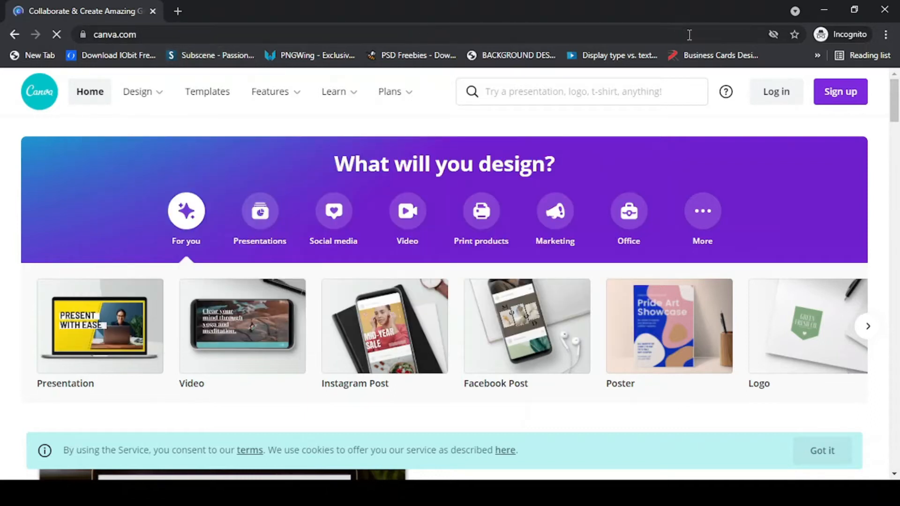
pyautogui.click(134, 35)
pyautogui.moveTo(134, 34); pyautogui.dragTo(86, 34)
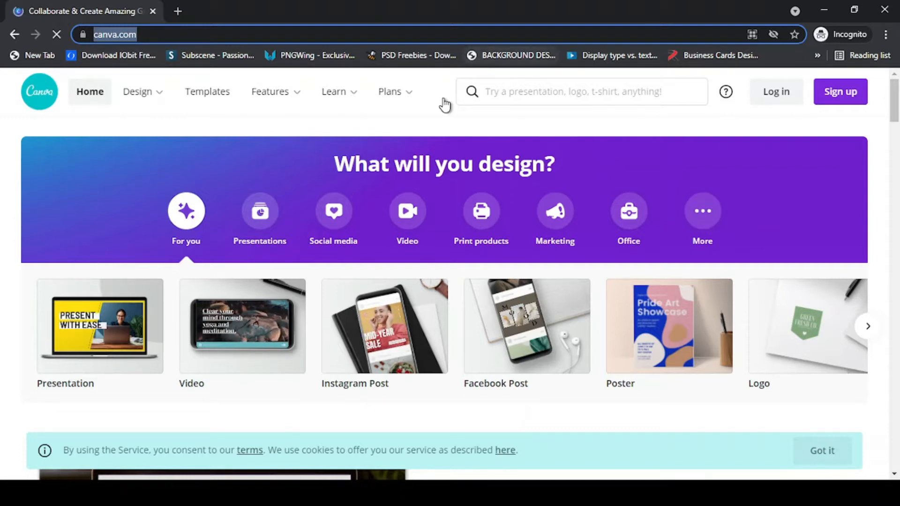
pyautogui.scroll(-5, 332, 185)
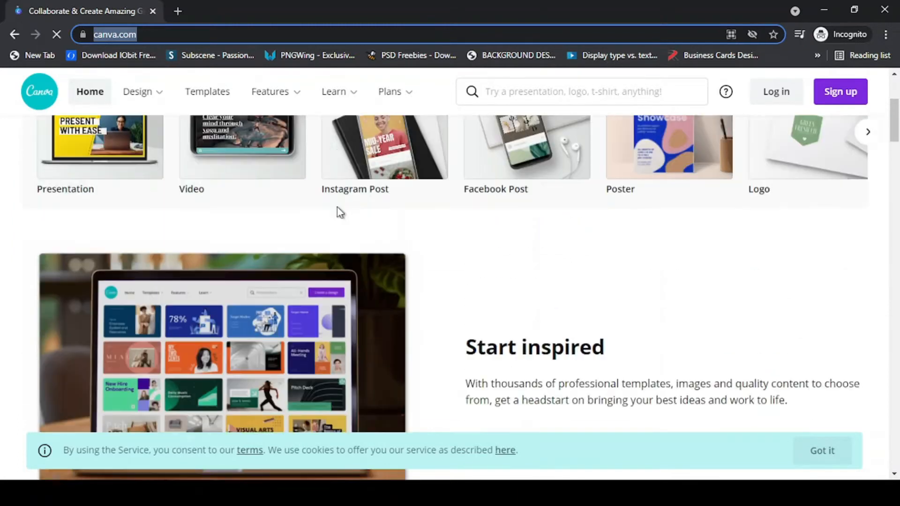
pyautogui.scroll(5, 338, 213)
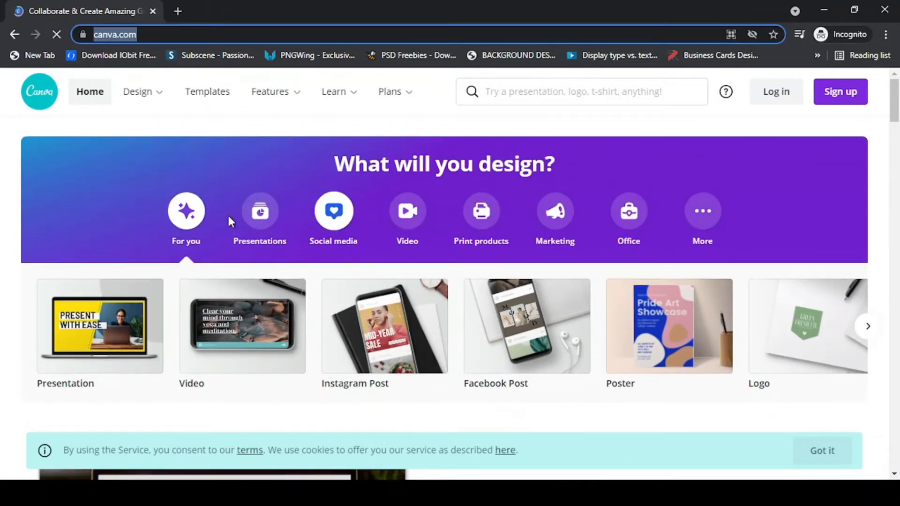
pyautogui.moveTo(141, 91)
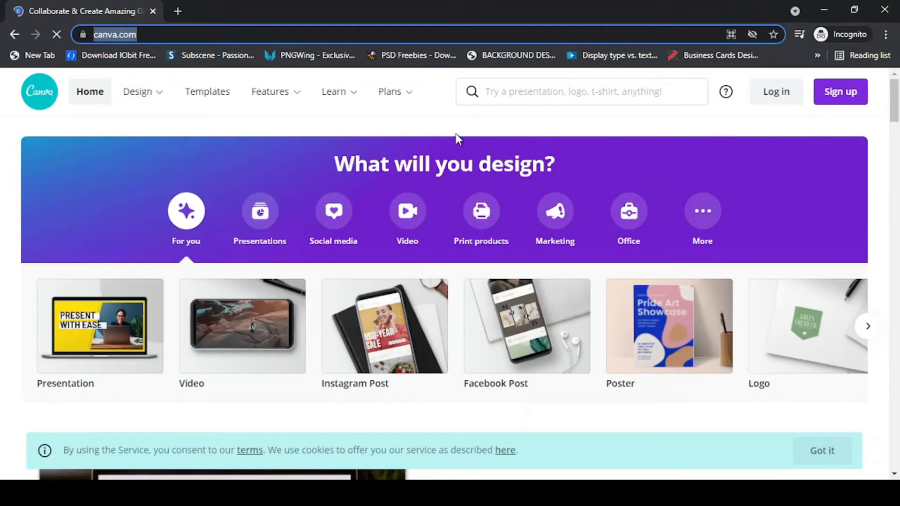
pyautogui.moveTo(340, 93)
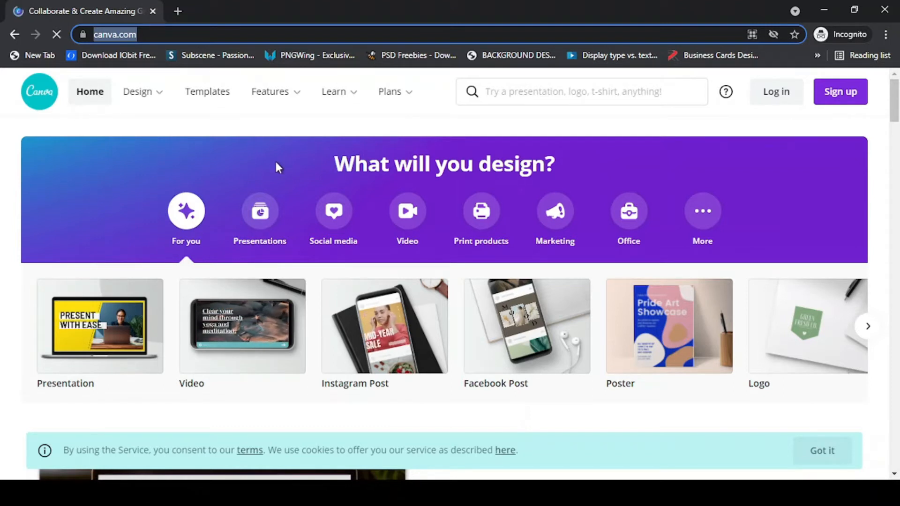
pyautogui.scroll(-8, 275, 167)
pyautogui.scroll(-5, 282, 178)
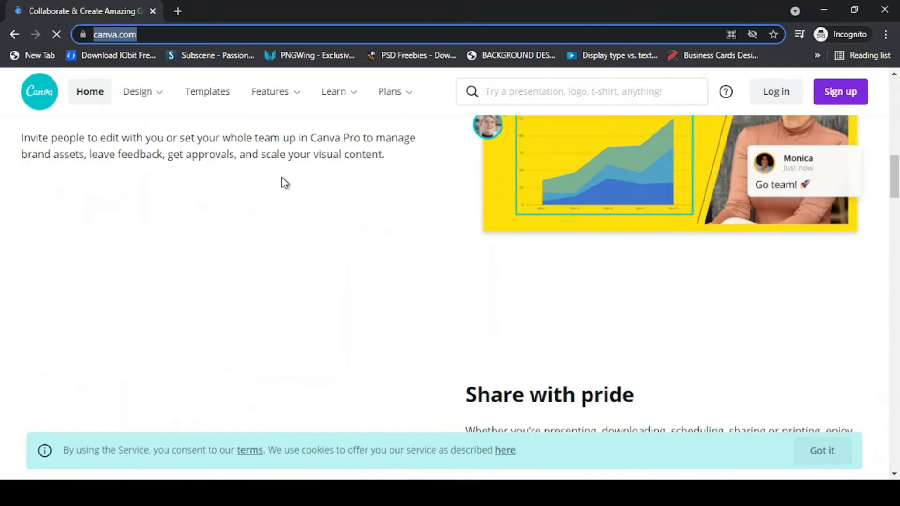
pyautogui.scroll(12, 283, 181)
pyautogui.scroll(2, 283, 182)
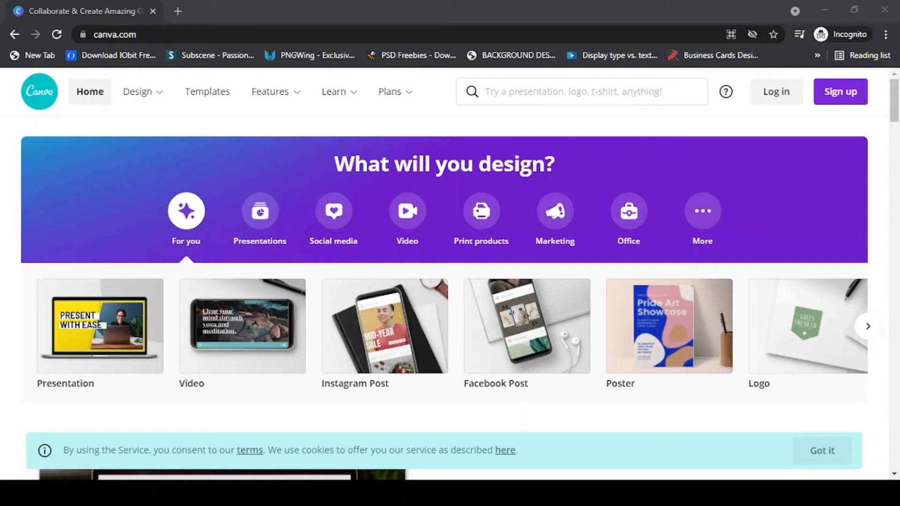
# - Go to Canva's Instagram page from Design > Social Media & Video > Instagram
pyautogui.hotkey('alt', 'Tab')
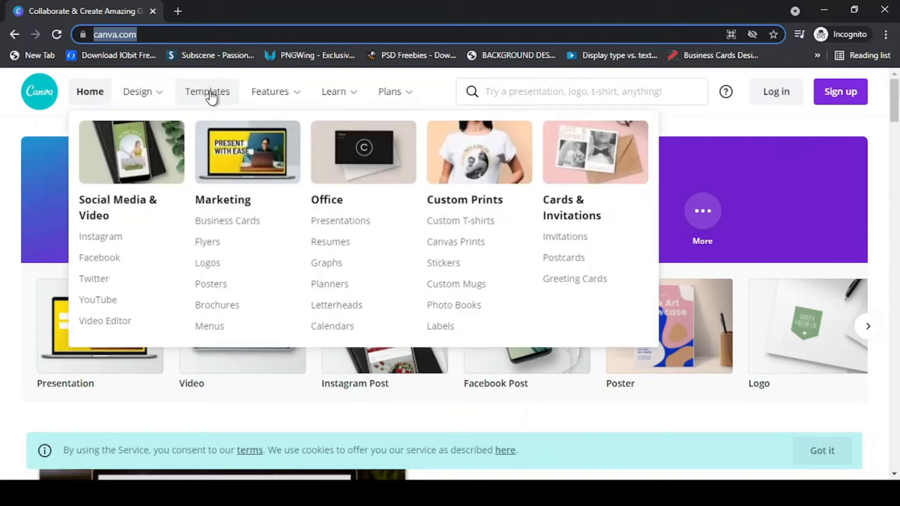
pyautogui.moveTo(156, 98)
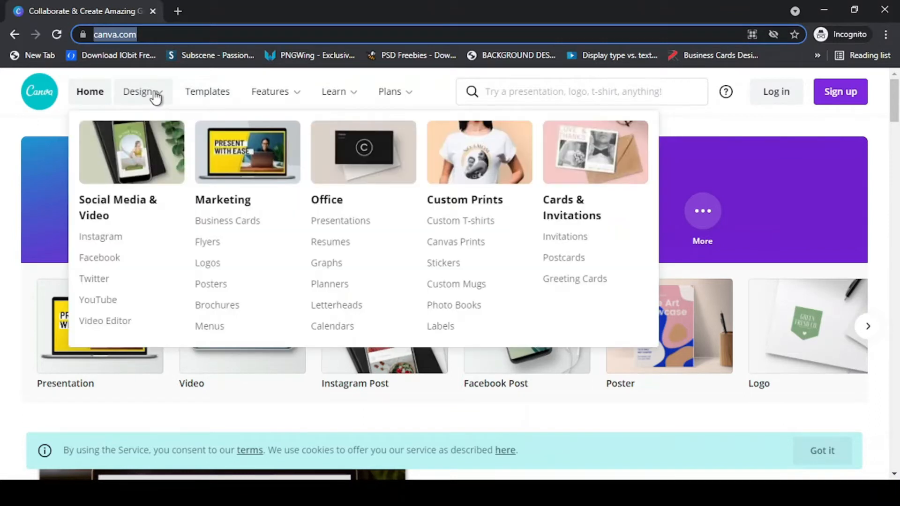
pyautogui.click(119, 242)
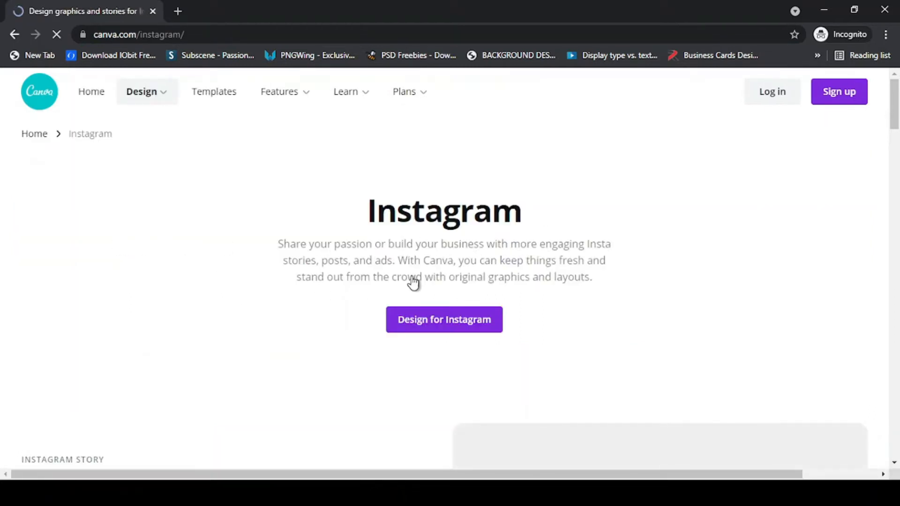
pyautogui.scroll(-1, 417, 329)
pyautogui.scroll(-10, 427, 308)
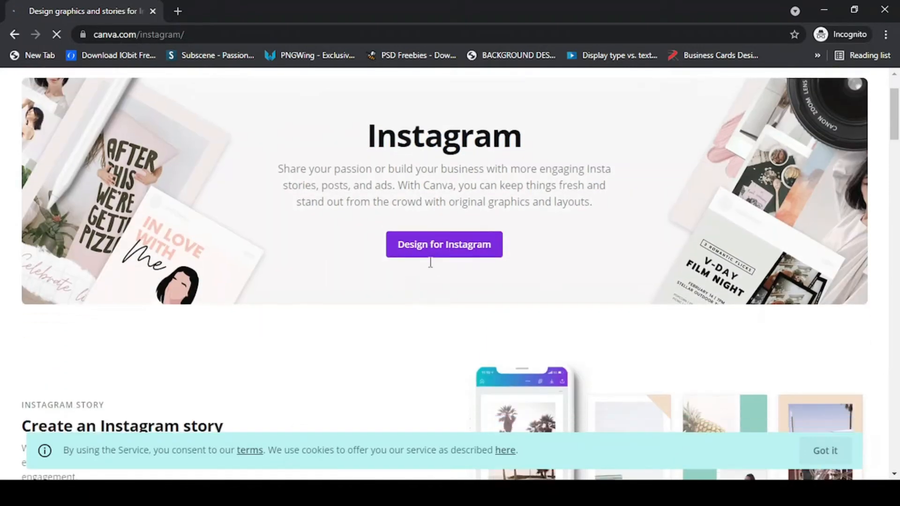
pyautogui.scroll(12, 429, 276)
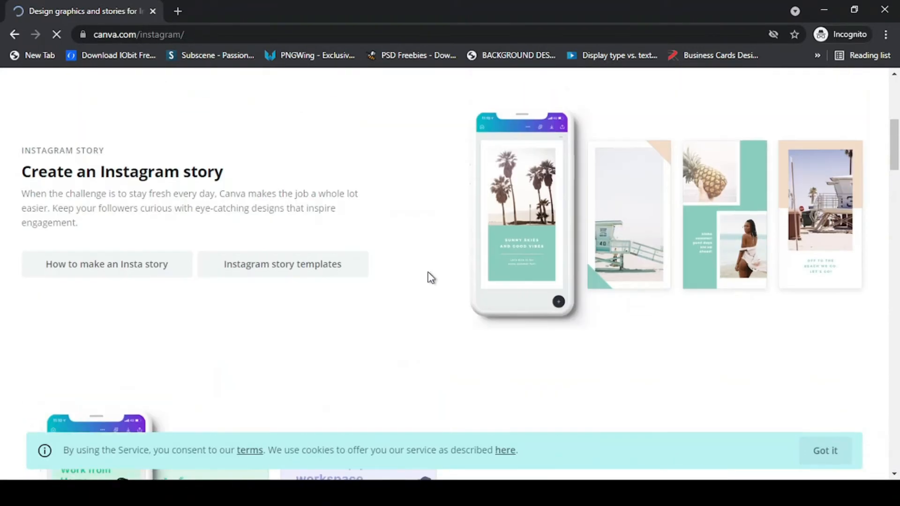
pyautogui.scroll(-6, 428, 281)
pyautogui.scroll(-20, 427, 298)
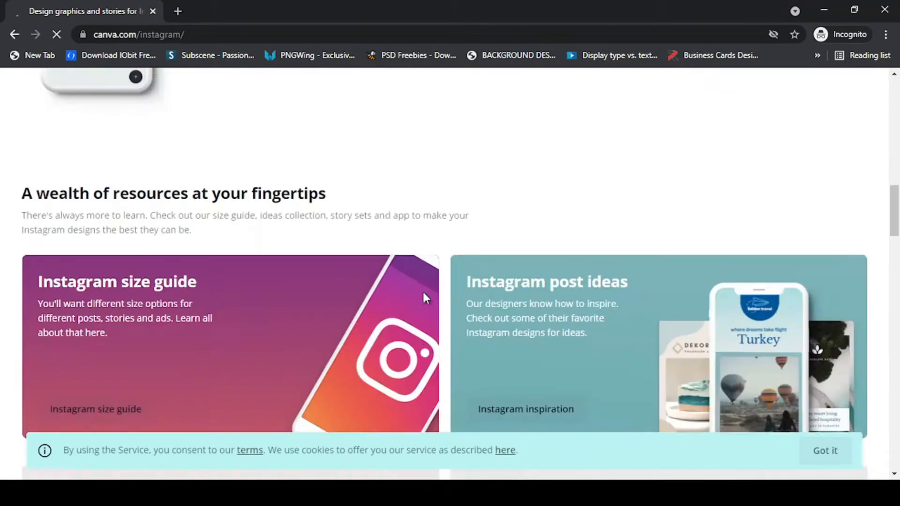
pyautogui.scroll(1, 427, 298)
pyautogui.scroll(-1, 427, 298)
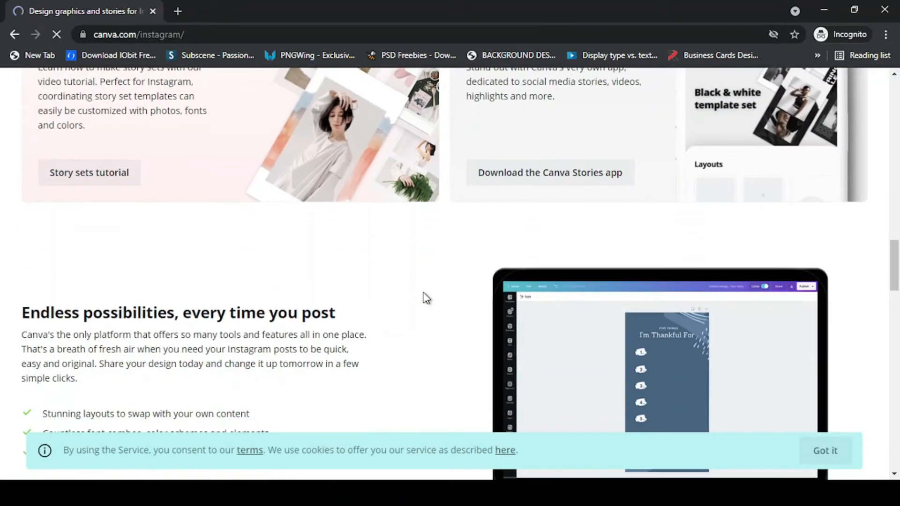
pyautogui.scroll(5, 425, 297)
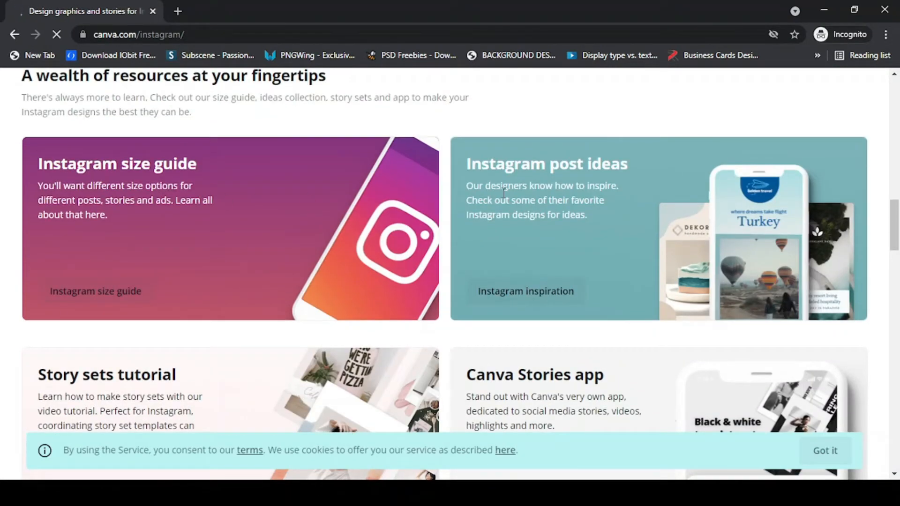
pyautogui.scroll(5, 382, 242)
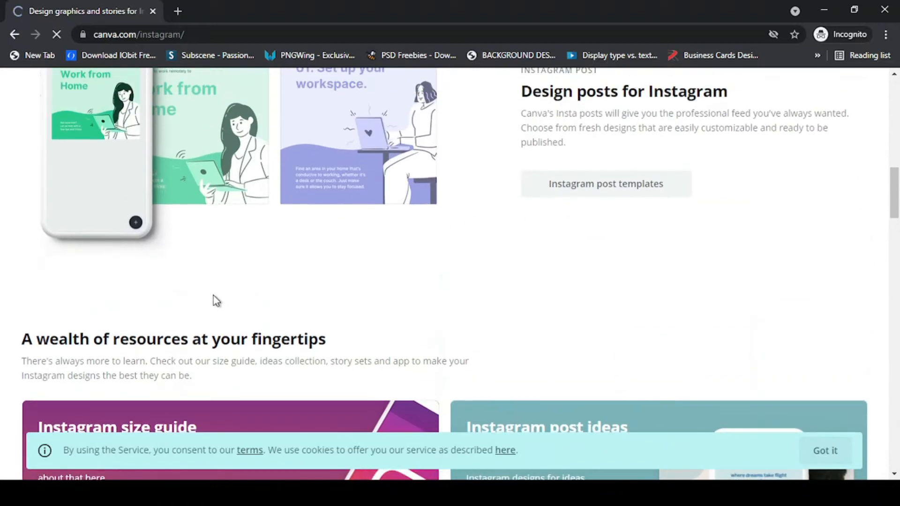
pyautogui.scroll(-3, 189, 314)
pyautogui.scroll(-1, 191, 314)
pyautogui.scroll(-1, 191, 314)
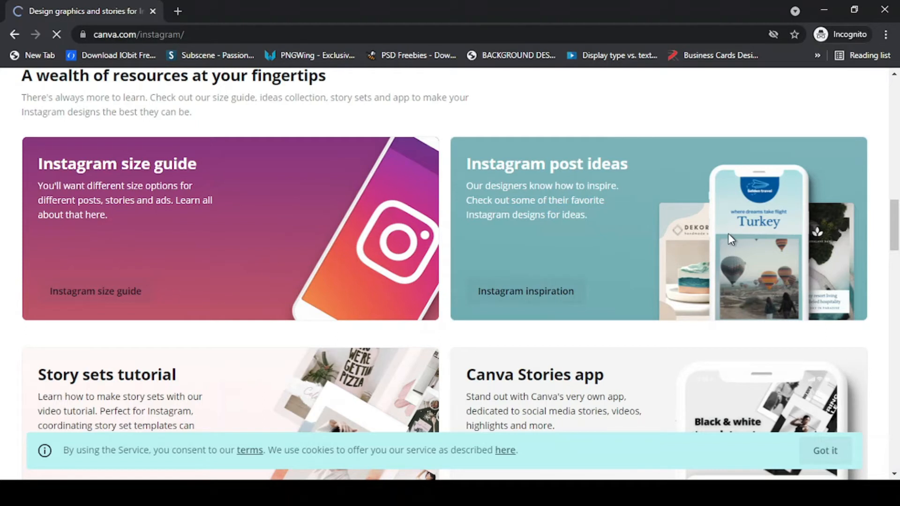
pyautogui.scroll(-2, 728, 234)
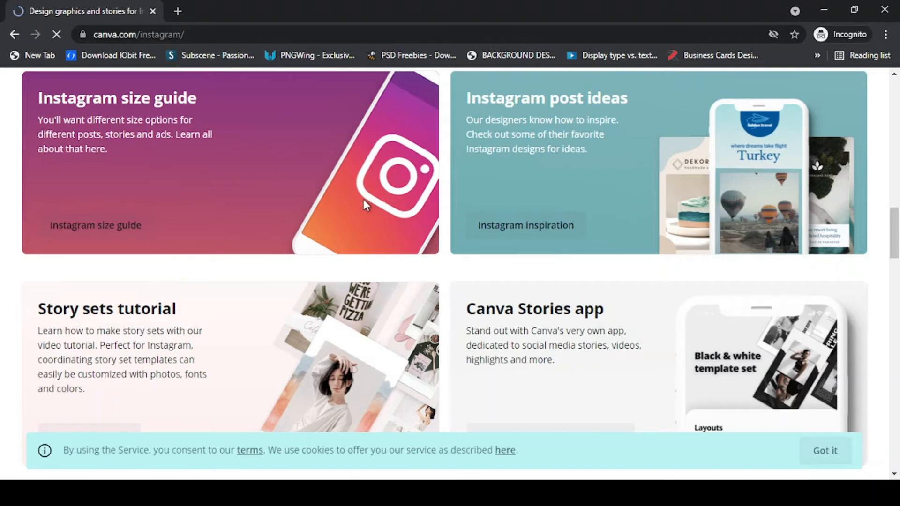
pyautogui.scroll(3, 363, 199)
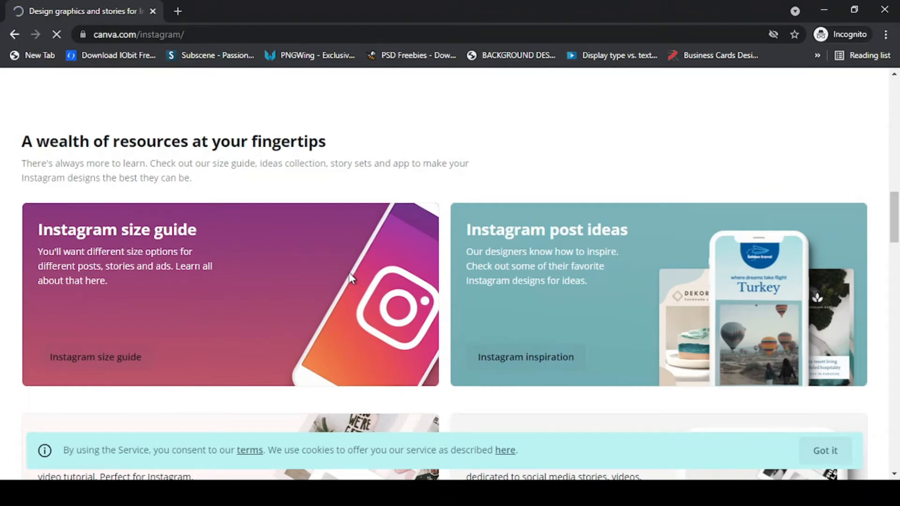
pyautogui.scroll(2, 352, 278)
pyautogui.scroll(-5, 348, 277)
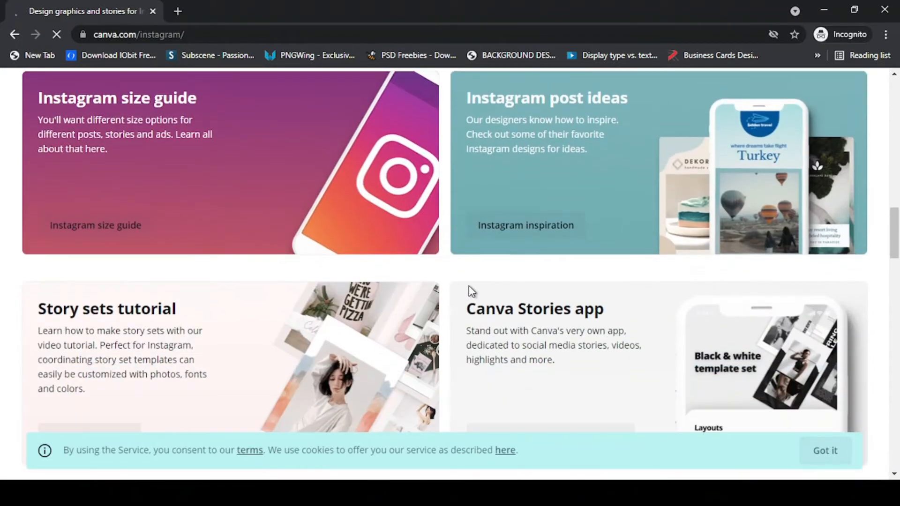
pyautogui.click(519, 227)
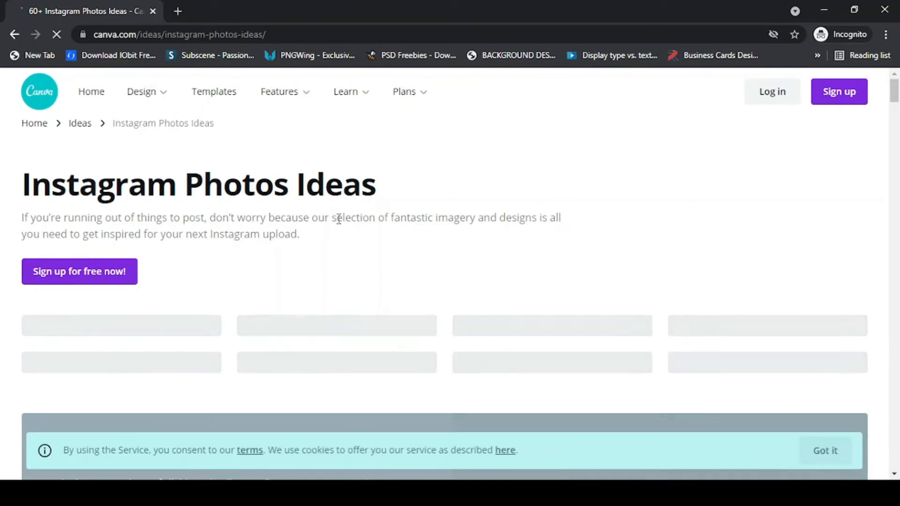
pyautogui.scroll(-1, 340, 221)
pyautogui.scroll(-4, 339, 224)
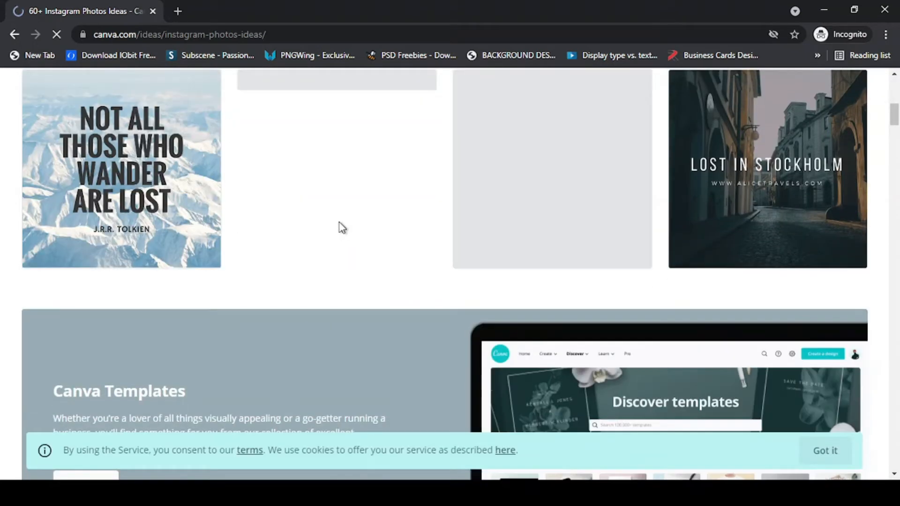
pyautogui.scroll(6, 227, 225)
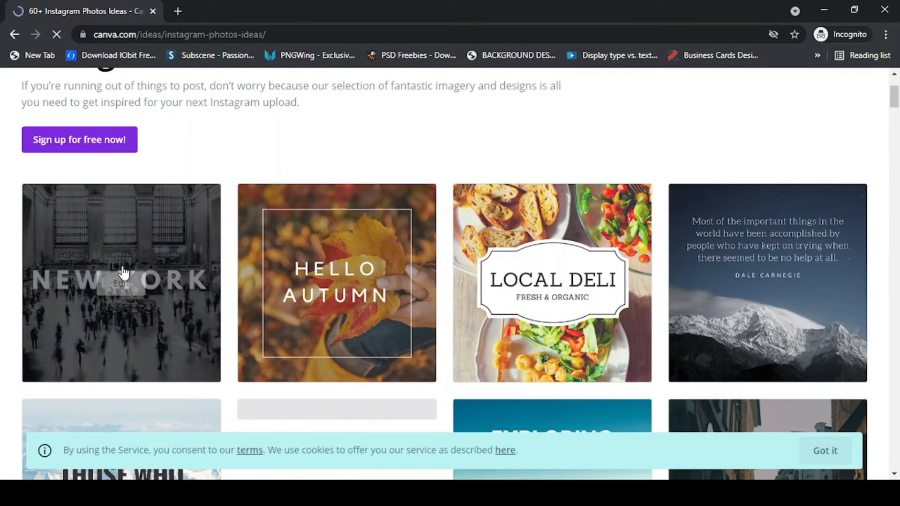
pyautogui.scroll(2, 124, 273)
pyautogui.scroll(-2, 141, 262)
pyautogui.scroll(2, 190, 195)
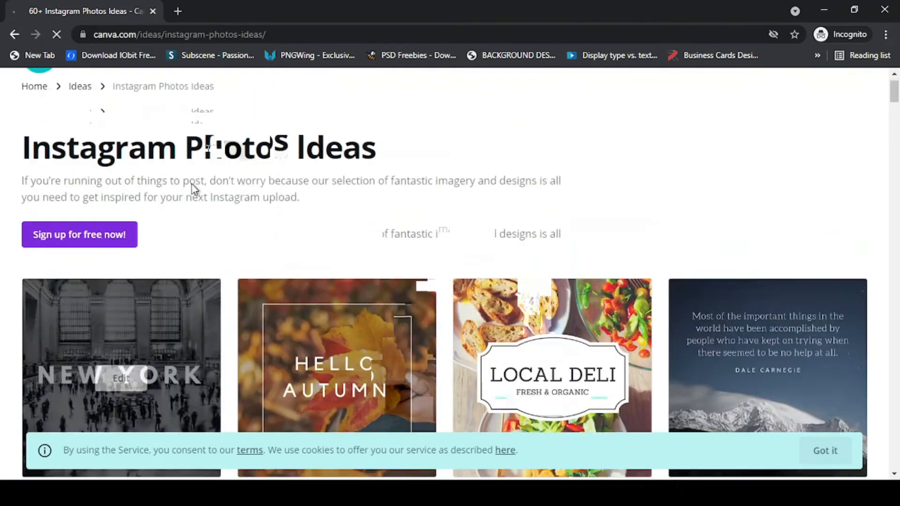
pyautogui.scroll(-4, 333, 371)
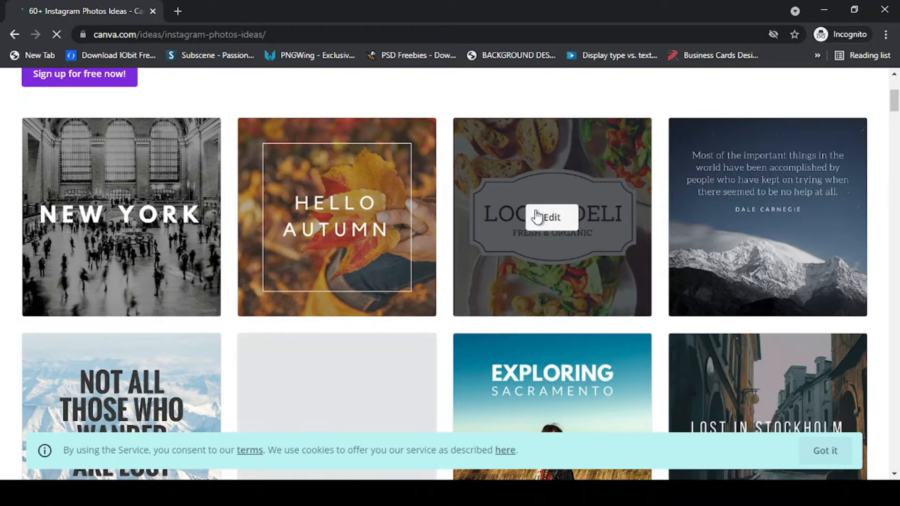
pyautogui.scroll(-1, 555, 241)
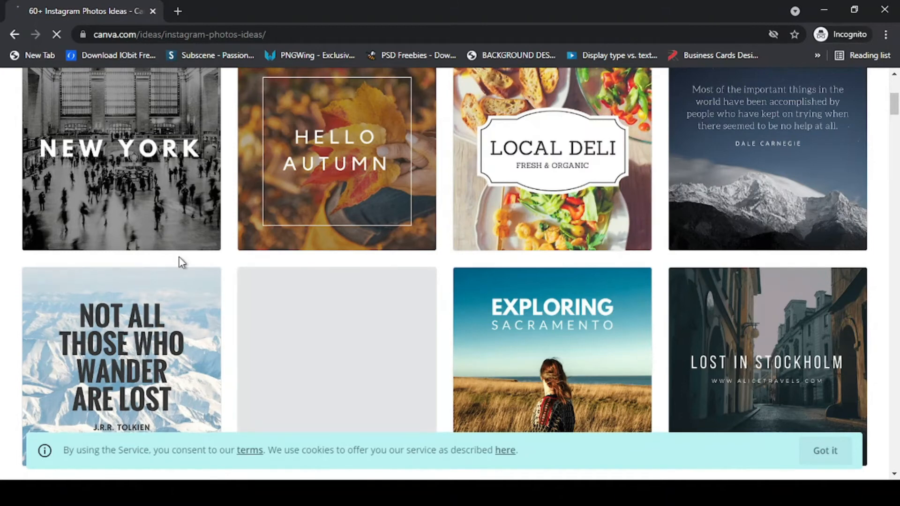
pyautogui.scroll(-2, 354, 264)
pyautogui.scroll(-3, 464, 268)
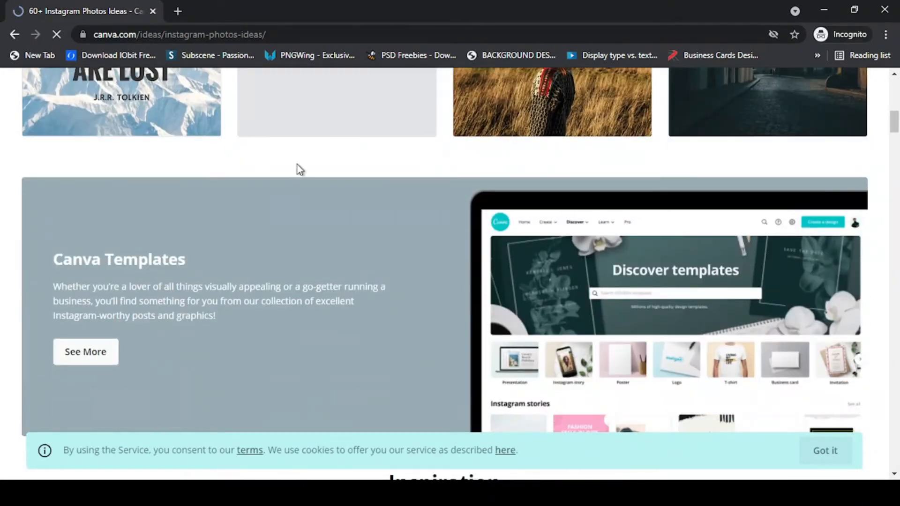
pyautogui.scroll(8, 177, 147)
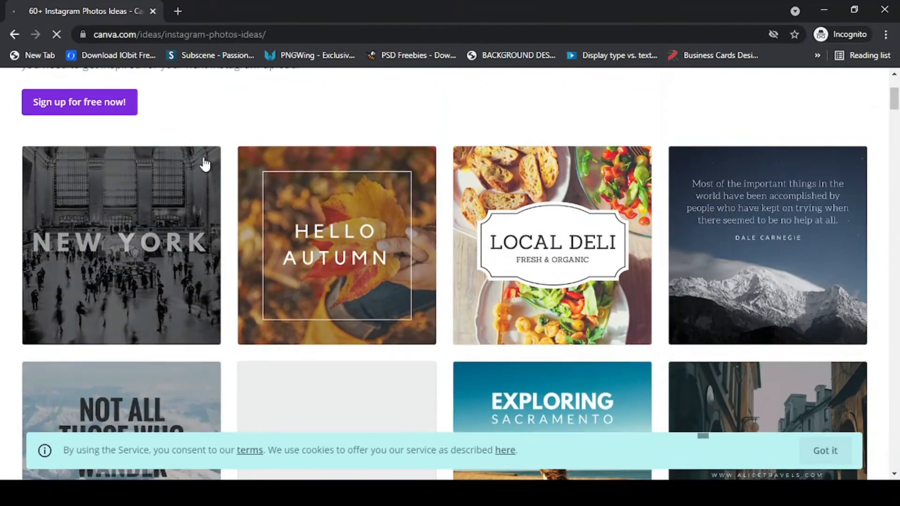
pyautogui.scroll(-20, 733, 243)
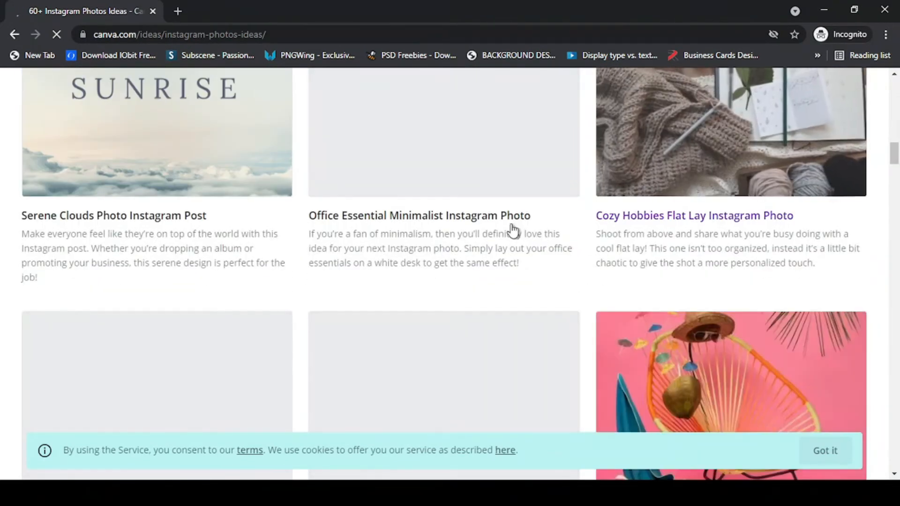
pyautogui.scroll(-3, 404, 245)
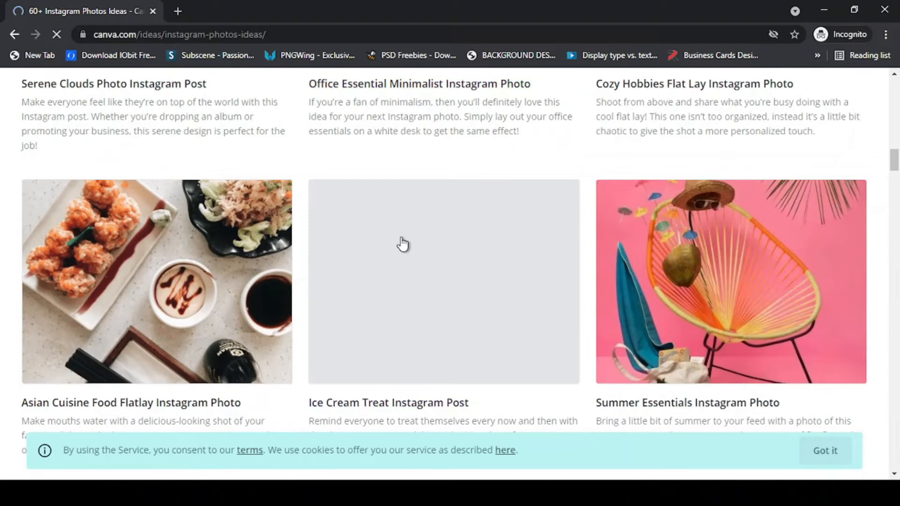
pyautogui.scroll(-3, 432, 251)
pyautogui.scroll(-6, 436, 263)
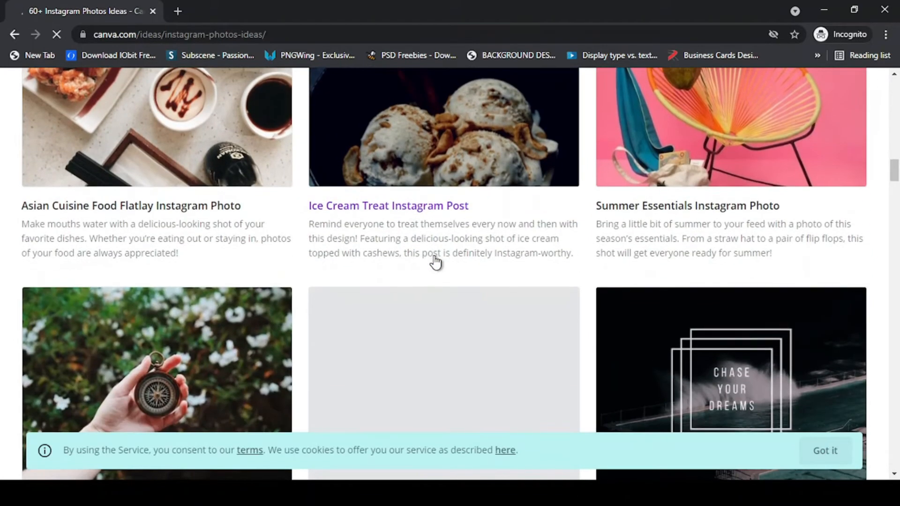
pyautogui.scroll(-8, 509, 278)
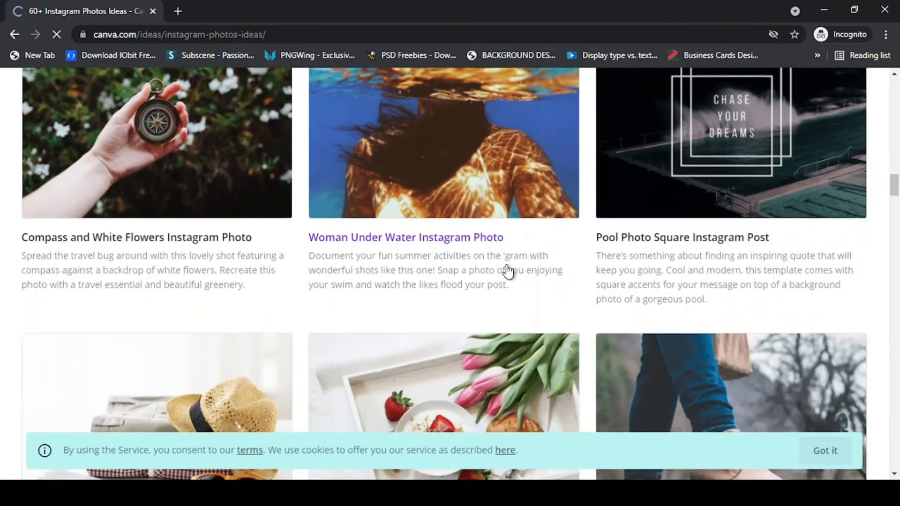
pyautogui.scroll(2, 507, 271)
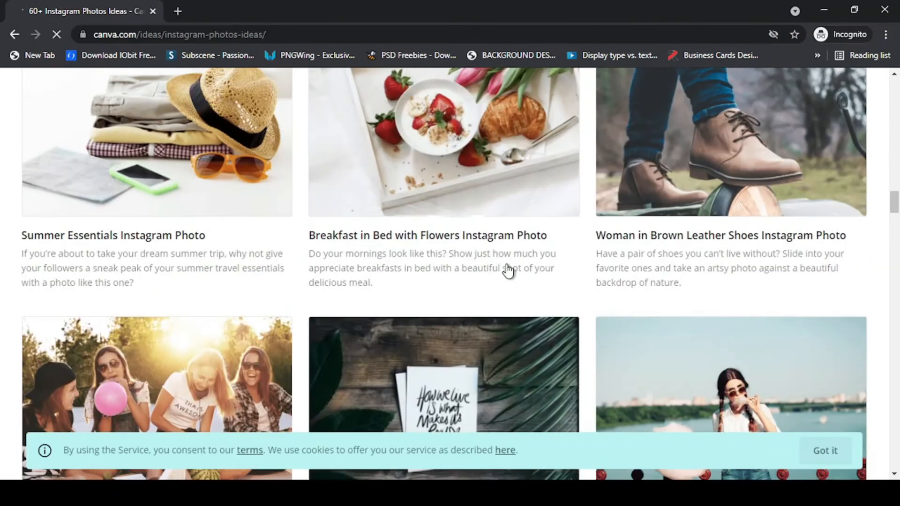
pyautogui.scroll(-3, 507, 268)
pyautogui.scroll(3, 514, 271)
pyautogui.scroll(20, 514, 271)
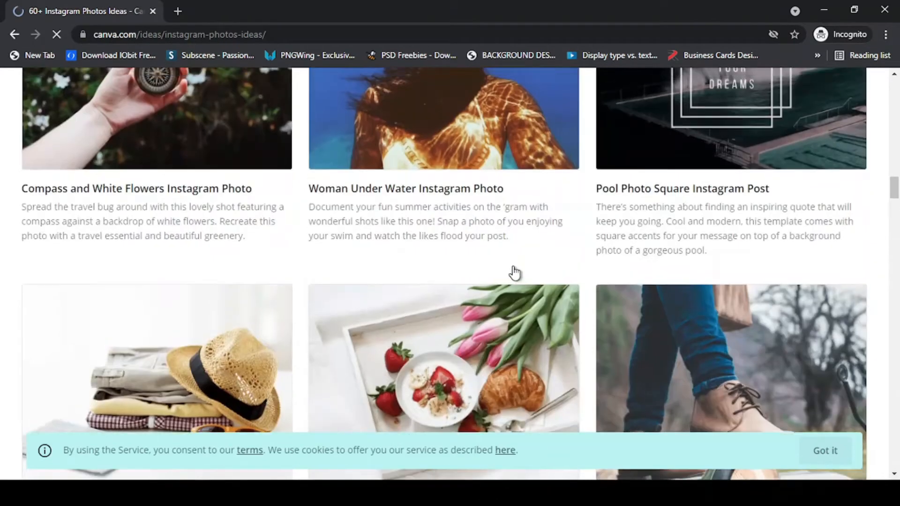
pyautogui.scroll(14, 508, 269)
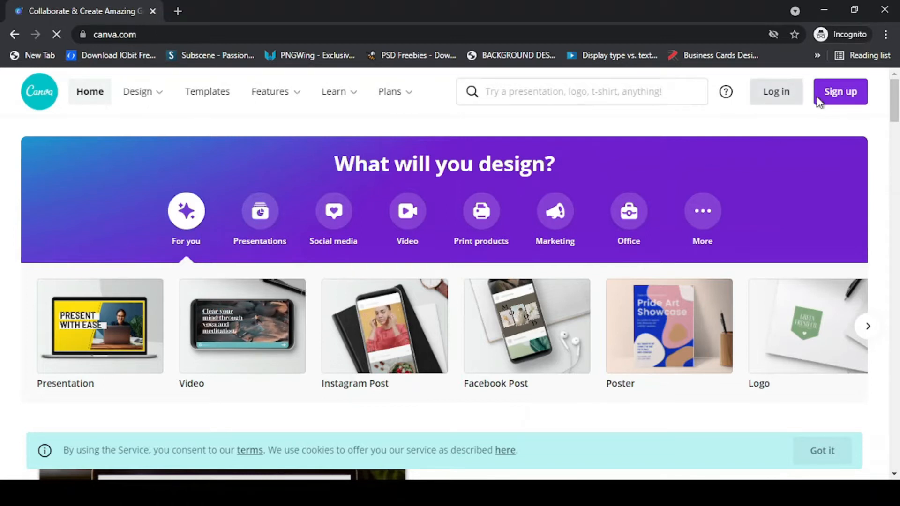
# - Bring up the Sign up dialog with Google, Facebook and email account options
pyautogui.click(839, 99)
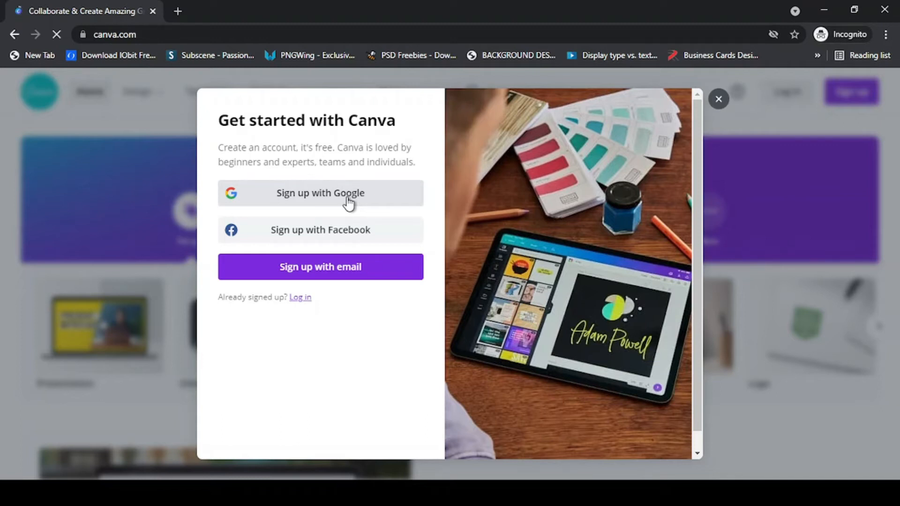
# - Sign up for Canva with a Google account
pyautogui.click(347, 198)
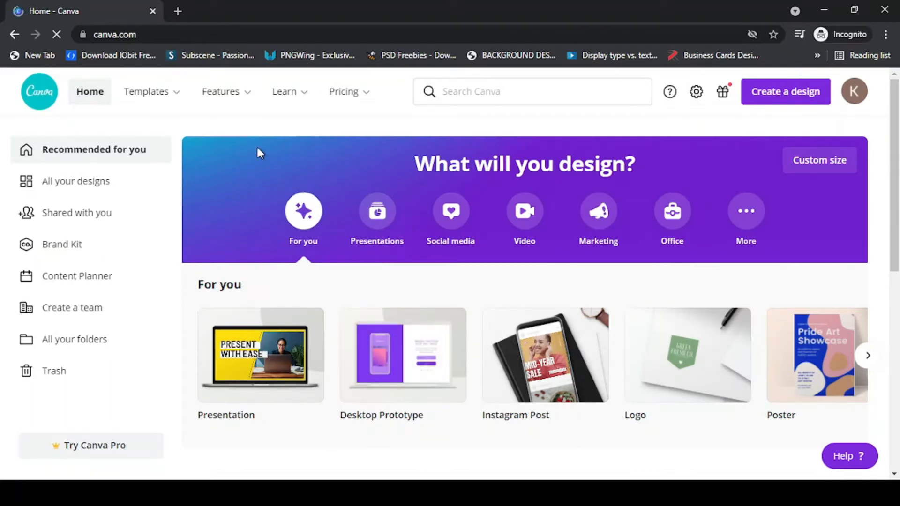
pyautogui.scroll(-4, 209, 168)
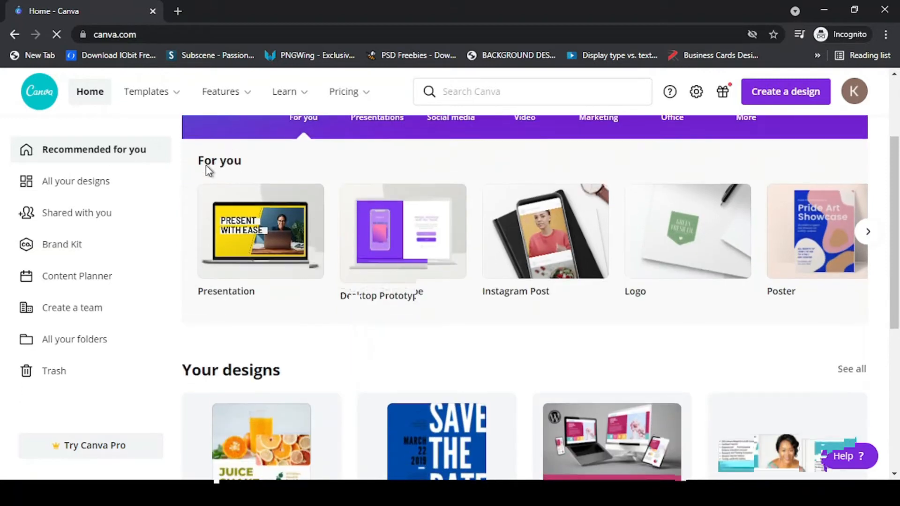
pyautogui.scroll(-1, 162, 186)
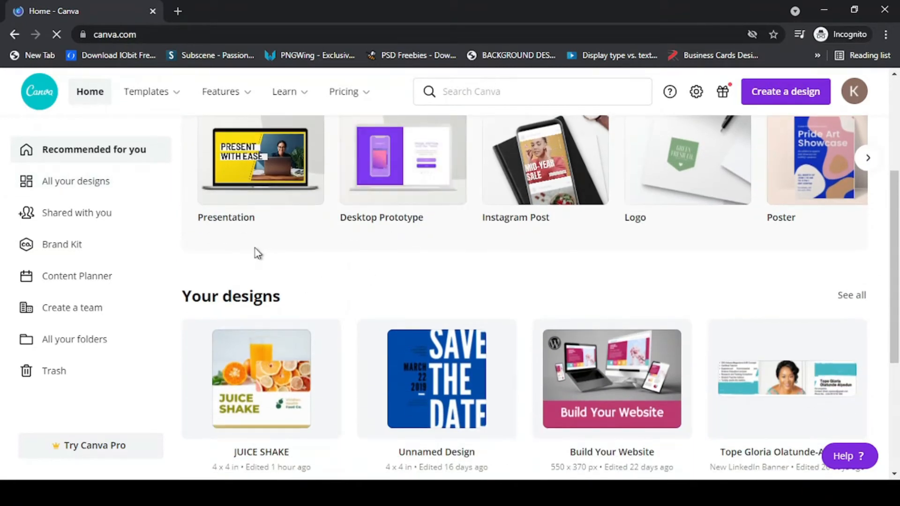
pyautogui.scroll(4, 257, 253)
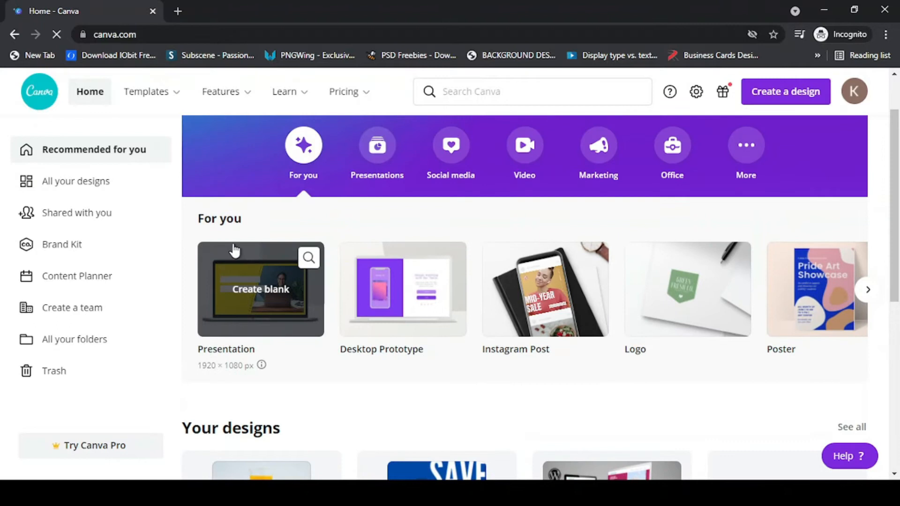
pyautogui.scroll(1, 225, 241)
pyautogui.moveTo(166, 92)
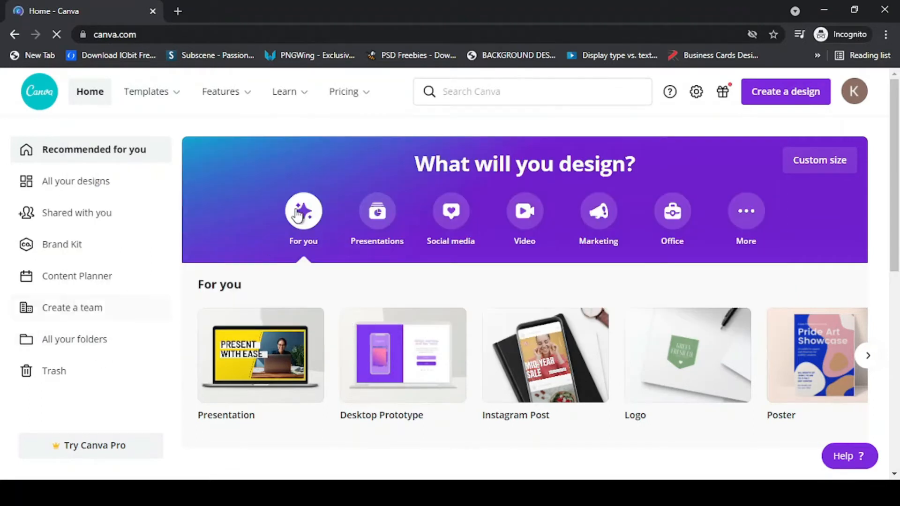
pyautogui.moveTo(162, 103)
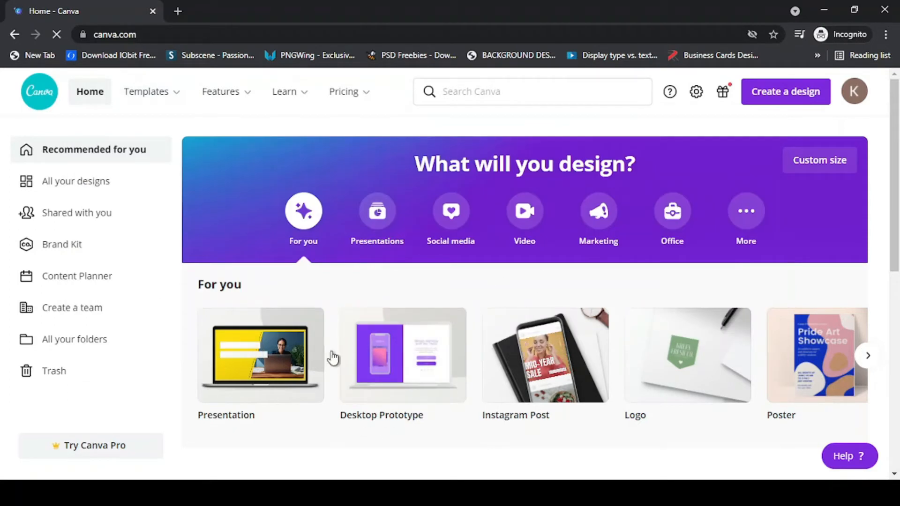
pyautogui.moveTo(564, 375)
pyautogui.scroll(-1, 519, 370)
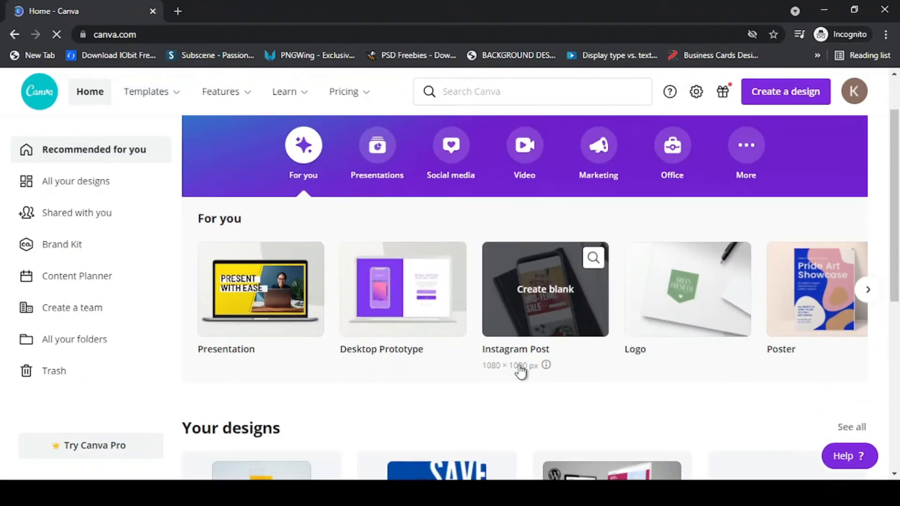
pyautogui.moveTo(706, 289)
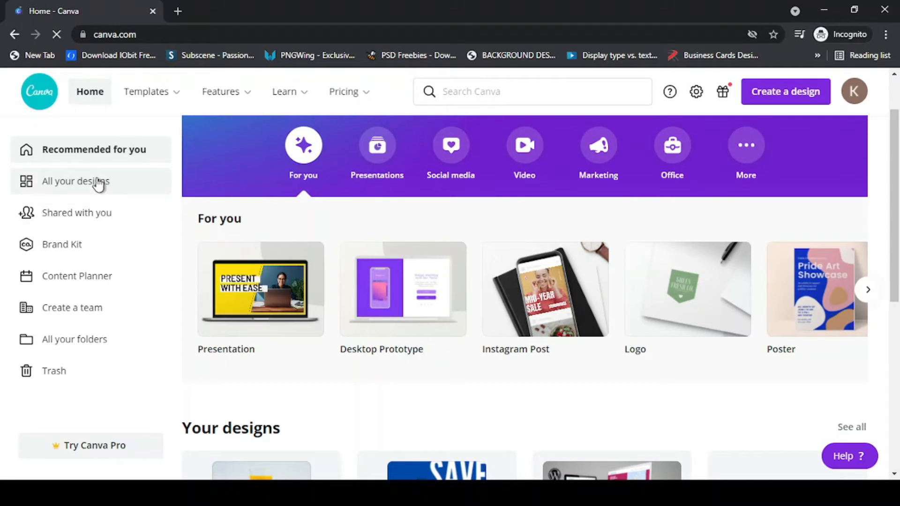
pyautogui.click(49, 185)
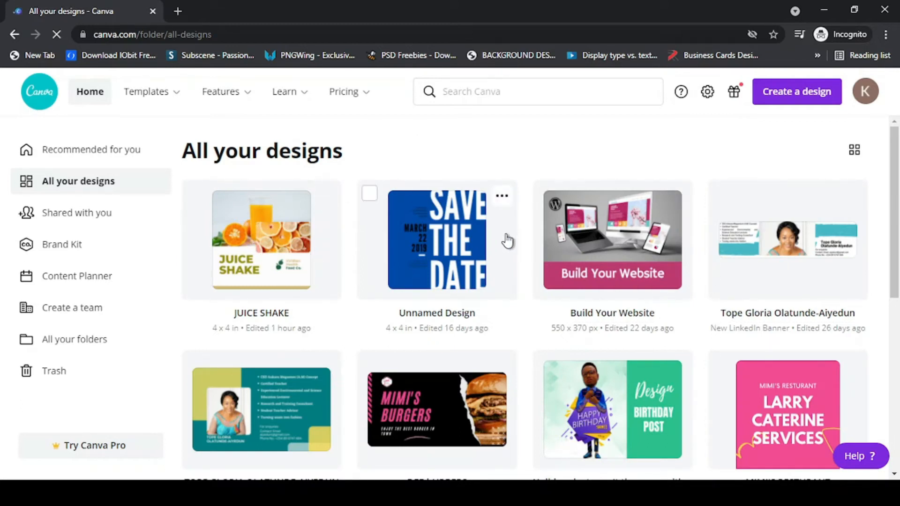
pyautogui.scroll(-3, 523, 240)
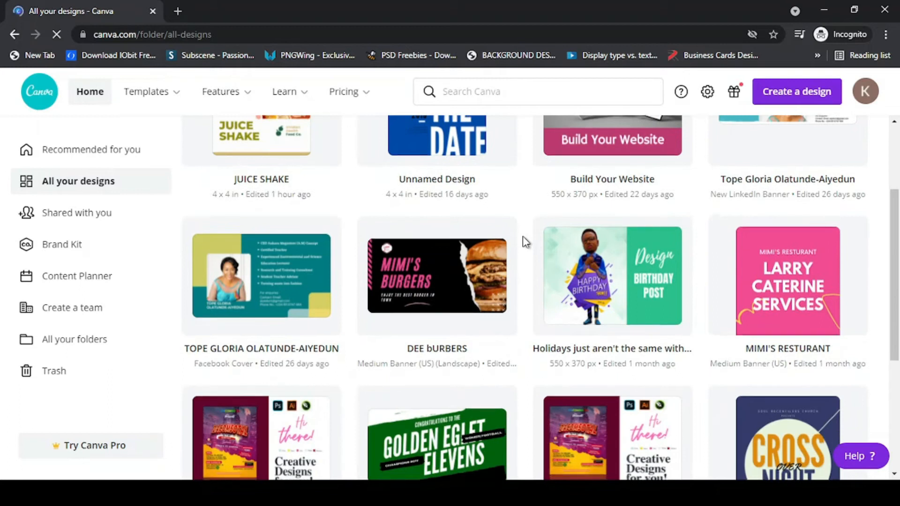
pyautogui.scroll(-5, 522, 235)
pyautogui.scroll(8, 276, 285)
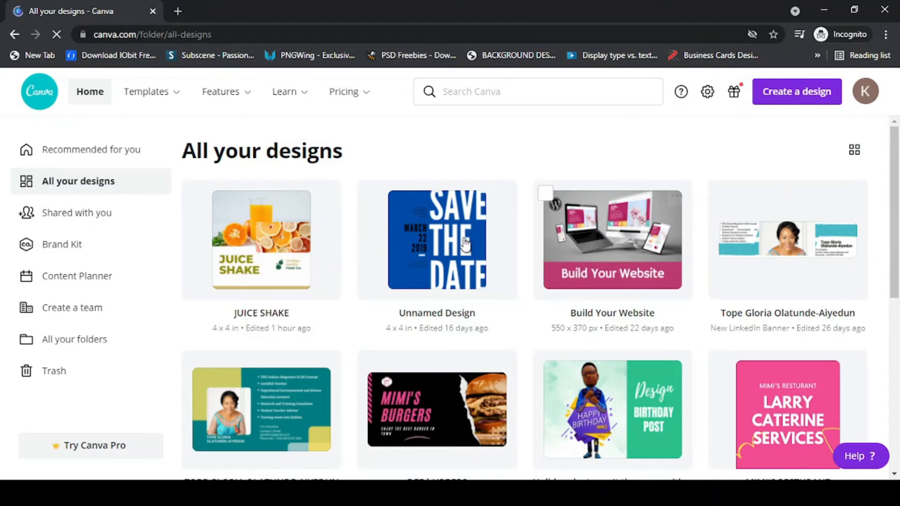
pyautogui.scroll(-2, 364, 263)
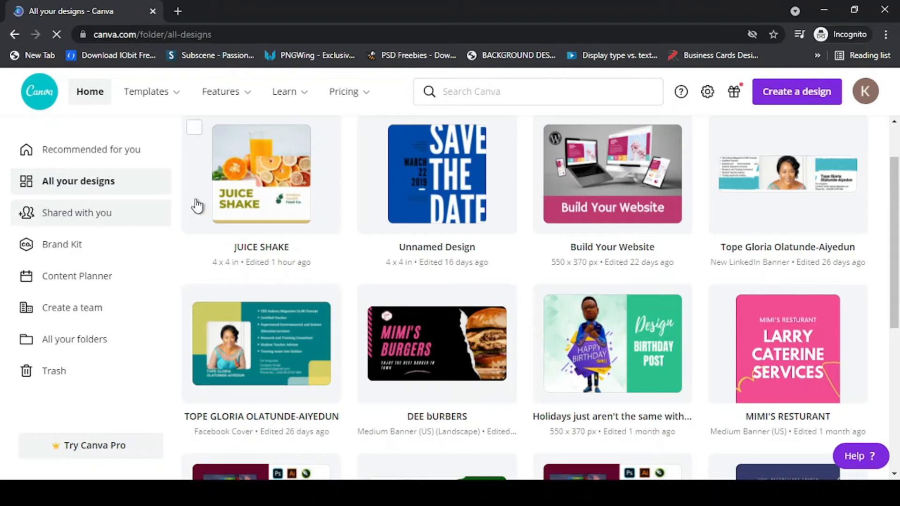
pyautogui.scroll(2, 256, 198)
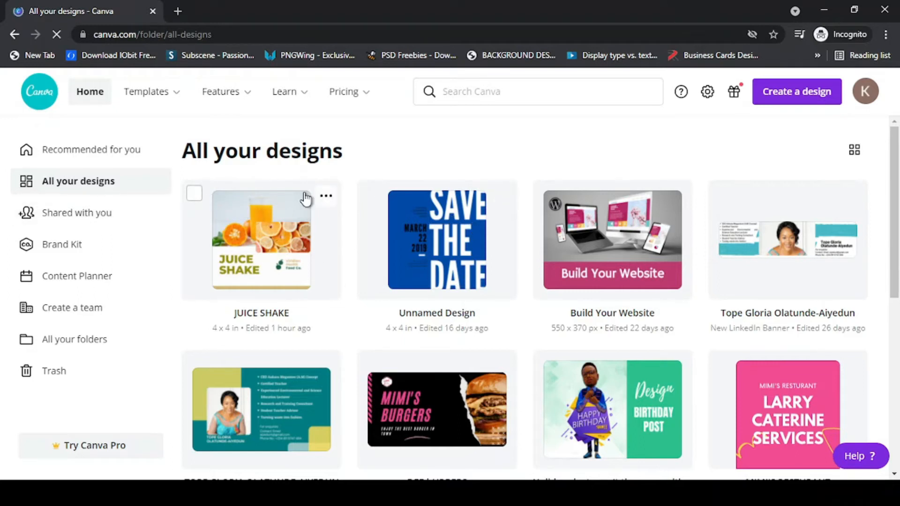
# - Tick and then untick the Unnamed Design checkbox in All your designs
pyautogui.click(369, 193)
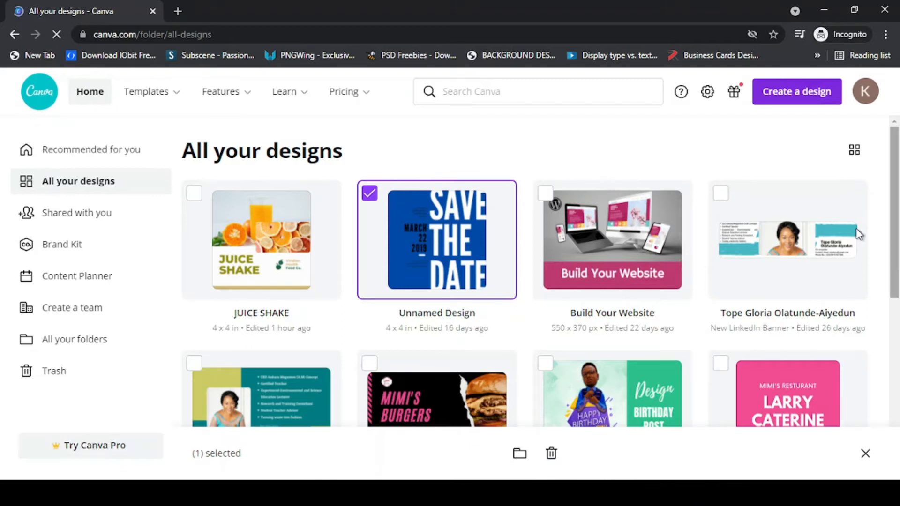
pyautogui.click(370, 193)
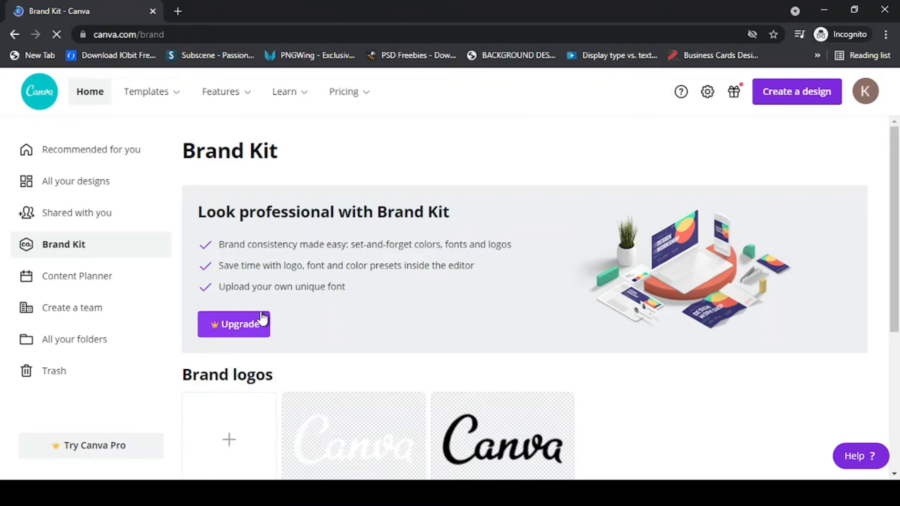
# - Inspect the yellow brand colour's hex code #B8B709 in Brand colors
pyautogui.scroll(-3, 270, 319)
pyautogui.scroll(-1, 270, 319)
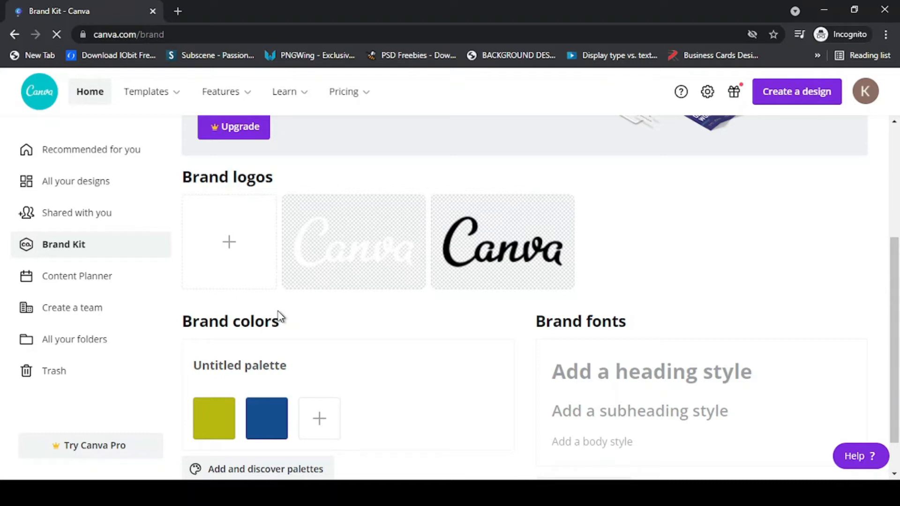
pyautogui.scroll(-1, 280, 317)
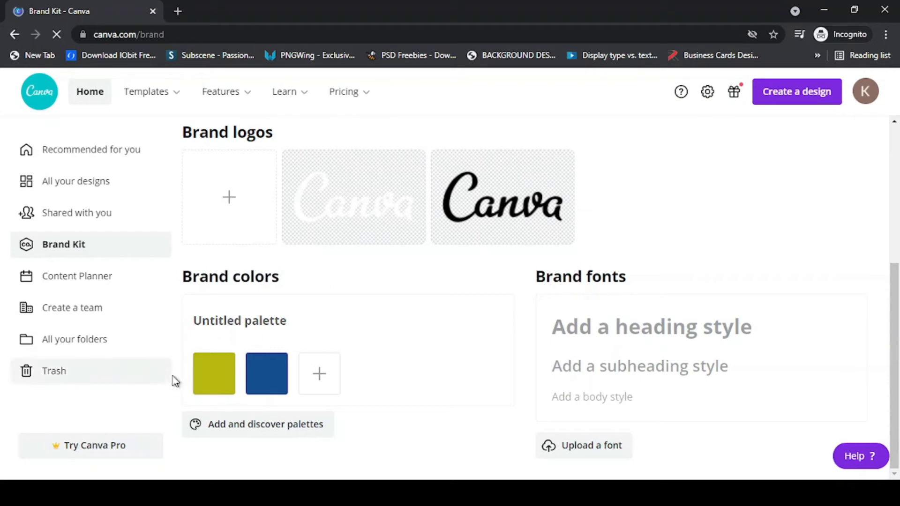
pyautogui.moveTo(221, 380)
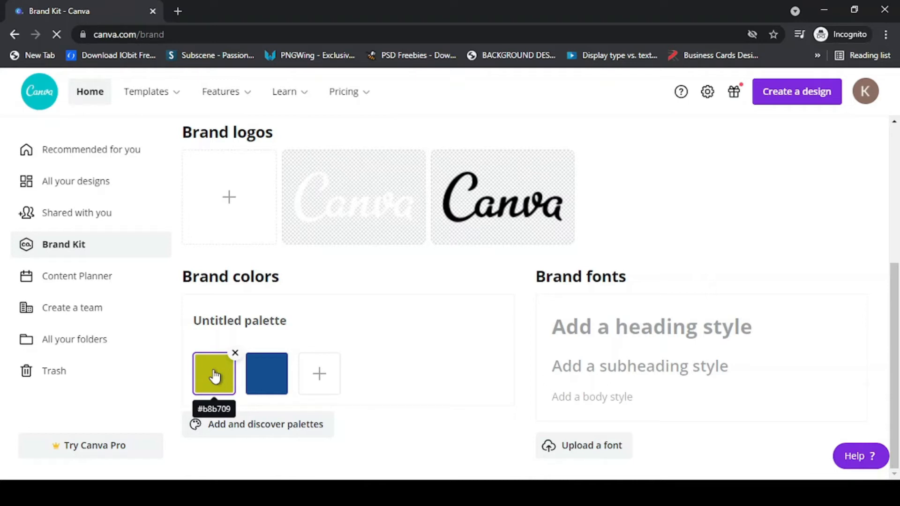
pyautogui.click(214, 375)
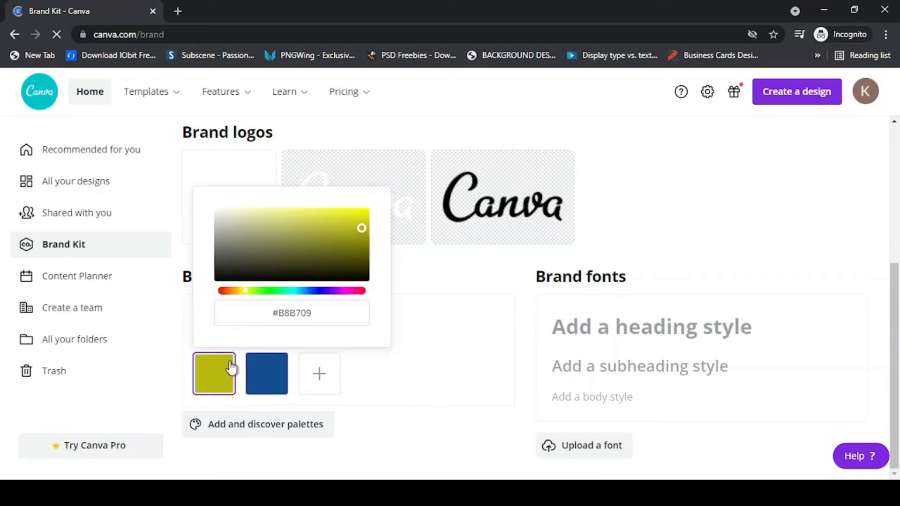
pyautogui.click(294, 315)
pyautogui.click(270, 324)
pyautogui.moveTo(318, 316); pyautogui.dragTo(264, 324)
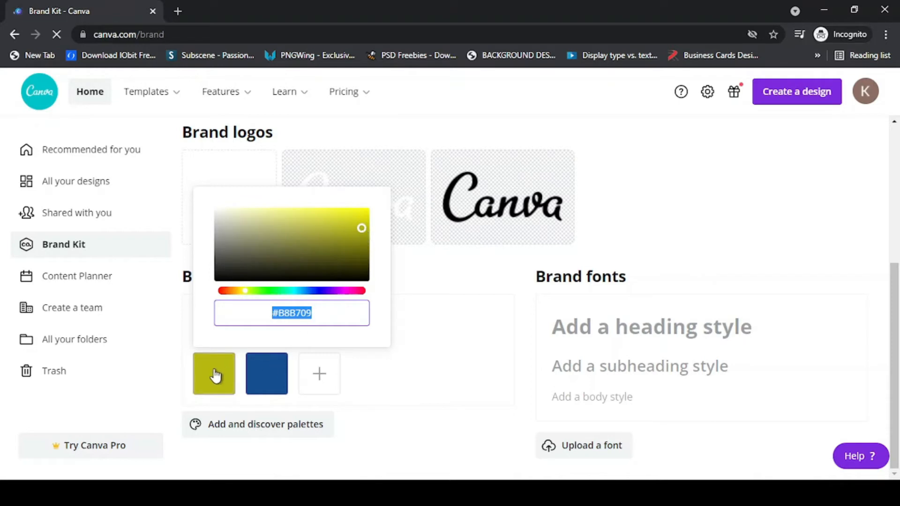
pyautogui.click(485, 376)
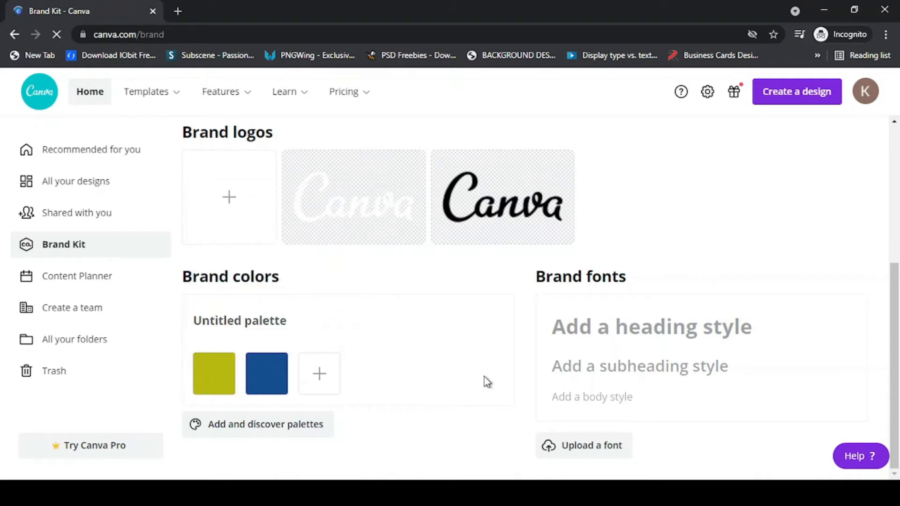
# - Add a new brand colour and tune its hue and shade to orange #CF6611
pyautogui.click(316, 376)
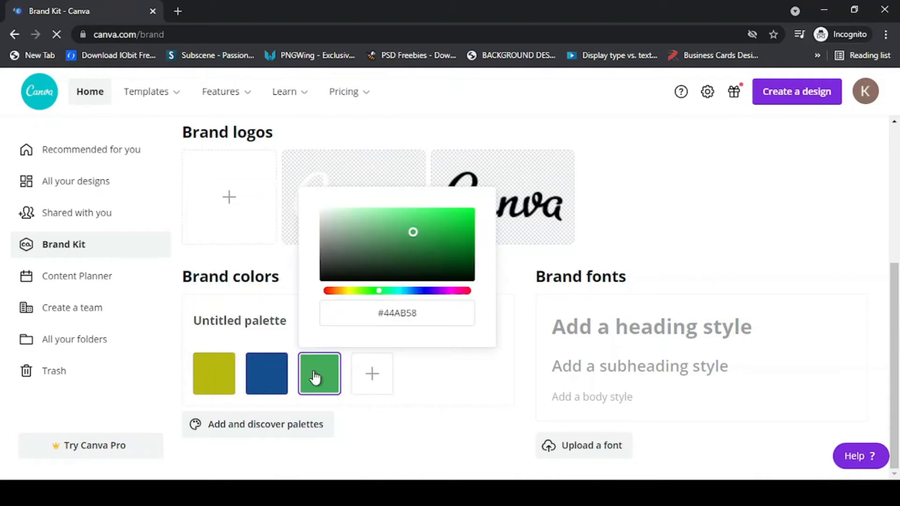
pyautogui.click(343, 292)
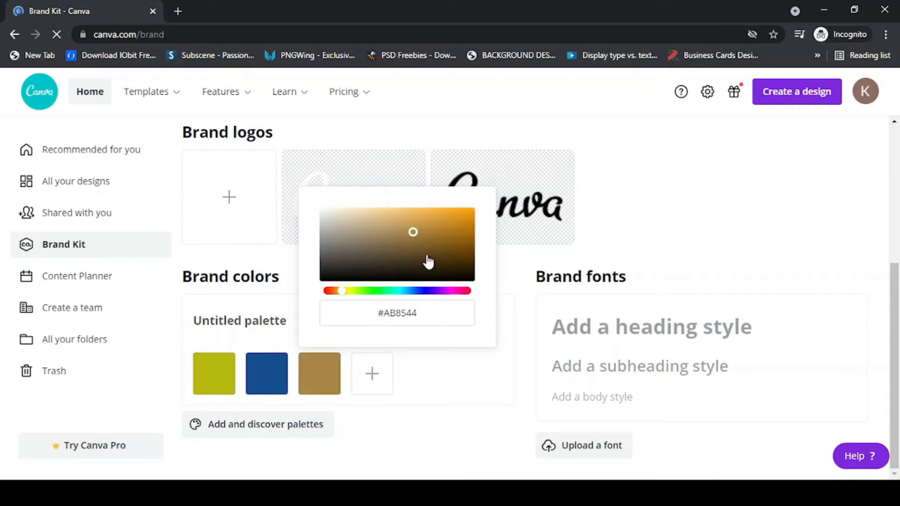
pyautogui.click(463, 221)
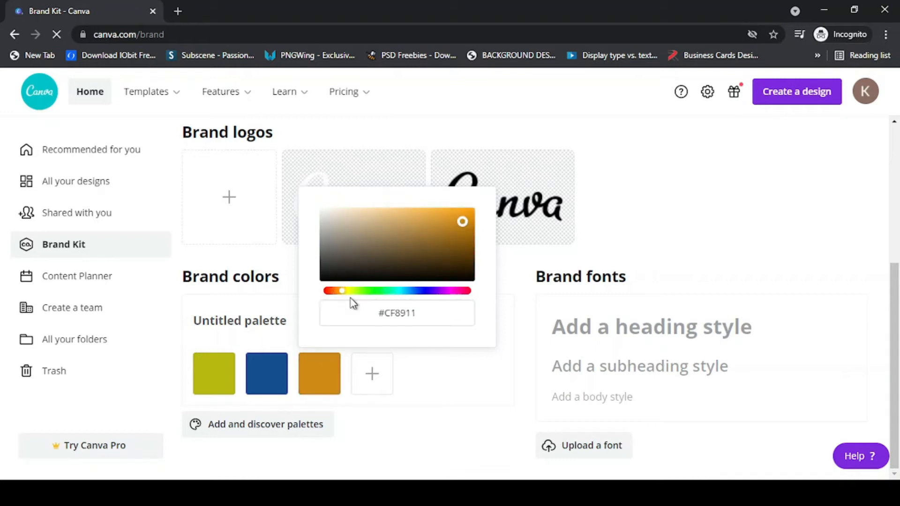
pyautogui.click(339, 291)
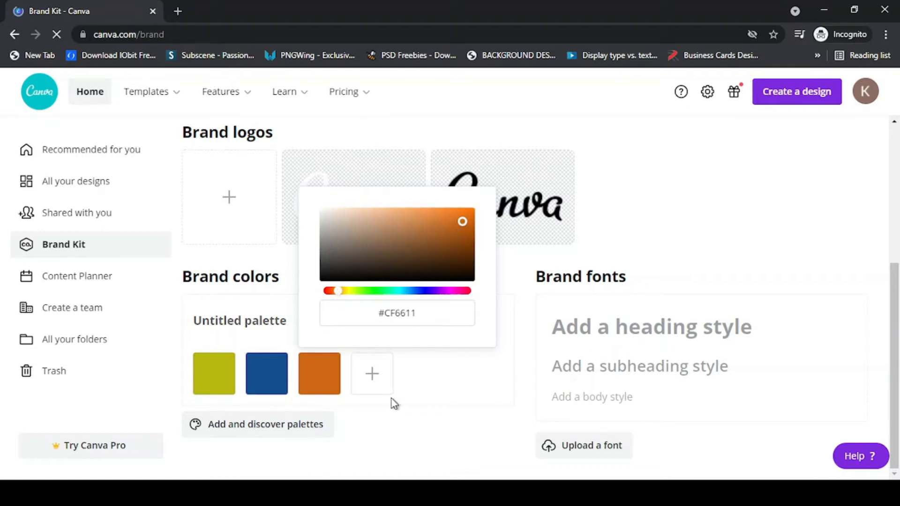
pyautogui.click(444, 432)
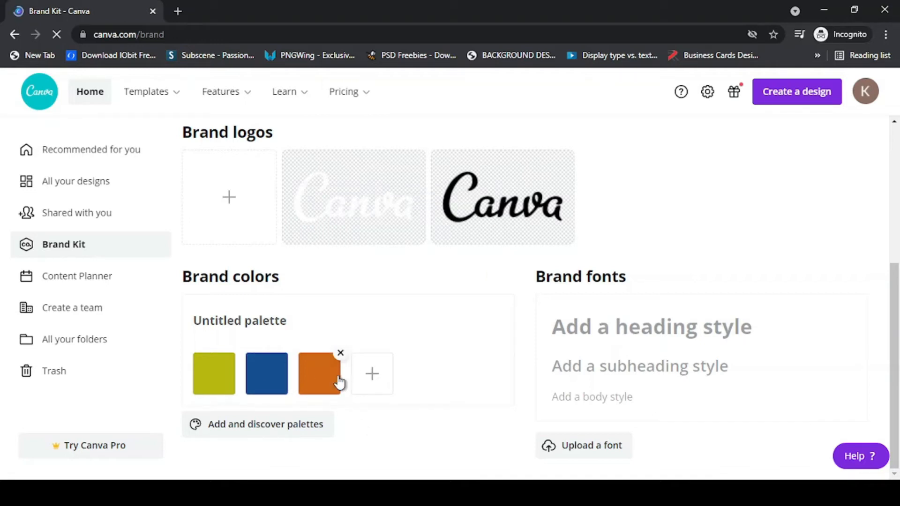
# - Choose Montserrat Extra-Bold as the brand heading style font
pyautogui.scroll(1, 346, 315)
pyautogui.scroll(5, 357, 312)
pyautogui.scroll(-4, 368, 314)
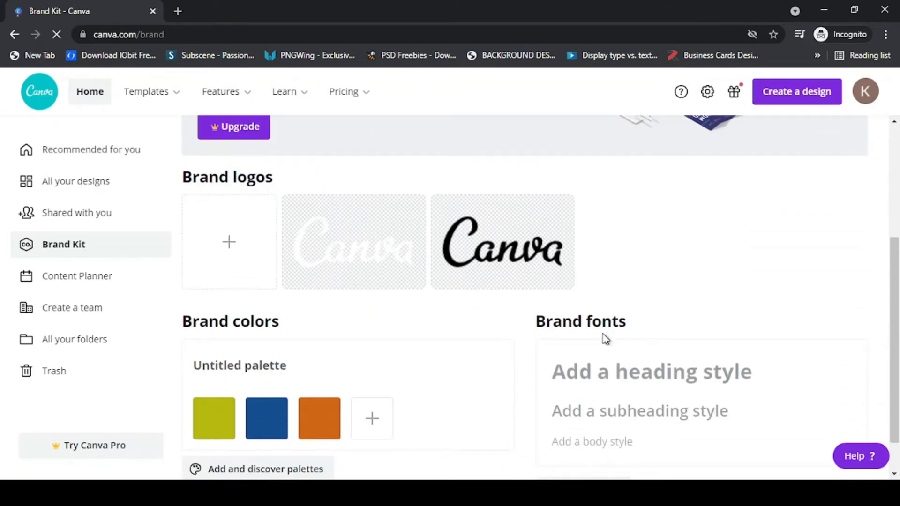
pyautogui.scroll(-1, 634, 376)
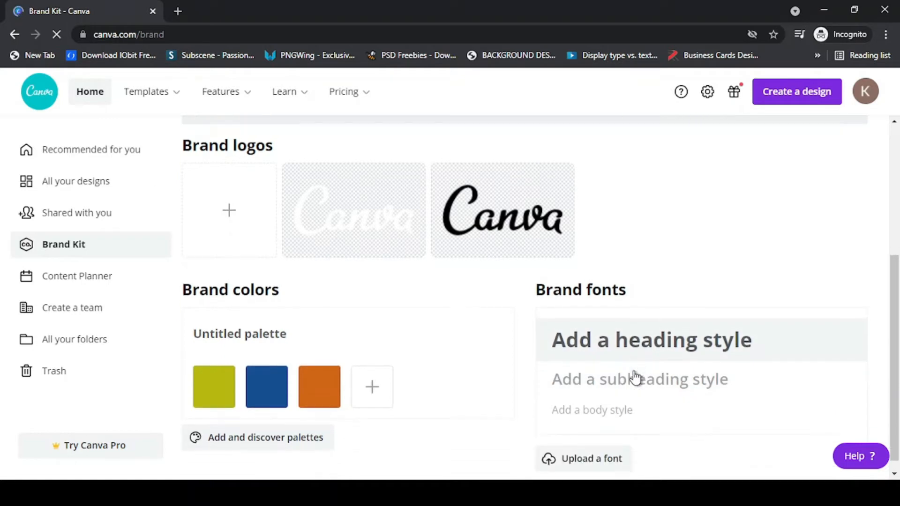
pyautogui.click(620, 315)
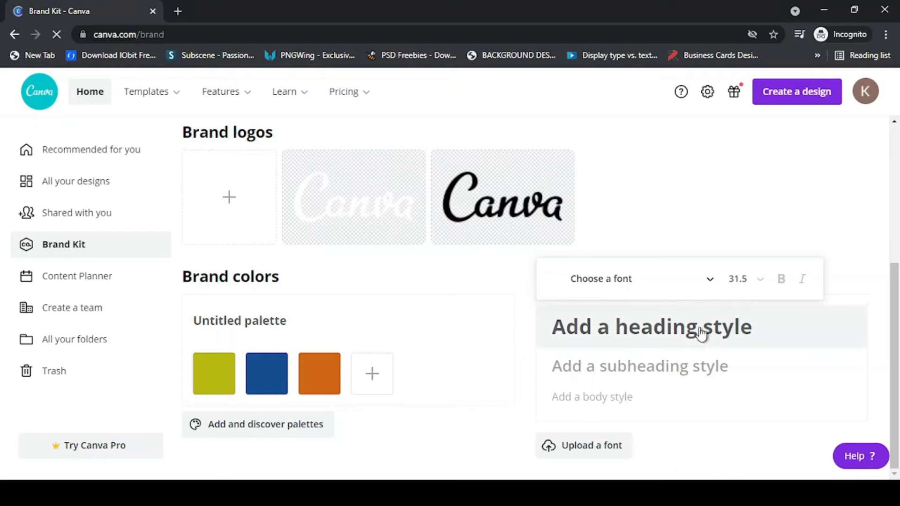
pyautogui.click(711, 278)
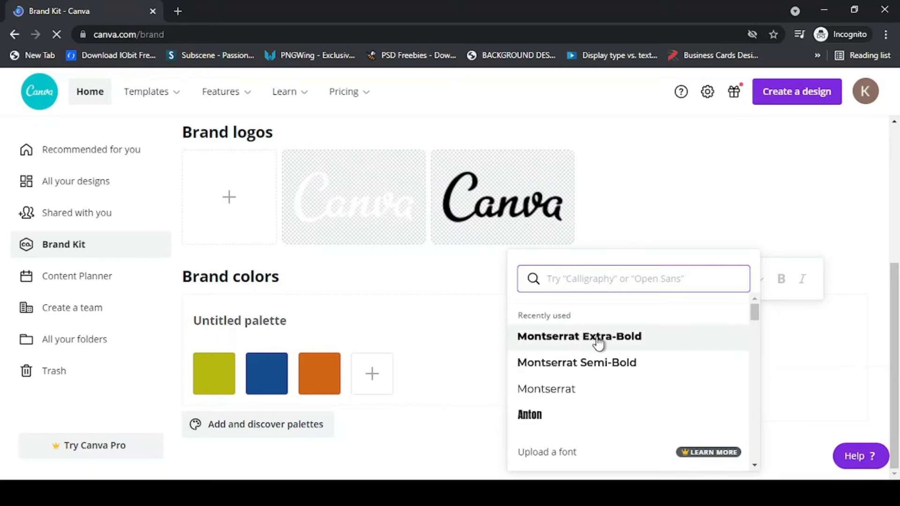
pyautogui.click(598, 337)
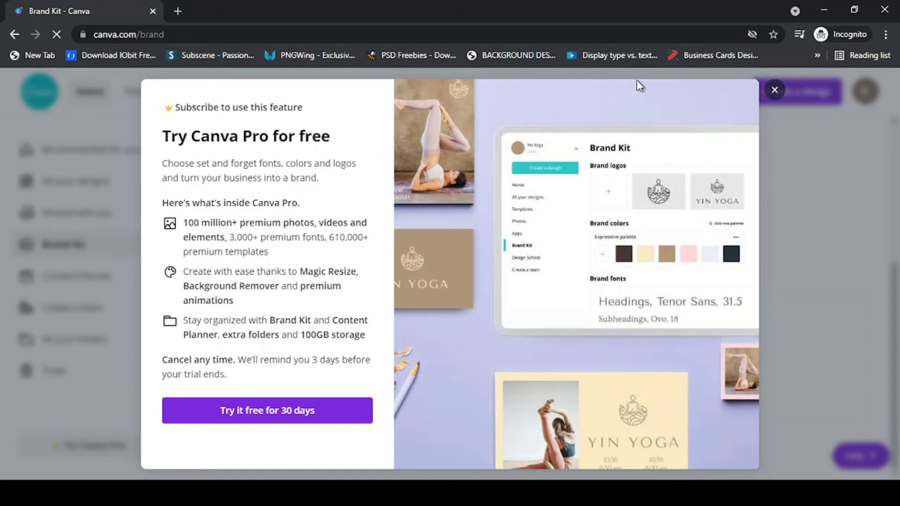
# - Dismiss the Canva Pro offer and go to the Content Planner calendar
pyautogui.click(775, 91)
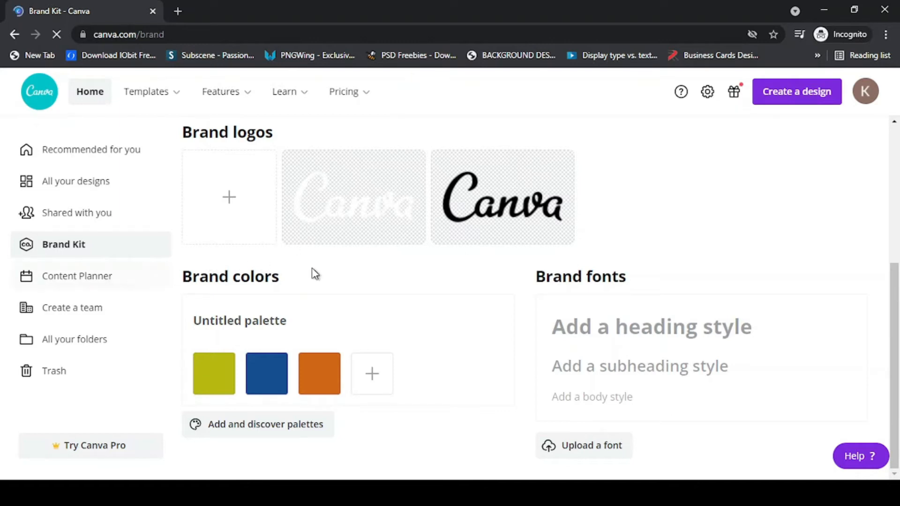
pyautogui.scroll(5, 438, 217)
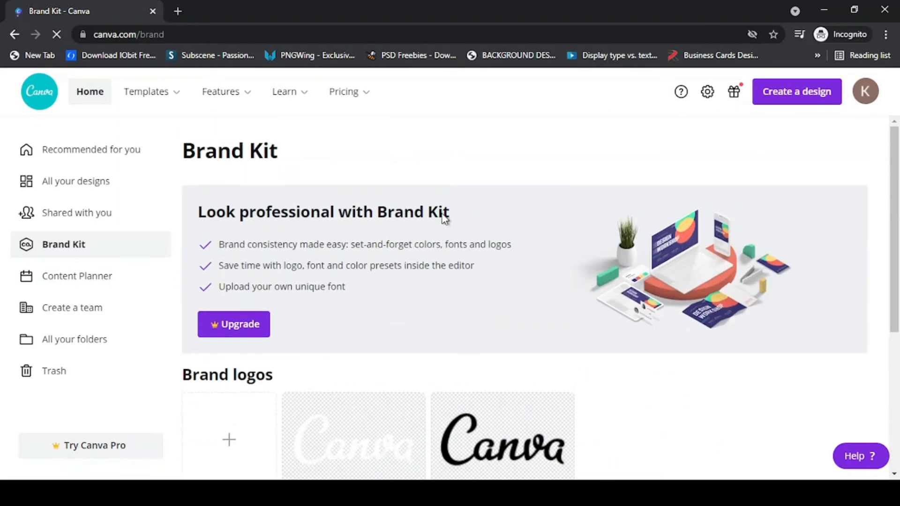
pyautogui.click(61, 277)
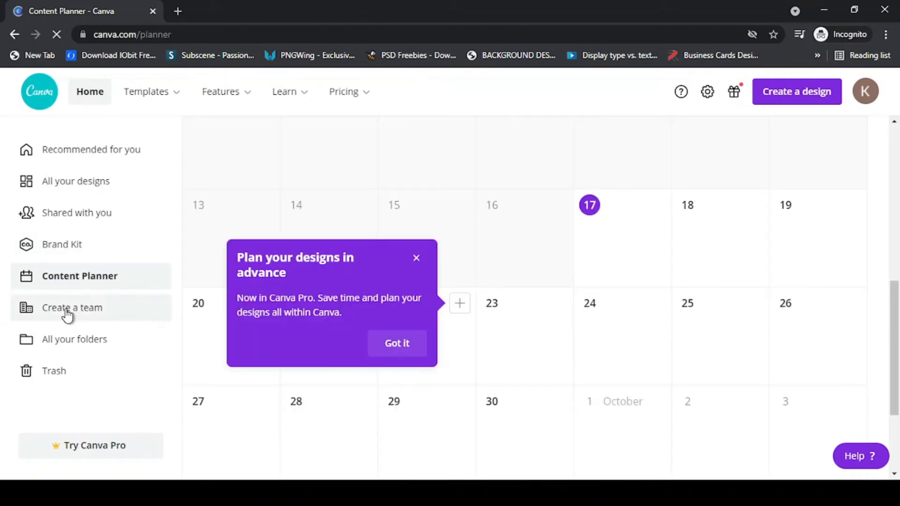
# - Open and close the team creation window, view All your folders, then return Home
pyautogui.click(72, 307)
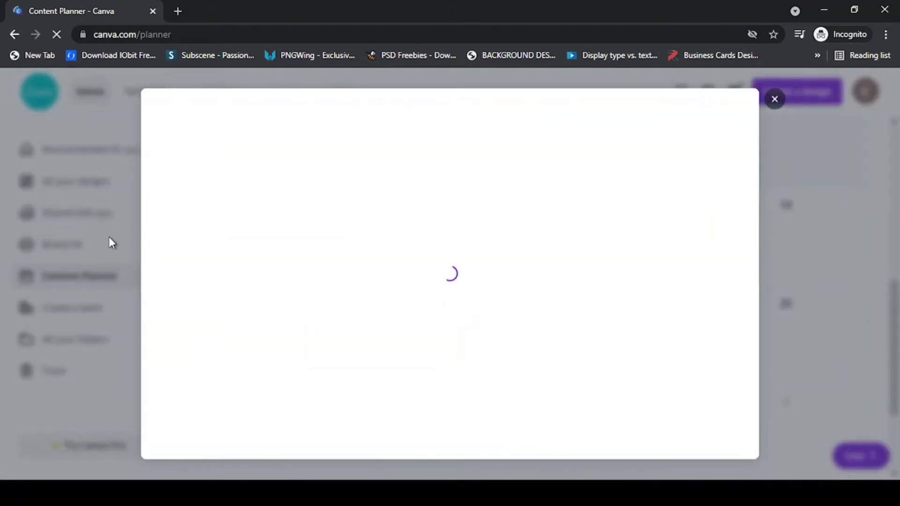
pyautogui.click(775, 99)
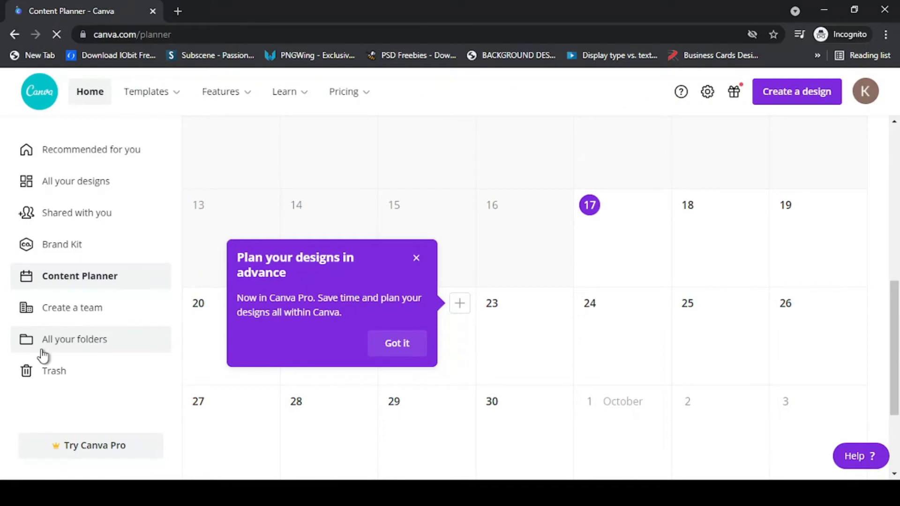
pyautogui.click(53, 344)
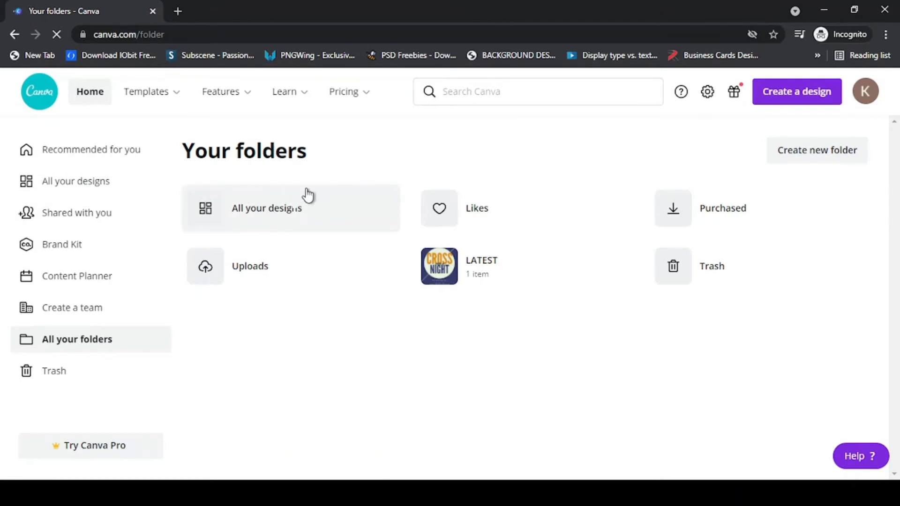
pyautogui.click(84, 102)
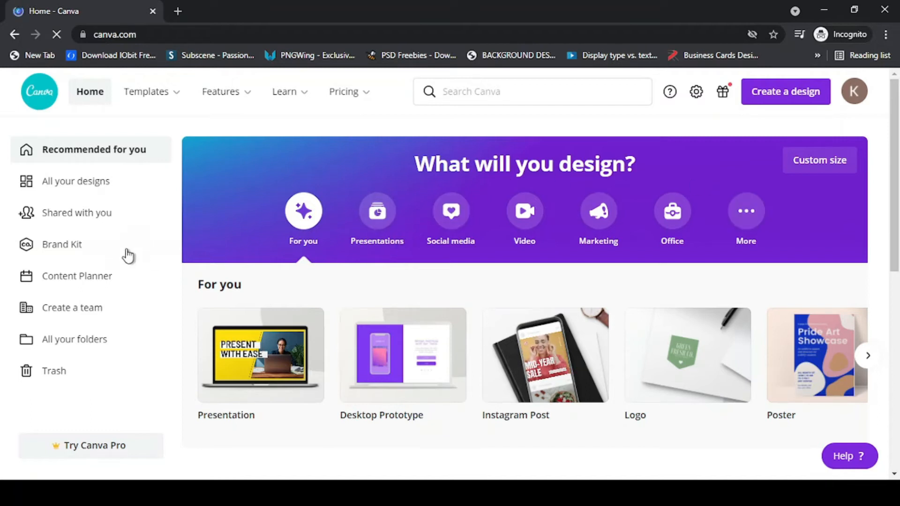
# - Show the Social media design types, including Instagram Post, and scroll through the page
pyautogui.click(453, 213)
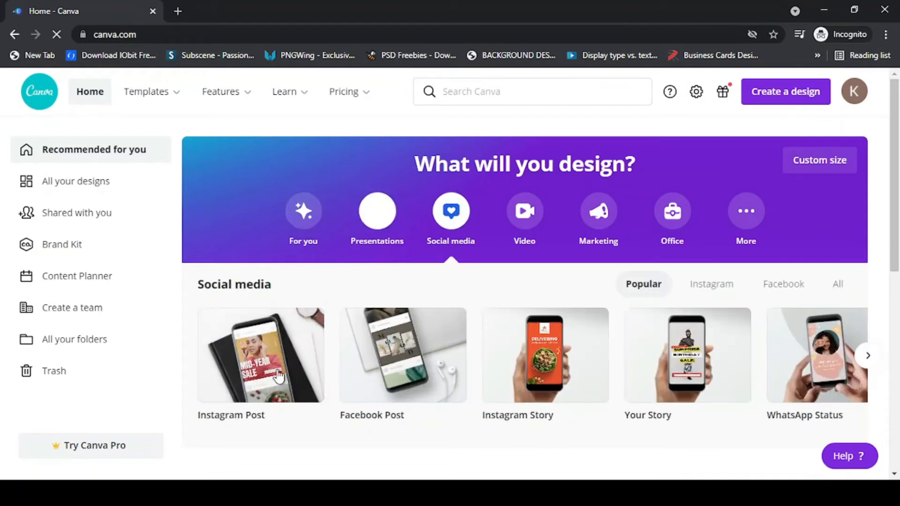
pyautogui.moveTo(207, 382)
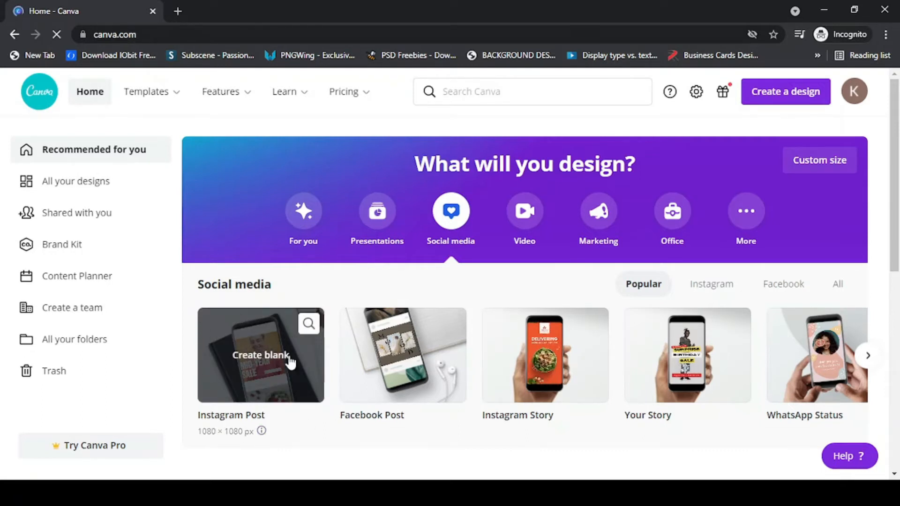
pyautogui.scroll(-2, 293, 359)
pyautogui.scroll(-1, 294, 359)
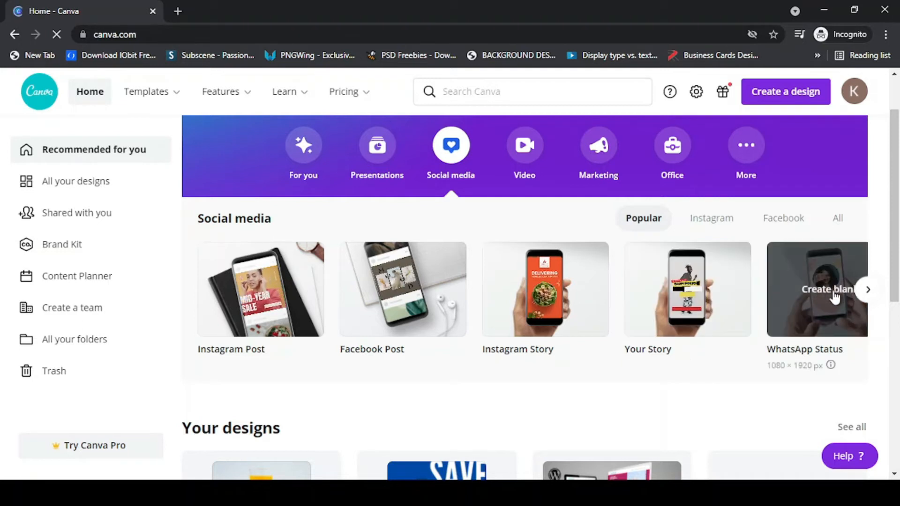
pyautogui.scroll(-3, 812, 302)
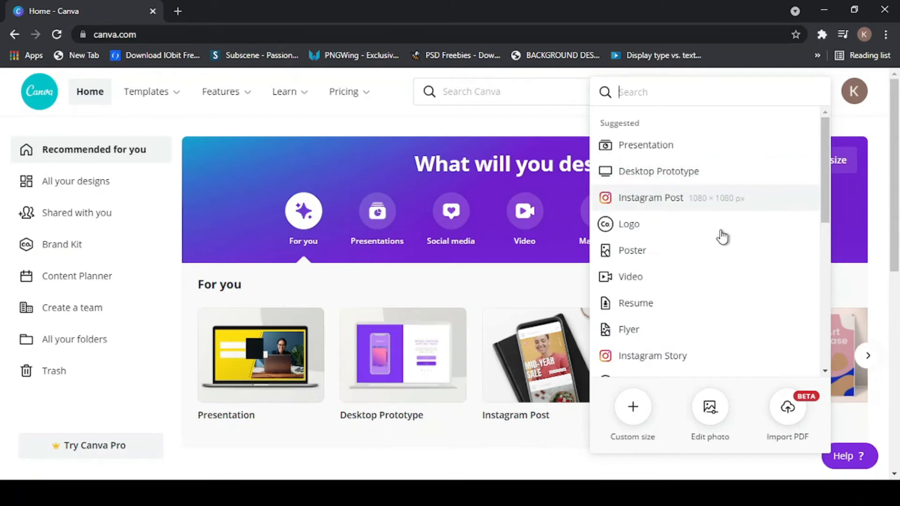
pyautogui.scroll(-3, 628, 305)
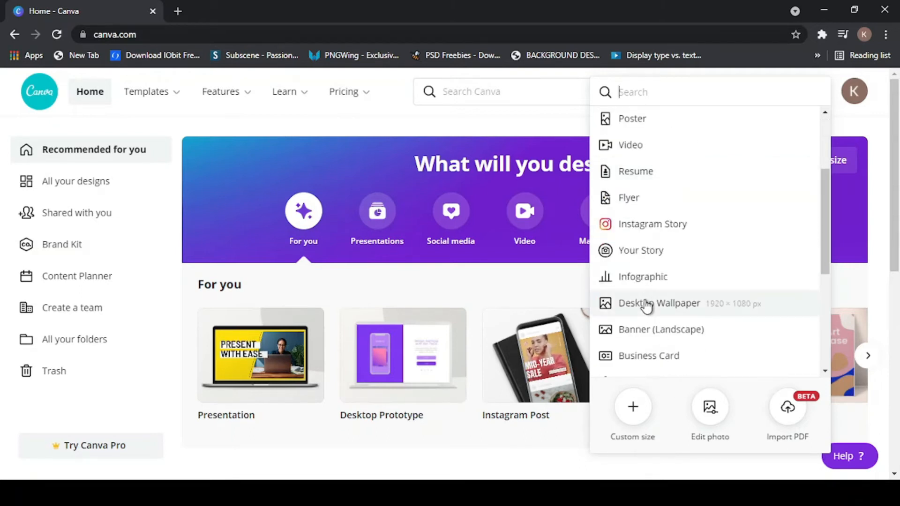
pyautogui.scroll(-2, 647, 305)
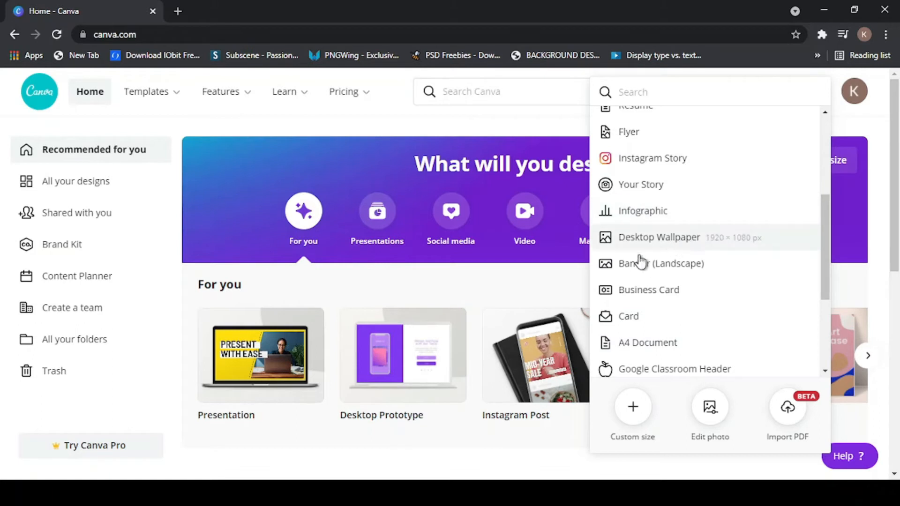
pyautogui.scroll(-4, 637, 271)
pyautogui.scroll(-2, 639, 272)
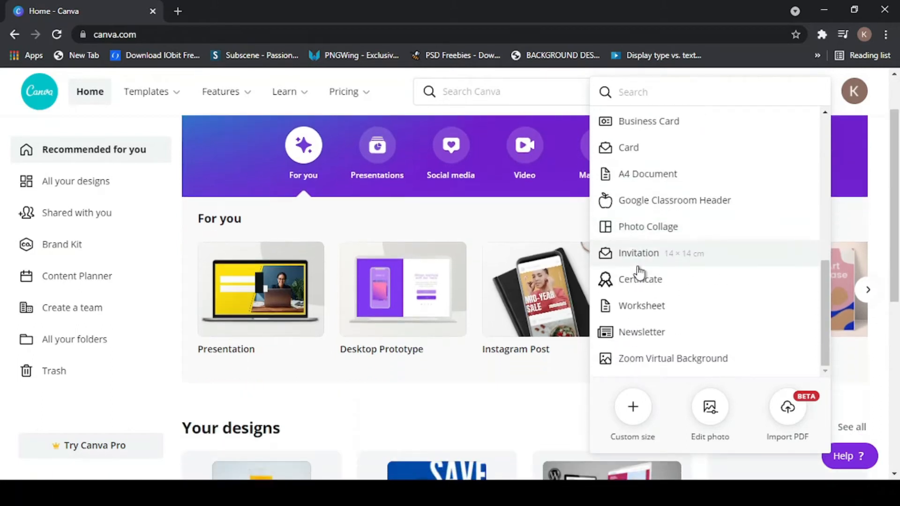
pyautogui.scroll(4, 630, 219)
pyautogui.scroll(5, 629, 219)
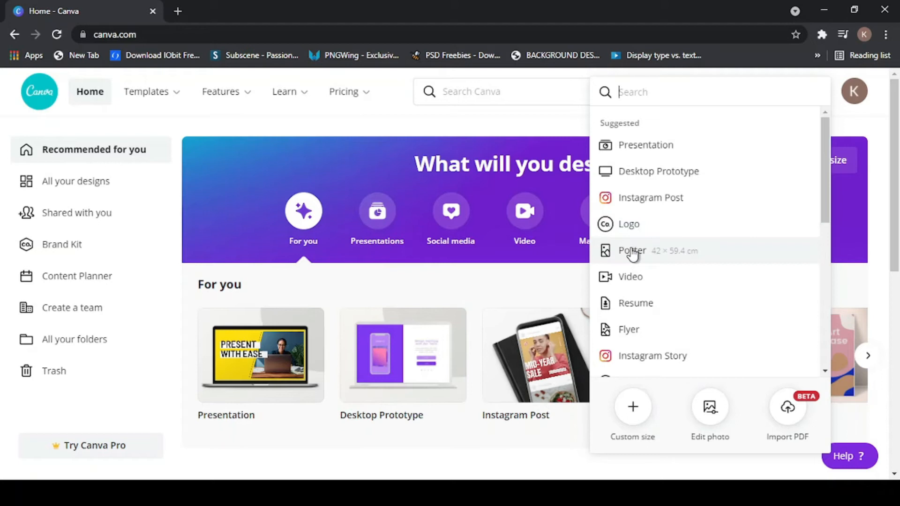
pyautogui.scroll(-2, 633, 256)
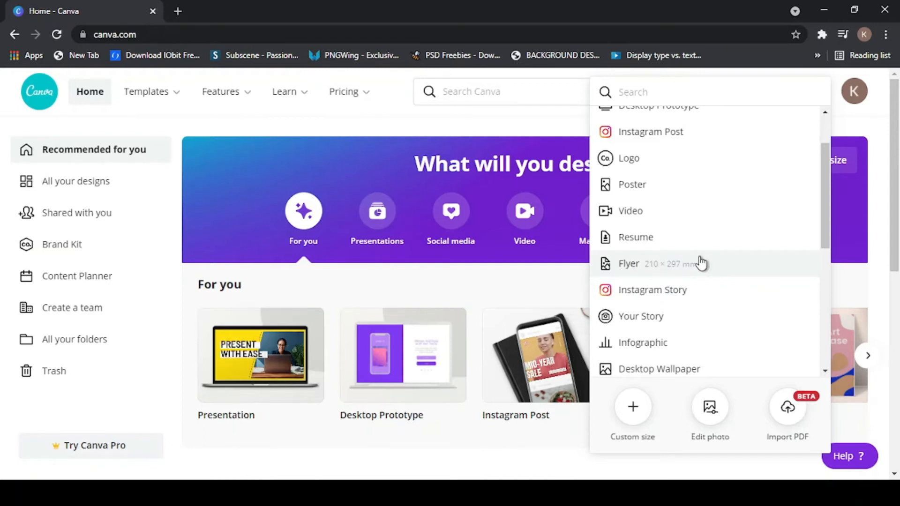
pyautogui.scroll(2, 659, 184)
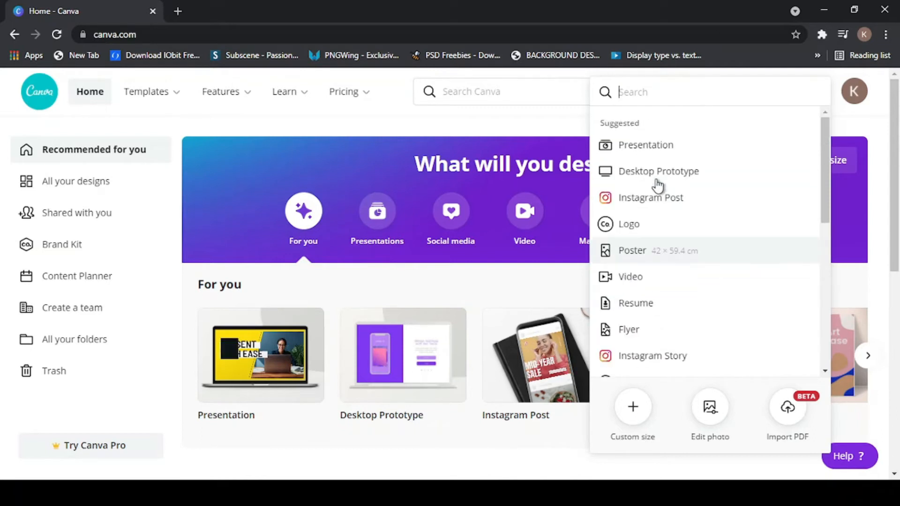
pyautogui.scroll(-5, 659, 185)
pyautogui.scroll(-4, 657, 184)
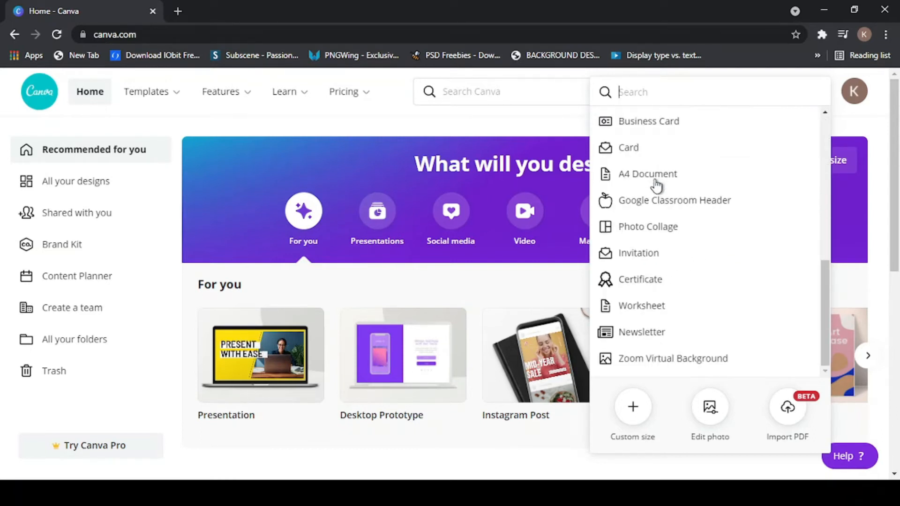
pyautogui.scroll(-2, 689, 345)
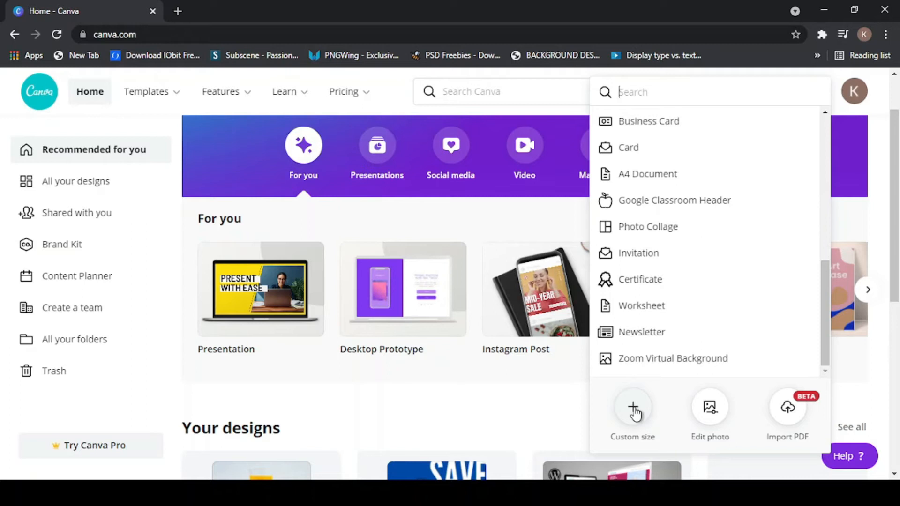
pyautogui.click(634, 409)
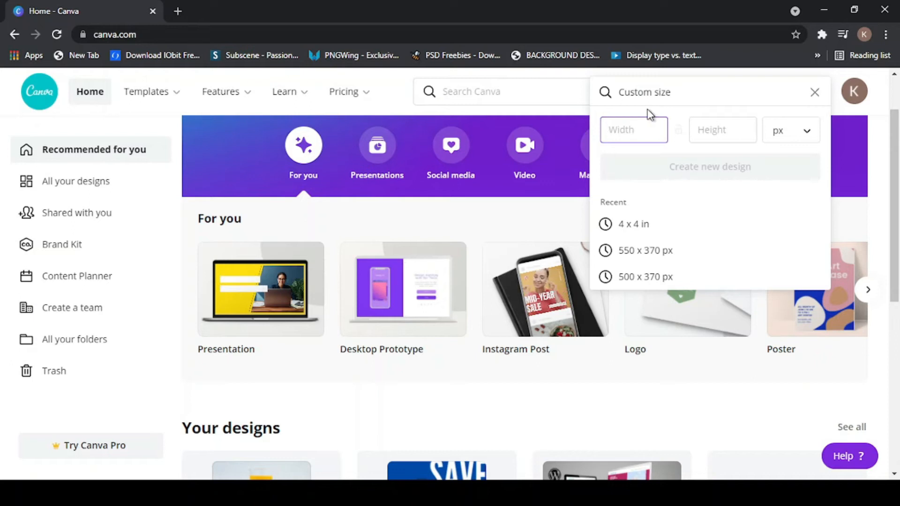
pyautogui.click(732, 133)
pyautogui.click(621, 142)
pyautogui.click(730, 135)
pyautogui.click(612, 136)
pyautogui.click(715, 134)
pyautogui.click(723, 94)
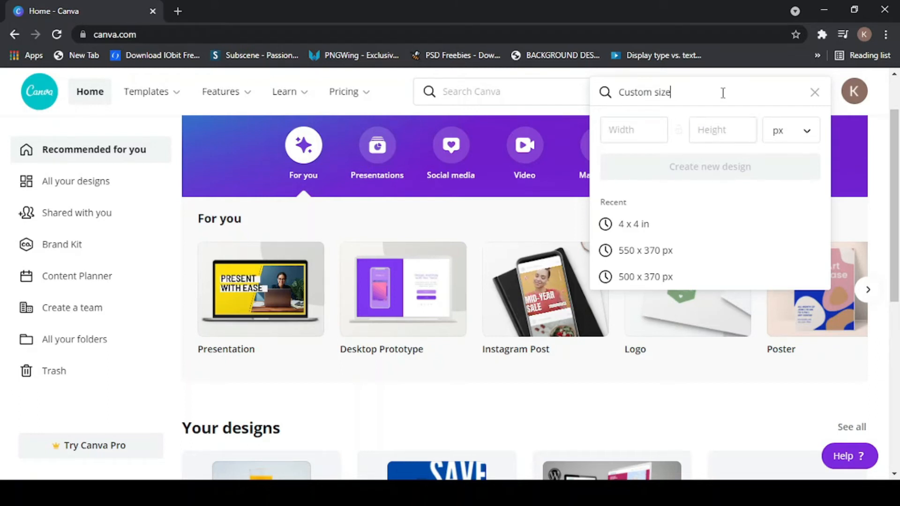
pyautogui.click(813, 93)
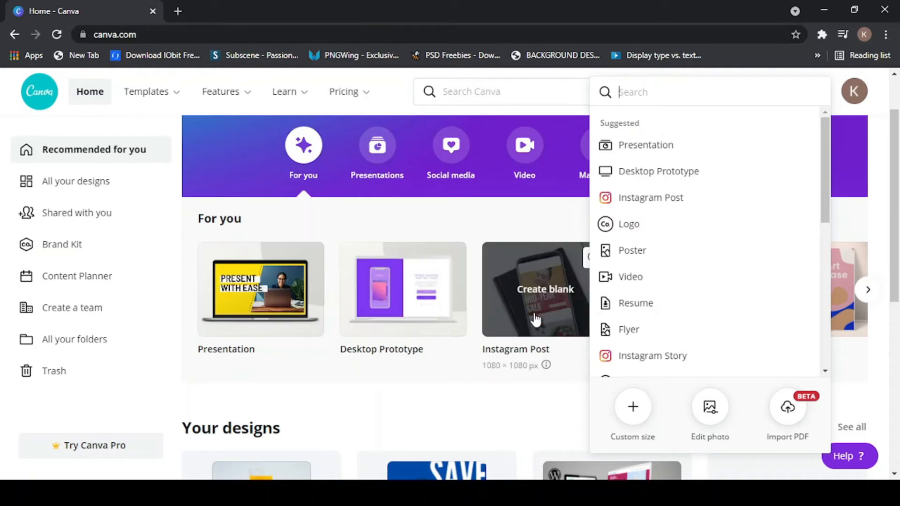
pyautogui.click(457, 408)
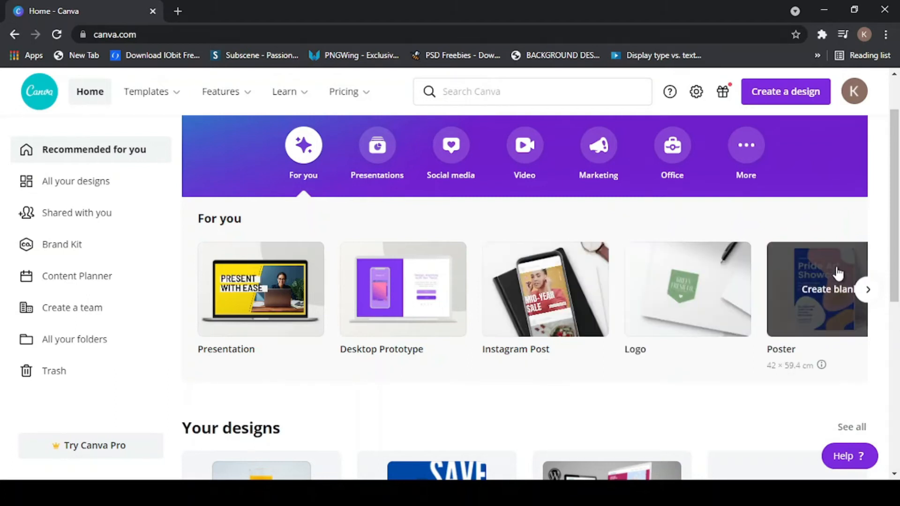
pyautogui.moveTo(173, 94)
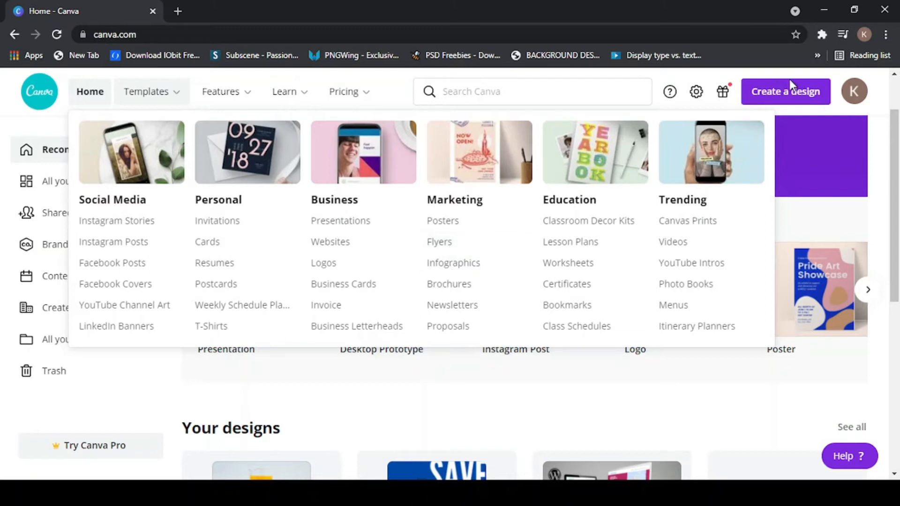
pyautogui.click(795, 92)
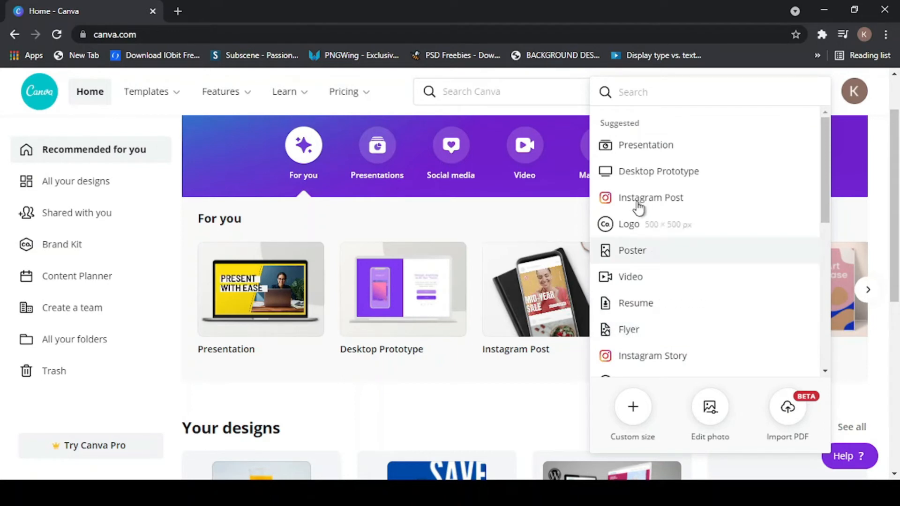
# - Choose Flyer from the Create a design suggestions to start a blank A4 flyer
pyautogui.scroll(-2, 704, 333)
pyautogui.scroll(-1, 704, 333)
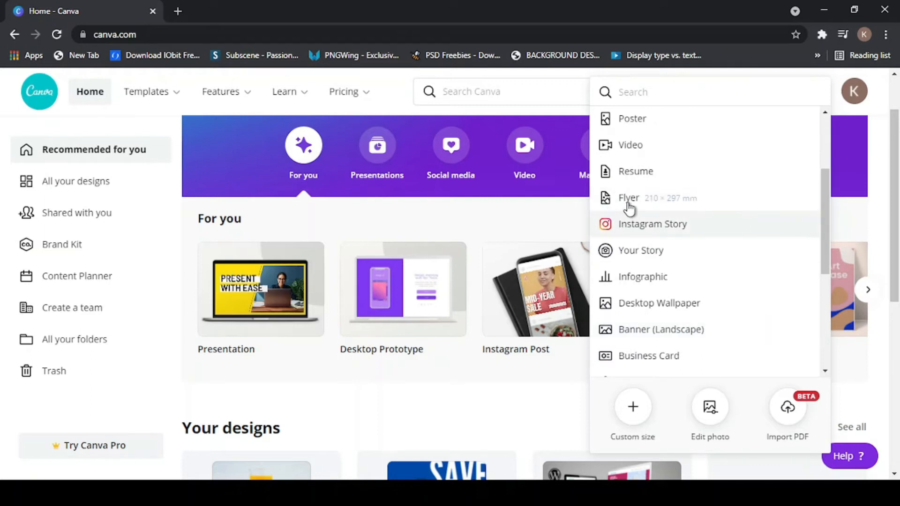
pyautogui.click(649, 202)
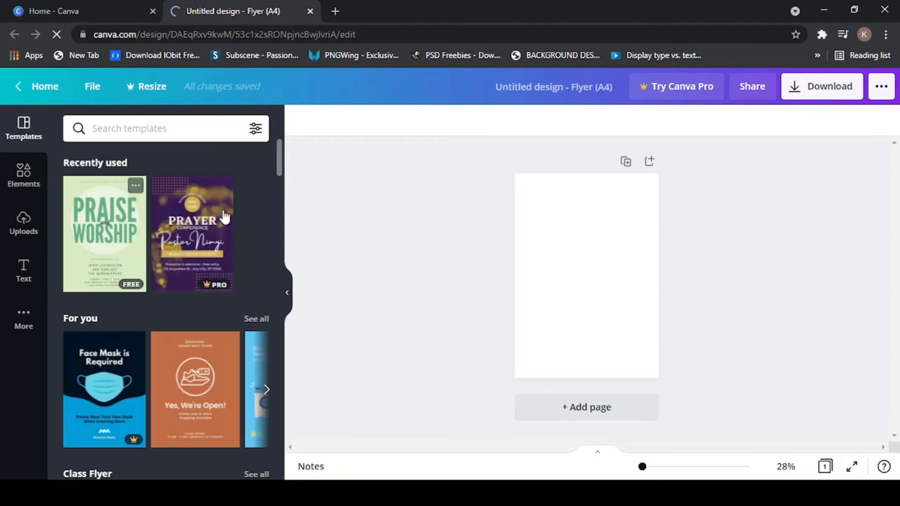
# - Scroll up and down through the flyer template categories in the Templates panel
pyautogui.scroll(-2, 197, 314)
pyautogui.scroll(-6, 194, 325)
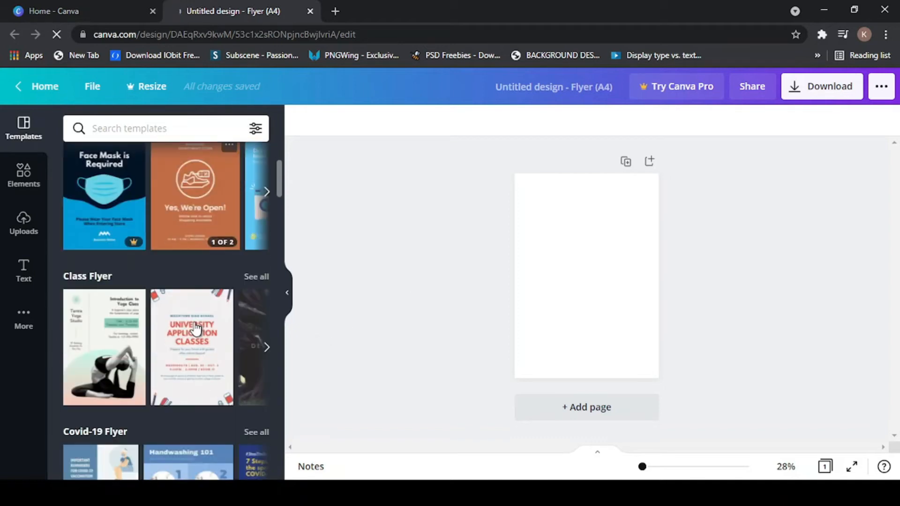
pyautogui.scroll(-7, 194, 330)
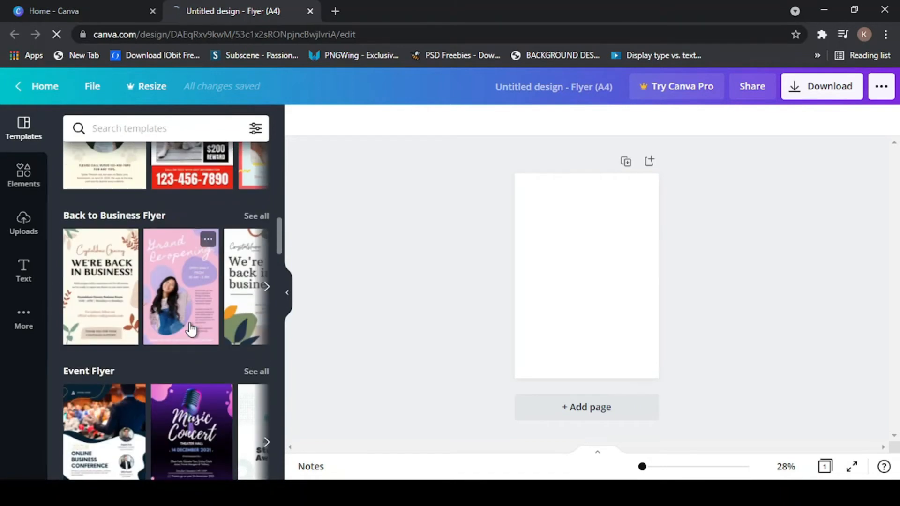
pyautogui.scroll(-2, 191, 330)
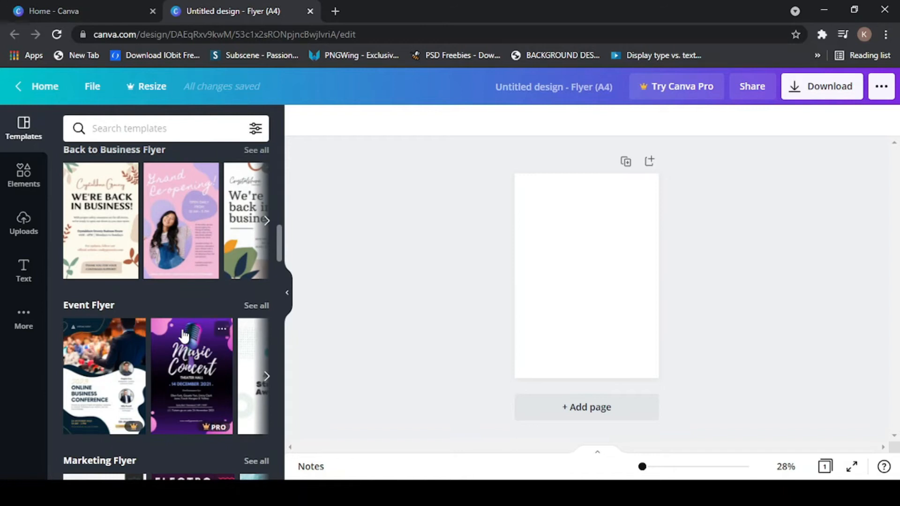
pyautogui.scroll(-3, 181, 345)
pyautogui.scroll(-4, 181, 345)
pyautogui.scroll(8, 177, 334)
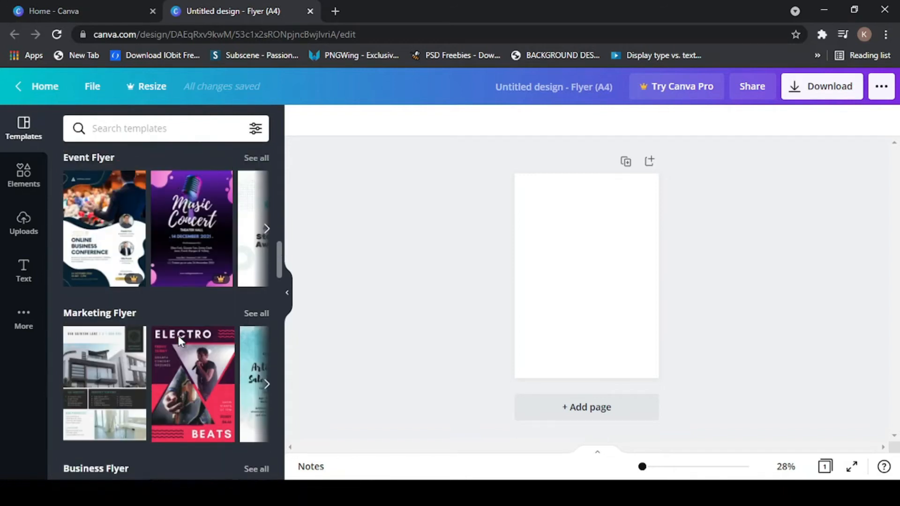
pyautogui.scroll(15, 180, 342)
pyautogui.scroll(-8, 180, 344)
pyautogui.scroll(-12, 179, 345)
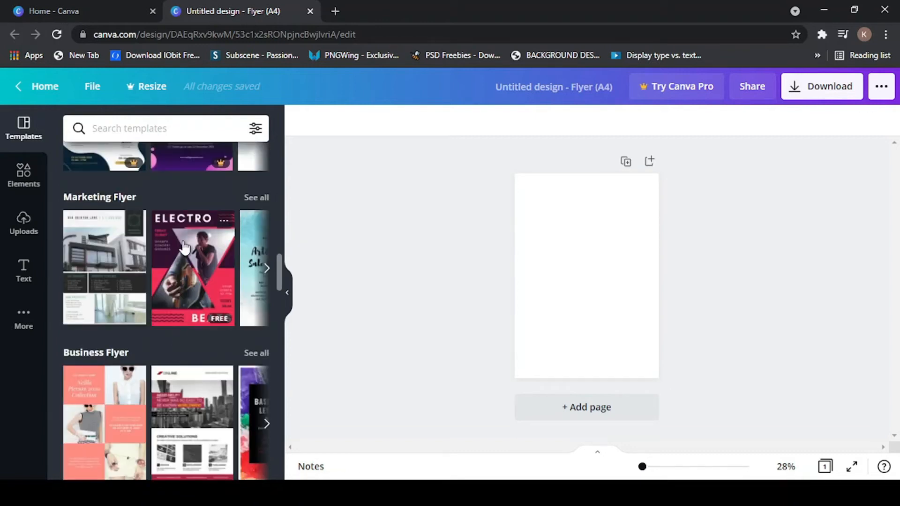
pyautogui.scroll(3, 177, 331)
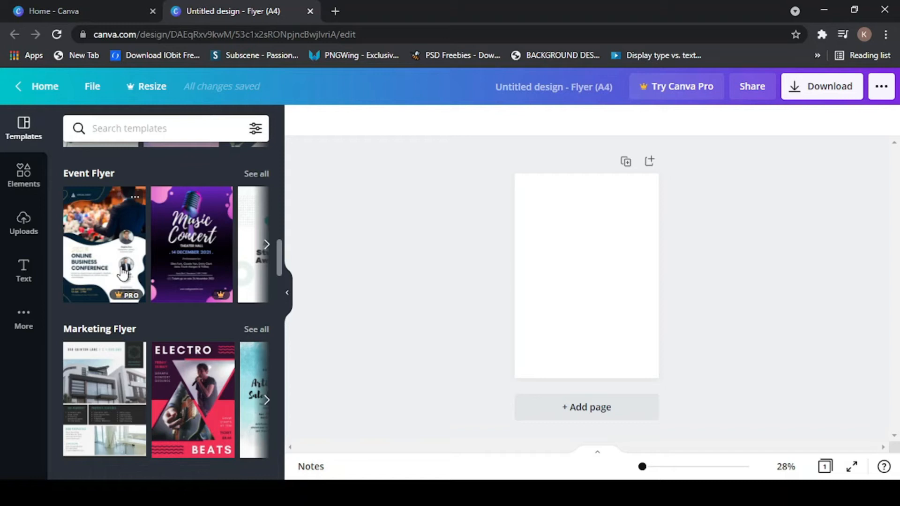
pyautogui.scroll(-4, 103, 335)
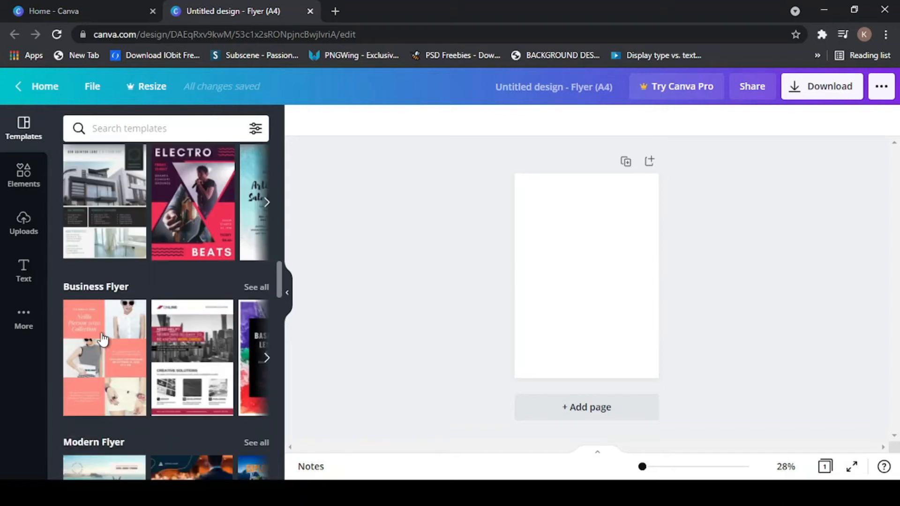
pyautogui.scroll(-5, 102, 340)
pyautogui.scroll(3, 100, 333)
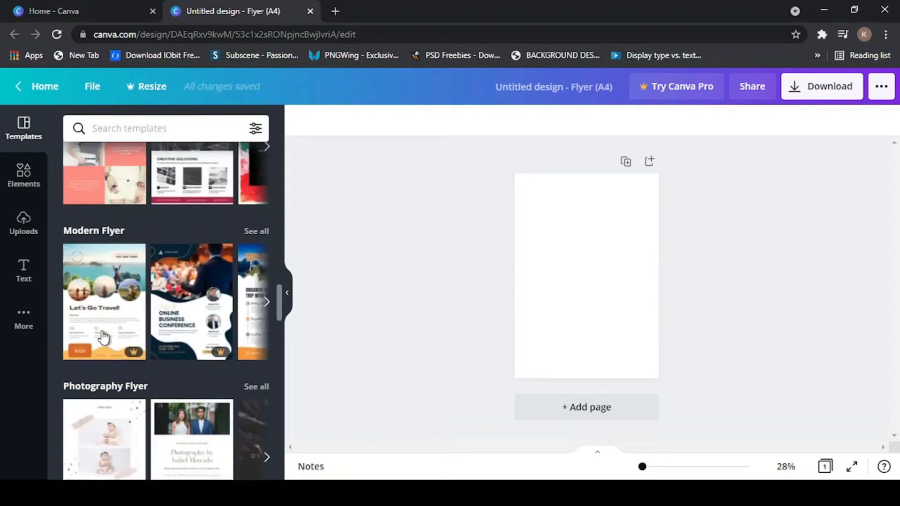
pyautogui.scroll(3, 121, 318)
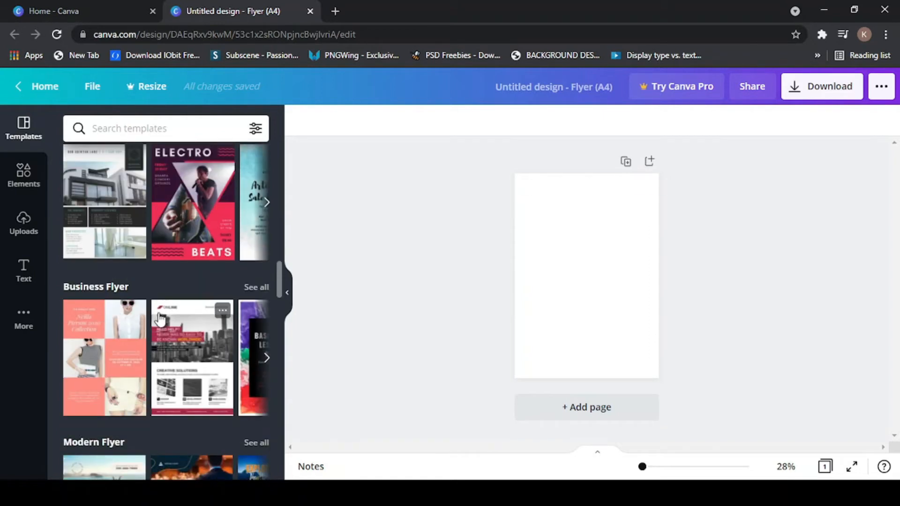
pyautogui.scroll(3, 167, 296)
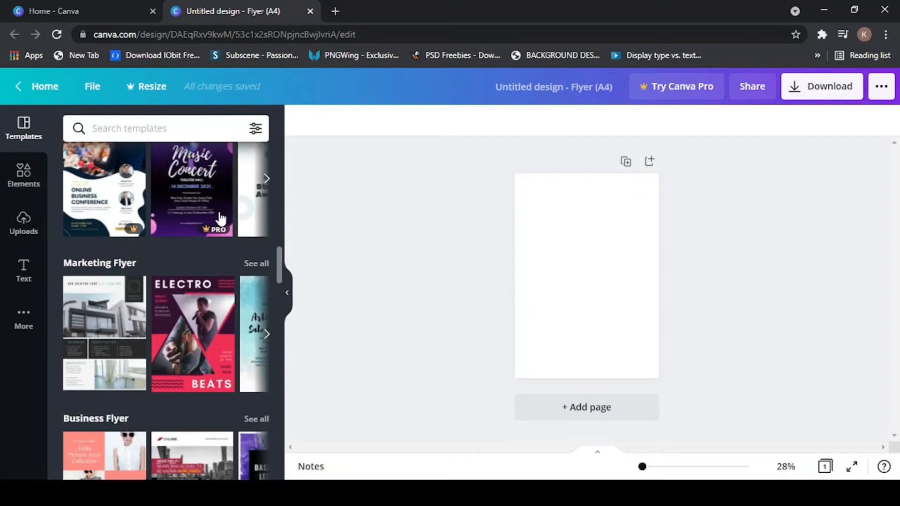
pyautogui.scroll(15, 207, 236)
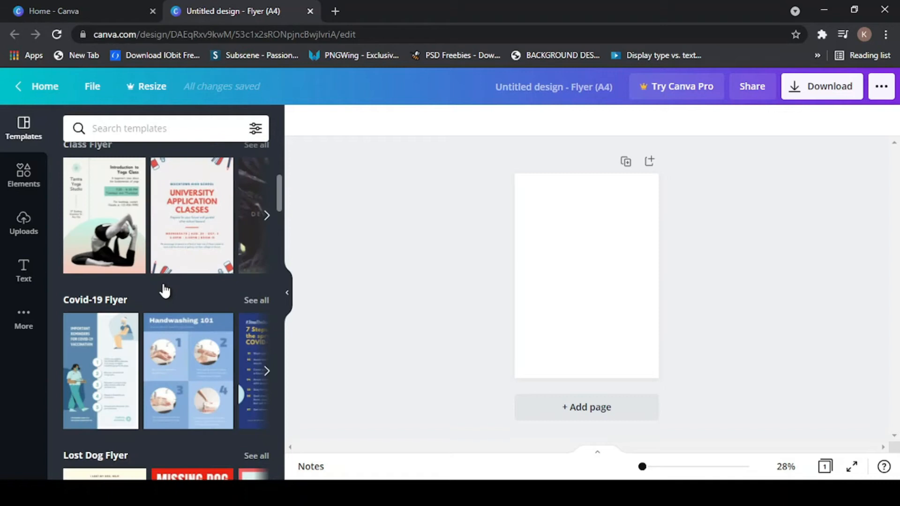
pyautogui.scroll(1, 165, 289)
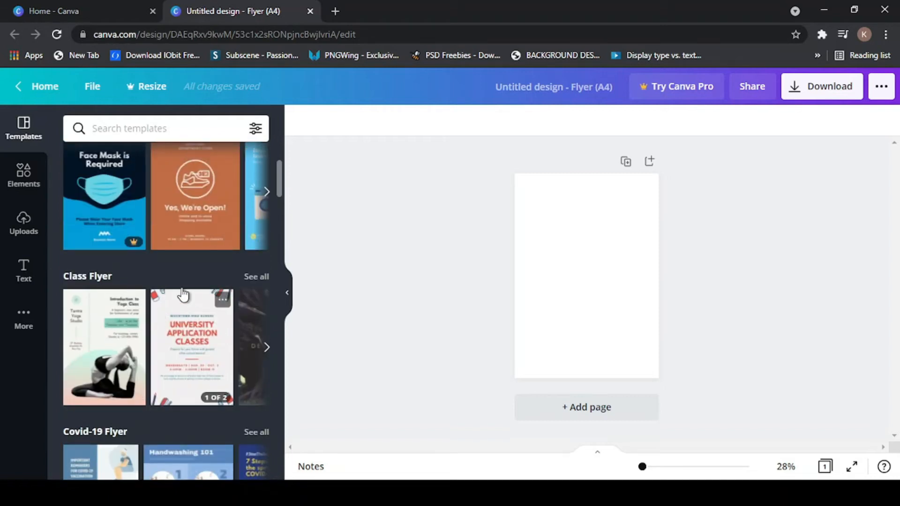
pyautogui.scroll(3, 181, 293)
pyautogui.scroll(1, 183, 293)
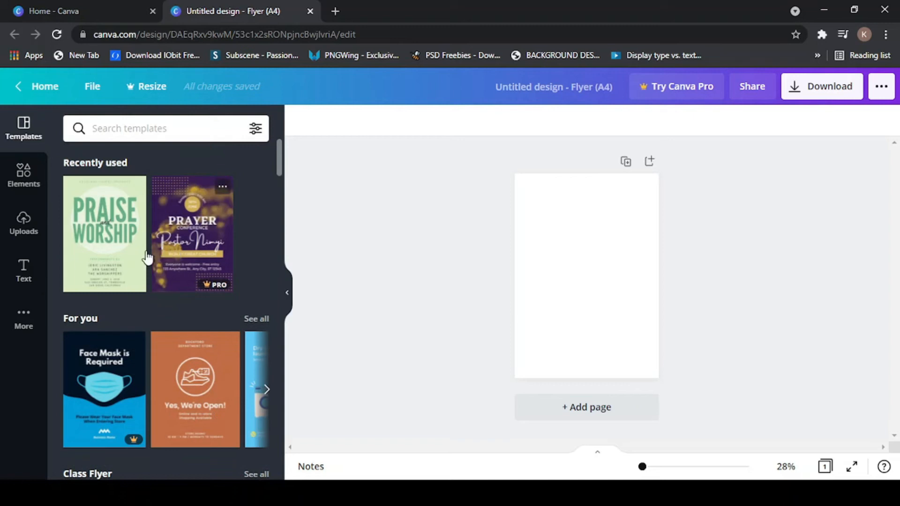
pyautogui.scroll(-1, 123, 296)
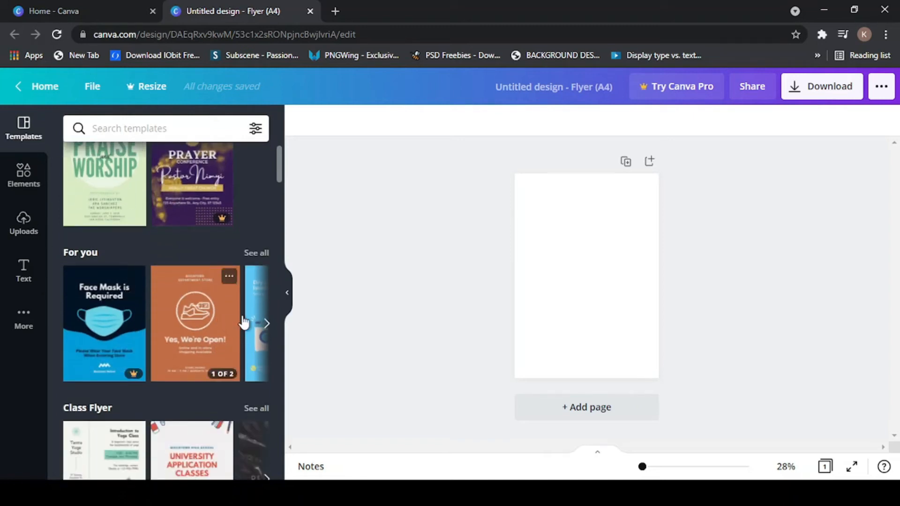
# - Browse the remaining templates in the For you and Covid-19 flyer rows
pyautogui.click(266, 320)
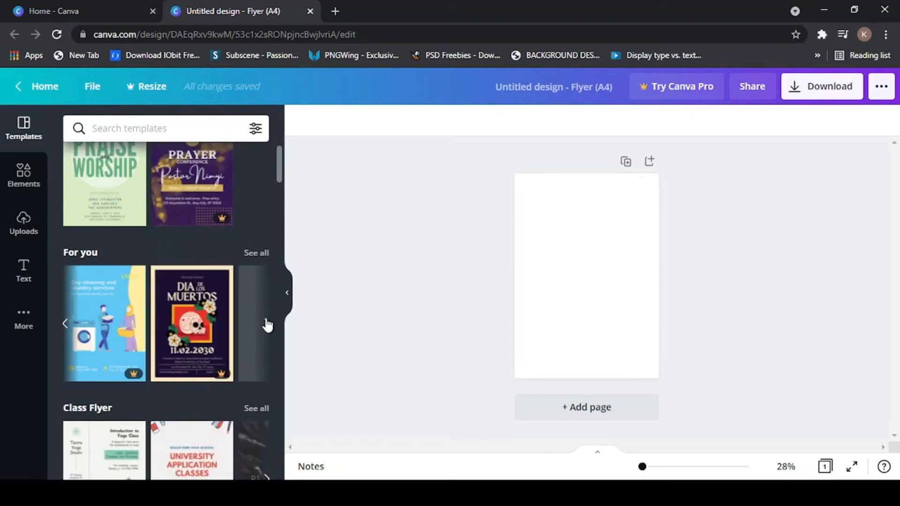
pyautogui.click(266, 321)
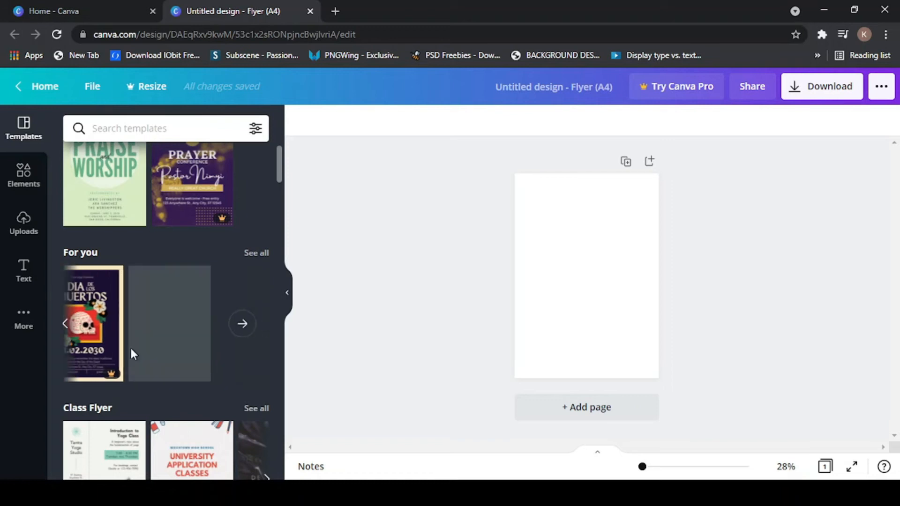
pyautogui.scroll(-2, 130, 346)
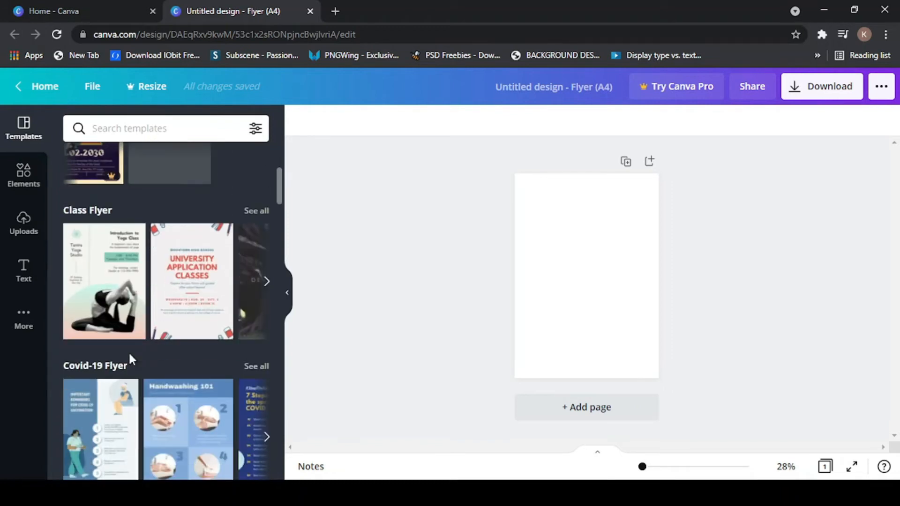
pyautogui.scroll(-2, 131, 359)
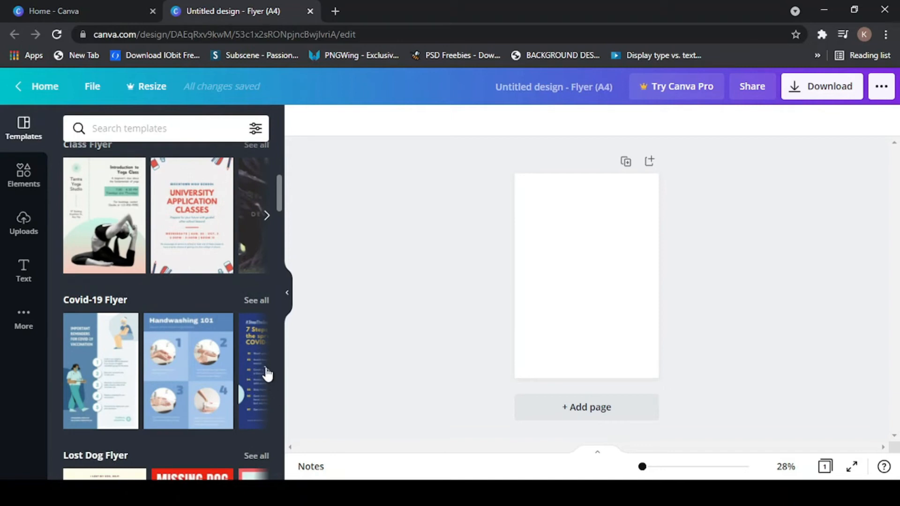
pyautogui.click(267, 374)
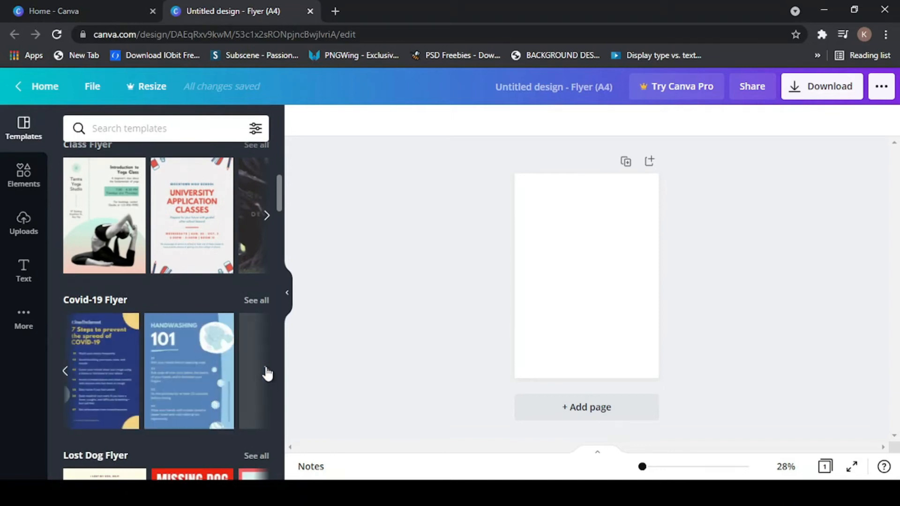
pyautogui.click(267, 374)
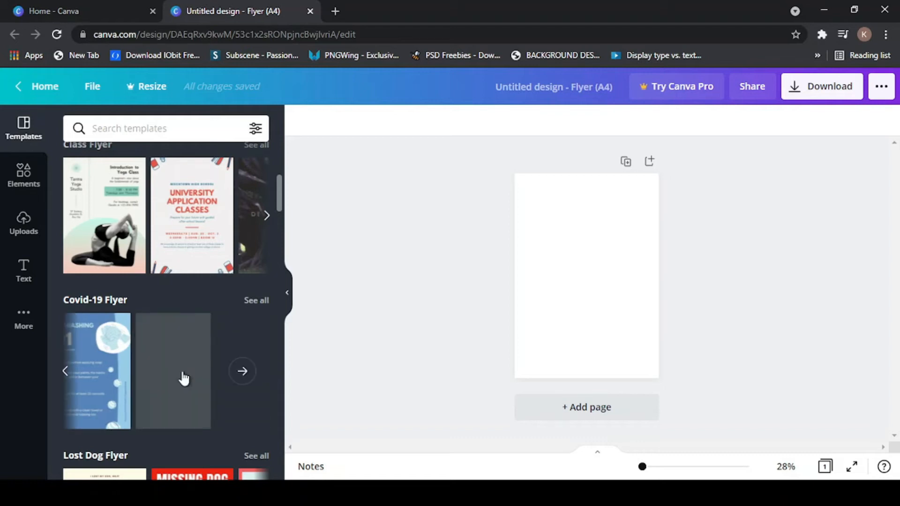
# - Page through the Church Flyer row to its last templates and back to its start
pyautogui.scroll(-12, 183, 379)
pyautogui.scroll(-13, 96, 356)
pyautogui.scroll(-10, 94, 349)
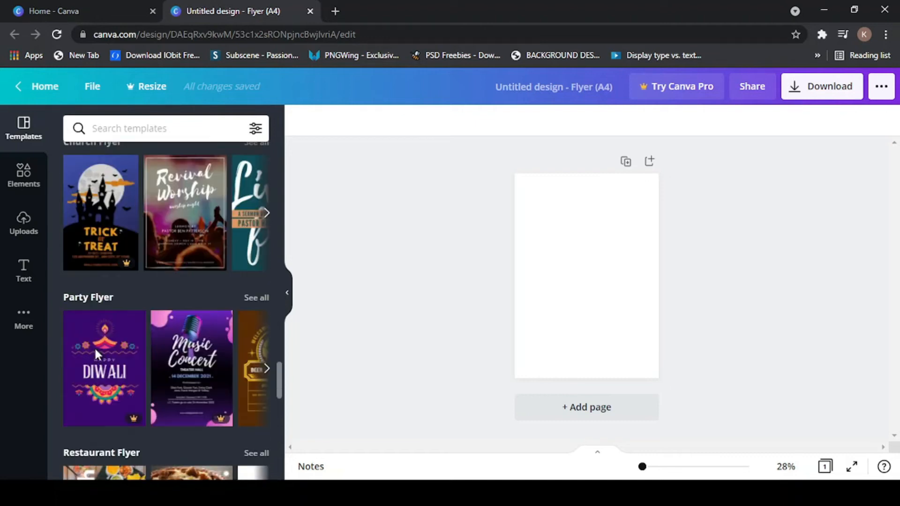
pyautogui.scroll(2, 96, 355)
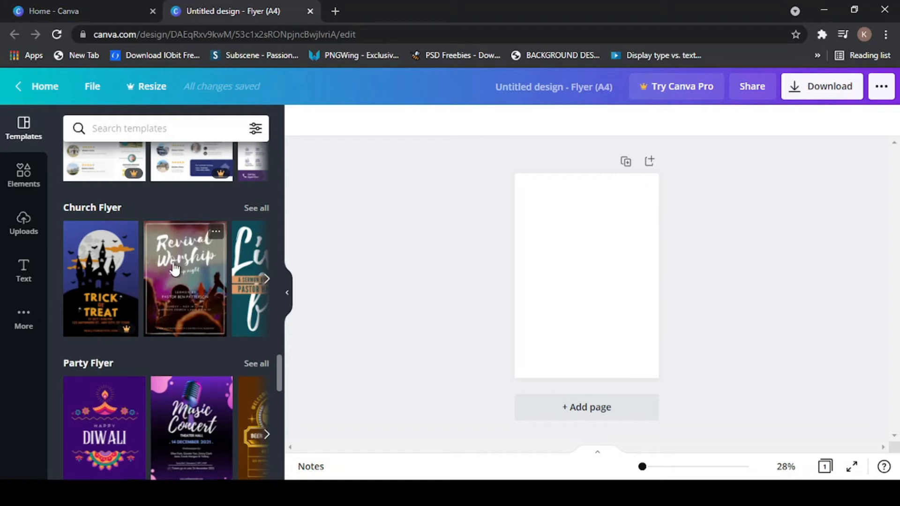
pyautogui.click(266, 281)
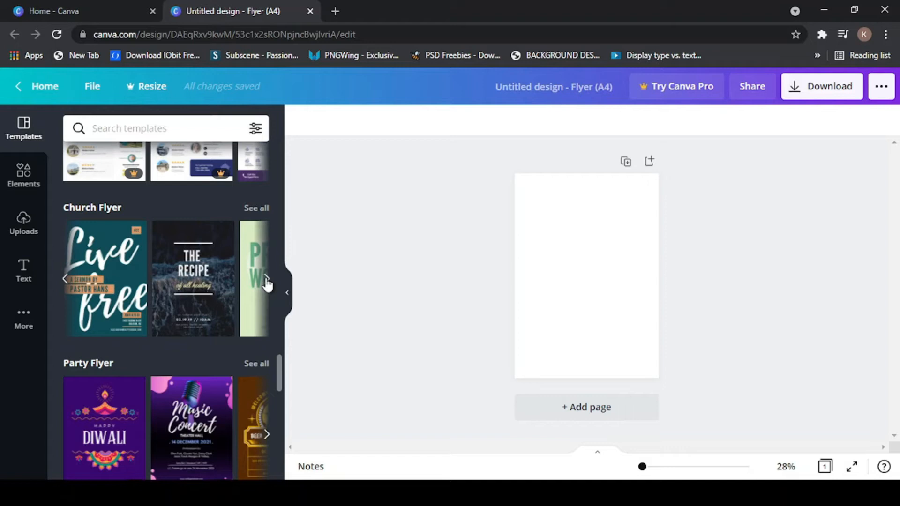
pyautogui.click(267, 283)
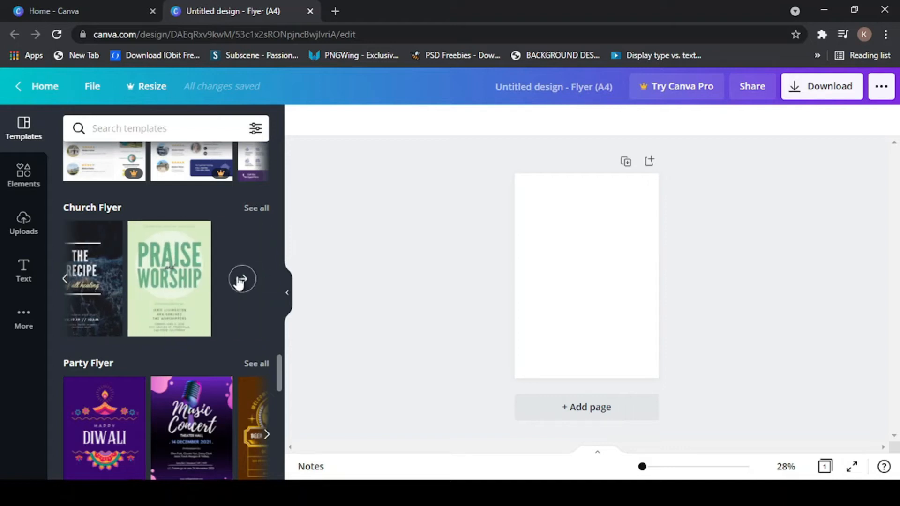
pyautogui.click(66, 280)
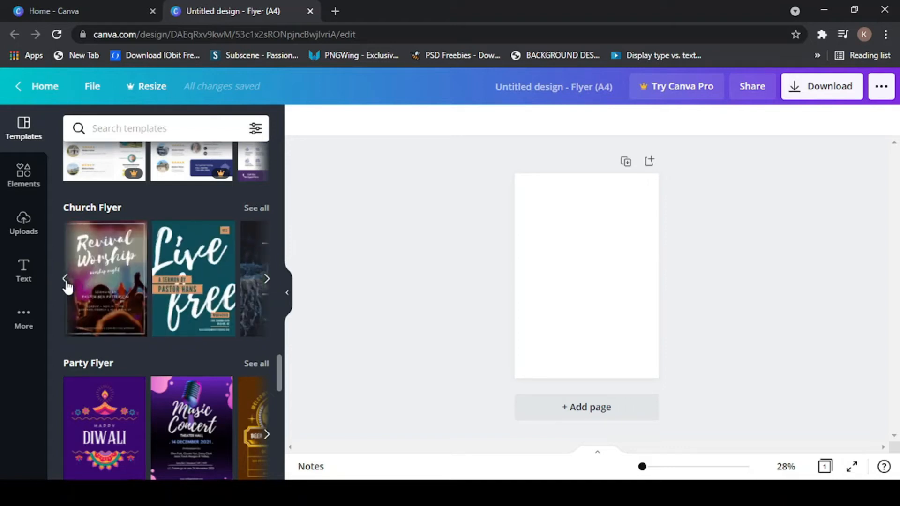
pyautogui.click(66, 280)
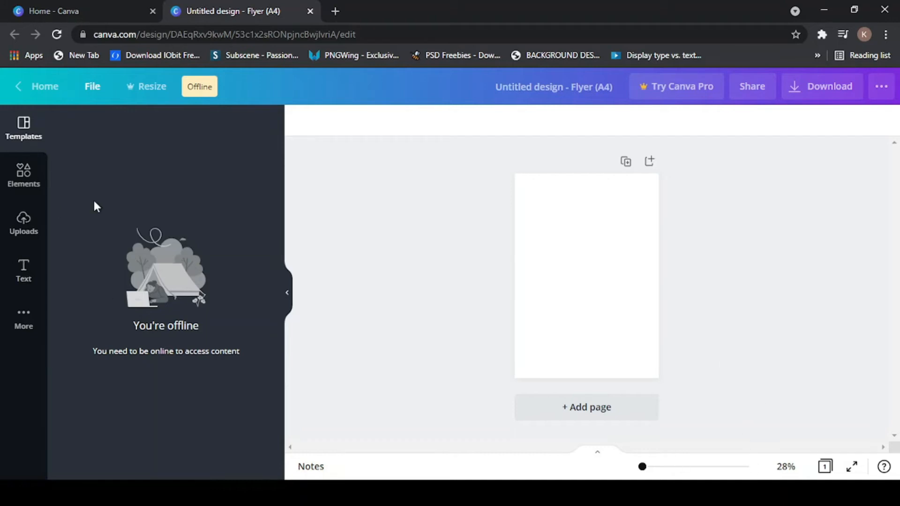
# - Reload the browser page to bring the offline Templates panel back online
pyautogui.click(57, 35)
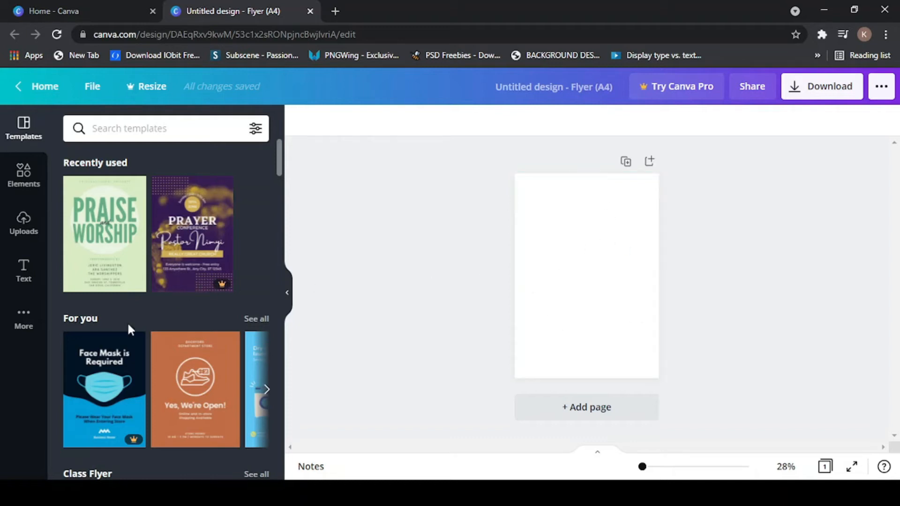
# - Scroll the Templates panel down to the Church Flyer row with Trick or Treat and Revival Worship
pyautogui.scroll(-5, 185, 318)
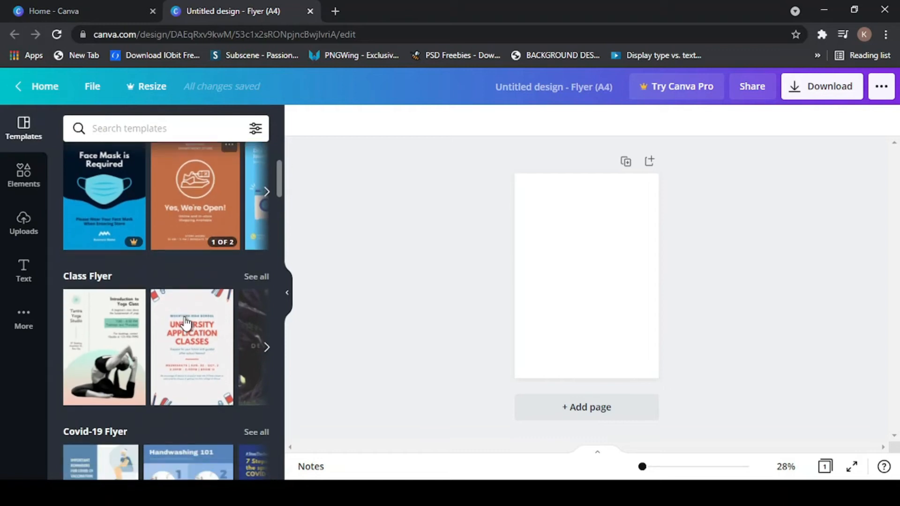
pyautogui.scroll(-5, 186, 323)
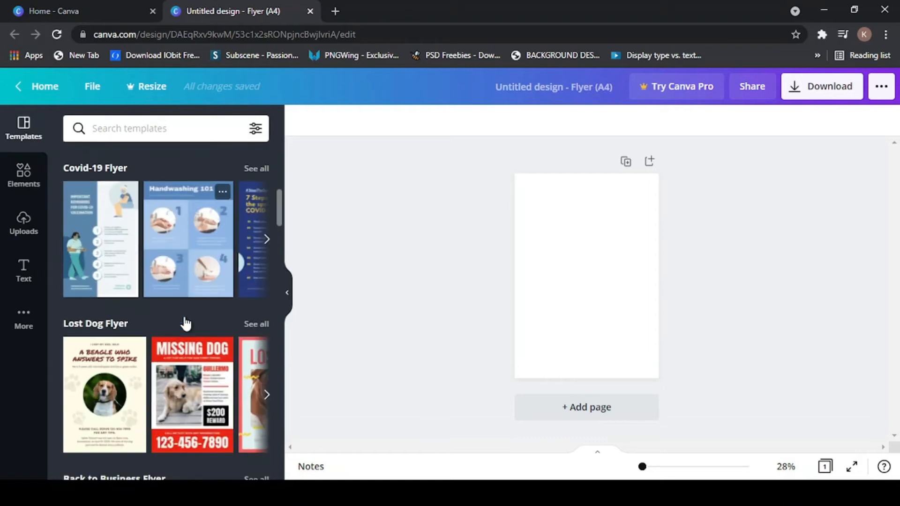
pyautogui.scroll(-3, 185, 316)
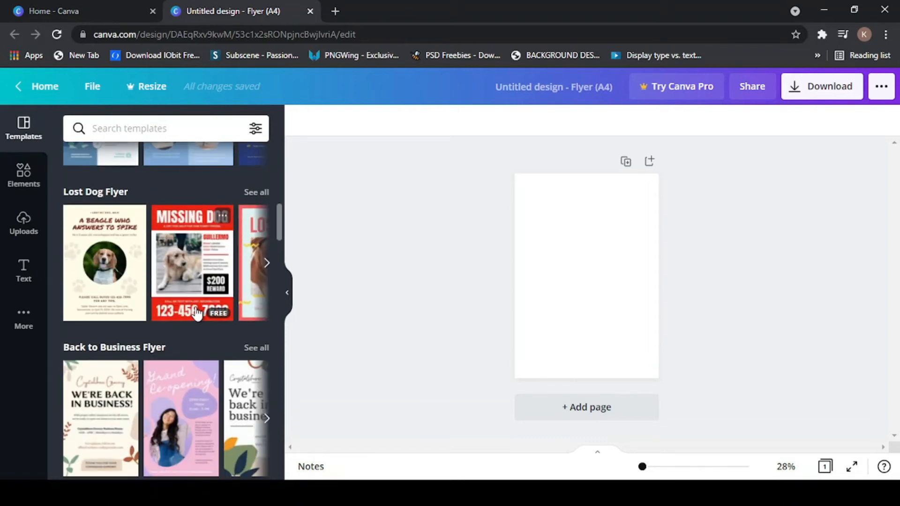
pyautogui.scroll(-4, 195, 321)
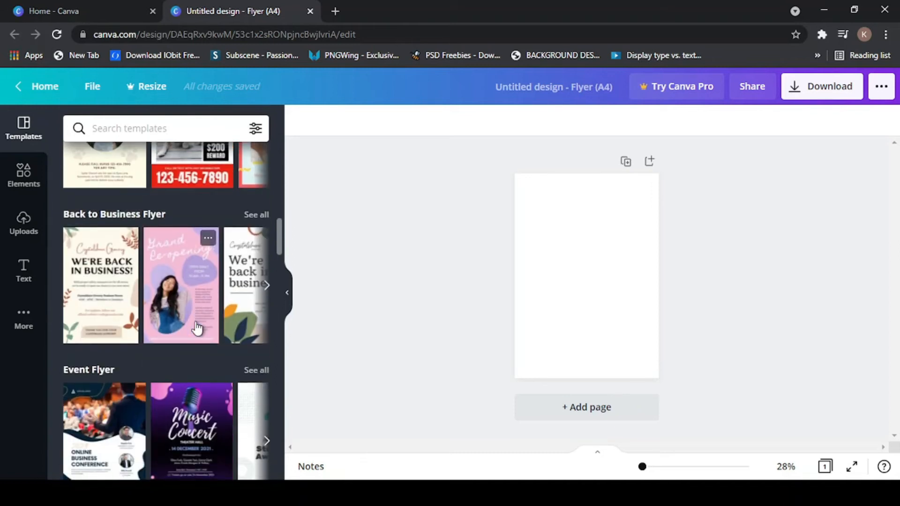
pyautogui.scroll(-6, 196, 328)
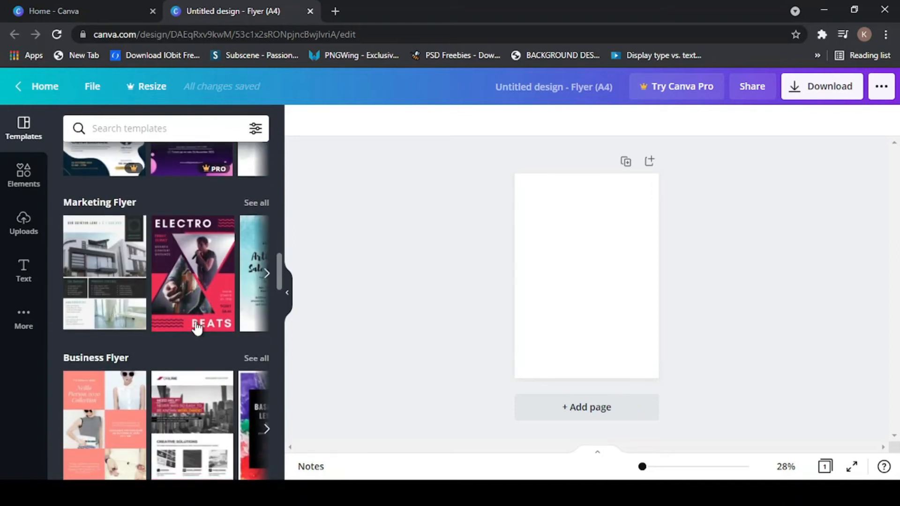
pyautogui.scroll(-8, 197, 328)
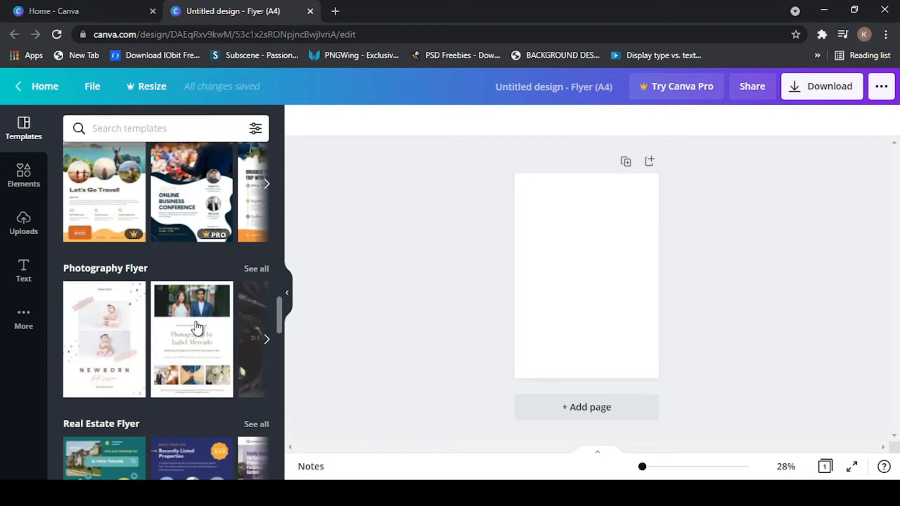
pyautogui.scroll(-10, 197, 328)
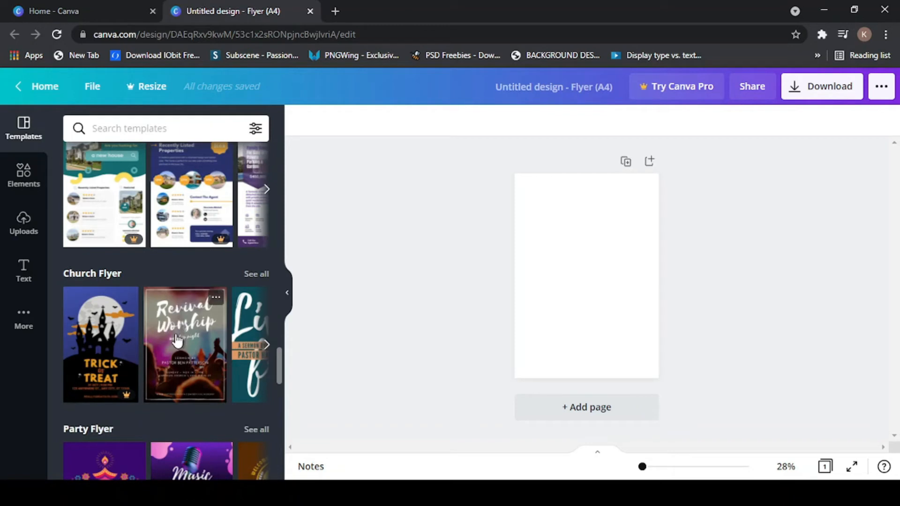
# - Apply the Revival Worship template in full colour to the blank A4 page, then deselect it
pyautogui.click(186, 341)
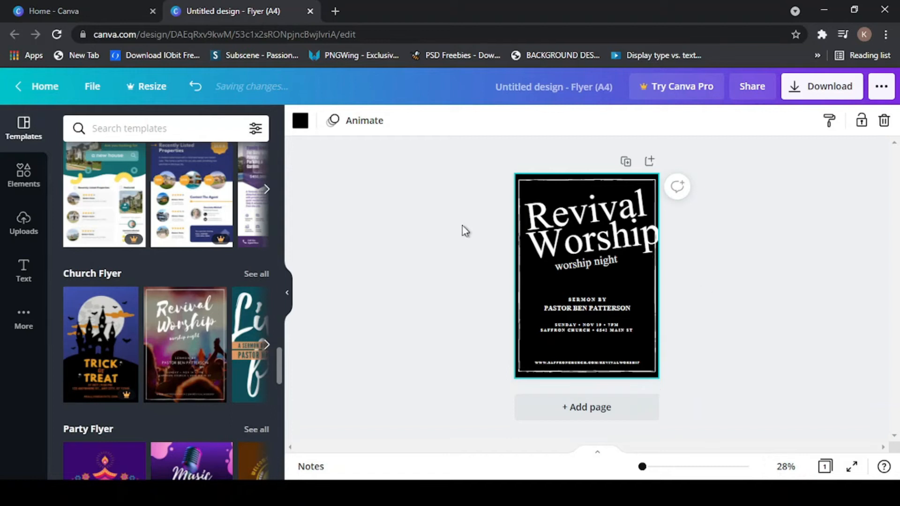
pyautogui.click(192, 331)
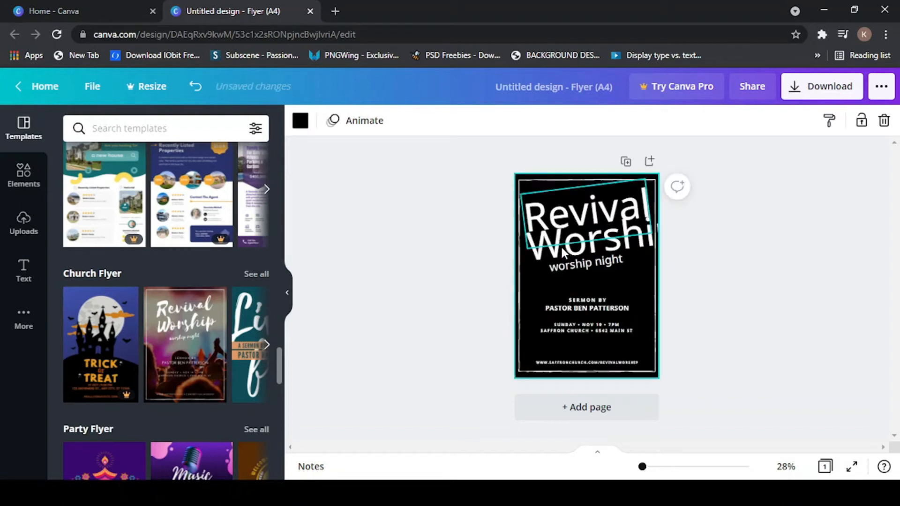
pyautogui.click(741, 254)
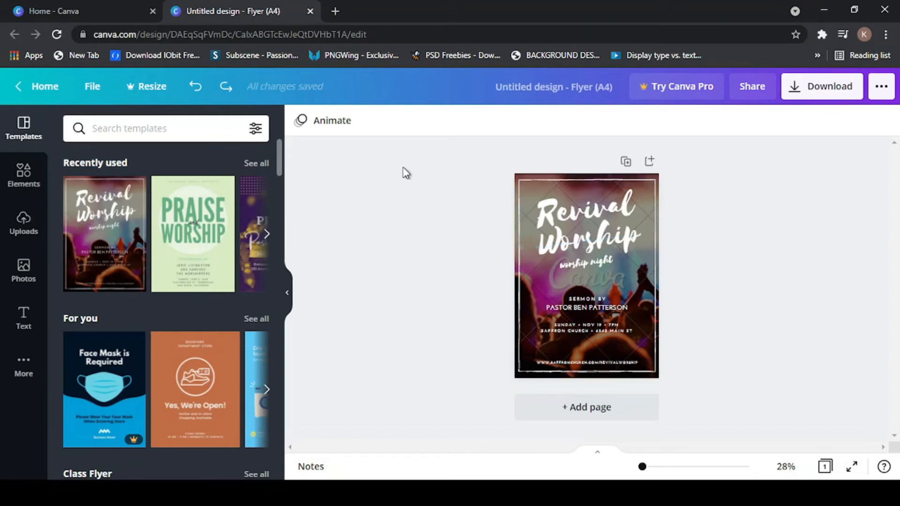
# - Zoom in on the flyer with the zoom slider and bring up the preset zoom levels
pyautogui.scroll(-3, 181, 306)
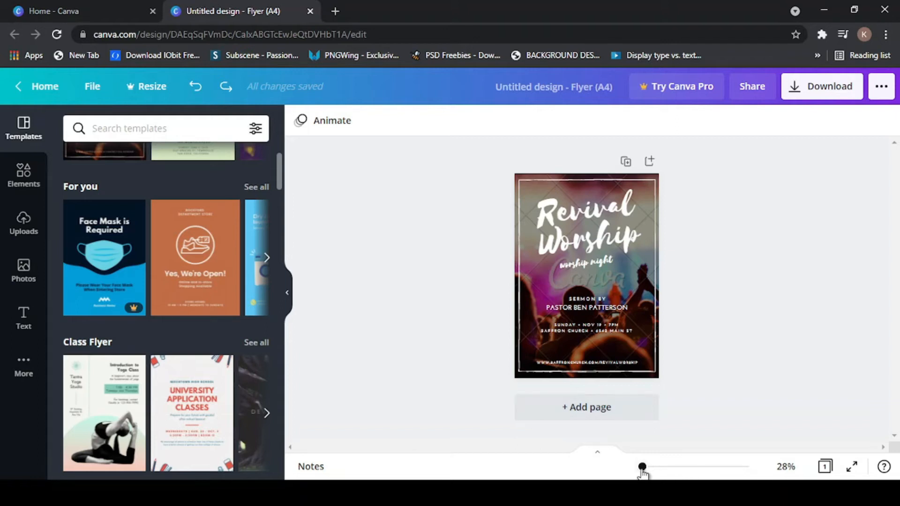
pyautogui.moveTo(651, 467)
pyautogui.mouseDown()
pyautogui.moveTo(677, 468)
pyautogui.moveTo(644, 468)
pyautogui.mouseUp()
pyautogui.click(786, 467)
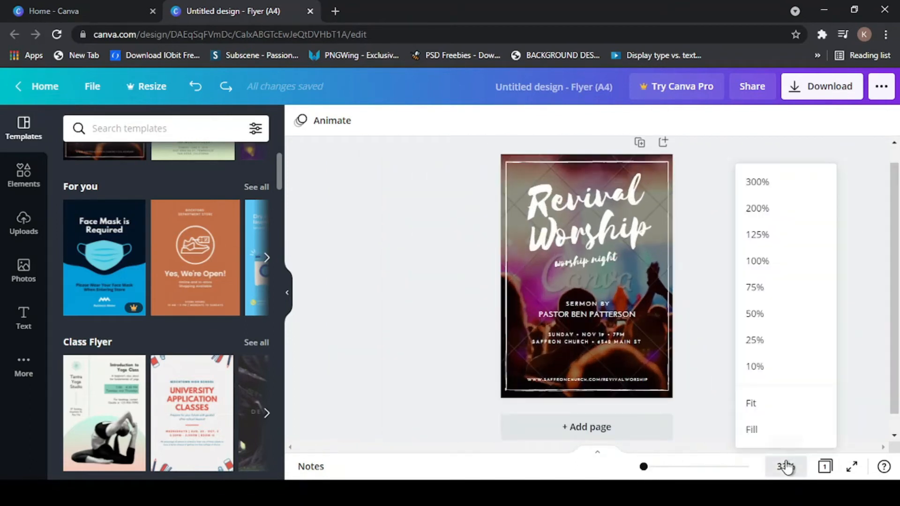
# - Zoom the flyer to 50%, scroll to the page top, and select the Revival Worship title
pyautogui.click(765, 314)
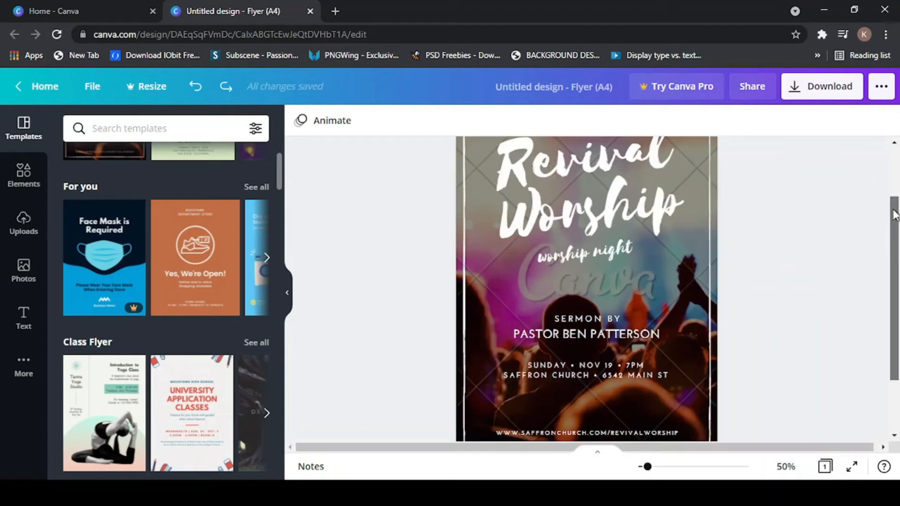
pyautogui.scroll(2, 892, 215)
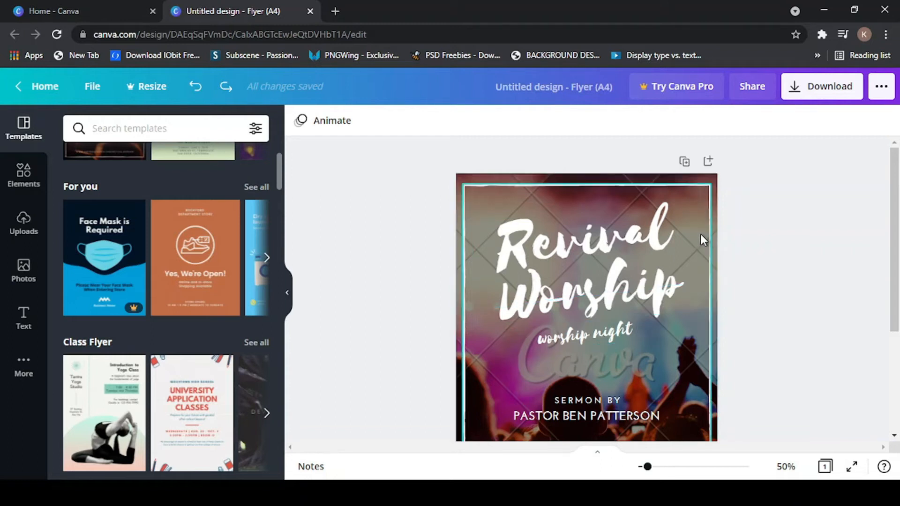
pyautogui.moveTo(894, 205); pyautogui.dragTo(887, 281)
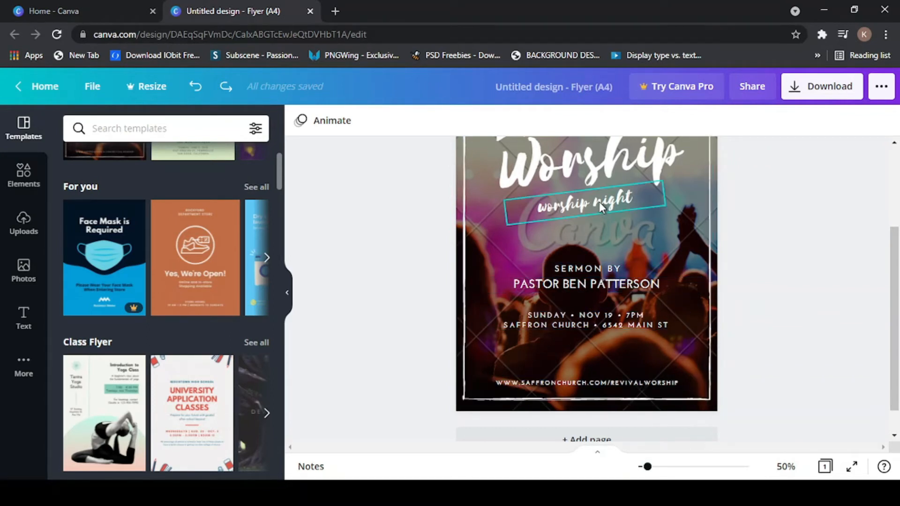
pyautogui.moveTo(892, 248); pyautogui.dragTo(859, 207)
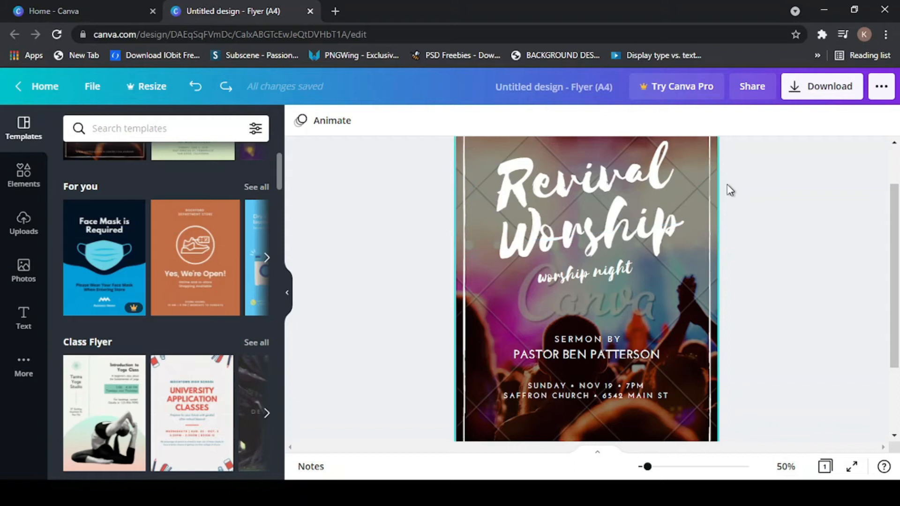
pyautogui.moveTo(896, 197); pyautogui.dragTo(894, 168)
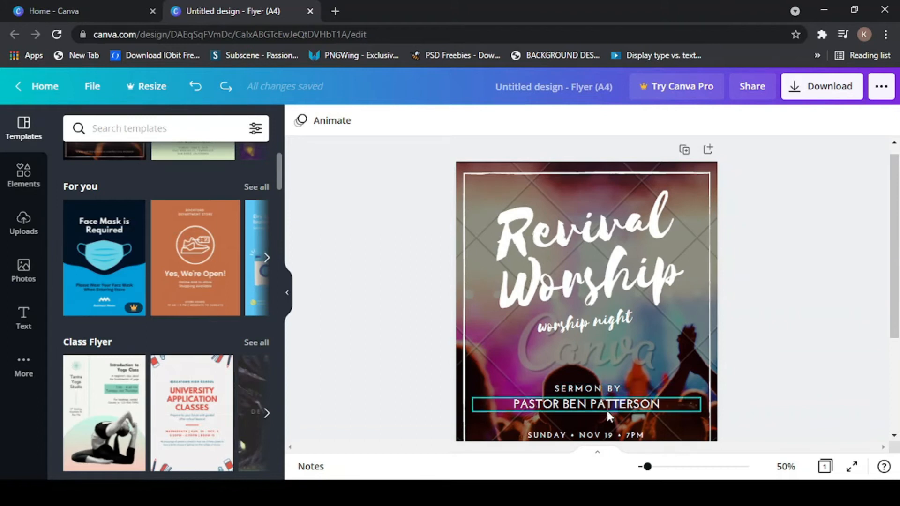
pyautogui.moveTo(893, 161); pyautogui.dragTo(894, 191)
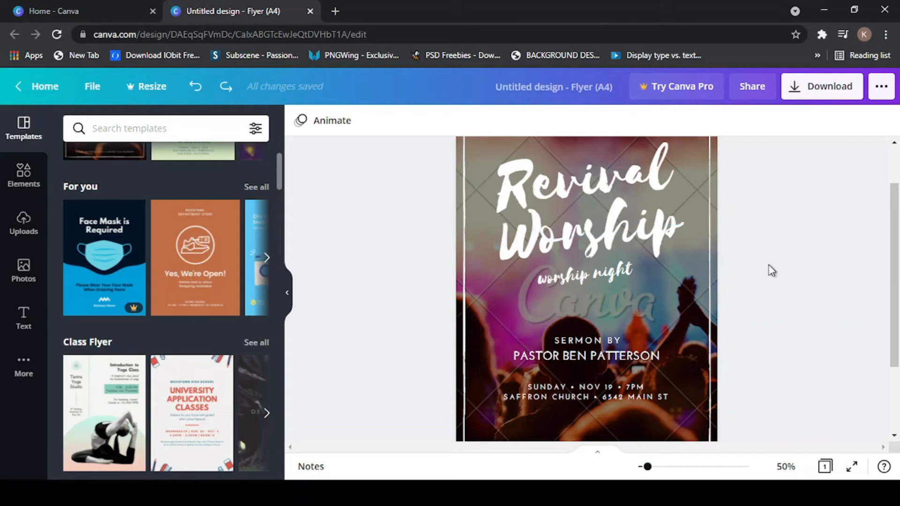
pyautogui.moveTo(896, 205); pyautogui.dragTo(887, 184)
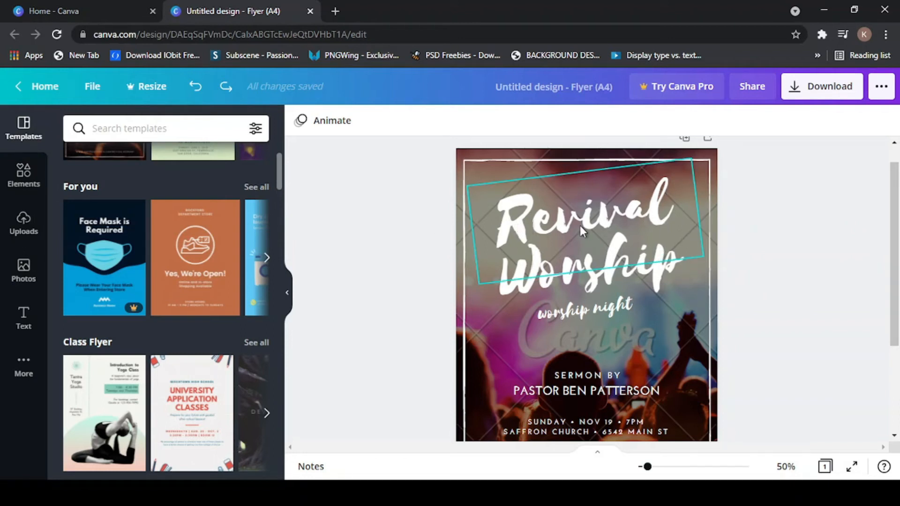
pyautogui.click(519, 232)
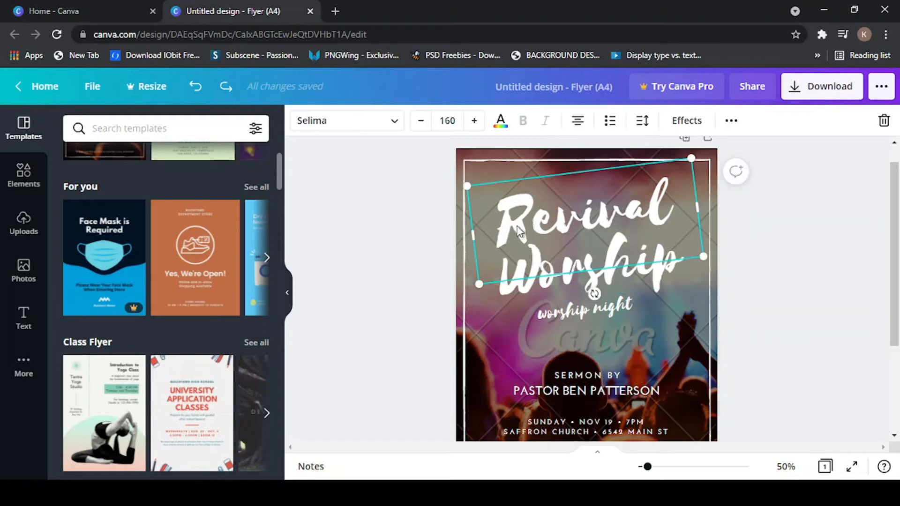
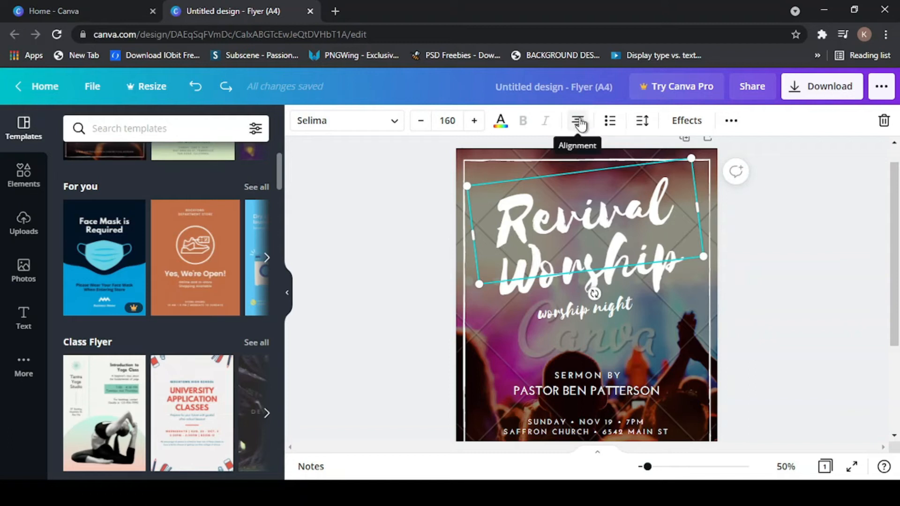
# - Try bulleted and numbered list formatting on the title, then remove it
pyautogui.click(611, 122)
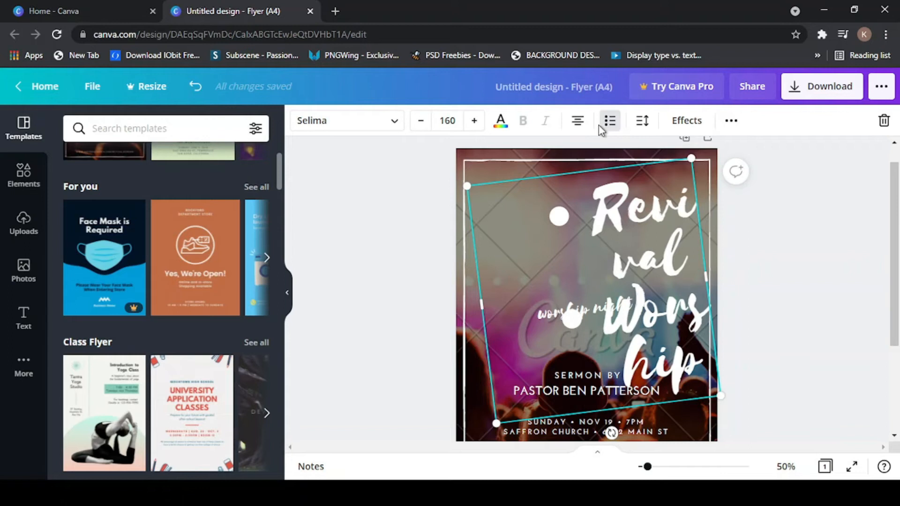
pyautogui.click(611, 123)
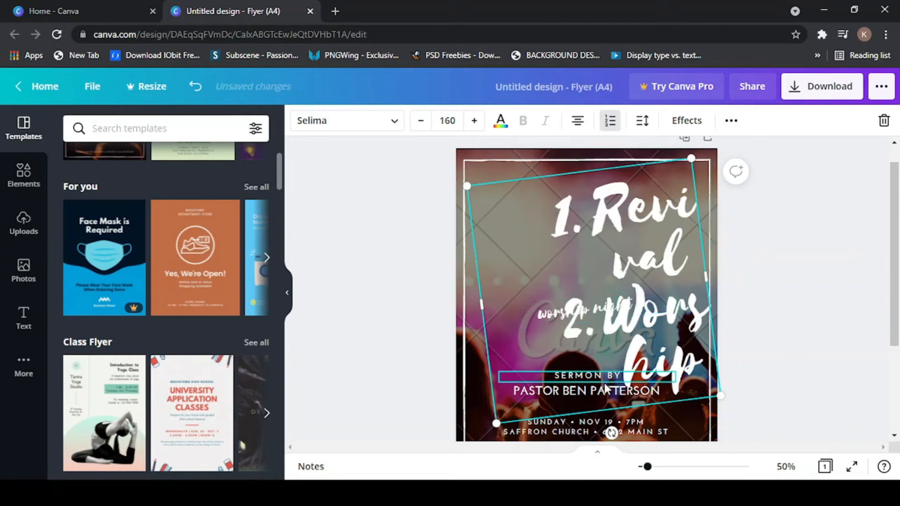
pyautogui.click(611, 123)
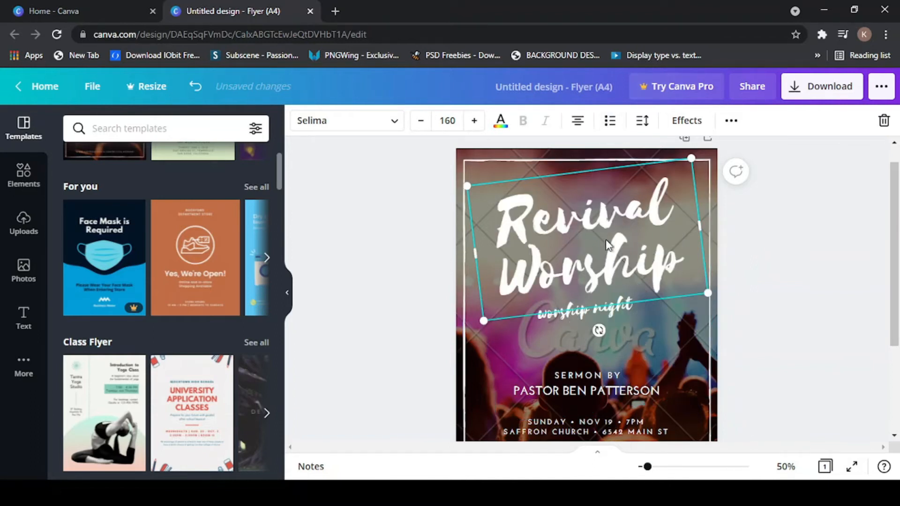
# - Keep the title's letter spacing at 0 and set its line spacing to 0.75
pyautogui.click(643, 121)
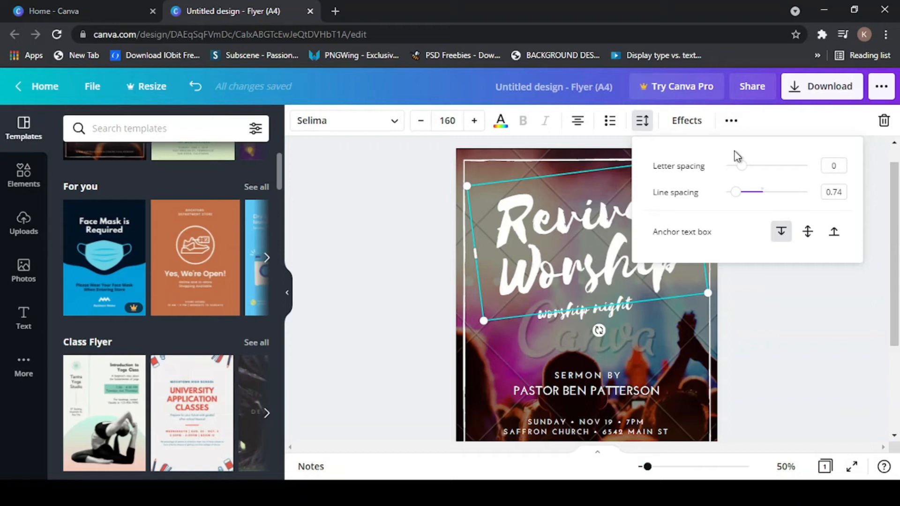
pyautogui.moveTo(746, 173); pyautogui.dragTo(775, 171)
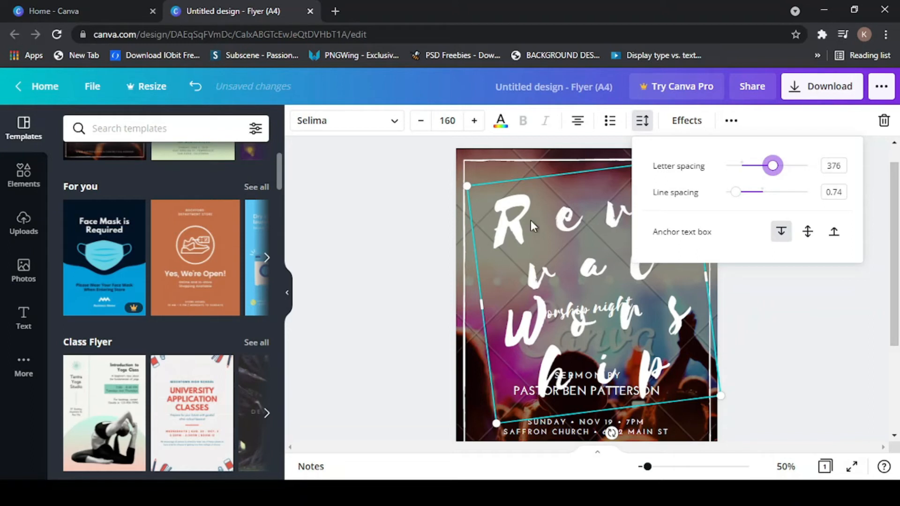
pyautogui.moveTo(775, 173); pyautogui.dragTo(742, 173)
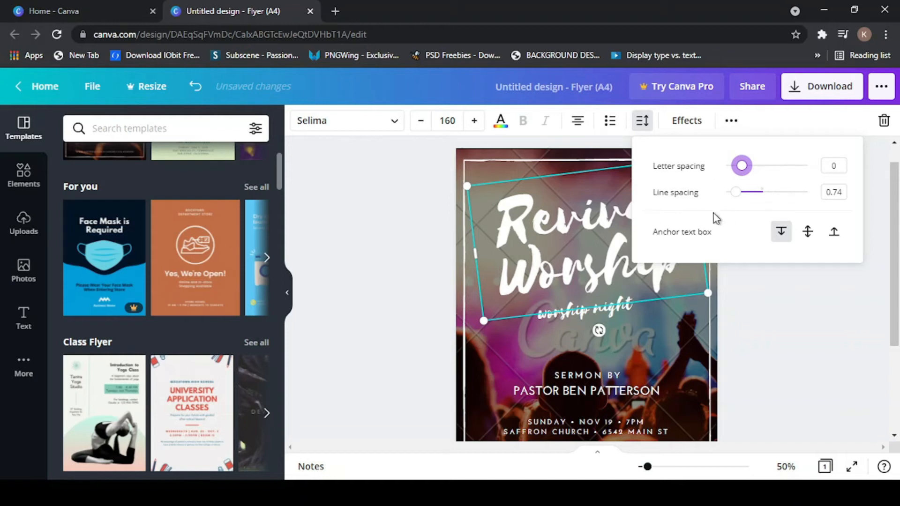
pyautogui.moveTo(736, 200)
pyautogui.mouseDown()
pyautogui.moveTo(764, 201)
pyautogui.moveTo(718, 194)
pyautogui.moveTo(747, 194)
pyautogui.moveTo(738, 194)
pyautogui.mouseUp()
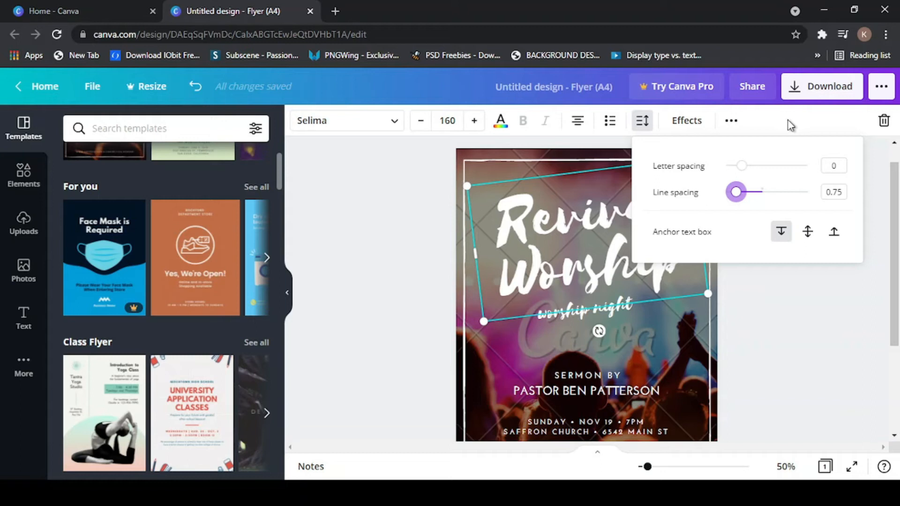
pyautogui.click(791, 131)
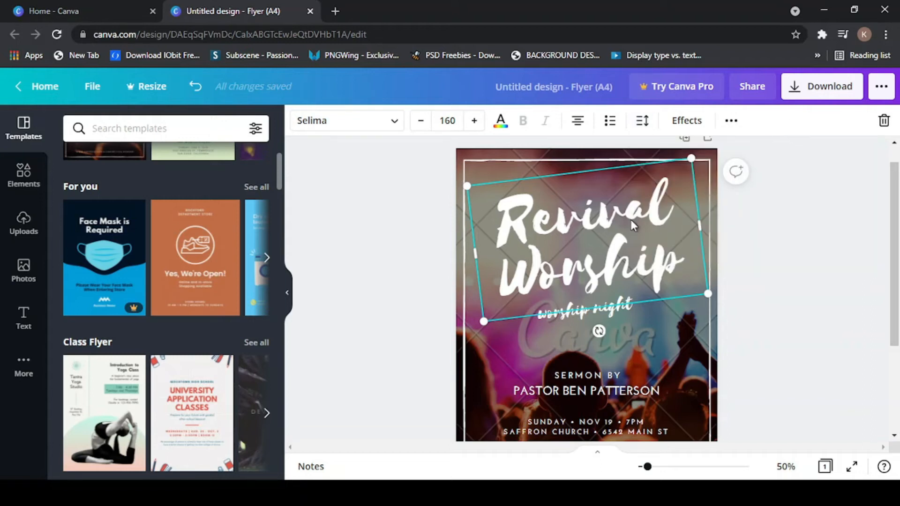
# - Give the title a Shadow effect (offset 50, direction -45, blur 0, transparency 40) and nudge it up-left
pyautogui.click(689, 123)
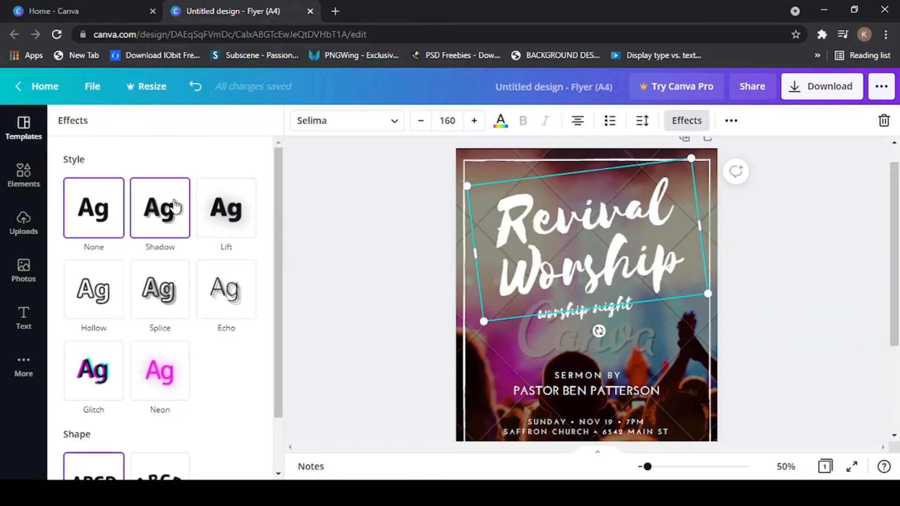
pyautogui.click(178, 226)
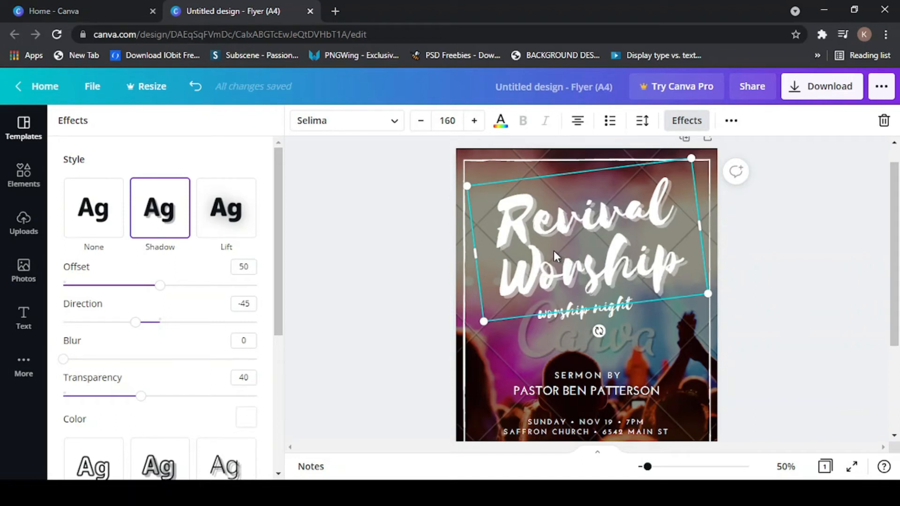
pyautogui.moveTo(514, 210); pyautogui.dragTo(510, 205)
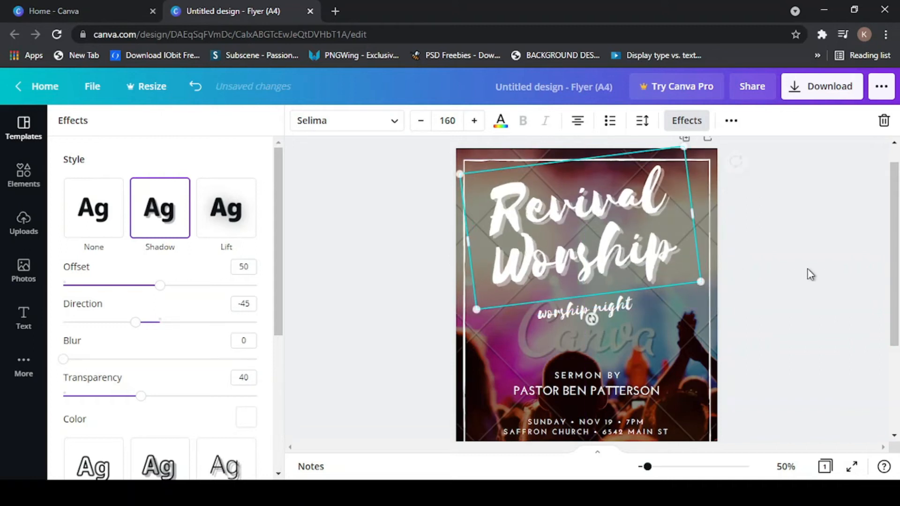
pyautogui.click(818, 267)
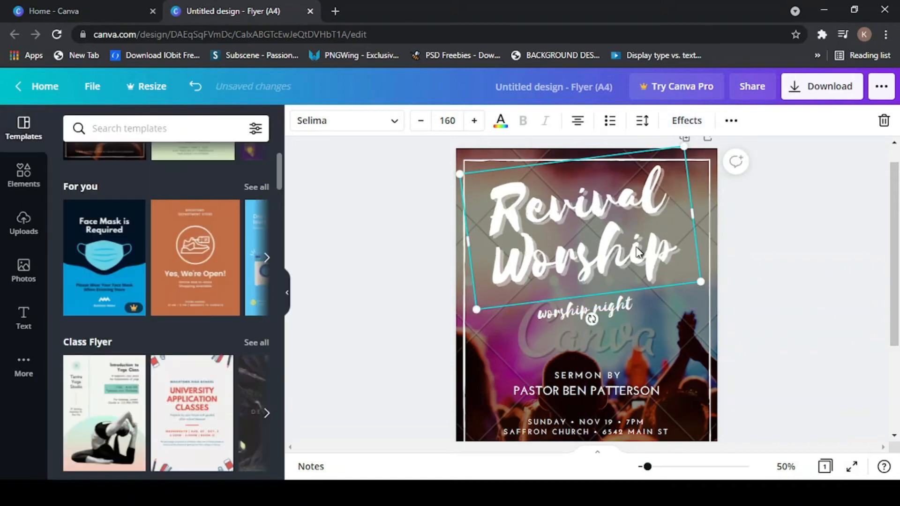
# - Reselect the title, shift it slightly right, and show its text effects again
pyautogui.click(815, 238)
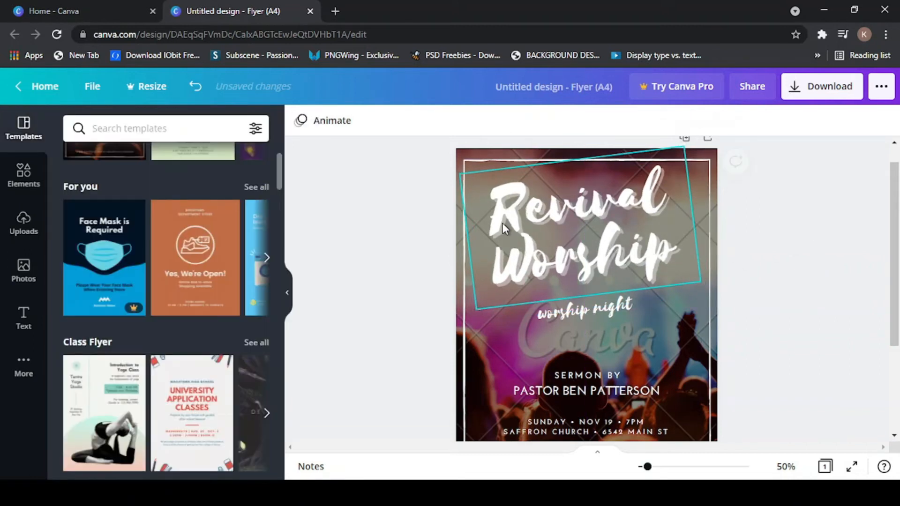
pyautogui.click(518, 205)
pyautogui.moveTo(607, 249); pyautogui.dragTo(605, 258)
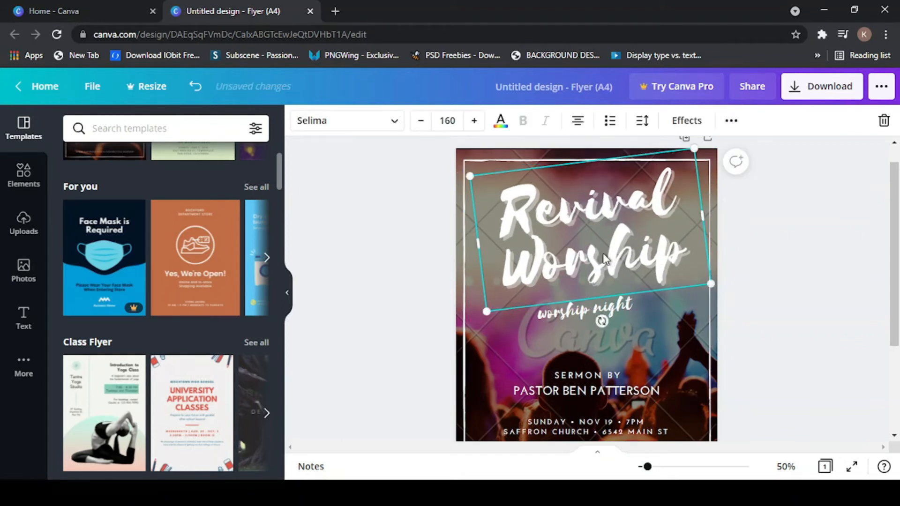
pyautogui.click(697, 126)
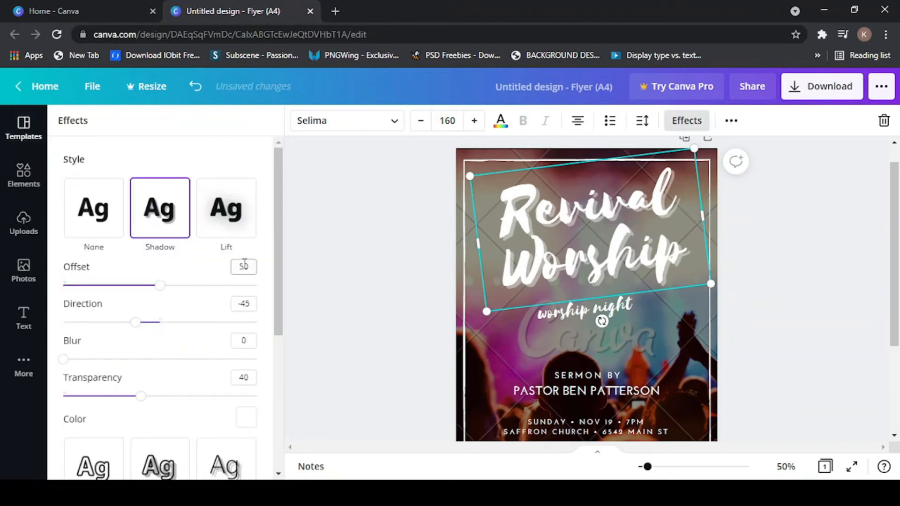
# - Apply the Neon effect to the title and adjust its glow strength
pyautogui.scroll(-3, 165, 227)
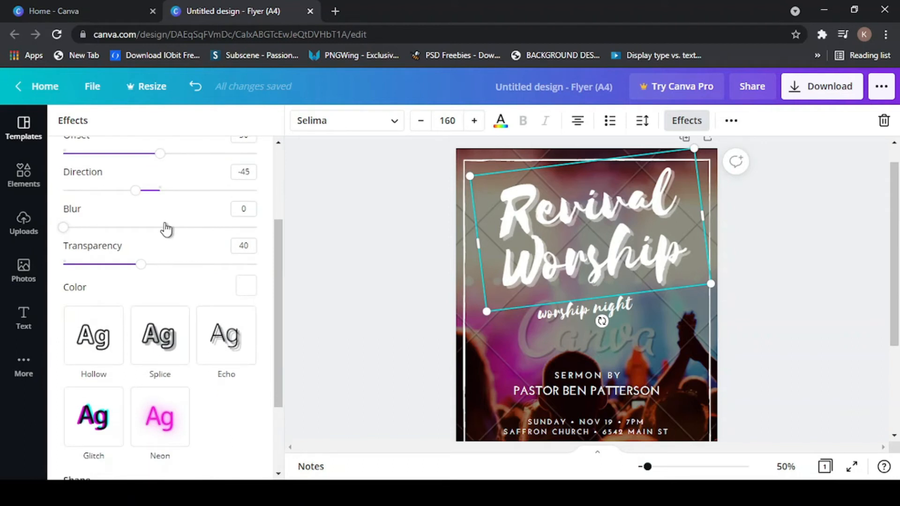
pyautogui.scroll(-3, 166, 230)
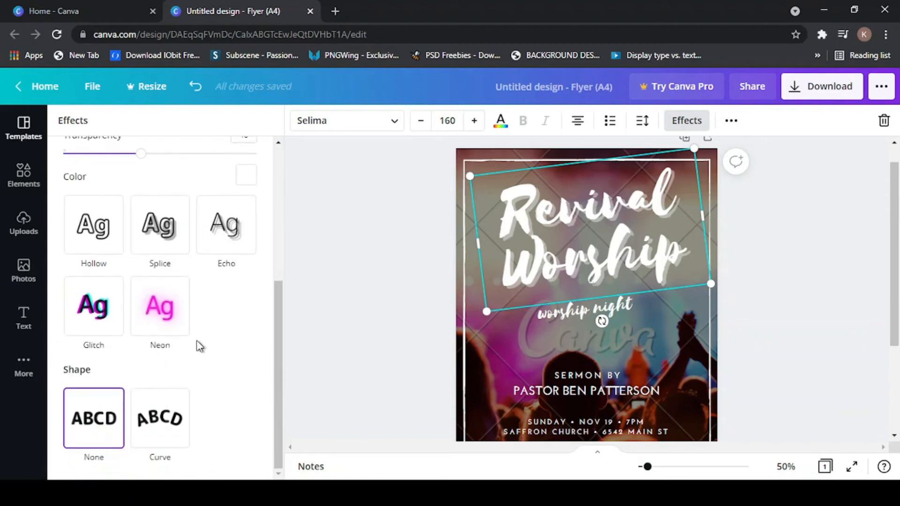
pyautogui.click(158, 317)
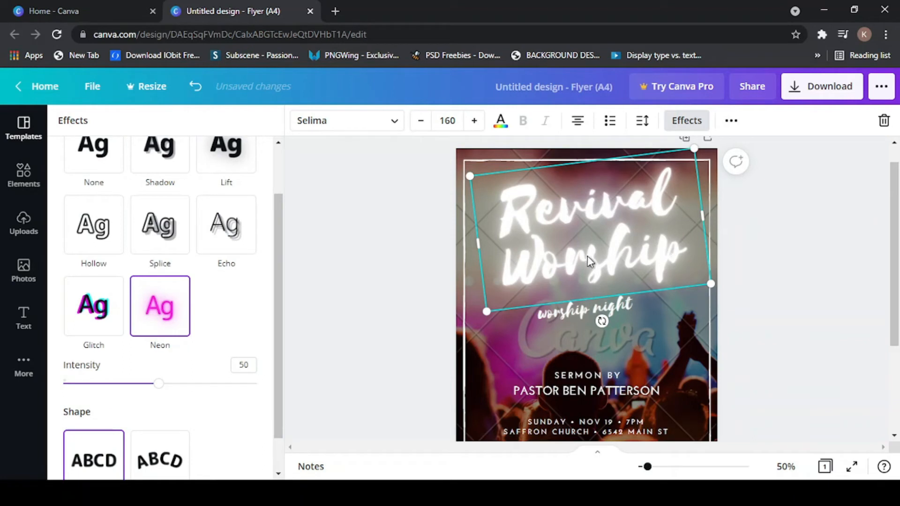
pyautogui.scroll(-1, 142, 373)
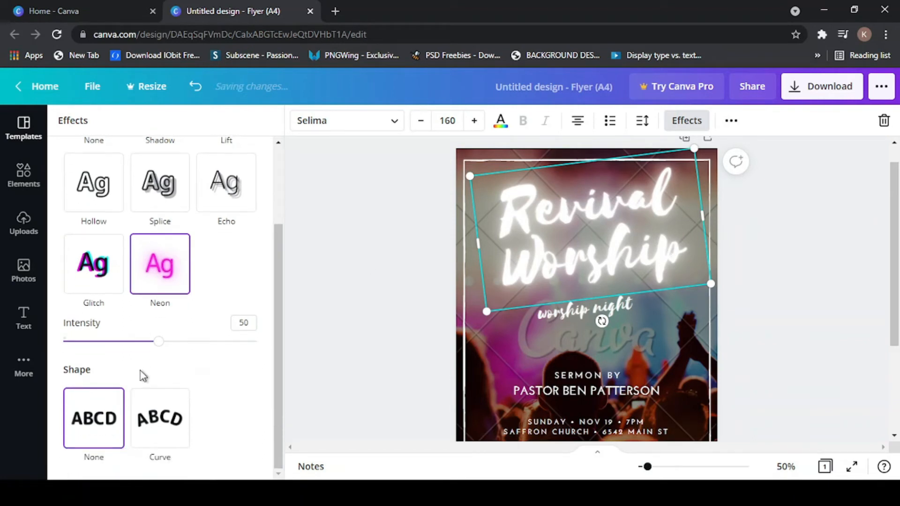
pyautogui.scroll(2, 143, 375)
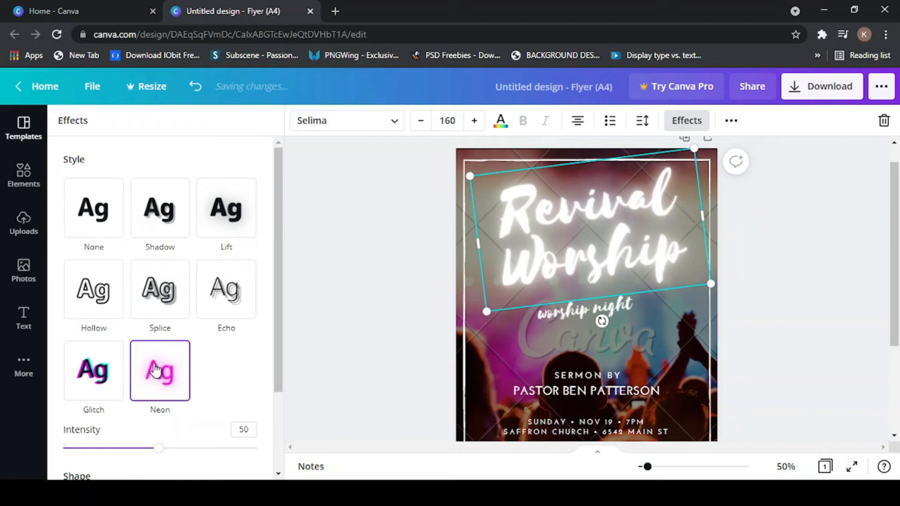
pyautogui.scroll(-2, 156, 369)
pyautogui.scroll(1, 164, 365)
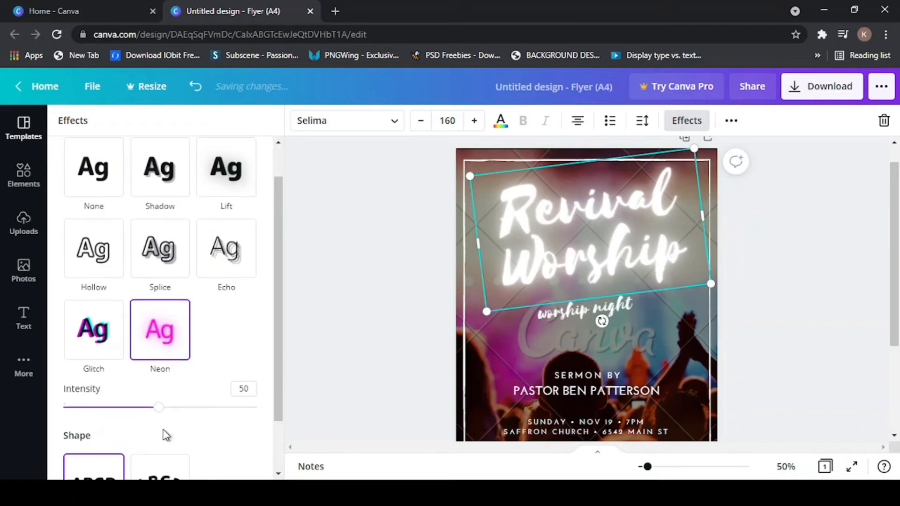
pyautogui.scroll(-1, 165, 436)
pyautogui.moveTo(146, 347); pyautogui.dragTo(171, 341)
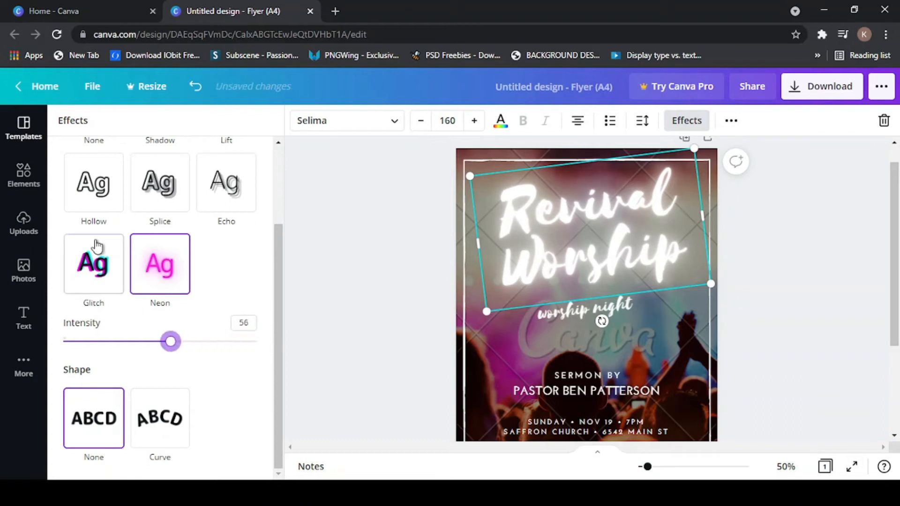
# - Try the Glitch, Echo, Splice and Hollow effects, then set the title back to None
pyautogui.click(88, 278)
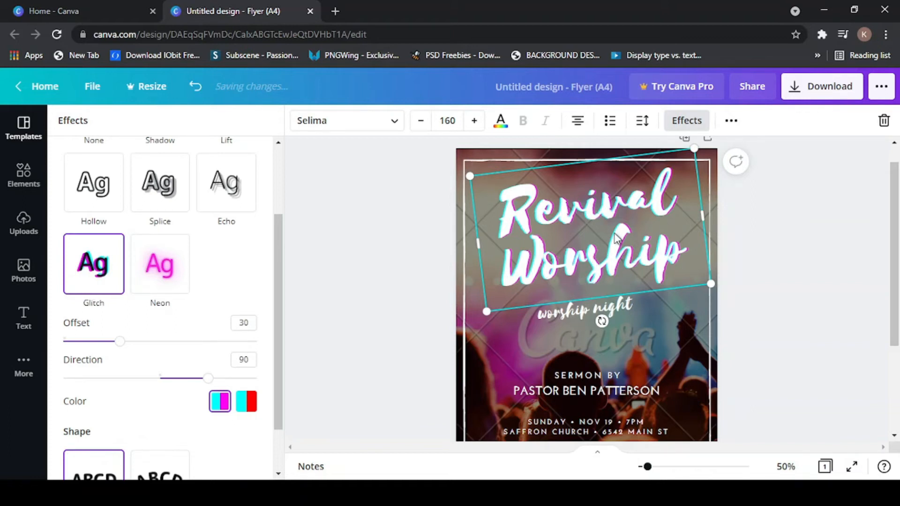
pyautogui.moveTo(612, 253); pyautogui.dragTo(612, 244)
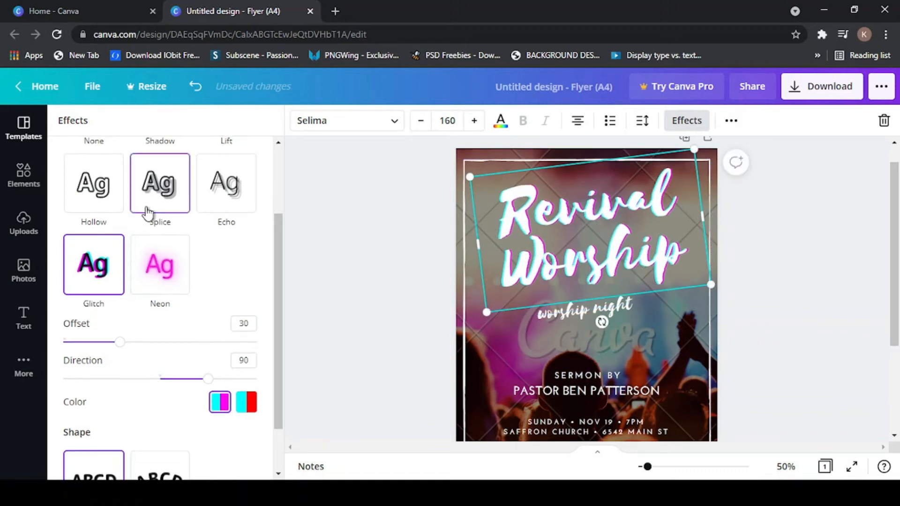
pyautogui.scroll(2, 147, 213)
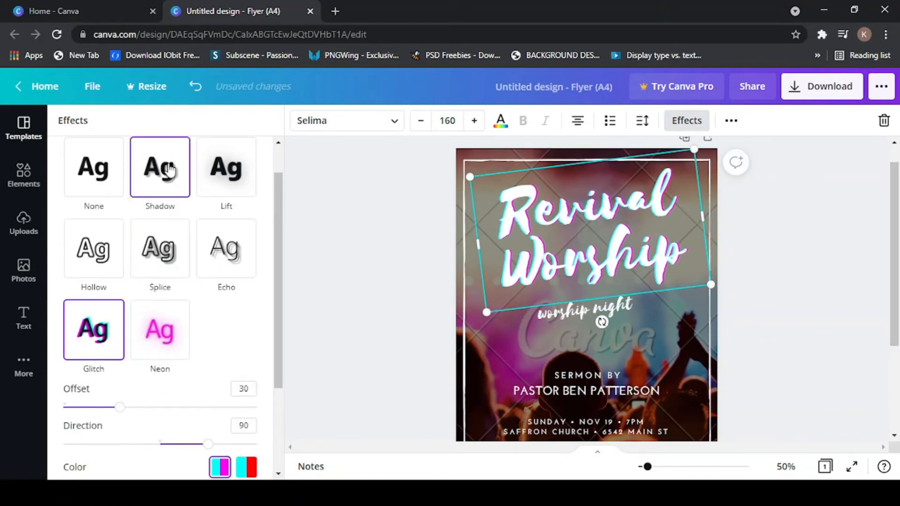
pyautogui.click(237, 268)
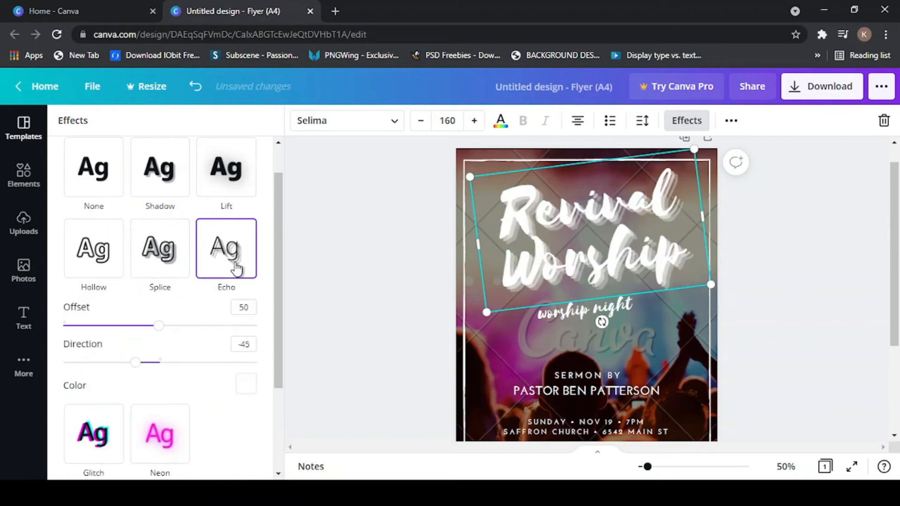
pyautogui.click(176, 263)
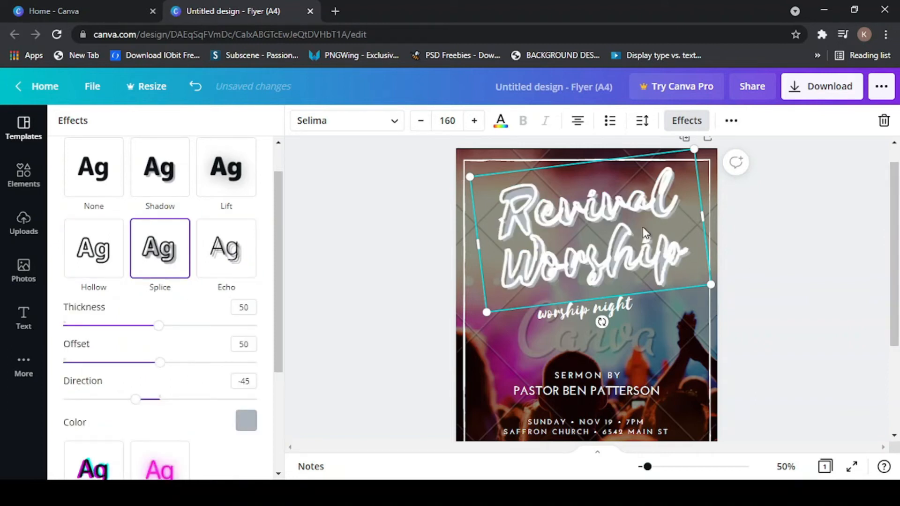
pyautogui.click(87, 259)
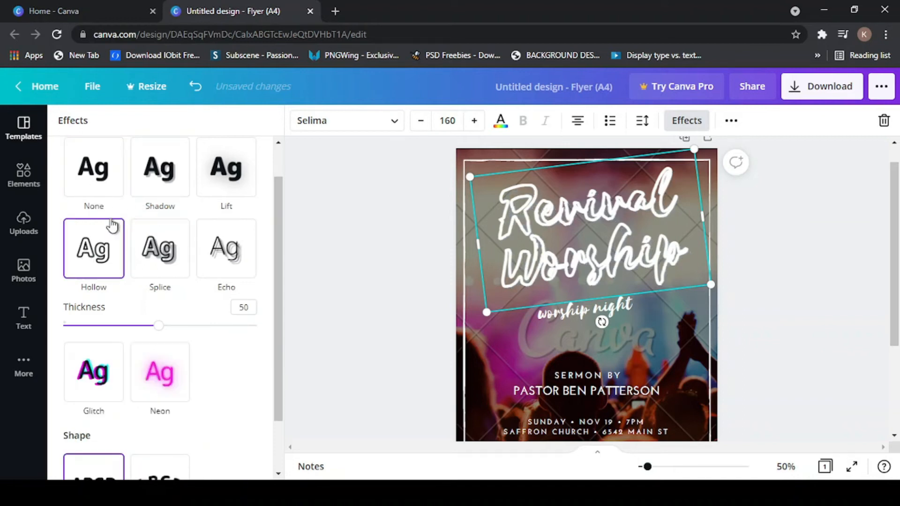
pyautogui.scroll(-2, 145, 299)
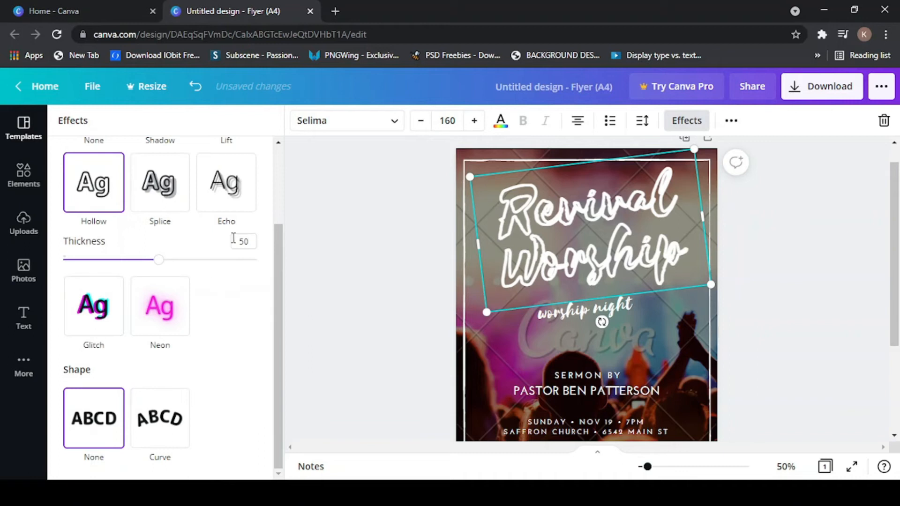
pyautogui.scroll(3, 161, 301)
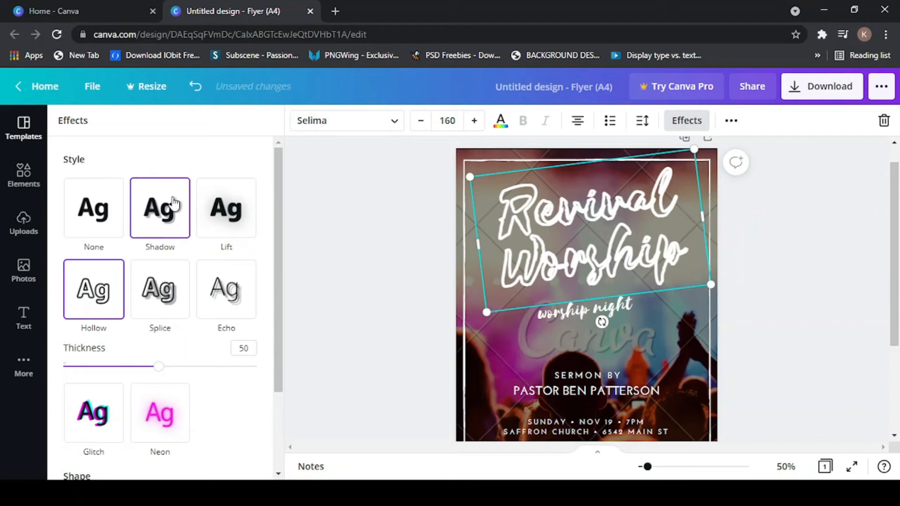
pyautogui.click(74, 209)
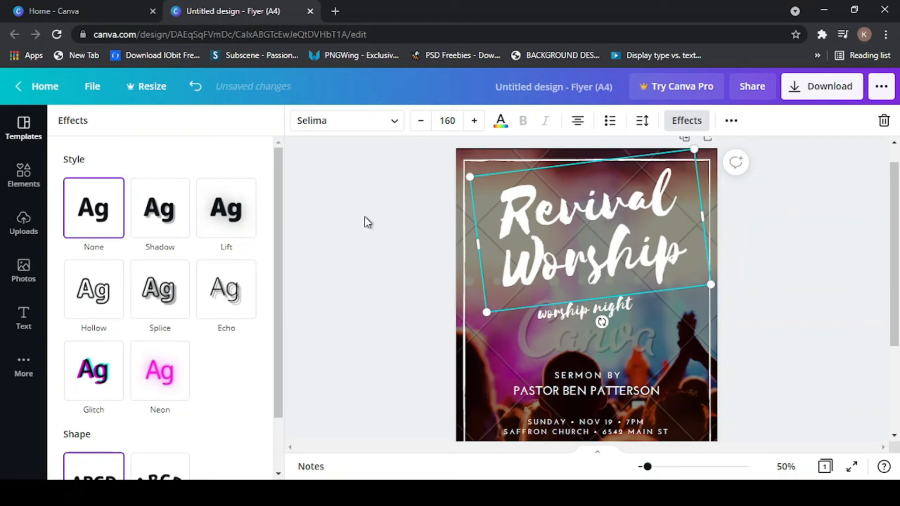
# - Replace the Revival Worship text with 'MUSIC CONCERT' on two lines
pyautogui.click(778, 217)
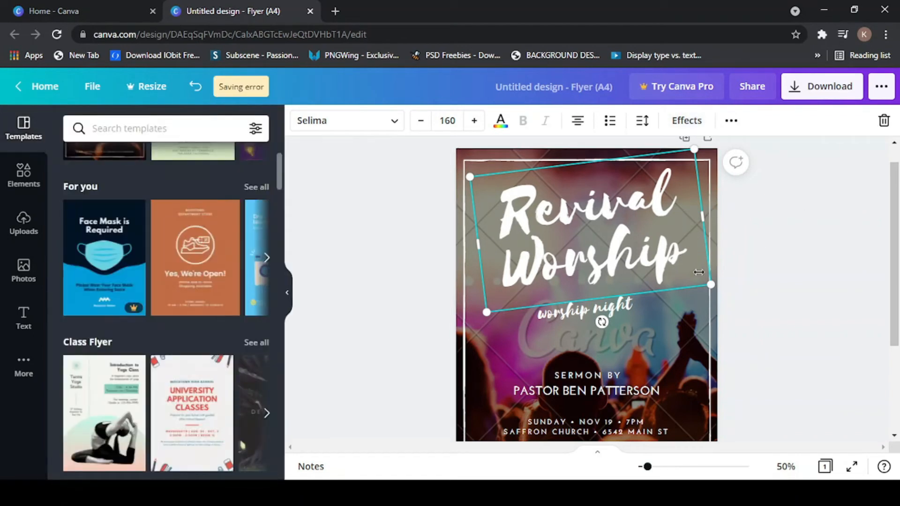
pyautogui.scroll(-2, 640, 280)
pyautogui.scroll(3, 486, 266)
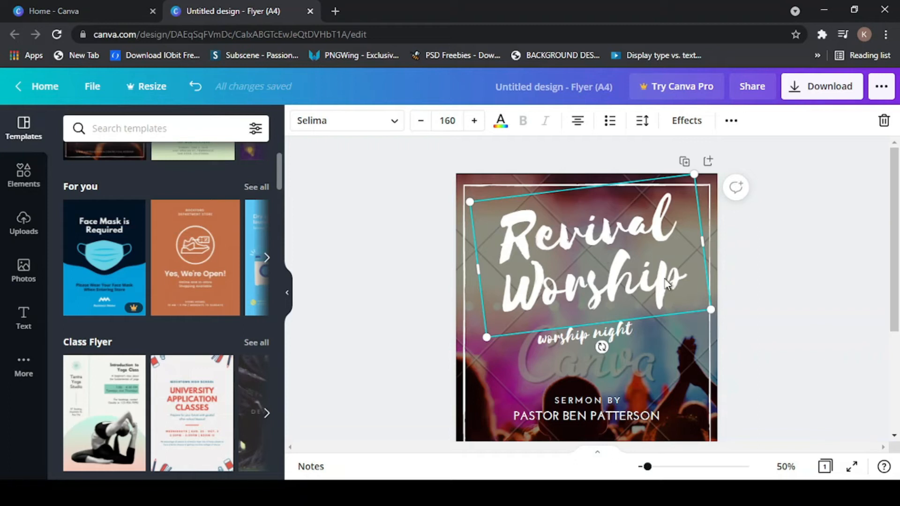
pyautogui.doubleClick(518, 240)
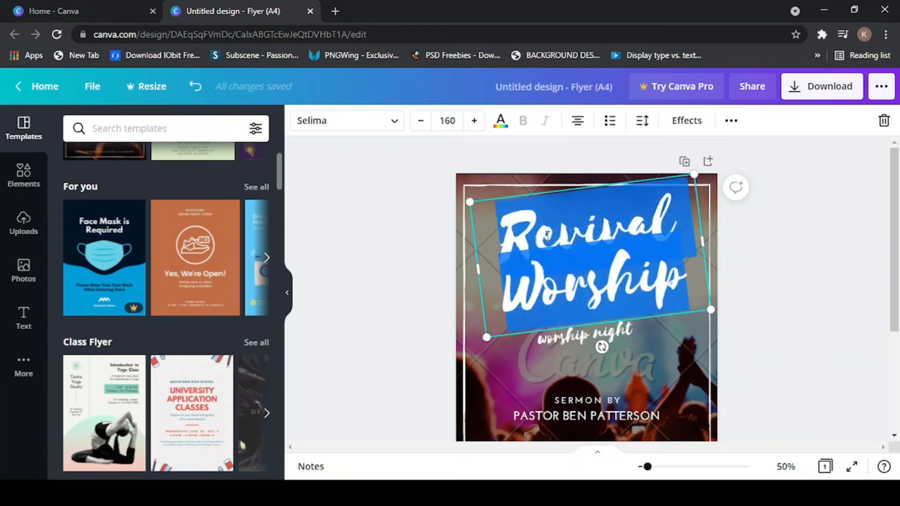
pyautogui.click(409, 226)
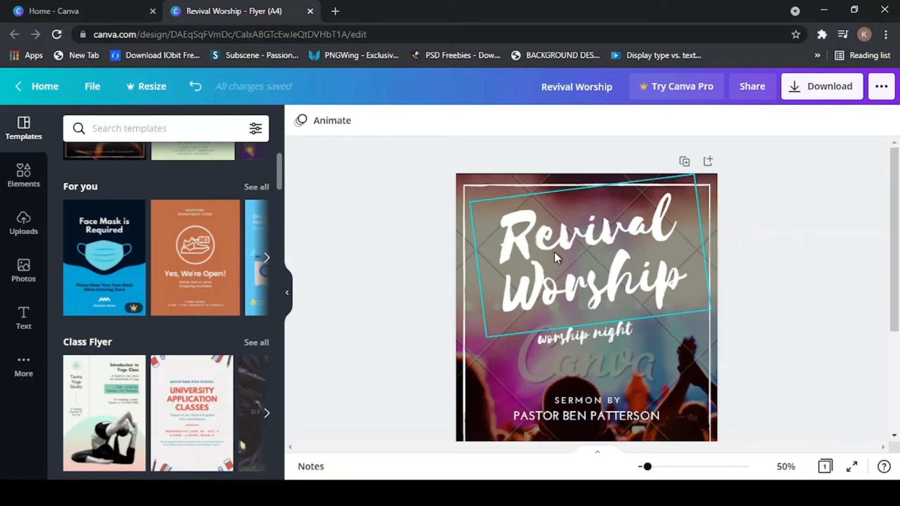
pyautogui.doubleClick(514, 243)
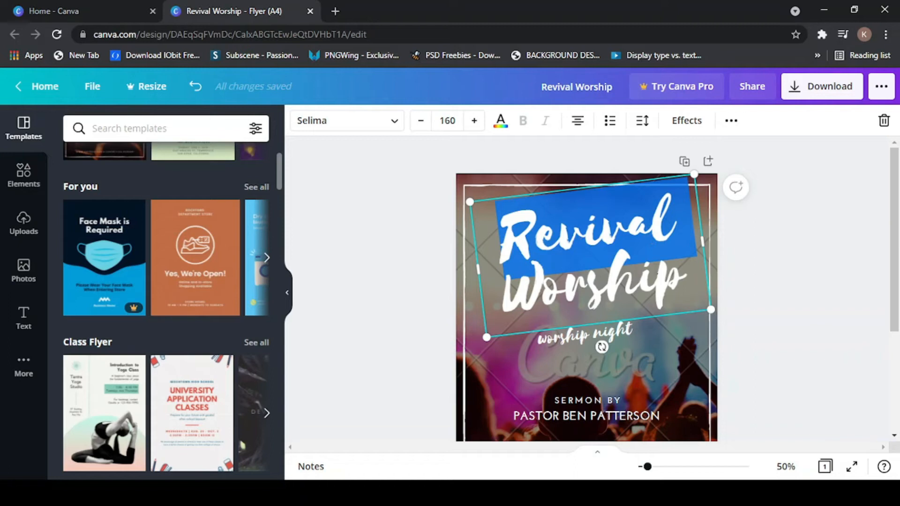
pyautogui.moveTo(688, 285); pyautogui.dragTo(515, 227)
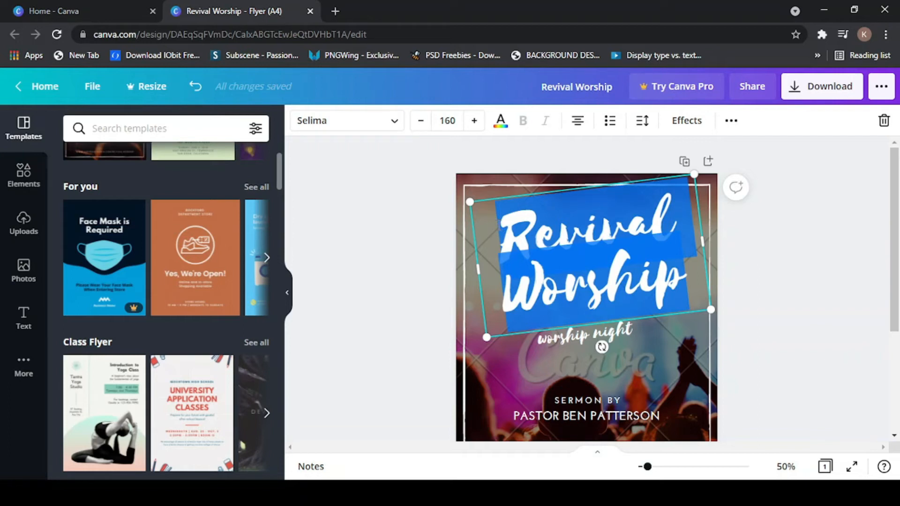
pyautogui.press('BackSpace')
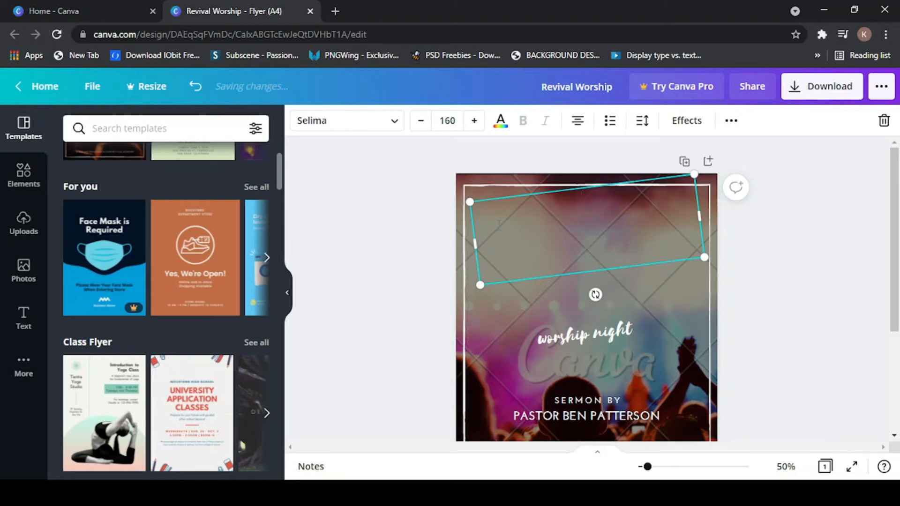
pyautogui.write('MUSICAL')
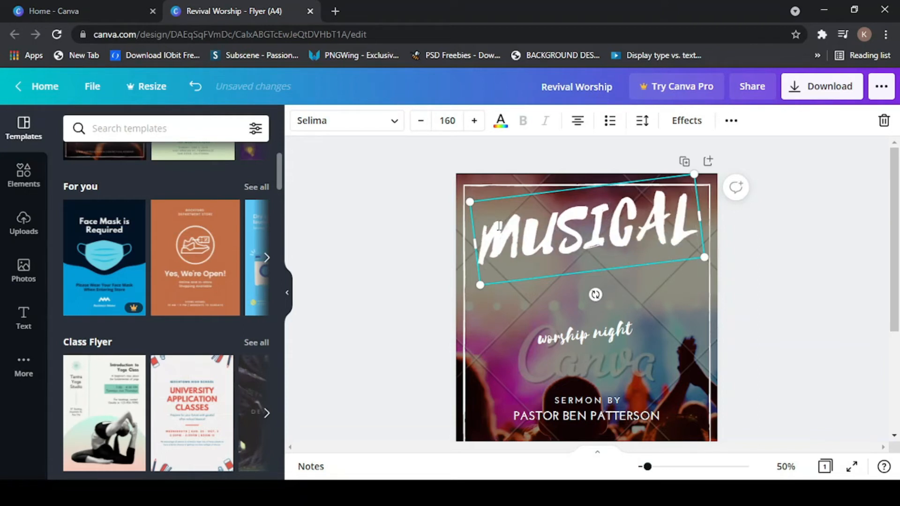
pyautogui.press('BackSpace')
pyautogui.press('BackSpace')
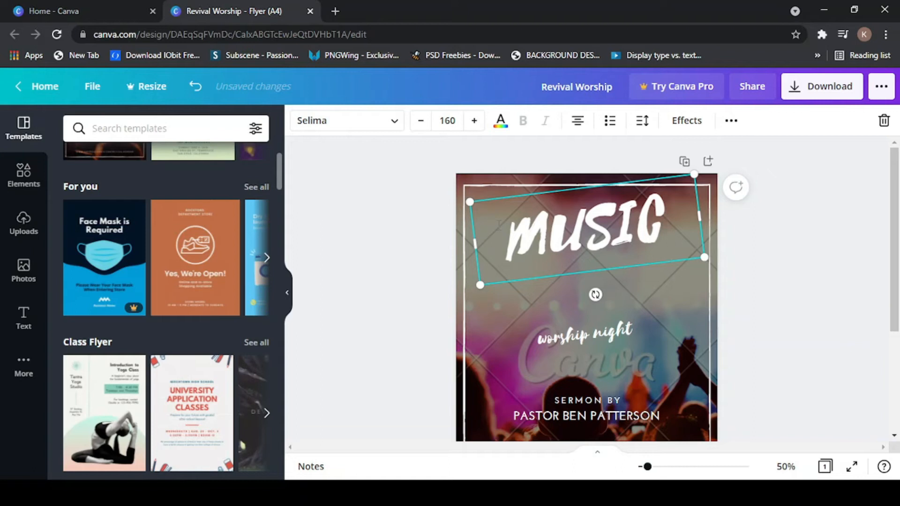
pyautogui.write('CONCE')
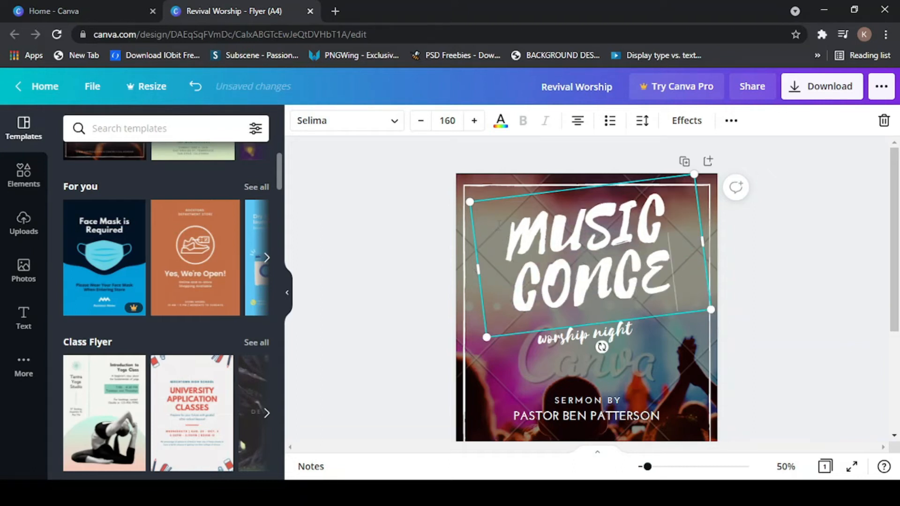
pyautogui.write('RT')
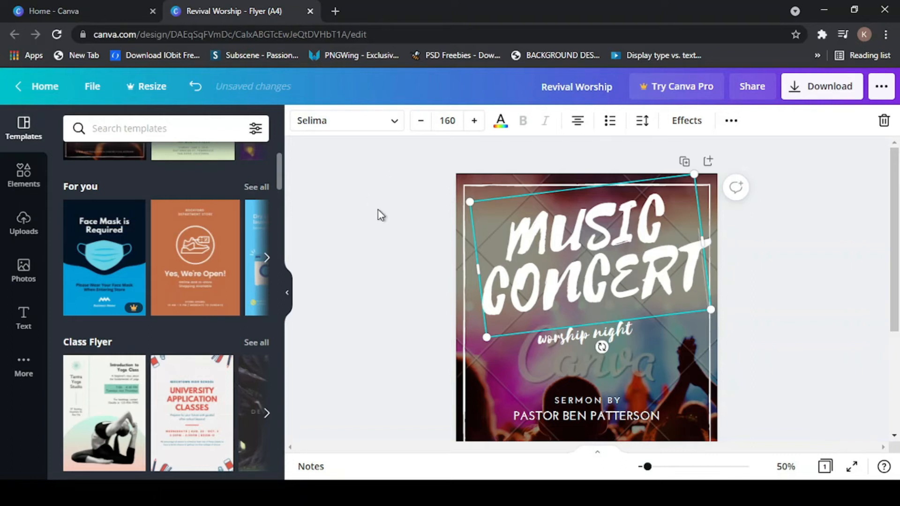
pyautogui.click(805, 242)
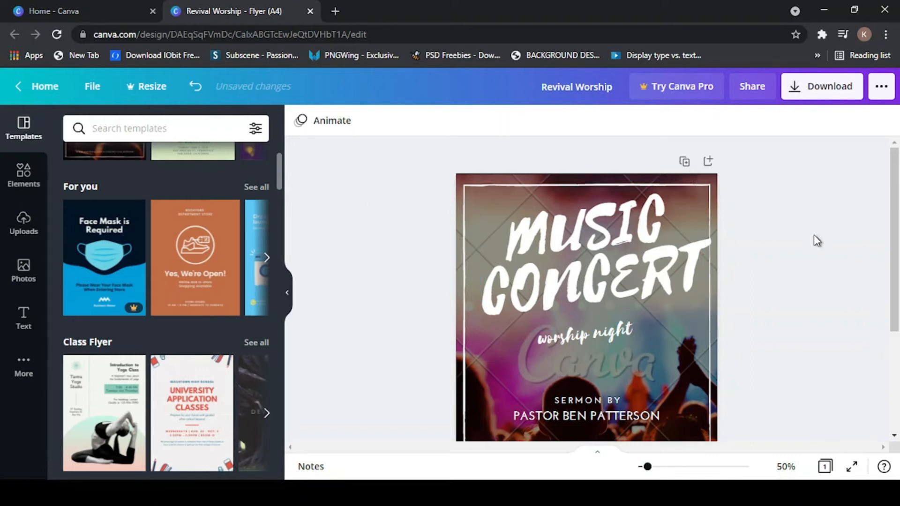
# - Nudge the MUSIC CONCERT title slightly left and down
pyautogui.moveTo(895, 167); pyautogui.dragTo(893, 191)
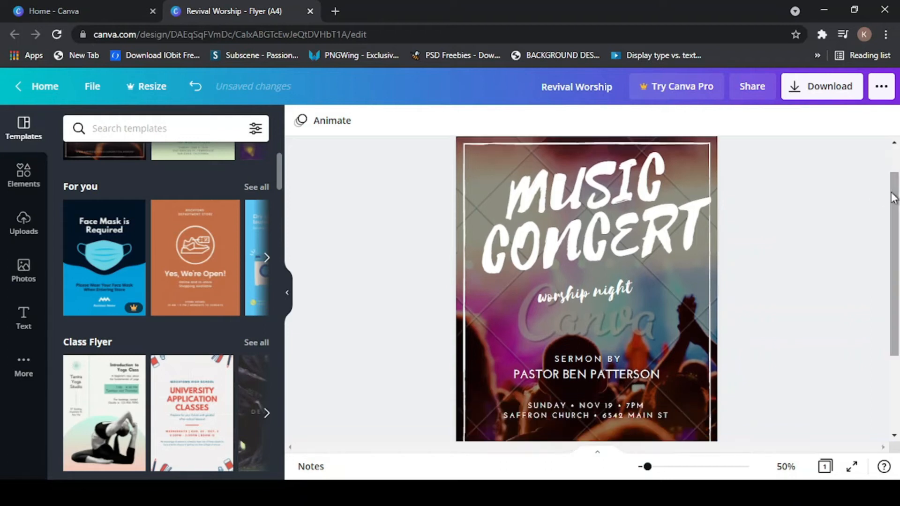
pyautogui.click(590, 232)
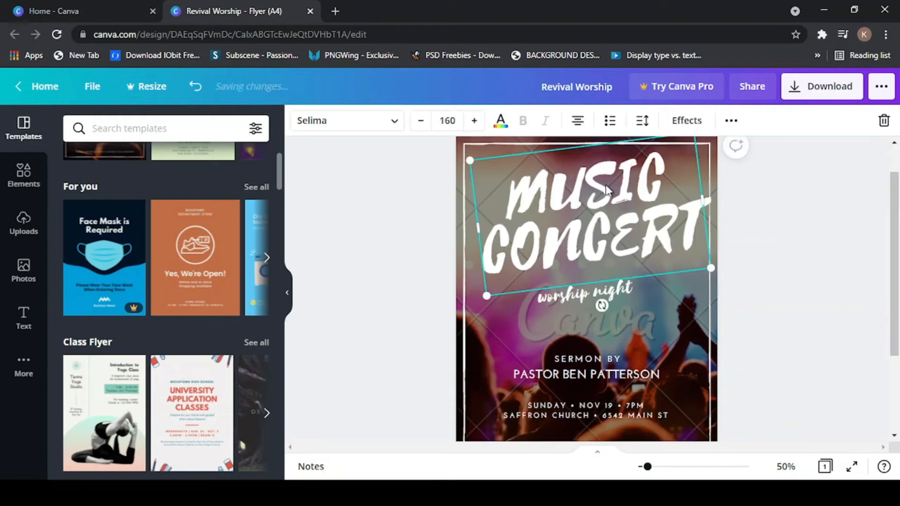
pyautogui.moveTo(601, 173); pyautogui.dragTo(594, 178)
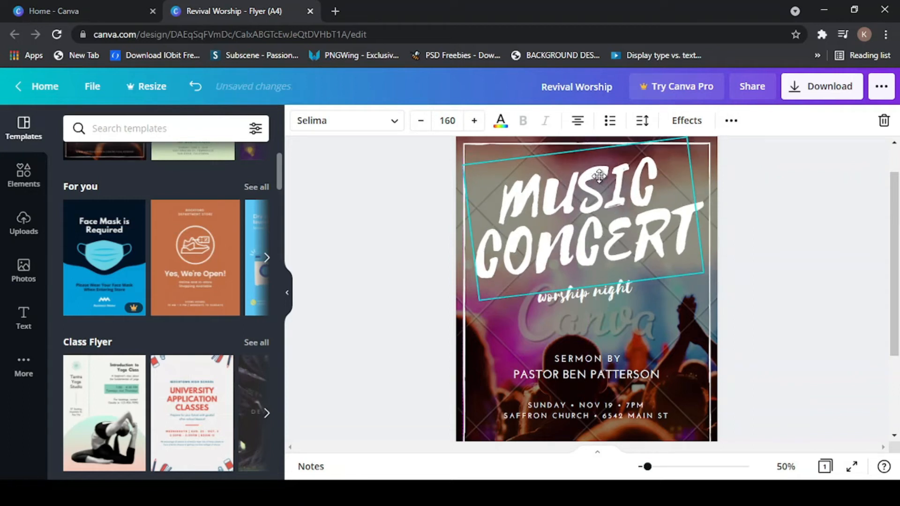
pyautogui.click(768, 223)
pyautogui.click(556, 188)
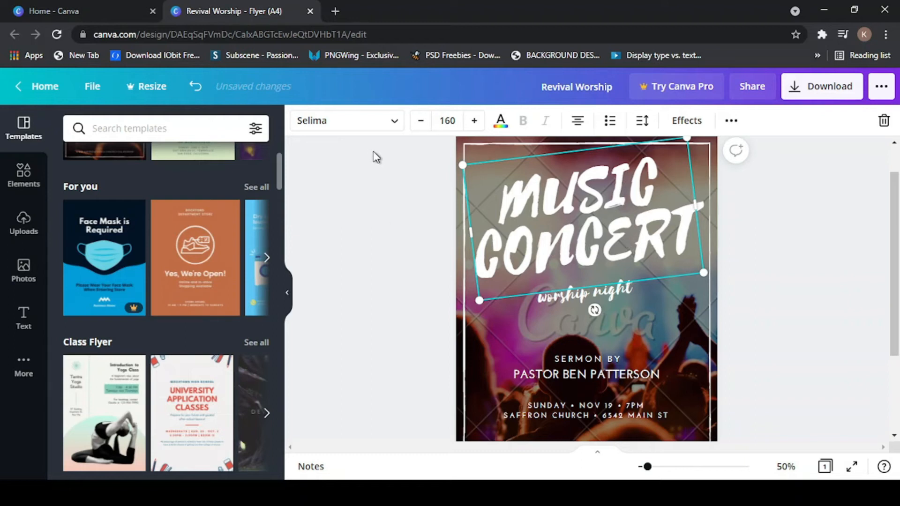
pyautogui.click(393, 123)
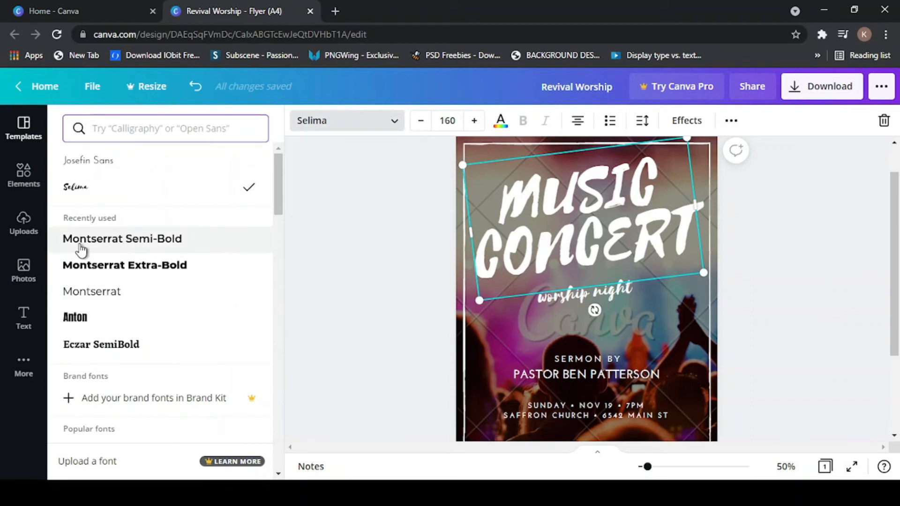
# - Switch the heading to Montserrat Semi-Bold, undo back to Selima, and close the font list
pyautogui.click(131, 244)
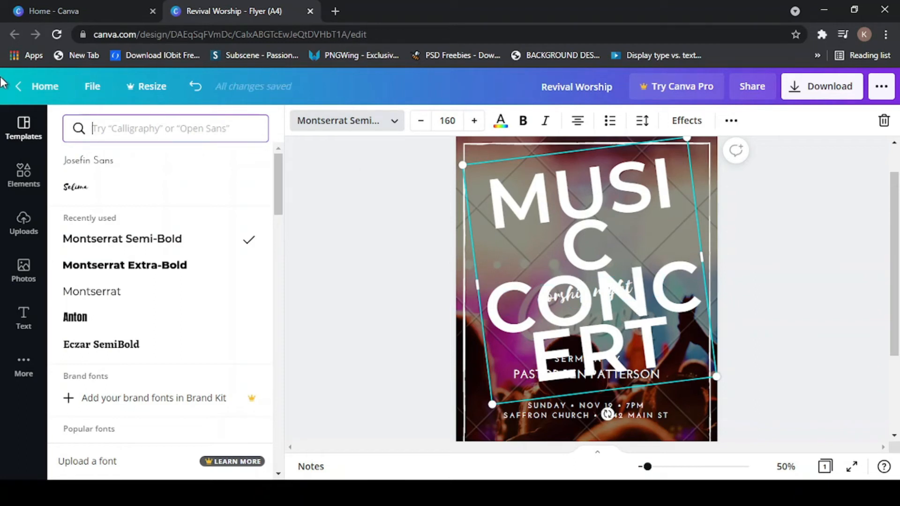
pyautogui.click(196, 88)
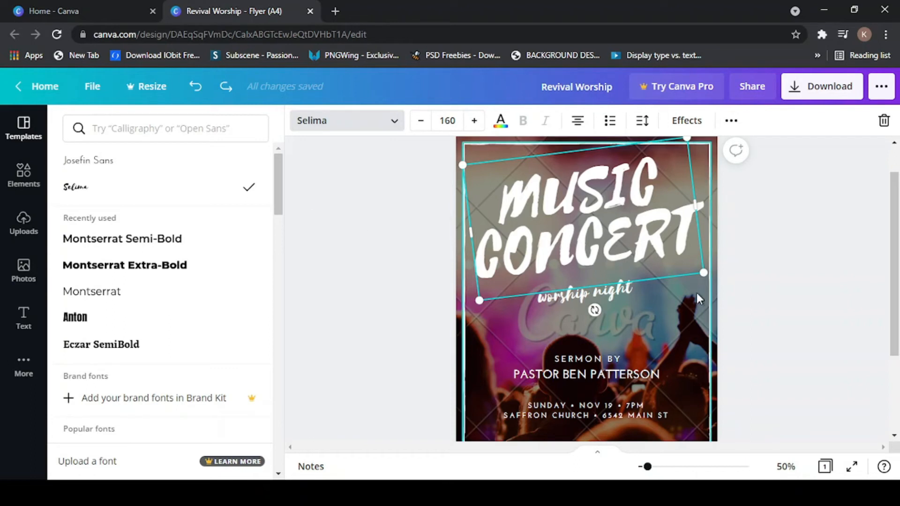
pyautogui.click(799, 229)
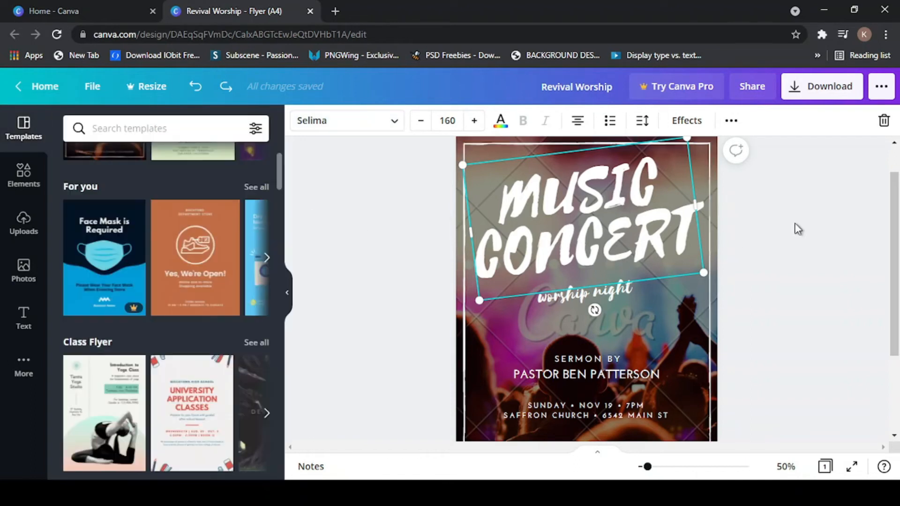
# - Set the MUSIC CONCERT heading's font size to 100 and move it down and right
pyautogui.click(396, 213)
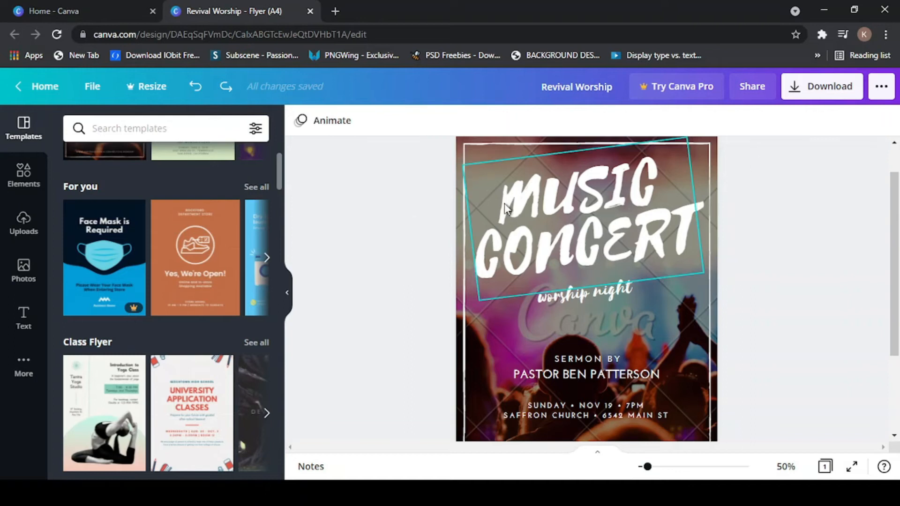
pyautogui.click(521, 200)
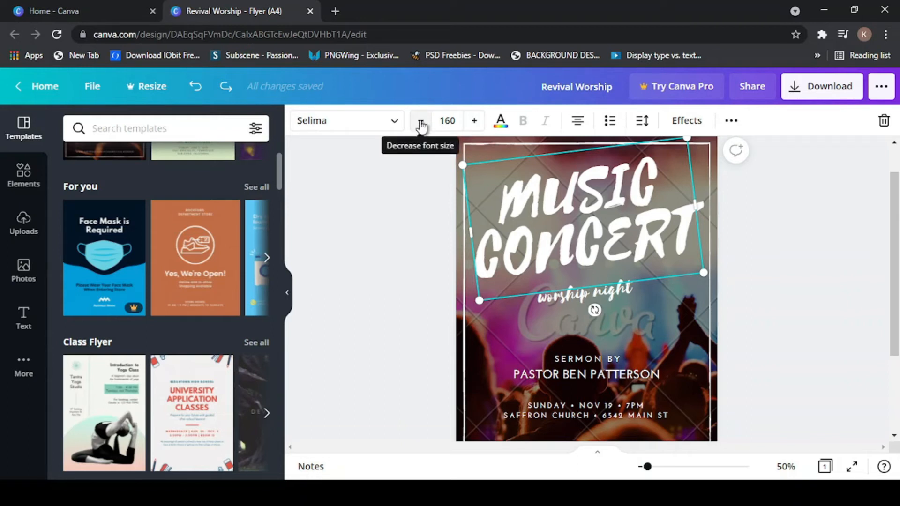
pyautogui.click(455, 121)
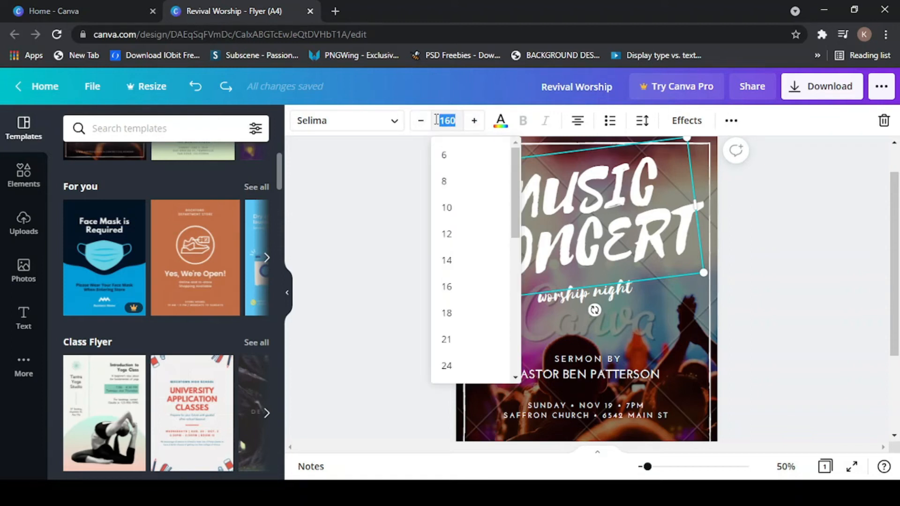
pyautogui.write('100')
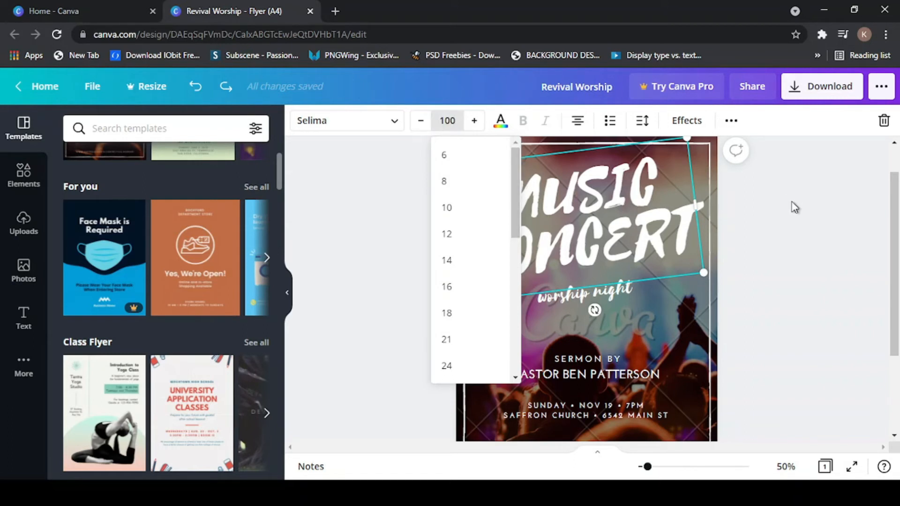
pyautogui.press('Return')
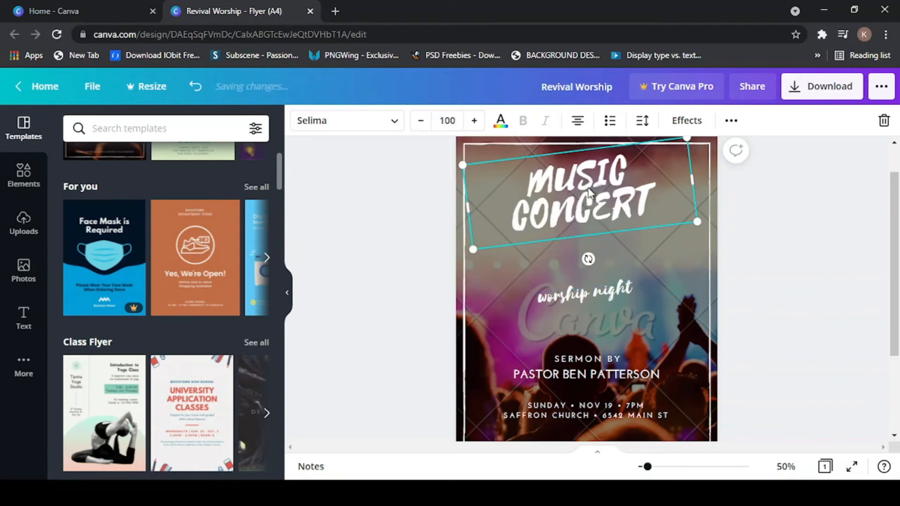
pyautogui.moveTo(592, 188); pyautogui.dragTo(601, 203)
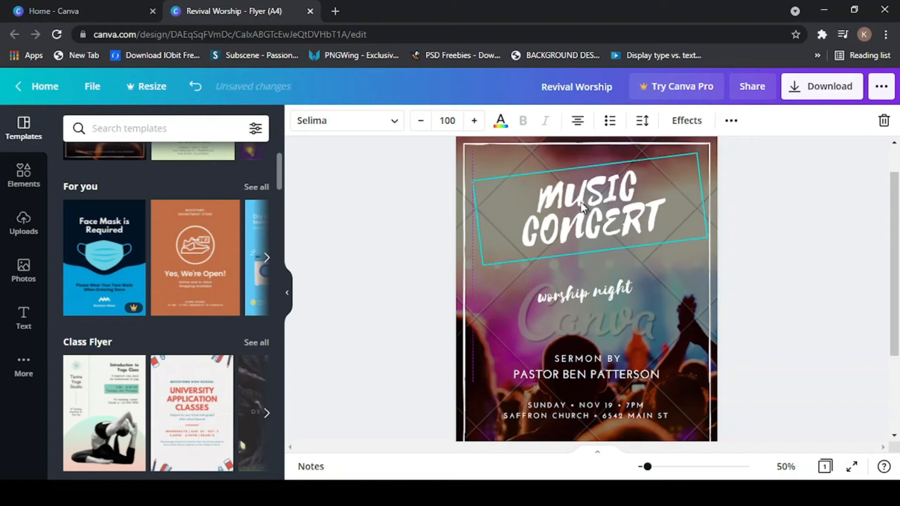
# - Enlarge the heading to size 150 and move it up toward the flyer's top-left corner
pyautogui.click(439, 121)
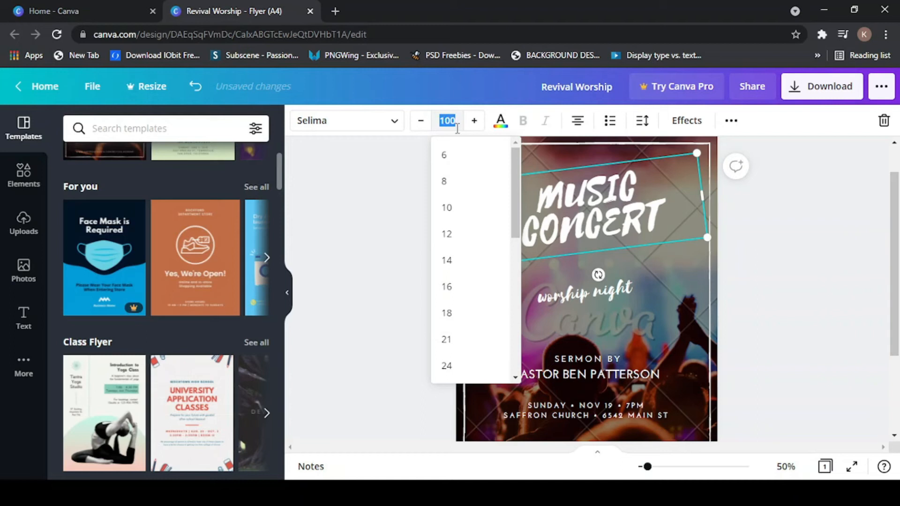
pyautogui.write('150')
pyautogui.press('Return')
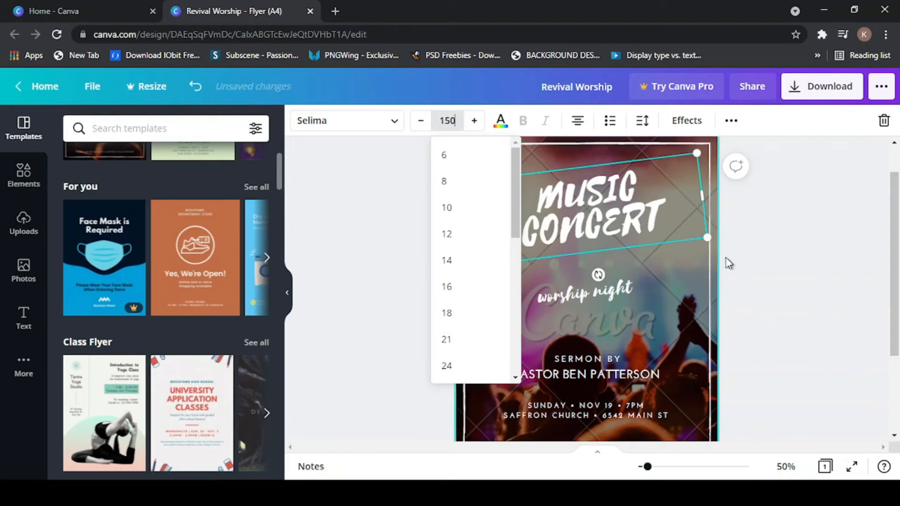
pyautogui.click(773, 221)
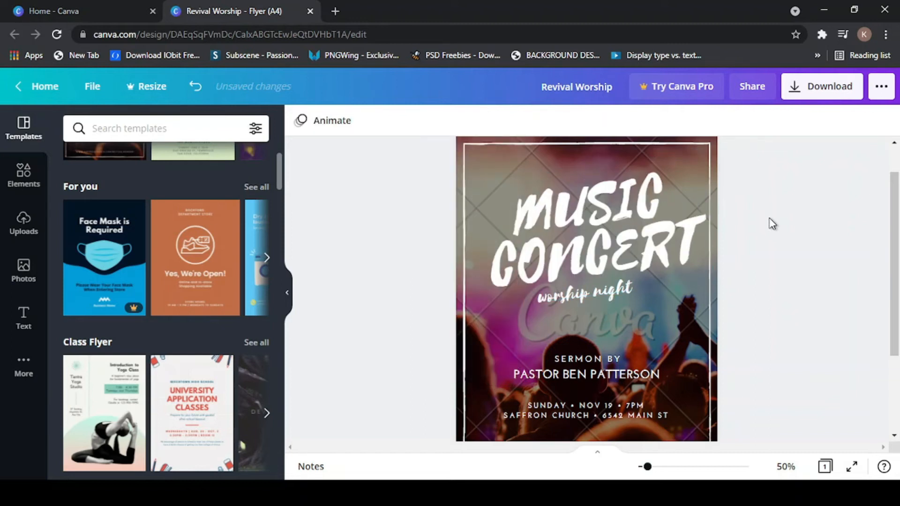
pyautogui.click(607, 215)
pyautogui.moveTo(594, 239); pyautogui.dragTo(587, 221)
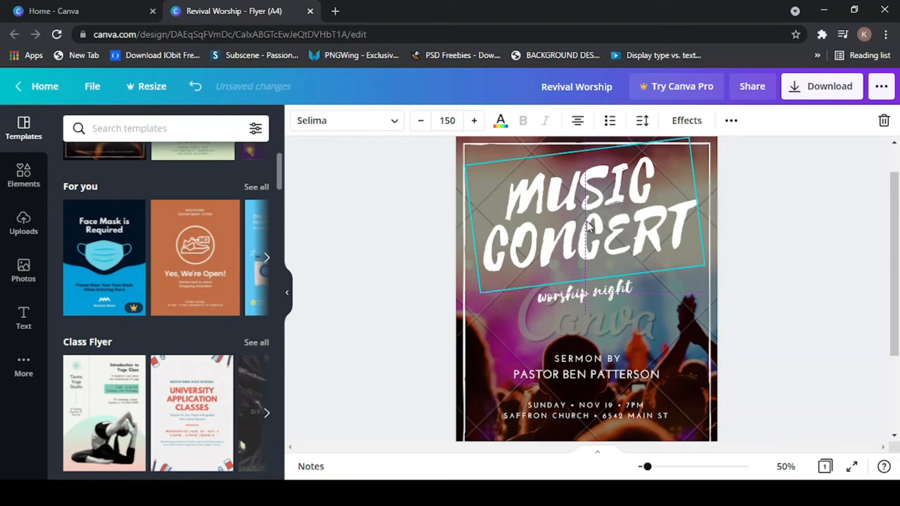
pyautogui.click(796, 230)
pyautogui.click(529, 196)
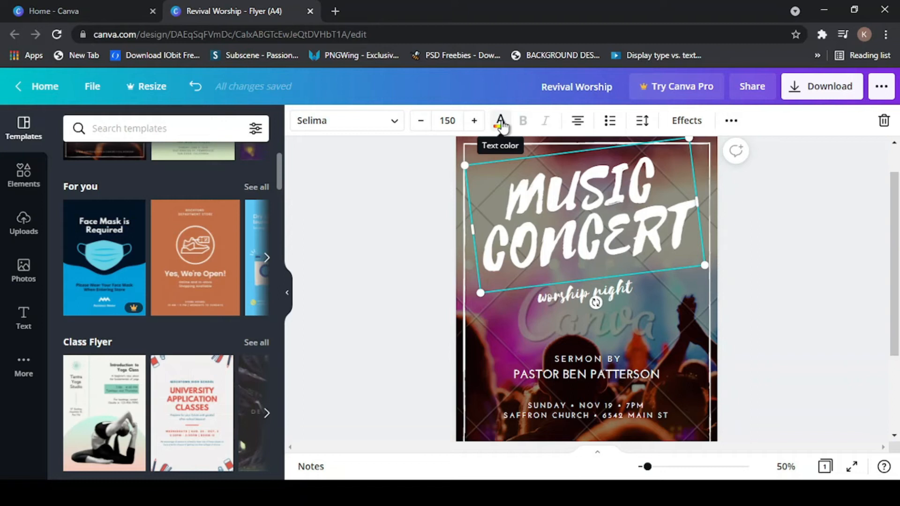
pyautogui.click(839, 223)
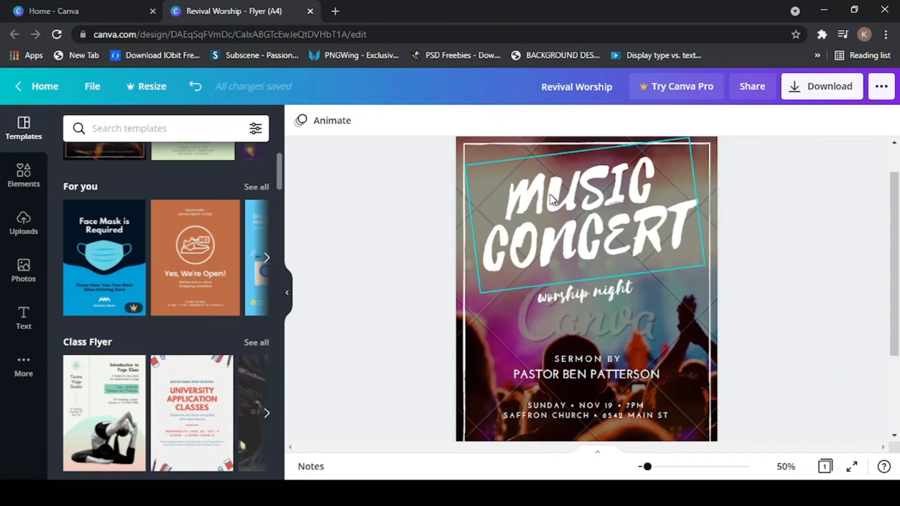
pyautogui.click(524, 200)
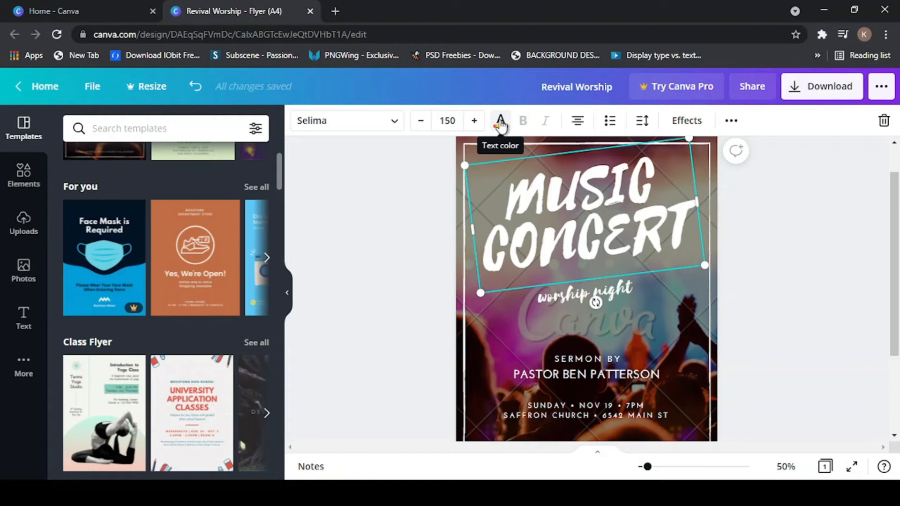
pyautogui.click(501, 123)
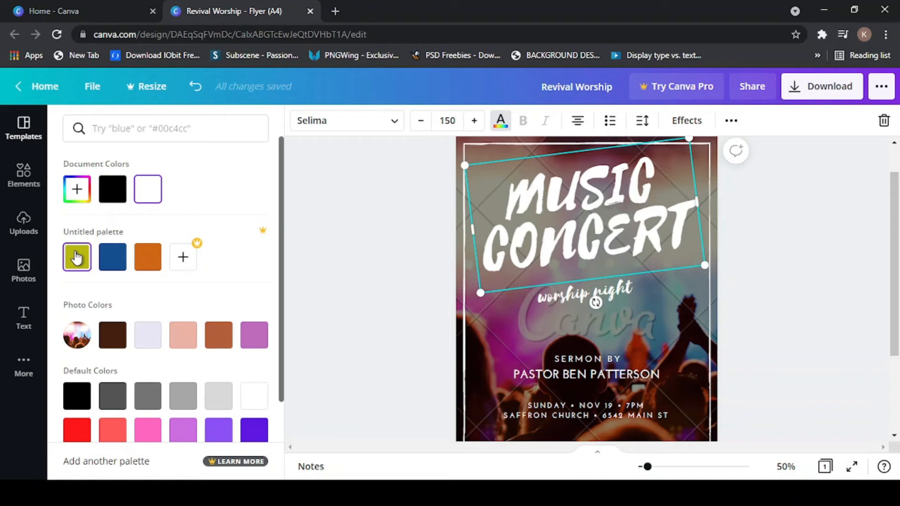
pyautogui.click(77, 258)
pyautogui.click(116, 259)
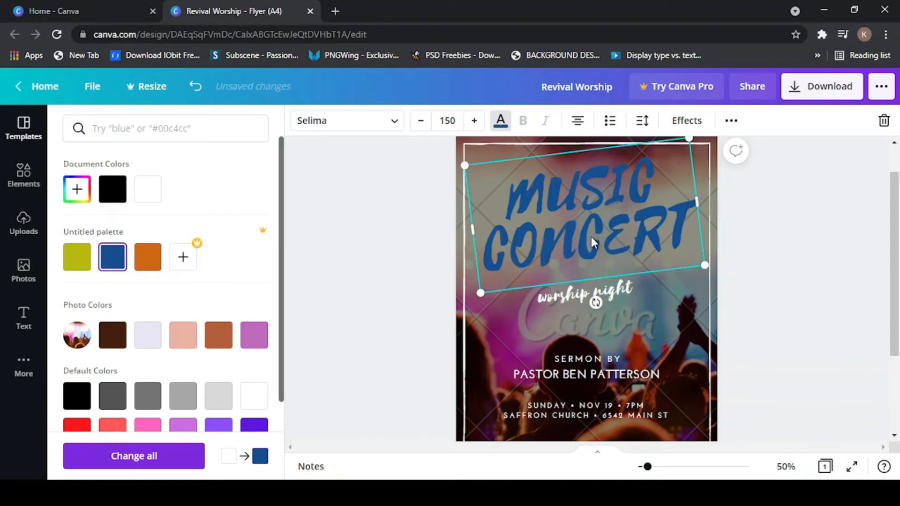
pyautogui.scroll(-2, 136, 326)
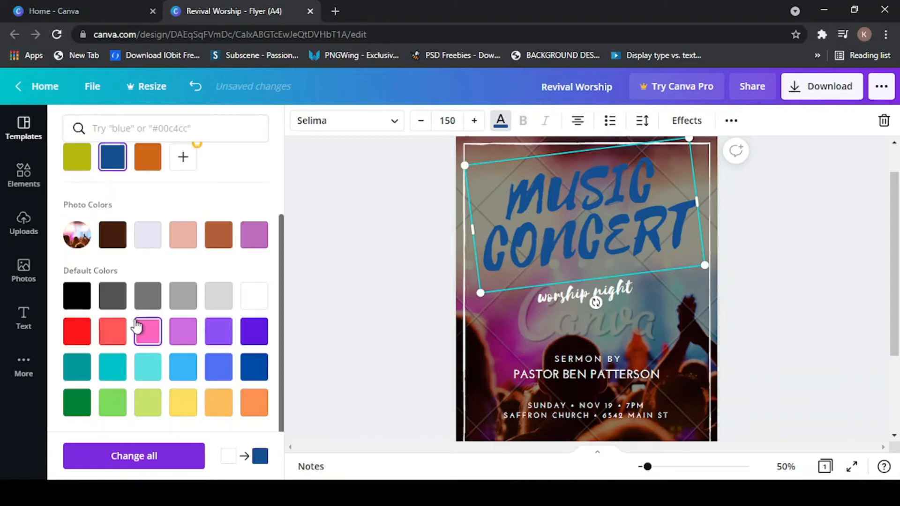
pyautogui.scroll(2, 136, 326)
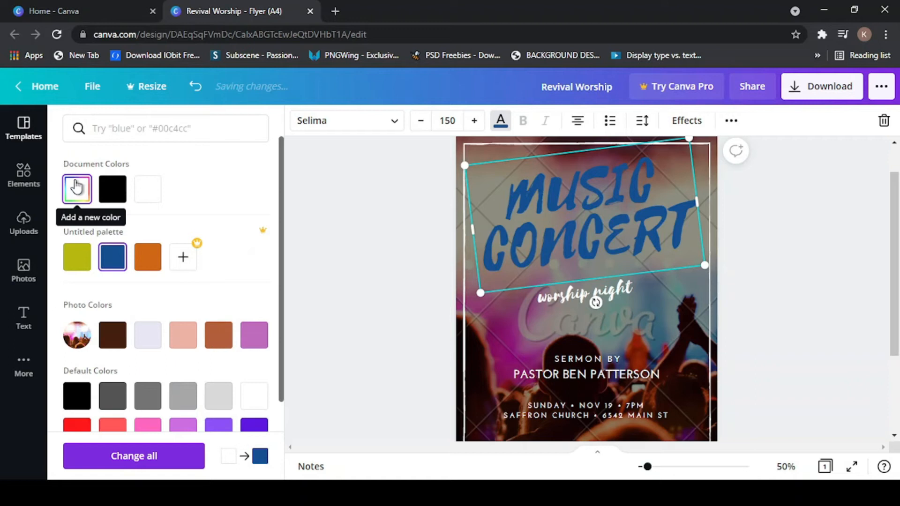
pyautogui.click(76, 188)
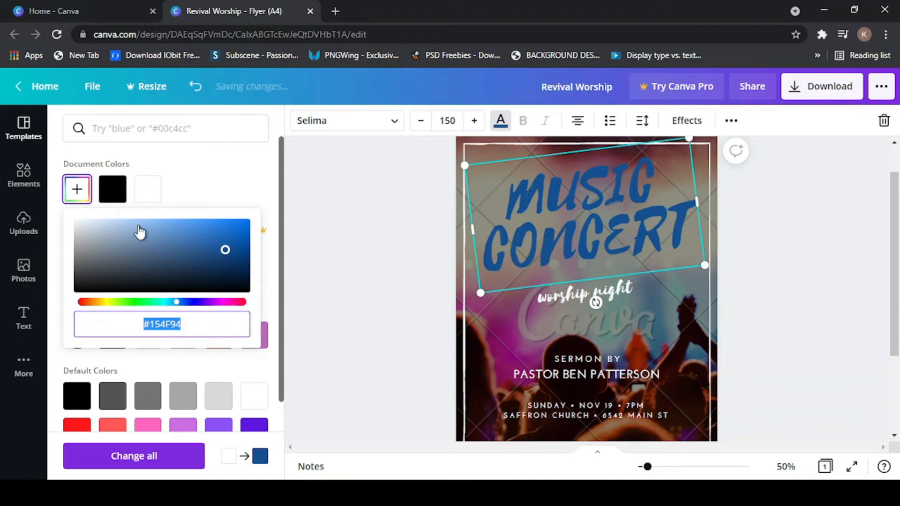
pyautogui.click(95, 223)
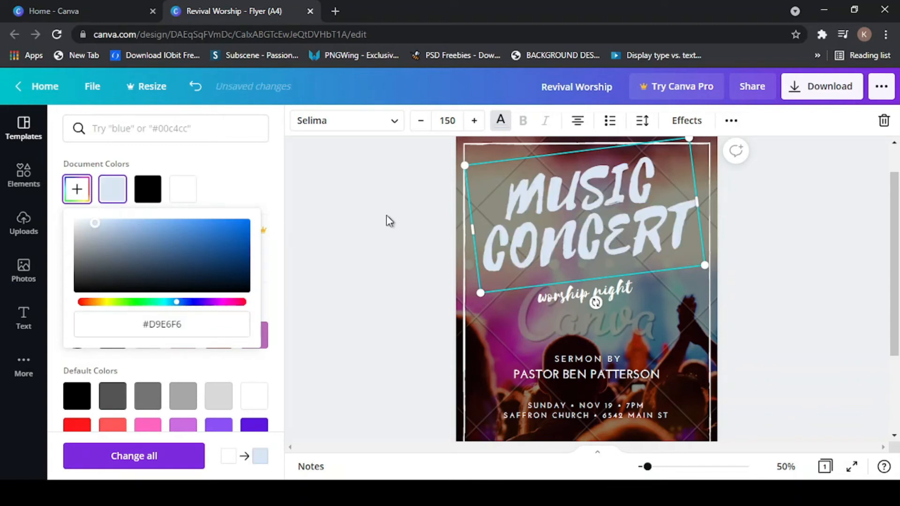
pyautogui.hotkey('ctrl', 'z')
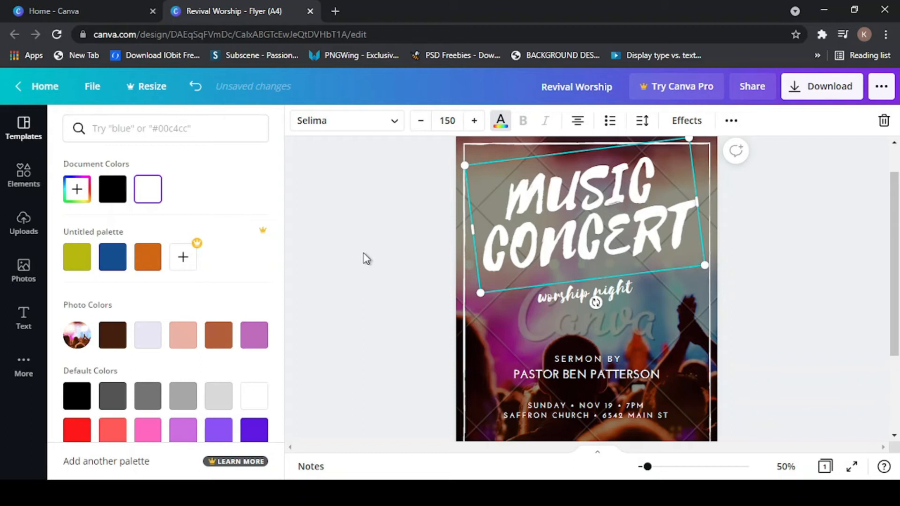
pyautogui.click(370, 122)
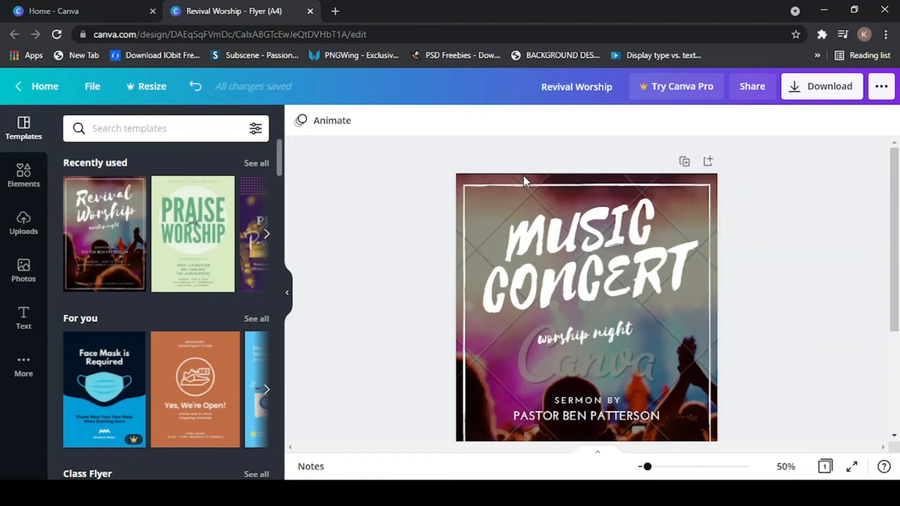
# - Scroll the flyer from the MUSIC CONCERT title down to the website line, then open Elements
pyautogui.scroll(-5, 592, 287)
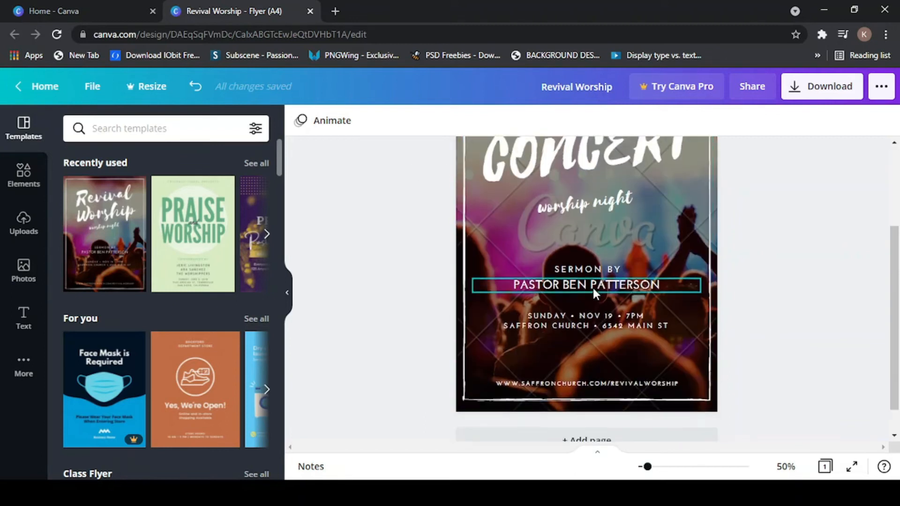
pyautogui.scroll(5, 592, 289)
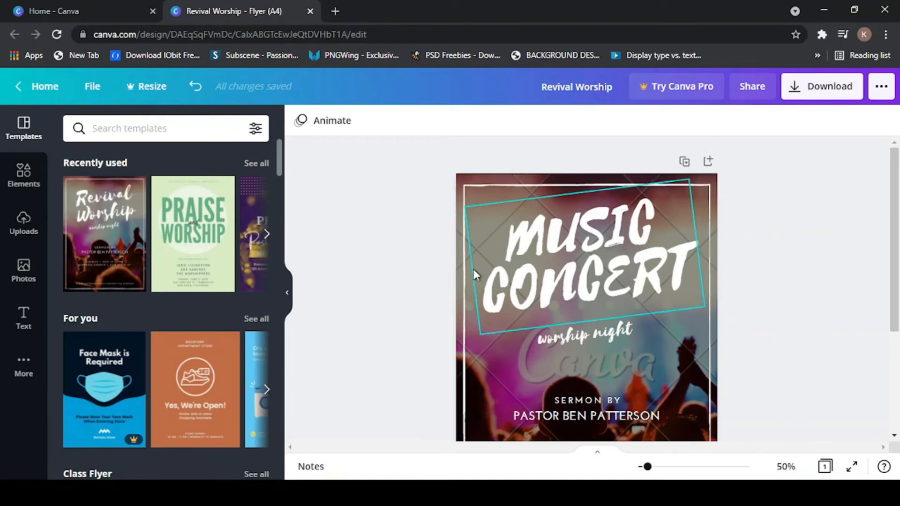
pyautogui.scroll(-5, 563, 365)
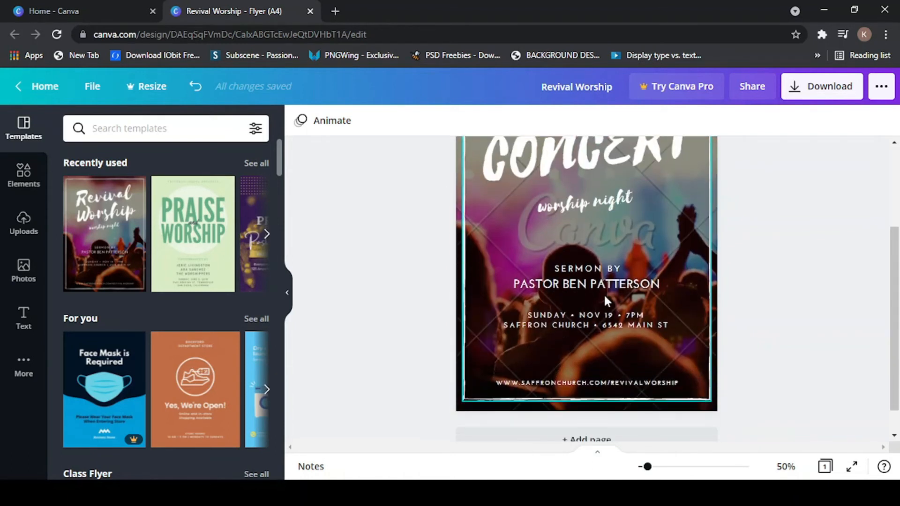
pyautogui.scroll(5, 573, 330)
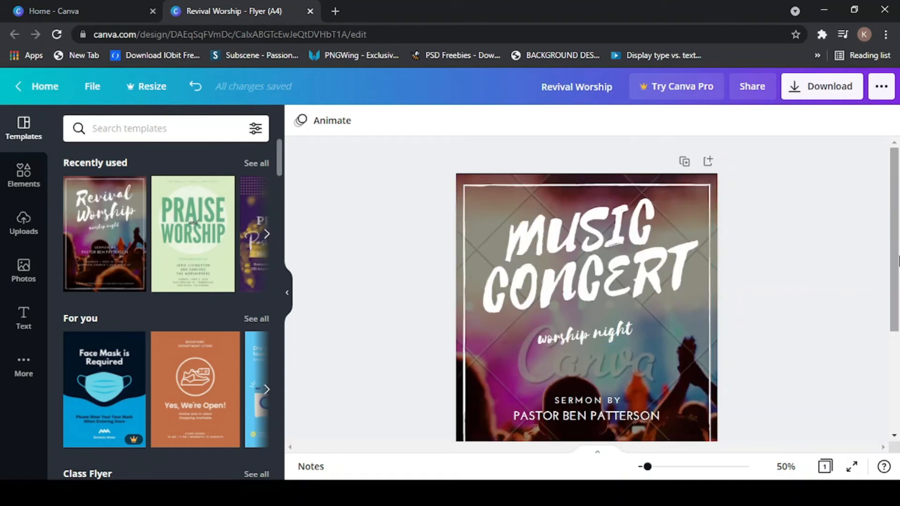
pyautogui.moveTo(893, 190)
pyautogui.mouseDown()
pyautogui.moveTo(895, 227)
pyautogui.moveTo(894, 186)
pyautogui.mouseUp()
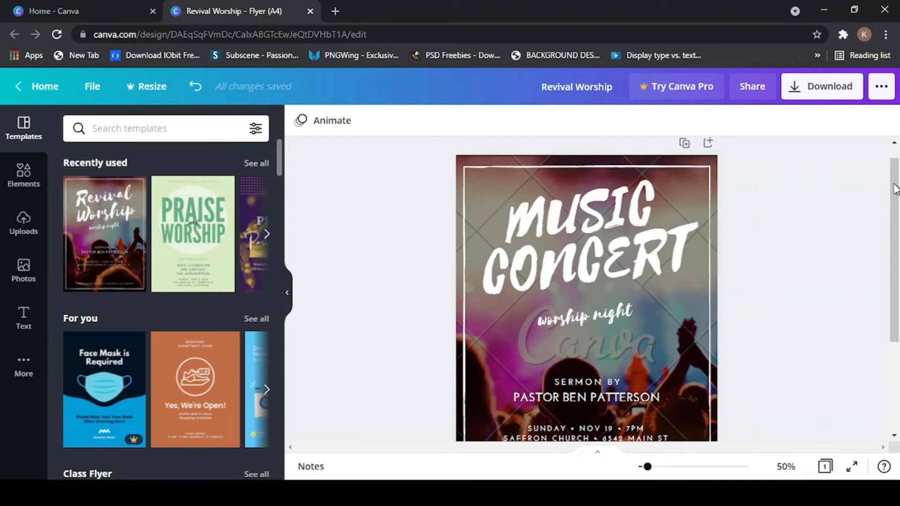
pyautogui.moveTo(895, 183)
pyautogui.mouseDown()
pyautogui.moveTo(896, 270)
pyautogui.moveTo(892, 181)
pyautogui.mouseUp()
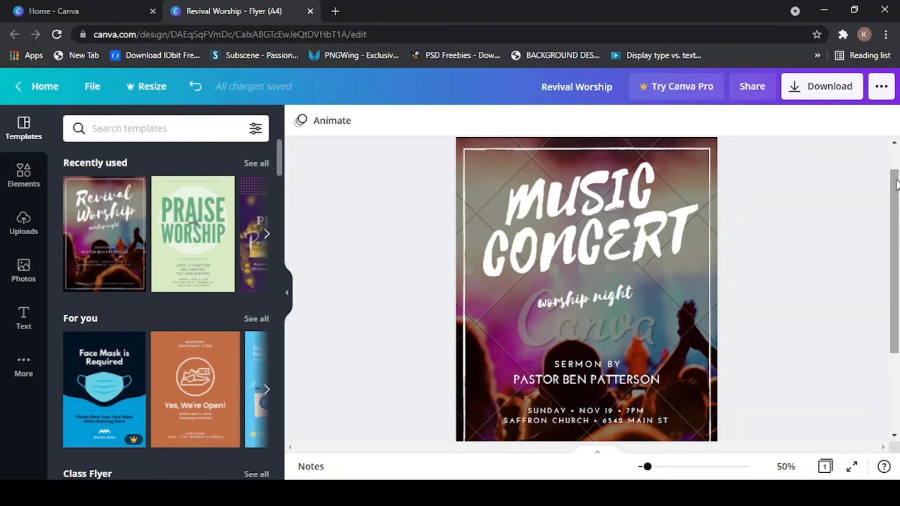
pyautogui.moveTo(896, 185); pyautogui.dragTo(896, 148)
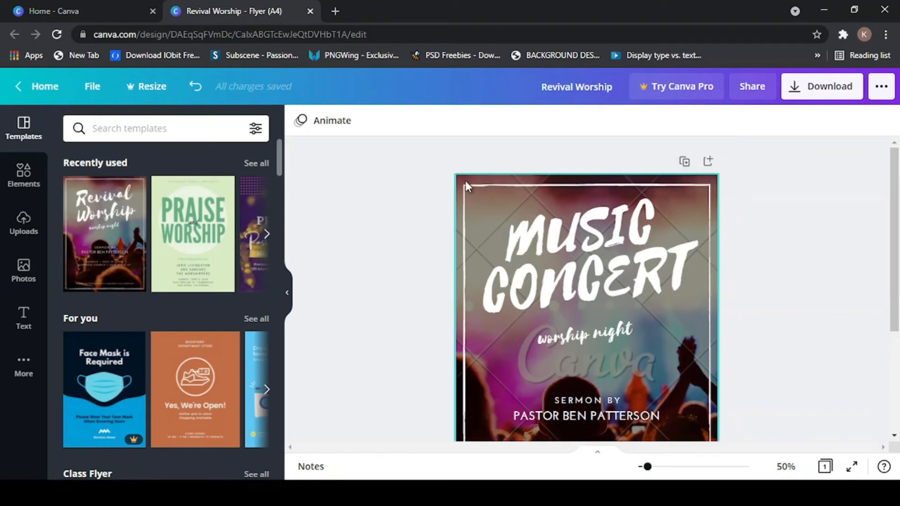
pyautogui.scroll(-2, 703, 280)
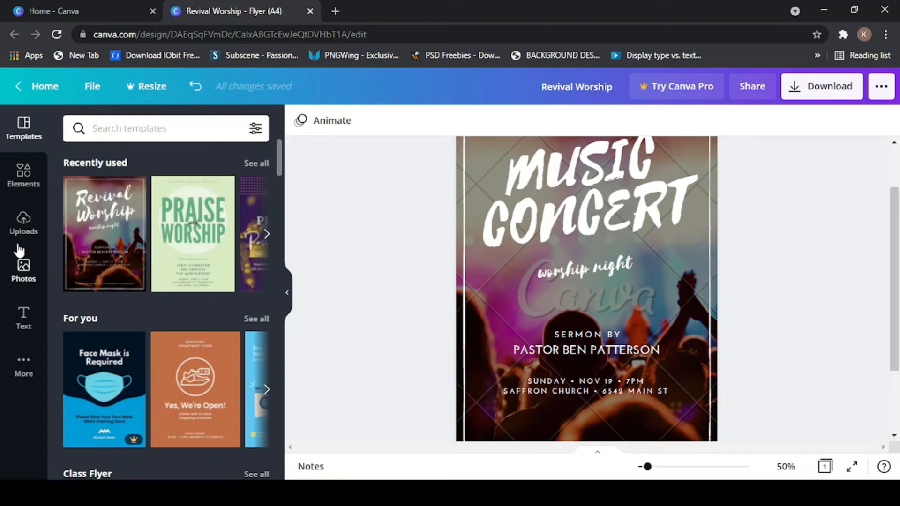
pyautogui.click(21, 176)
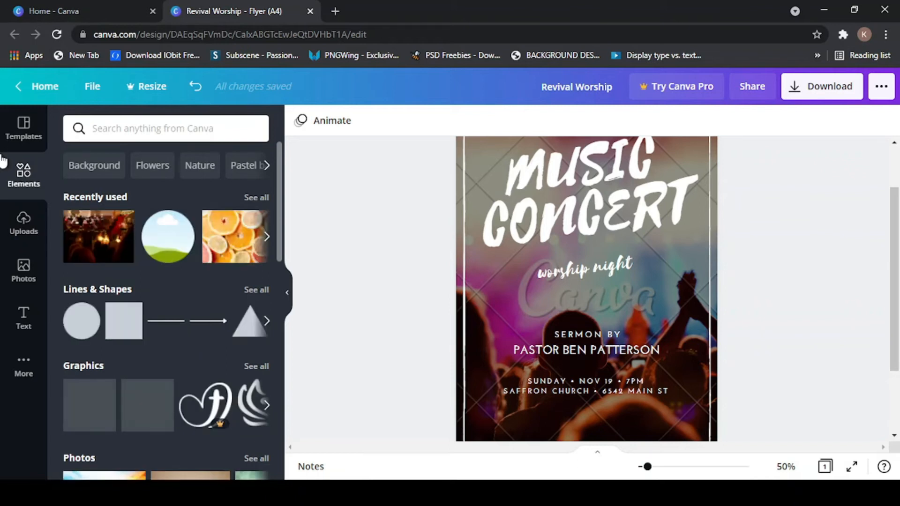
# - Browse the Background element results
pyautogui.click(92, 169)
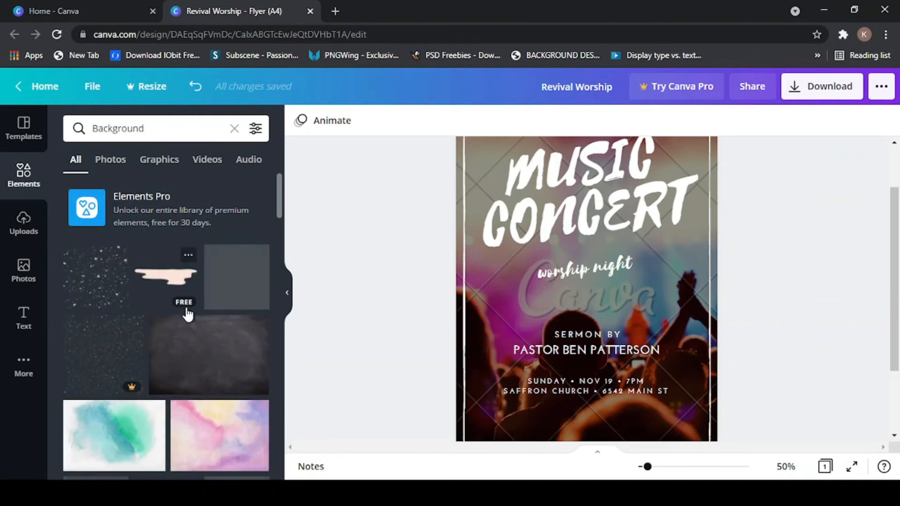
pyautogui.scroll(-2, 188, 319)
pyautogui.scroll(-5, 194, 332)
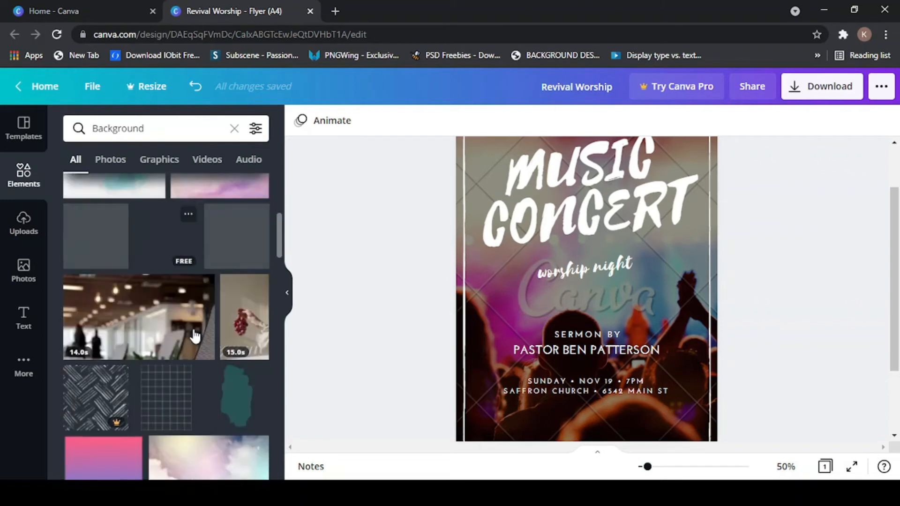
pyautogui.scroll(-8, 194, 336)
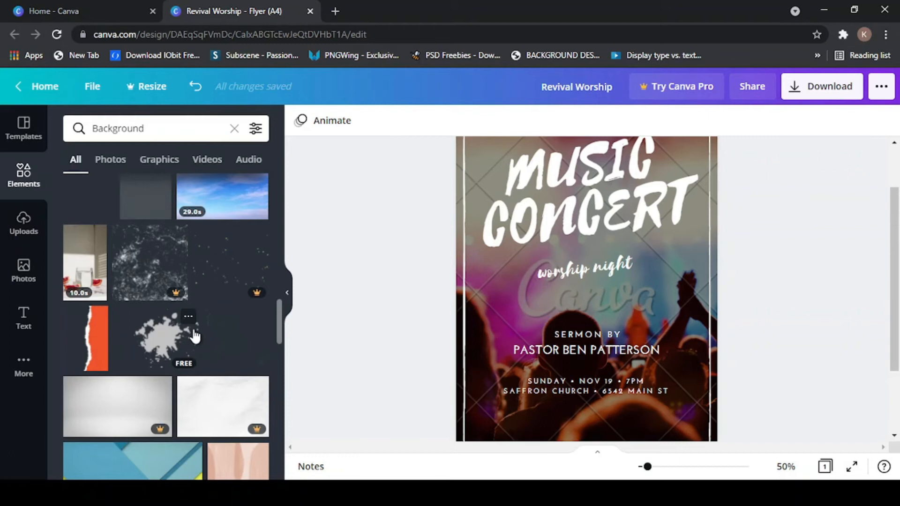
pyautogui.scroll(-4, 195, 336)
pyautogui.scroll(10, 195, 336)
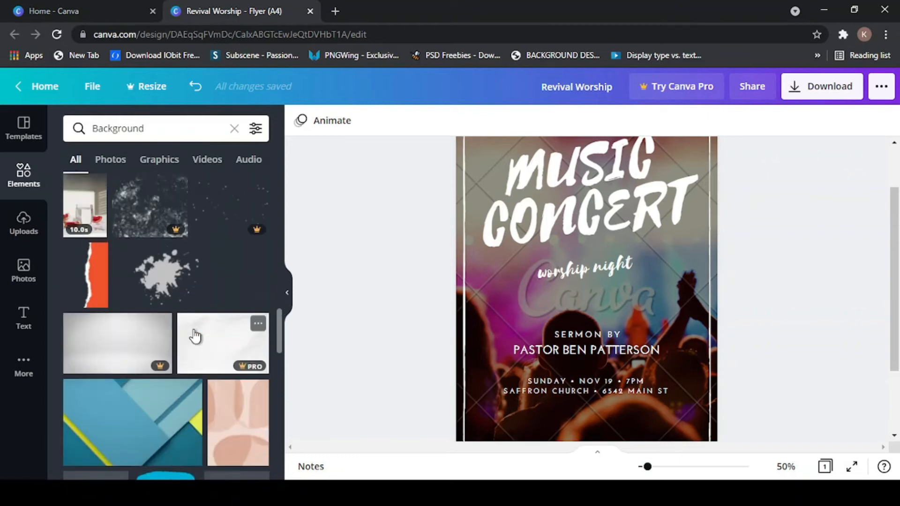
pyautogui.scroll(5, 195, 336)
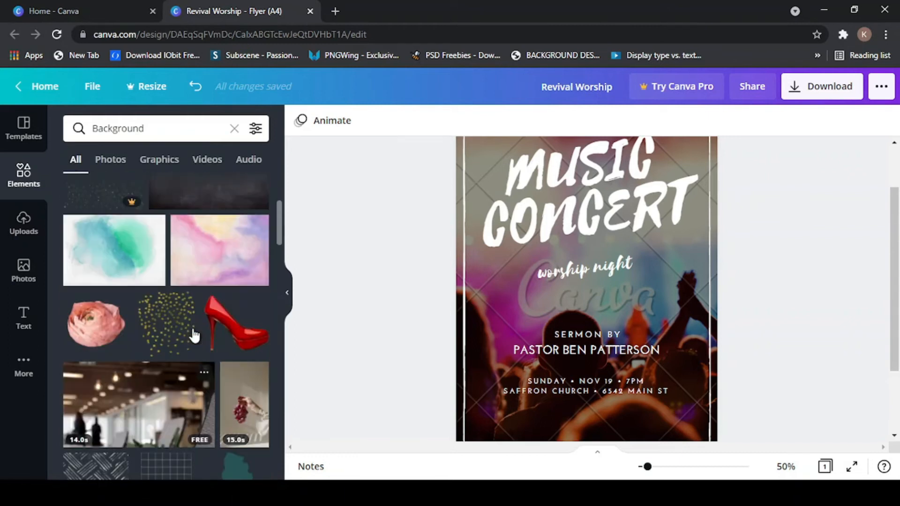
# - Clear the Background search text and enter 'CHURCH SERV' instead
pyautogui.click(170, 132)
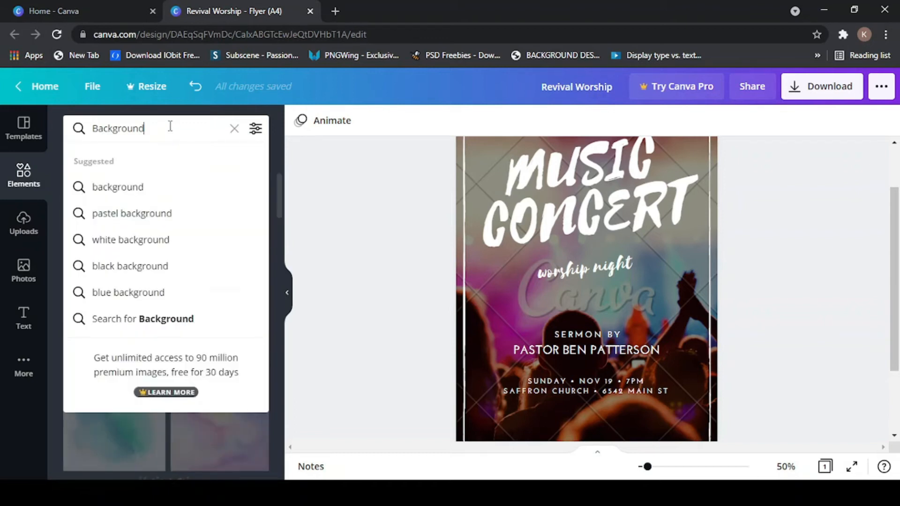
pyautogui.press('BackSpace')
pyautogui.press('BackSpace')
pyautogui.press('BackSpace')
pyautogui.press('BackSpace')
pyautogui.press('BackSpace')
pyautogui.press('BackSpace')
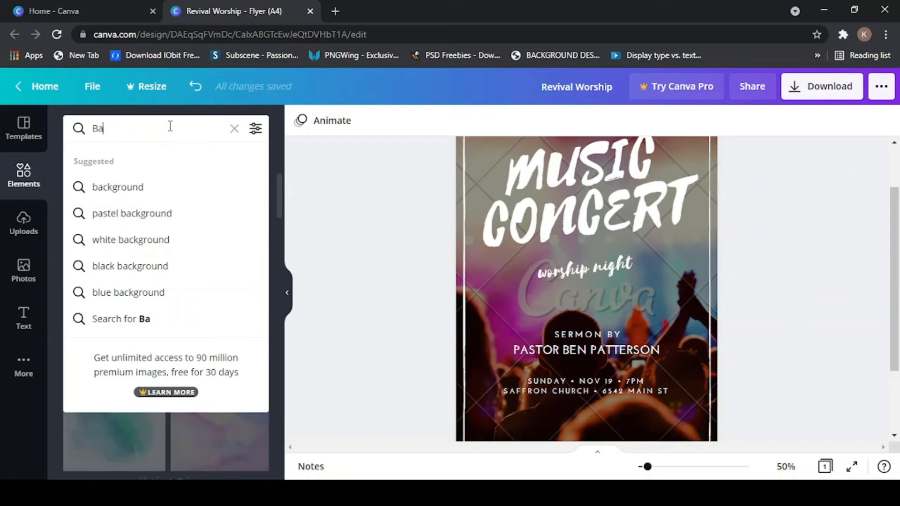
pyautogui.press('BackSpace')
pyautogui.press('BackSpace')
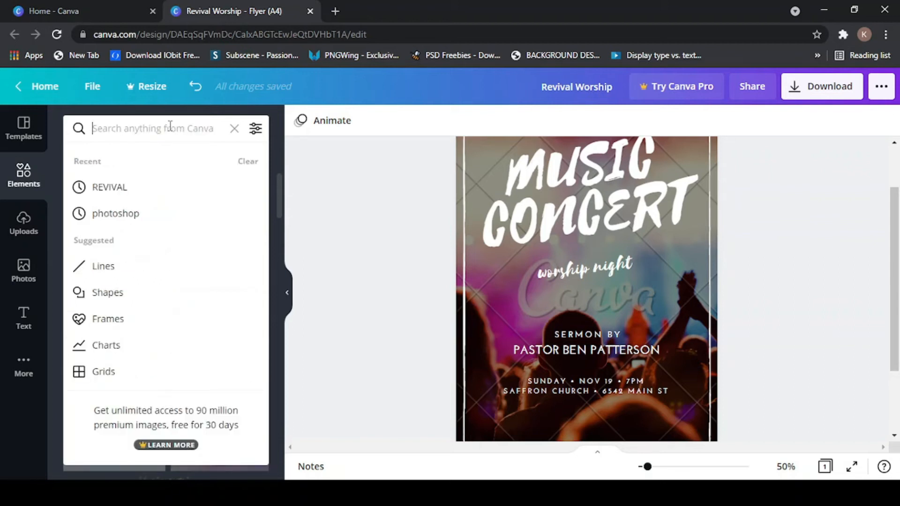
pyautogui.write('CHU')
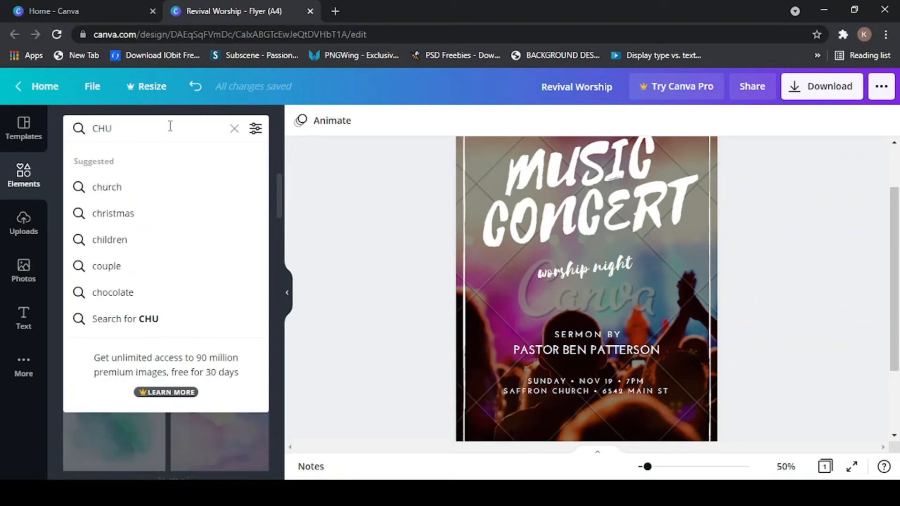
pyautogui.write('RCH SERVICE')
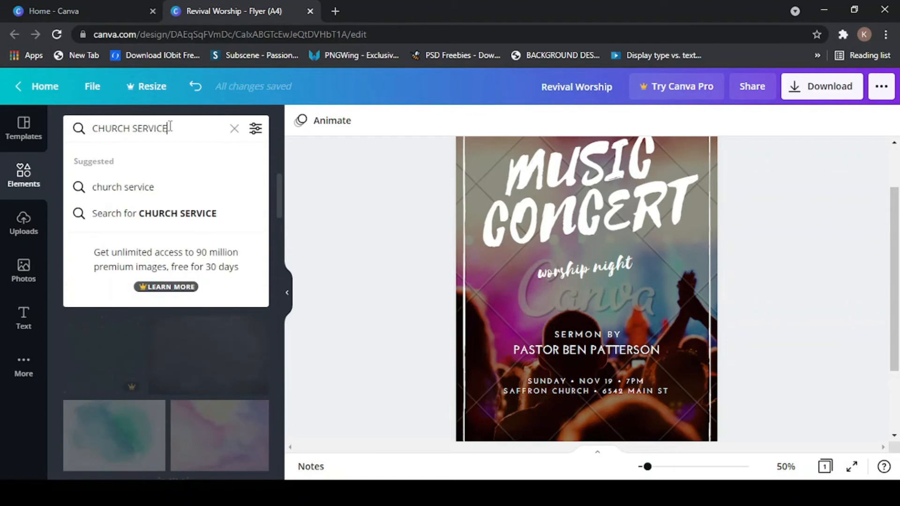
# - Search elements for 'CHURCH SERVICE' and scroll through the church photo and graphic results
pyautogui.press('Return')
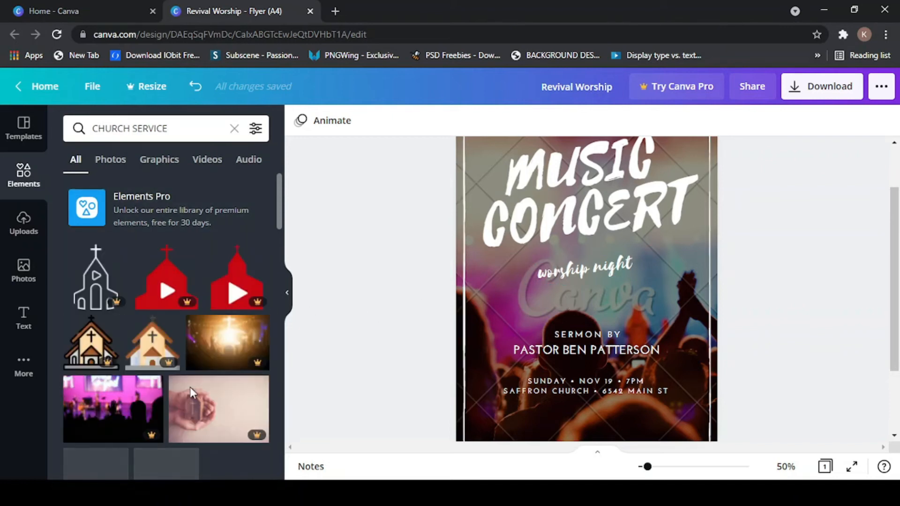
pyautogui.scroll(-3, 196, 368)
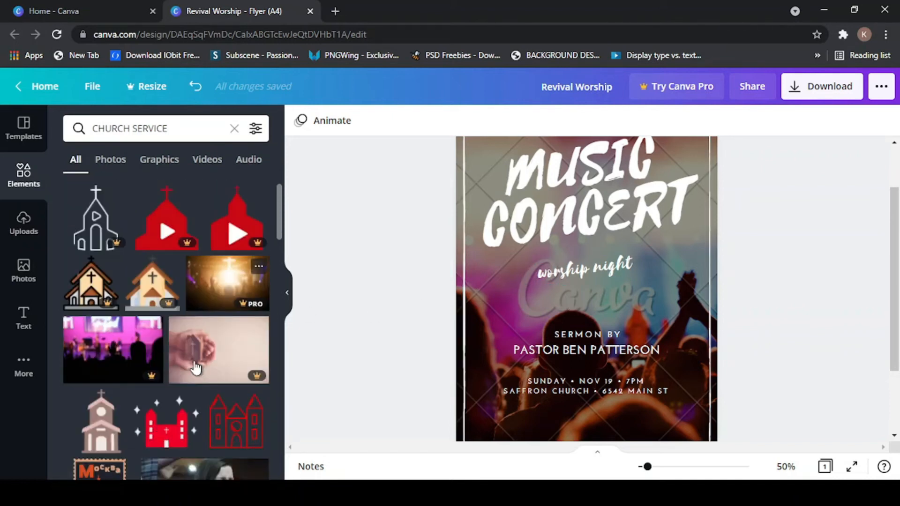
pyautogui.scroll(-6, 195, 370)
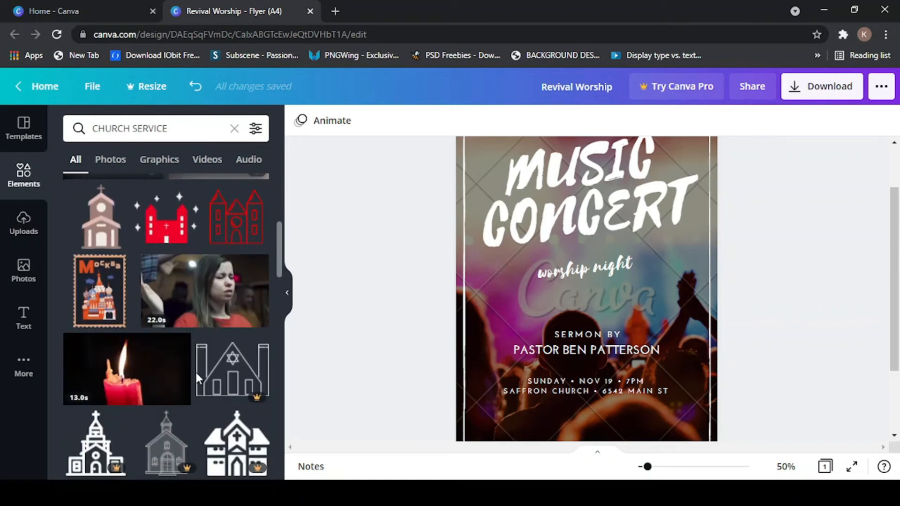
pyautogui.scroll(-10, 199, 382)
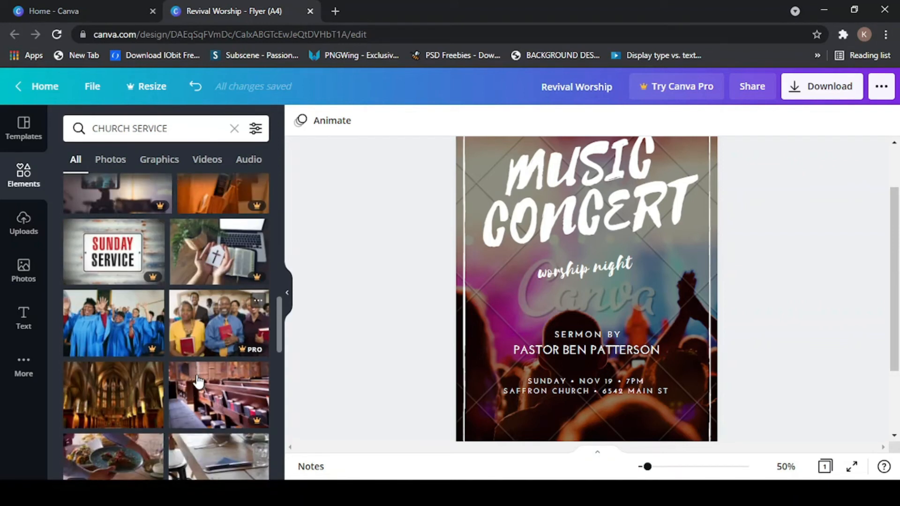
pyautogui.scroll(-8, 198, 382)
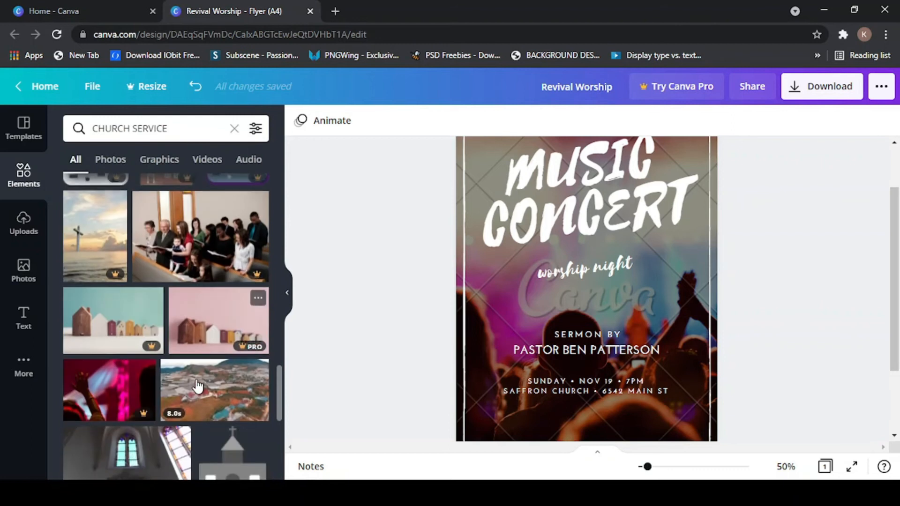
pyautogui.scroll(-5, 193, 391)
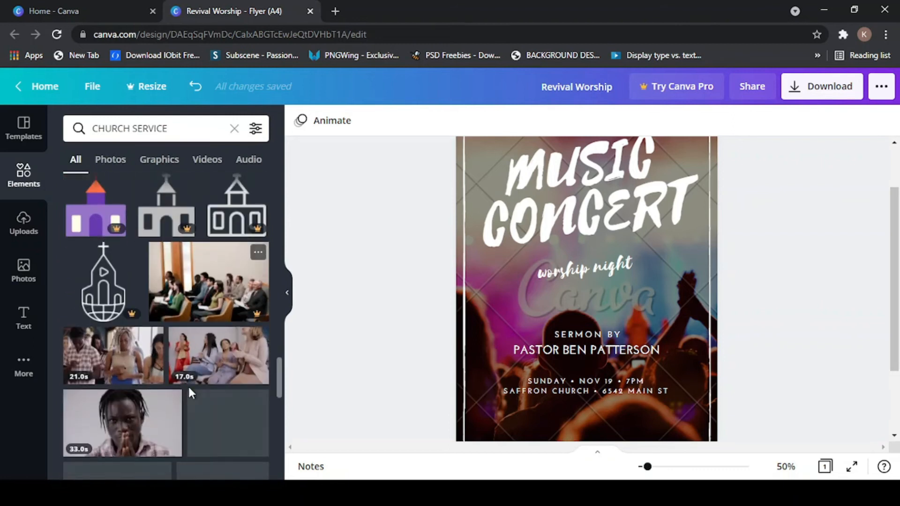
pyautogui.scroll(-3, 188, 385)
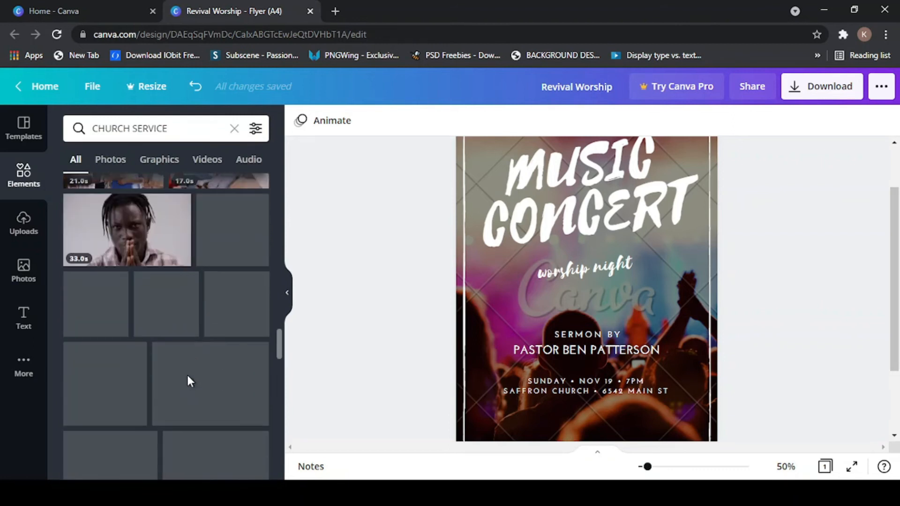
pyautogui.scroll(-2, 189, 382)
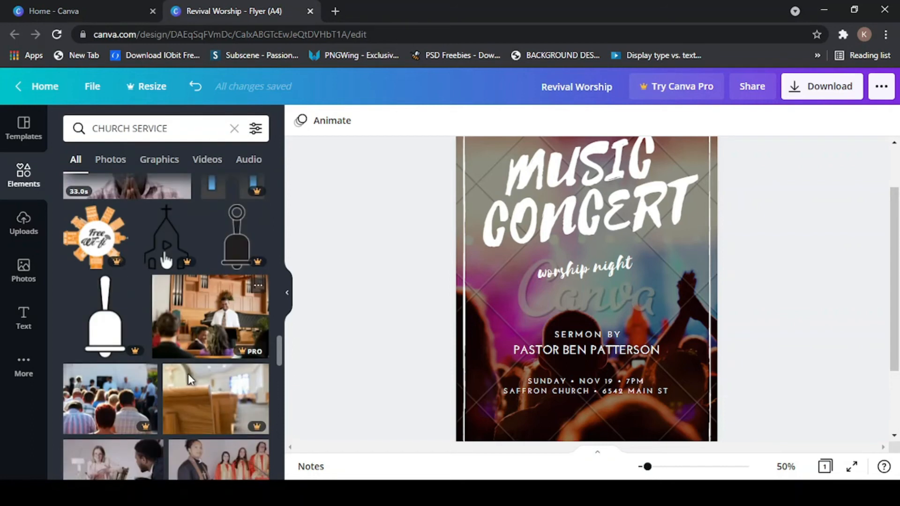
pyautogui.scroll(-5, 188, 375)
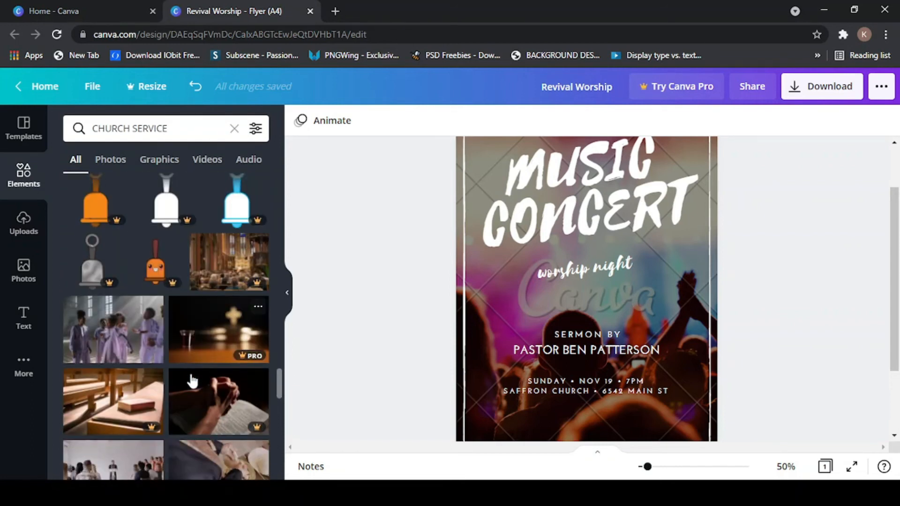
pyautogui.scroll(-8, 192, 381)
pyautogui.scroll(-4, 193, 381)
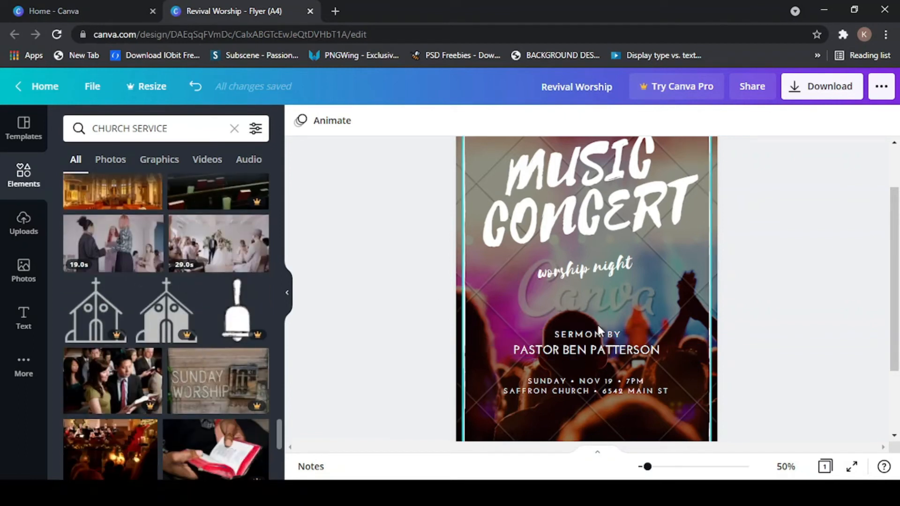
pyautogui.scroll(-5, 140, 377)
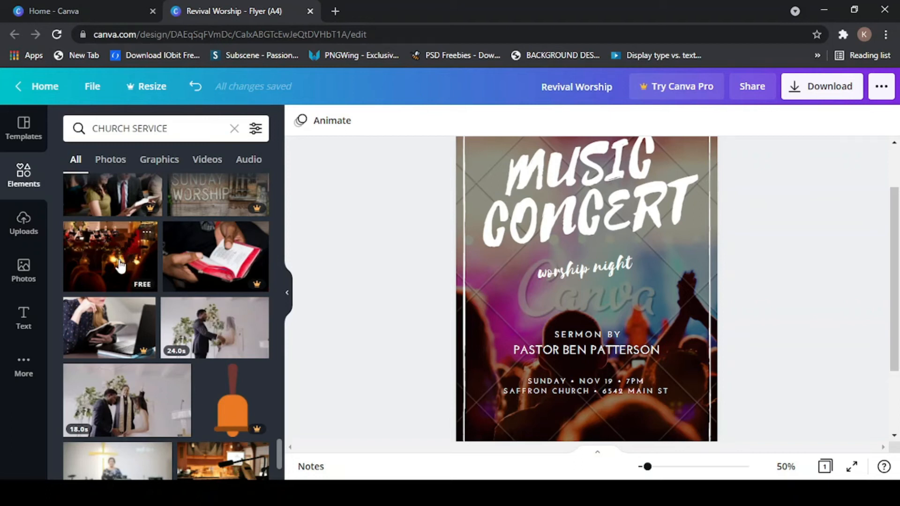
pyautogui.scroll(2, 119, 265)
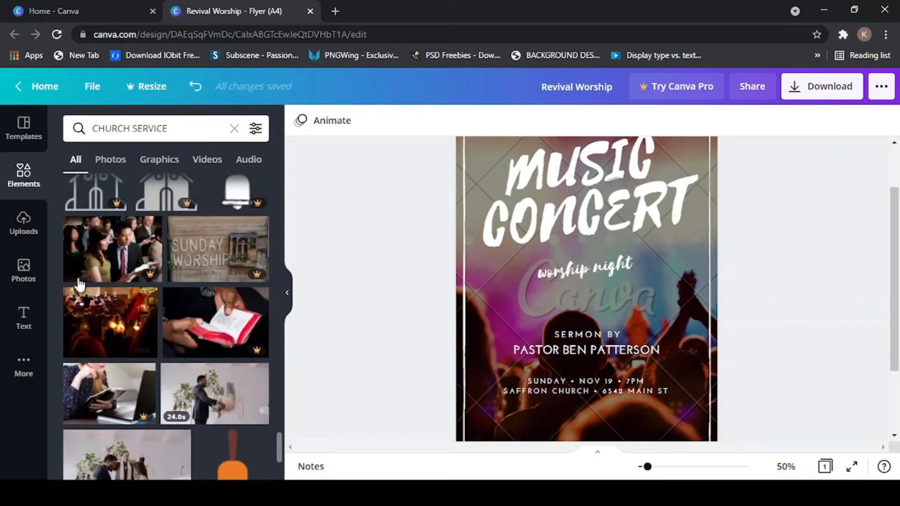
# - Add the candlelit choir photo from the CHURCH SERVICE results and drag it in as the flyer background
pyautogui.click(103, 323)
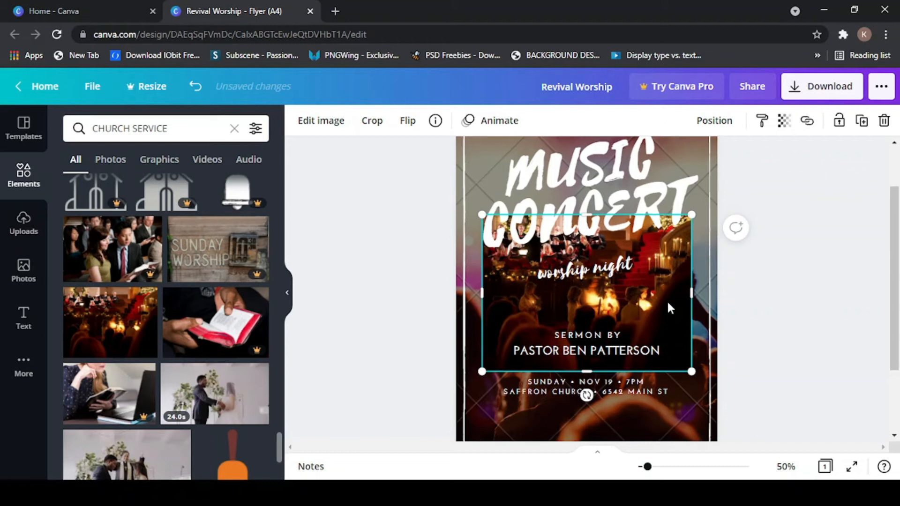
pyautogui.scroll(2, 668, 302)
pyautogui.scroll(-4, 668, 310)
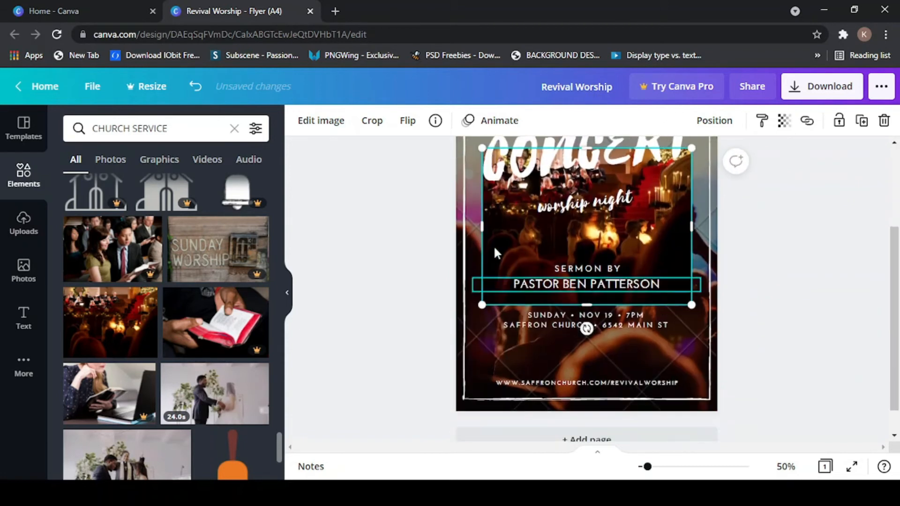
pyautogui.moveTo(520, 244); pyautogui.dragTo(518, 288)
pyautogui.scroll(4, 596, 240)
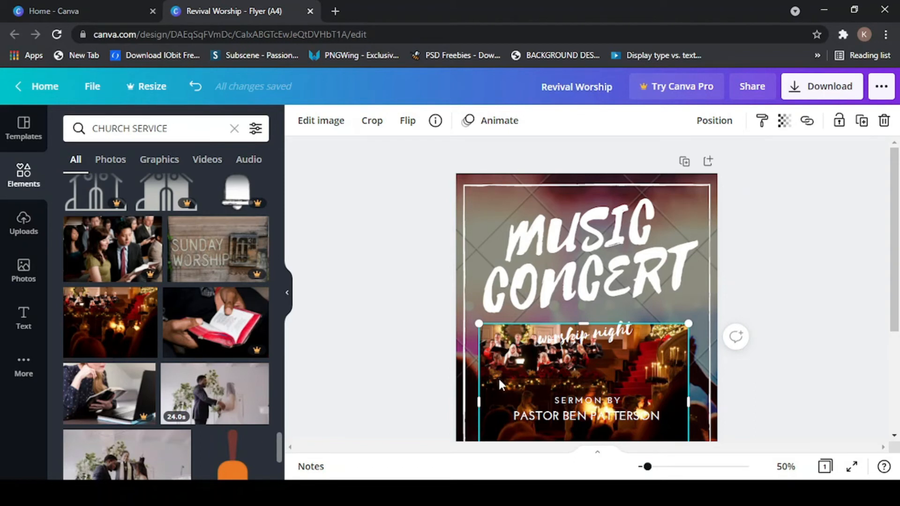
pyautogui.moveTo(499, 377); pyautogui.dragTo(484, 180)
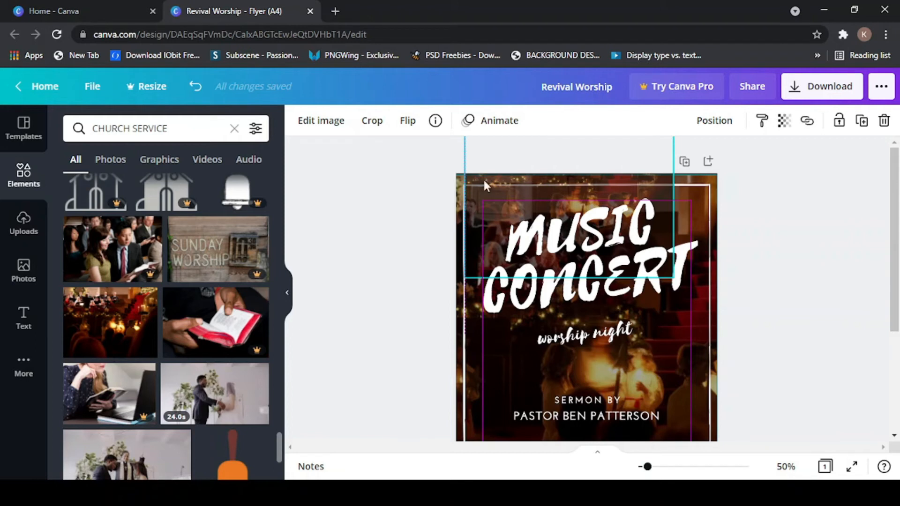
# - Clear the selection, look over the flyer, and select the candlelit church background photo
pyautogui.press('Delete')
pyautogui.scroll(-4, 530, 279)
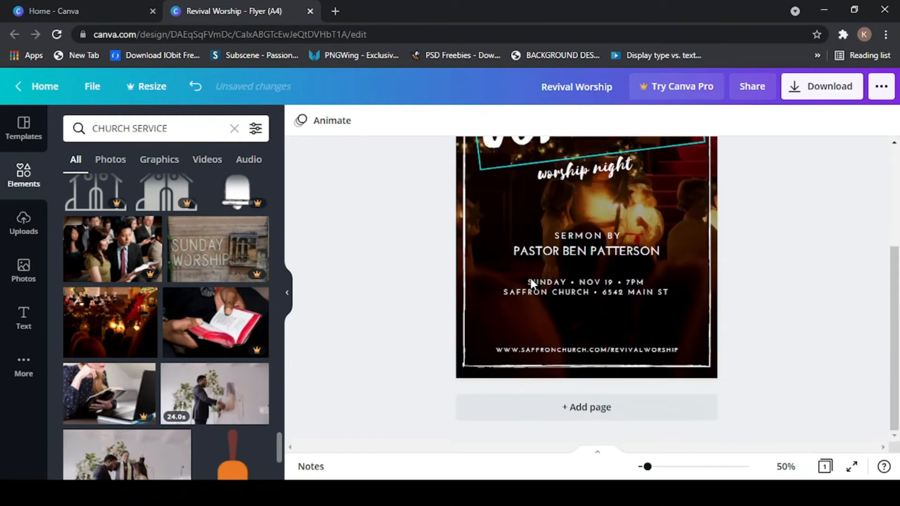
pyautogui.scroll(3, 531, 278)
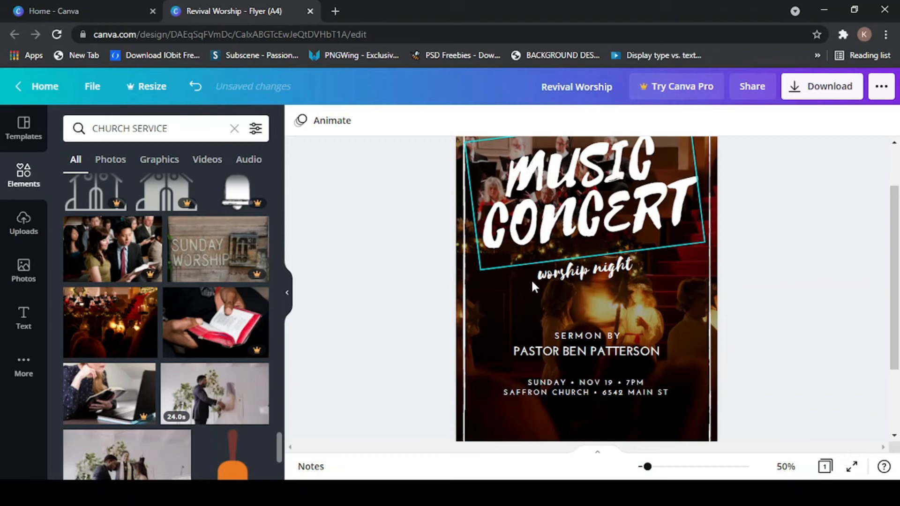
pyautogui.scroll(1, 530, 280)
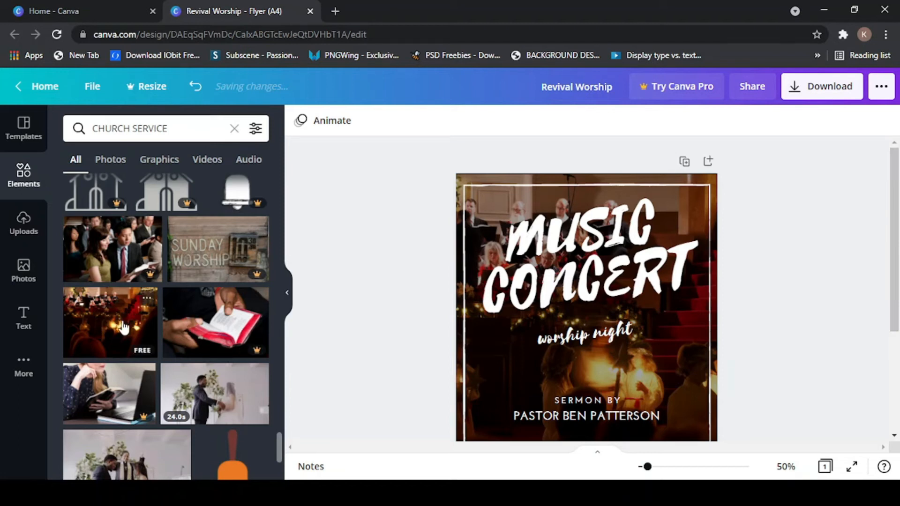
pyautogui.moveTo(892, 207)
pyautogui.mouseDown()
pyautogui.moveTo(897, 257)
pyautogui.moveTo(891, 210)
pyautogui.mouseUp()
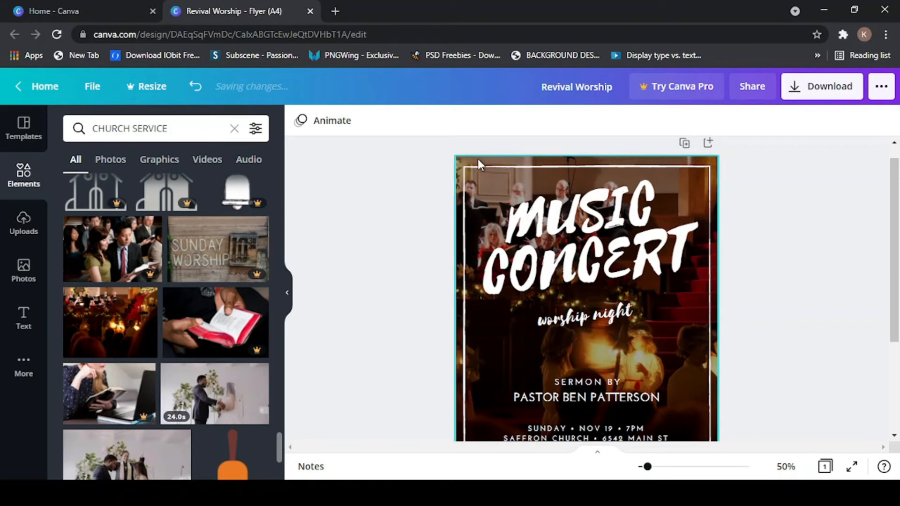
pyautogui.click(507, 160)
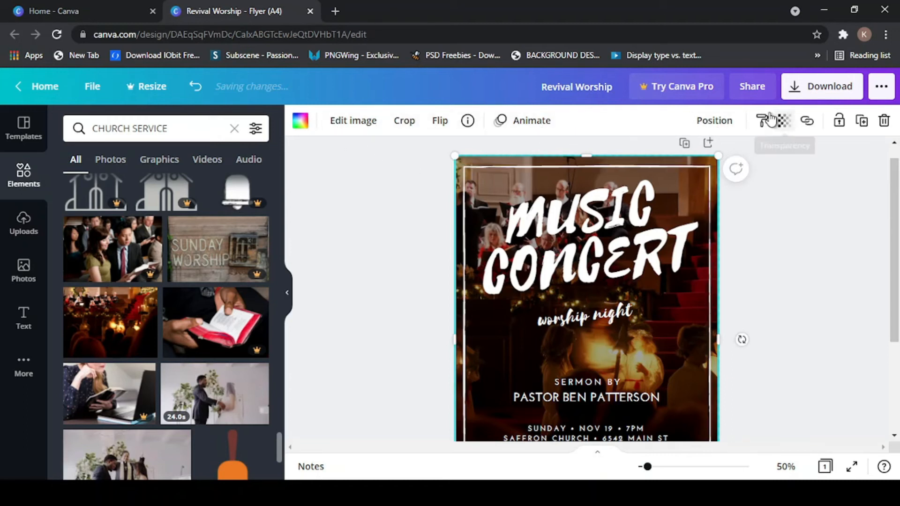
# - In the photo's Adjust settings, set Contrast to -15 and Saturation to 16
pyautogui.click(351, 125)
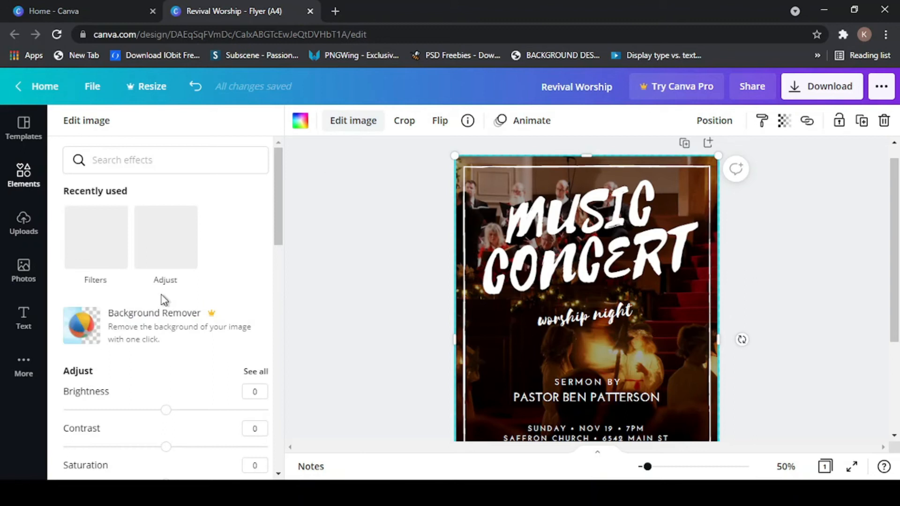
pyautogui.scroll(-2, 159, 291)
pyautogui.scroll(-2, 161, 293)
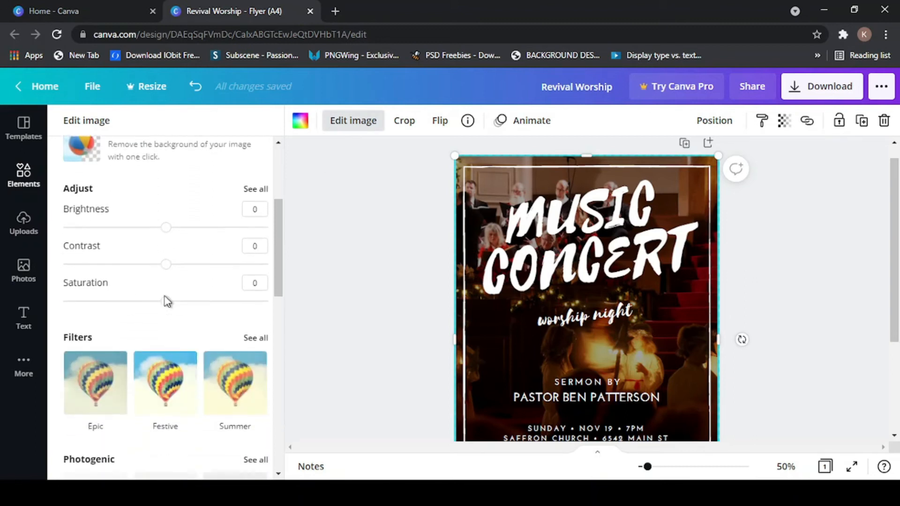
pyautogui.scroll(1, 167, 300)
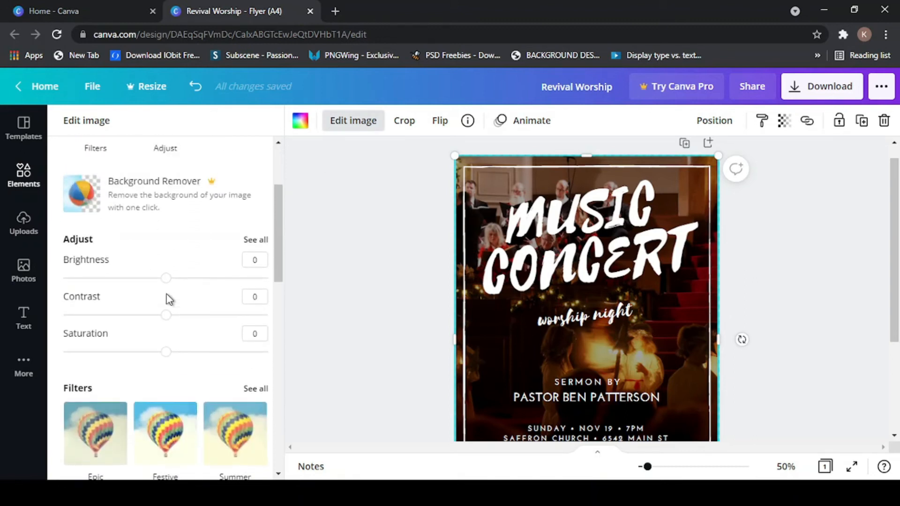
pyautogui.scroll(-2, 169, 300)
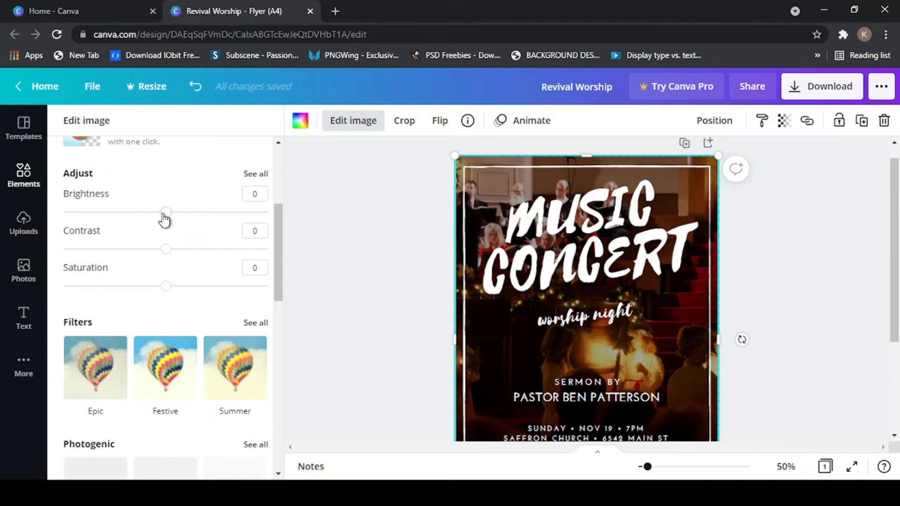
pyautogui.moveTo(166, 217); pyautogui.dragTo(149, 278)
pyautogui.click(171, 255)
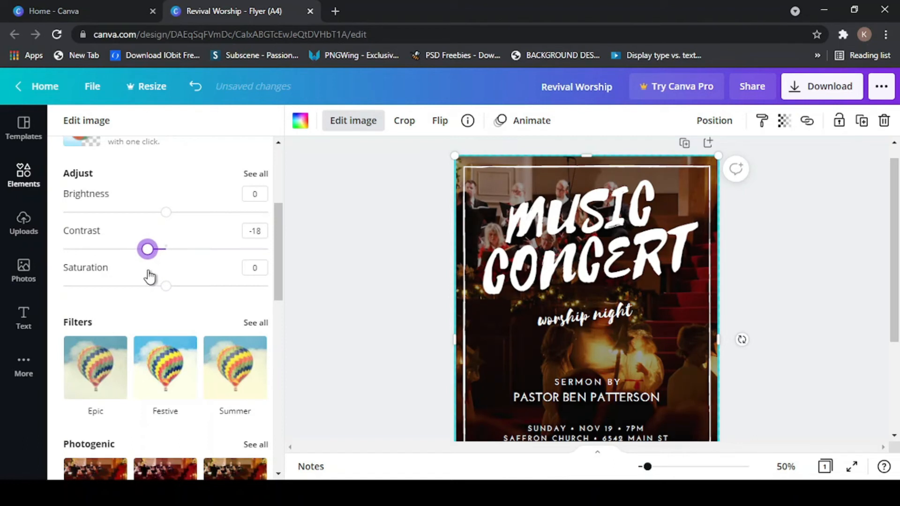
pyautogui.moveTo(139, 272); pyautogui.dragTo(153, 272)
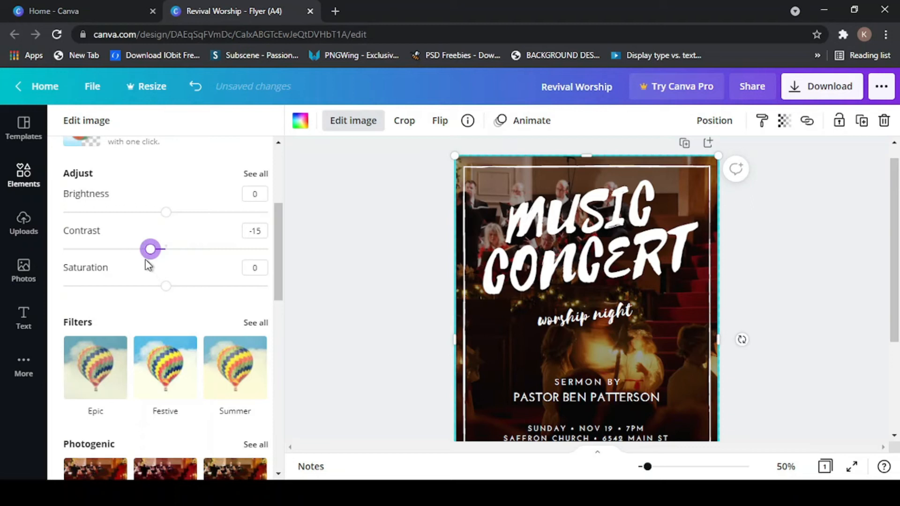
pyautogui.scroll(-1, 147, 264)
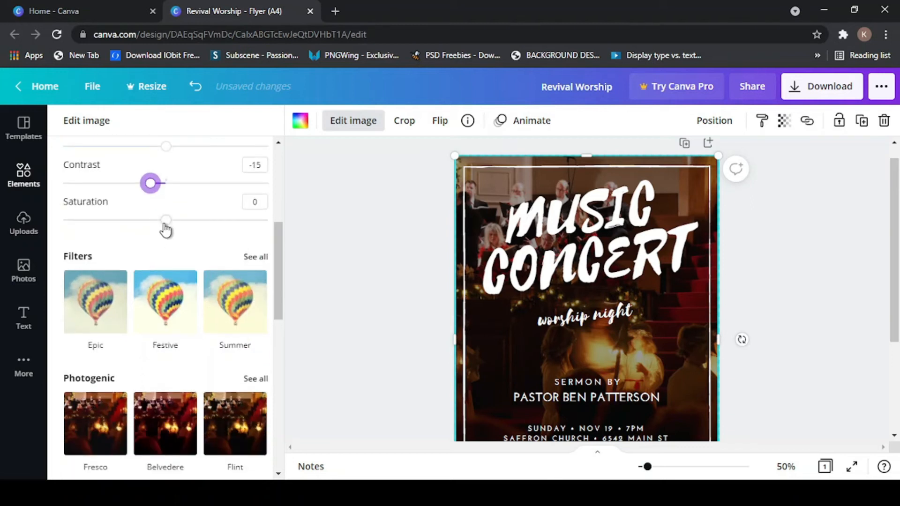
pyautogui.moveTo(167, 223); pyautogui.dragTo(182, 240)
pyautogui.scroll(-1, 161, 272)
pyautogui.scroll(2, 161, 277)
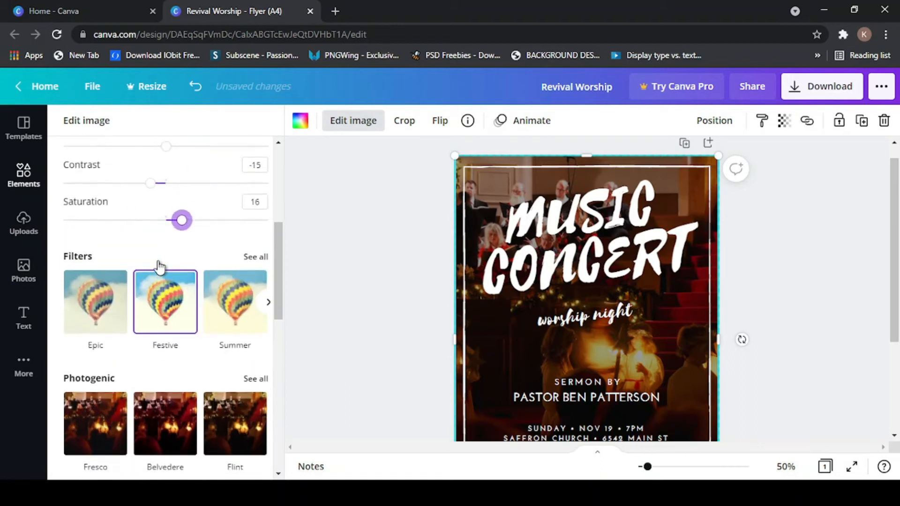
# - Try the Festive, Epic and Summer filters on the church background photo
pyautogui.scroll(-2, 159, 270)
pyautogui.click(158, 267)
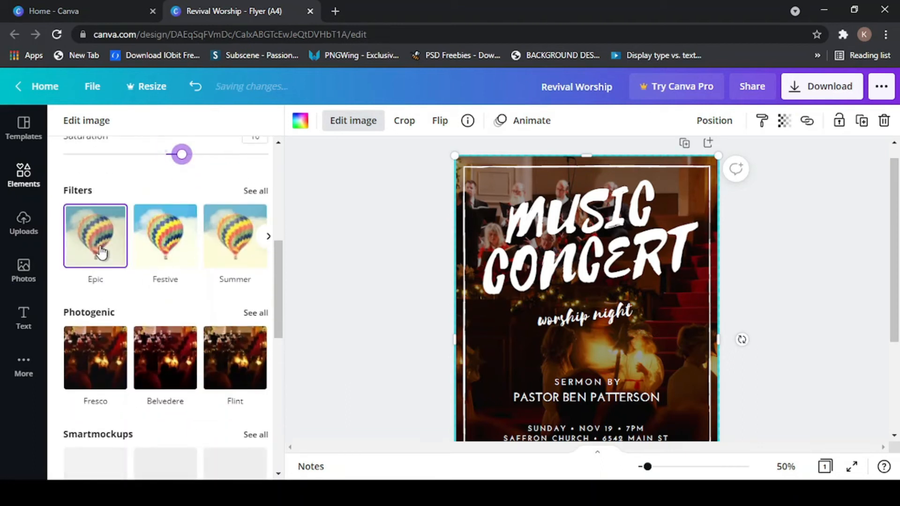
pyautogui.click(115, 230)
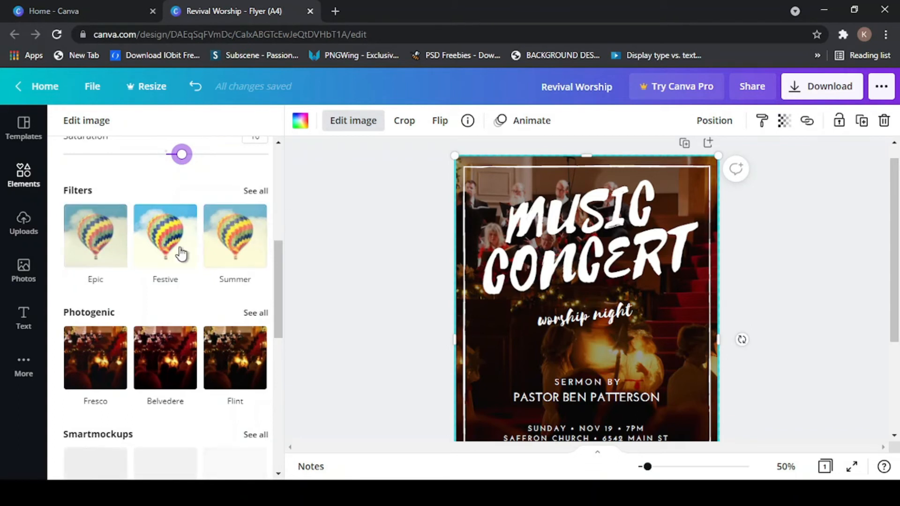
pyautogui.click(91, 243)
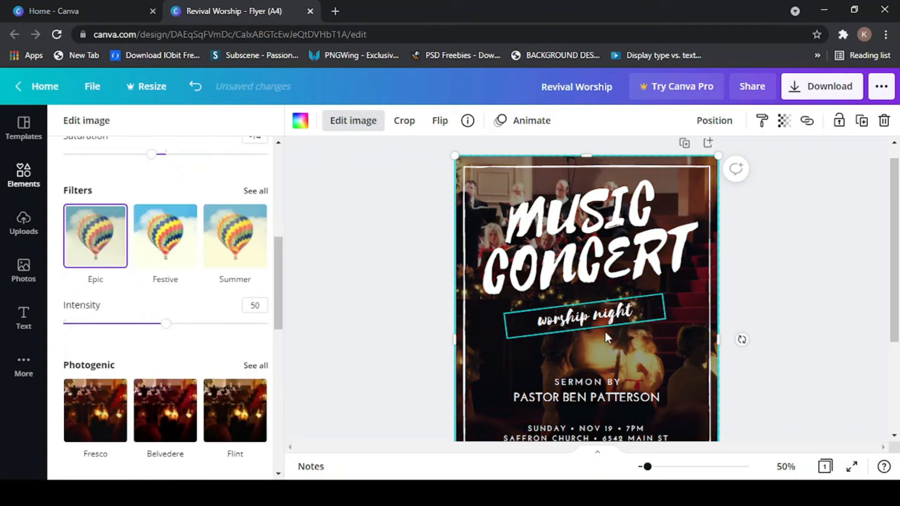
pyautogui.scroll(-5, 662, 321)
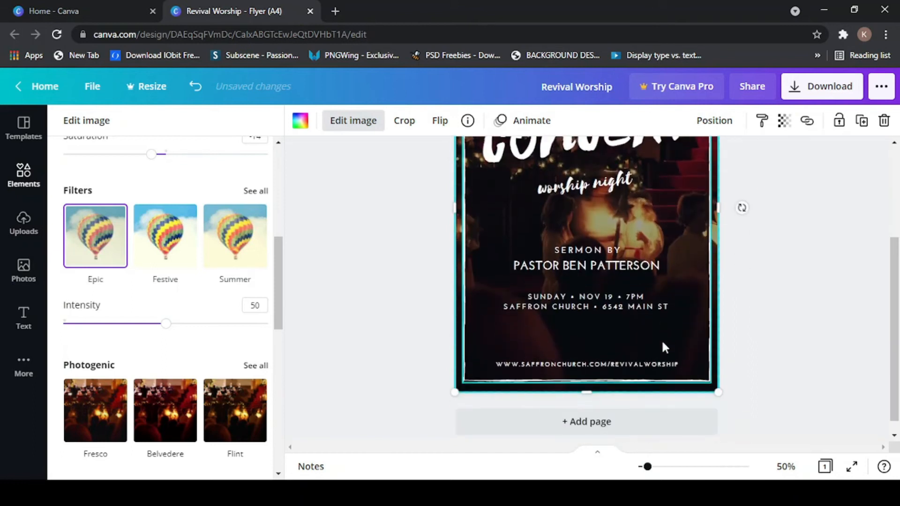
pyautogui.scroll(5, 662, 339)
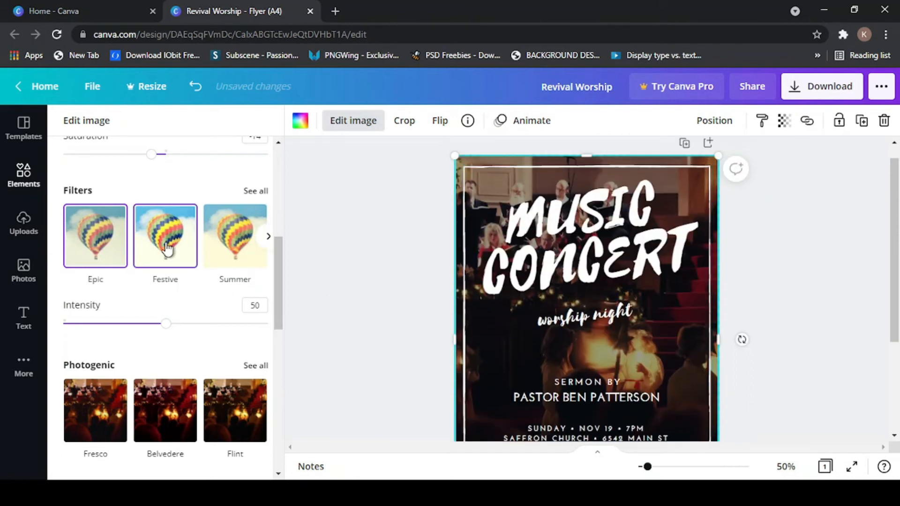
pyautogui.click(168, 248)
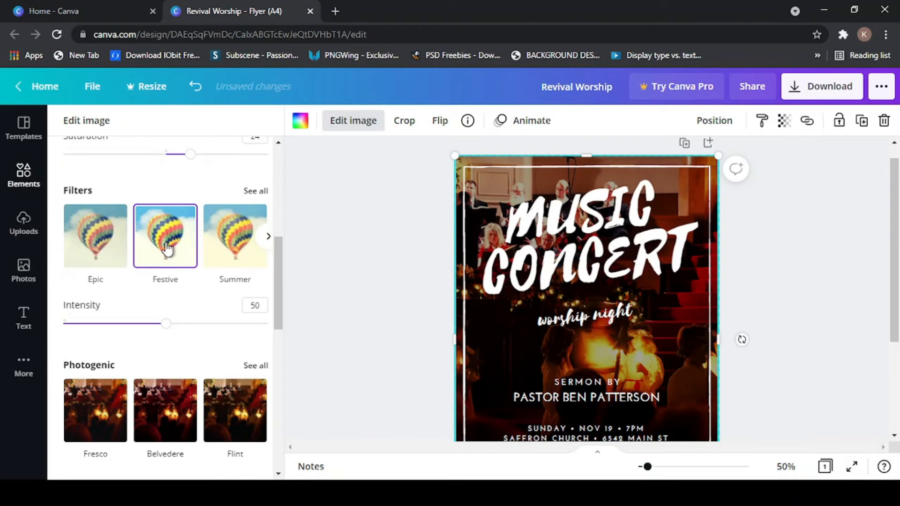
pyautogui.click(242, 247)
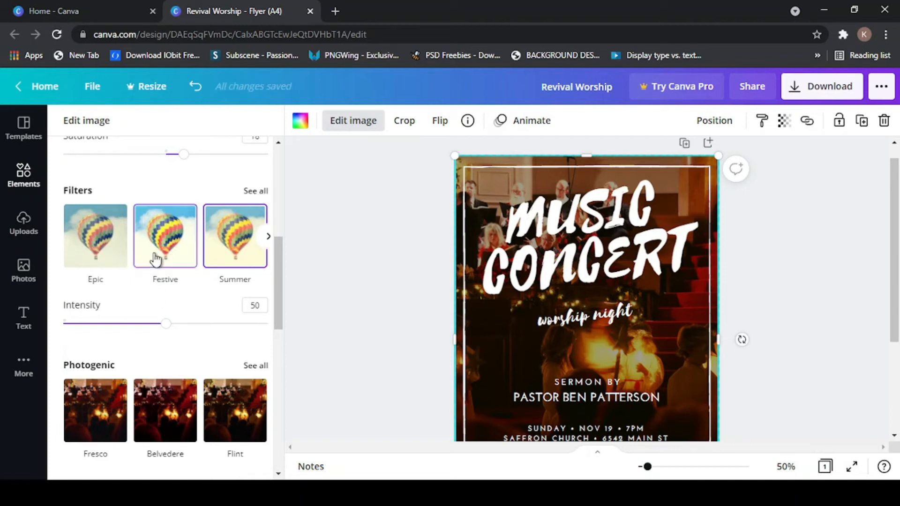
pyautogui.scroll(2, 156, 260)
pyautogui.scroll(2, 156, 259)
pyautogui.scroll(-2, 153, 257)
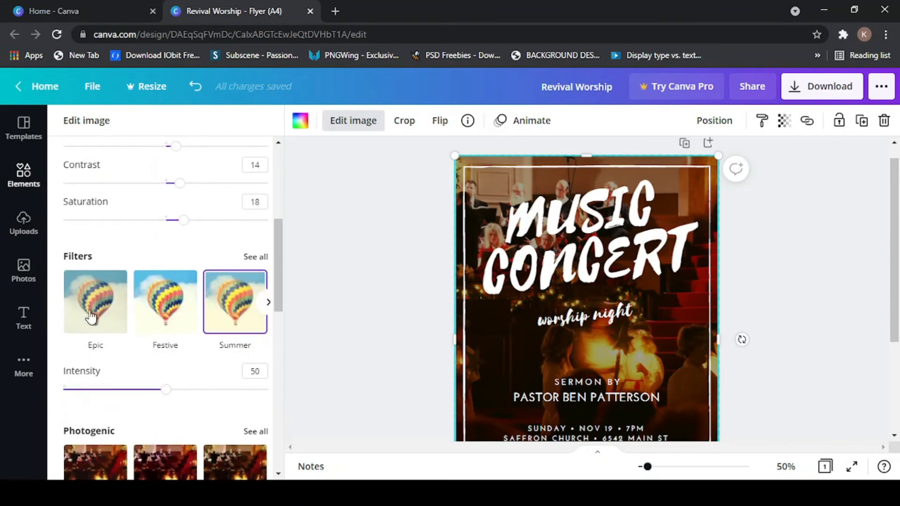
pyautogui.click(91, 310)
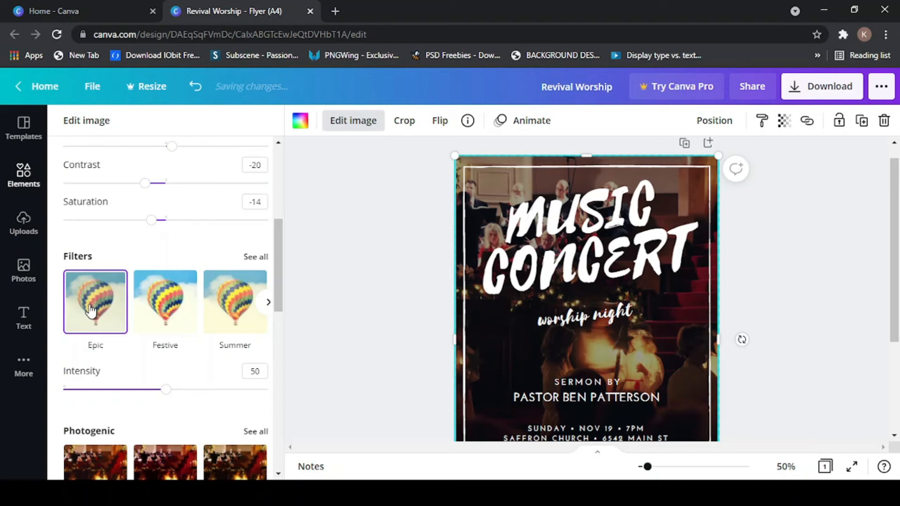
pyautogui.scroll(2, 197, 230)
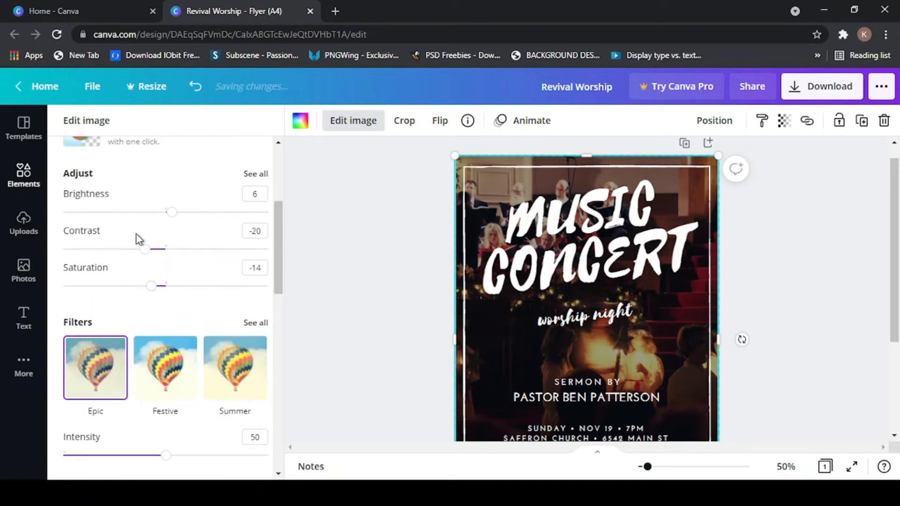
# - Set the photo to brightness 13, contrast -49 and saturation -14, then deselect it
pyautogui.moveTo(172, 215); pyautogui.dragTo(182, 226)
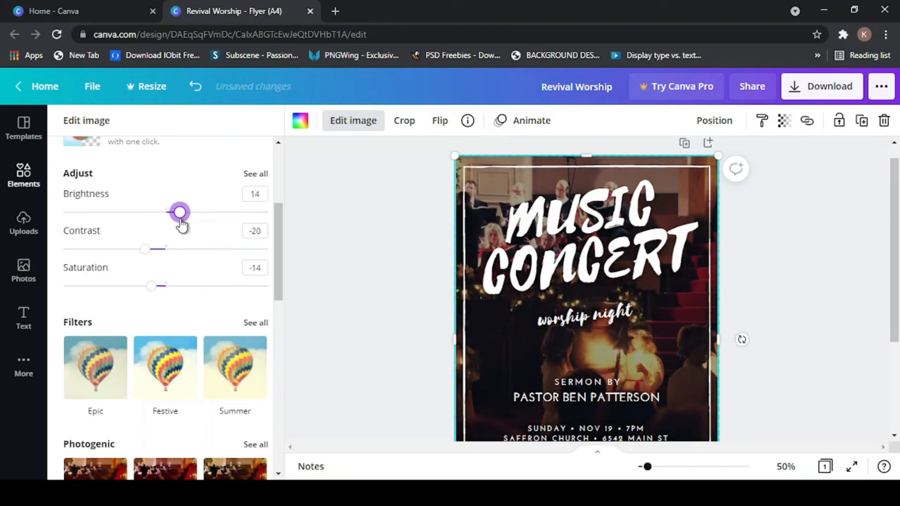
pyautogui.moveTo(182, 226); pyautogui.dragTo(179, 223)
pyautogui.moveTo(145, 253); pyautogui.dragTo(117, 257)
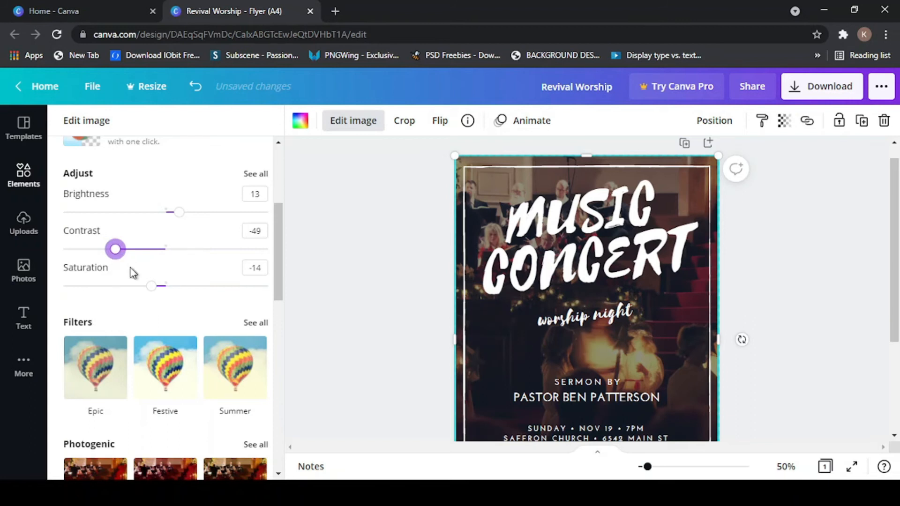
pyautogui.scroll(-3, 153, 257)
pyautogui.scroll(-2, 244, 295)
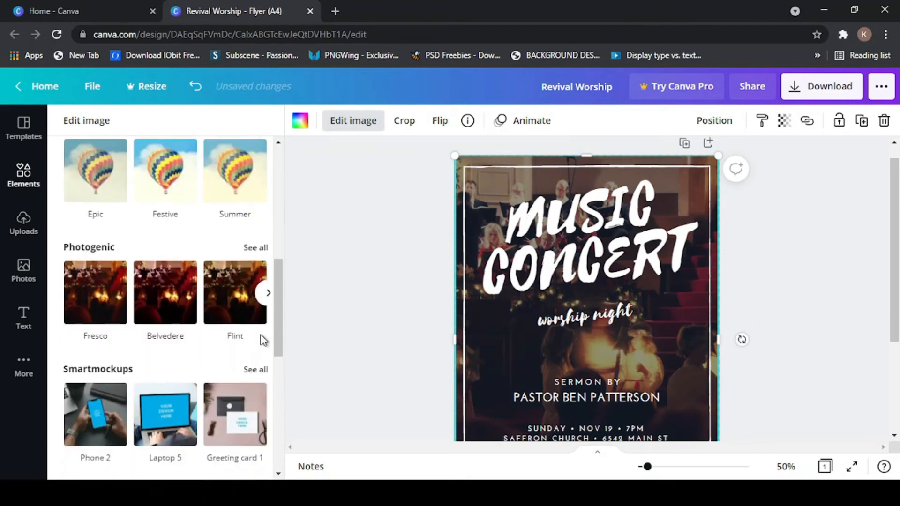
pyautogui.scroll(-5, 578, 330)
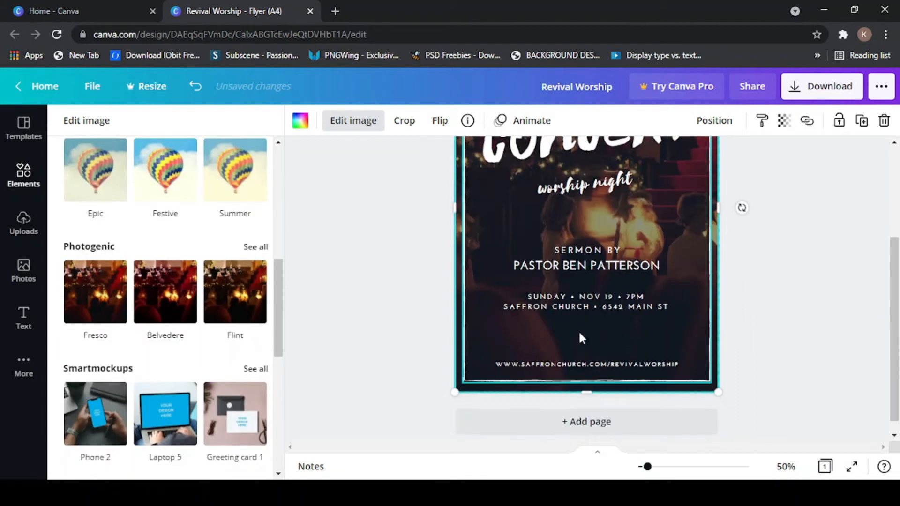
pyautogui.scroll(5, 580, 333)
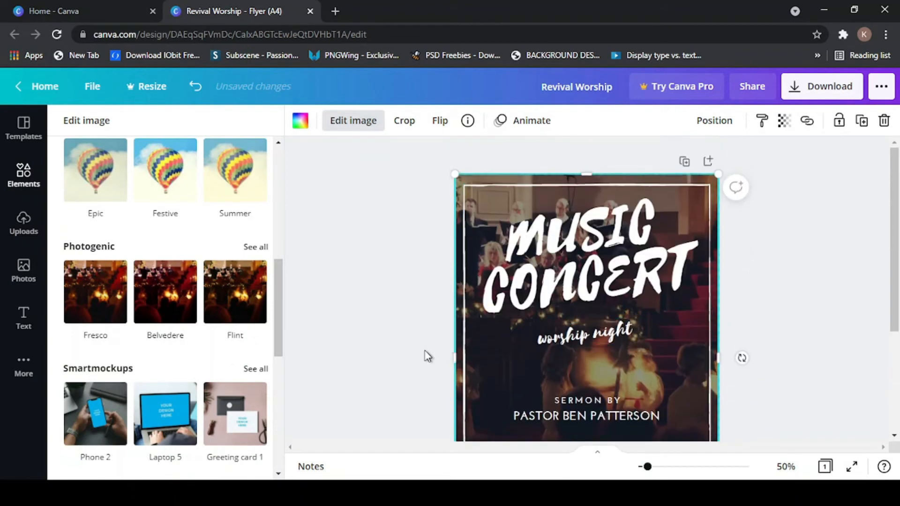
pyautogui.scroll(5, 199, 211)
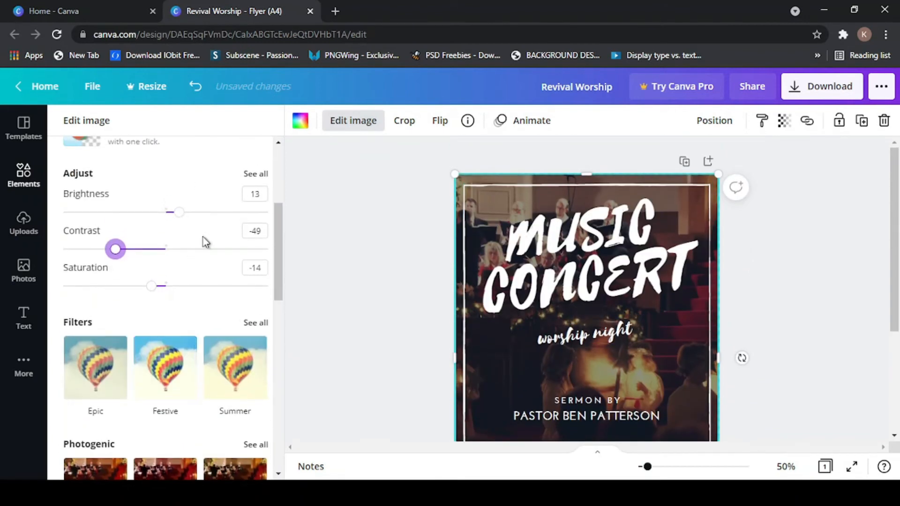
pyautogui.scroll(3, 205, 242)
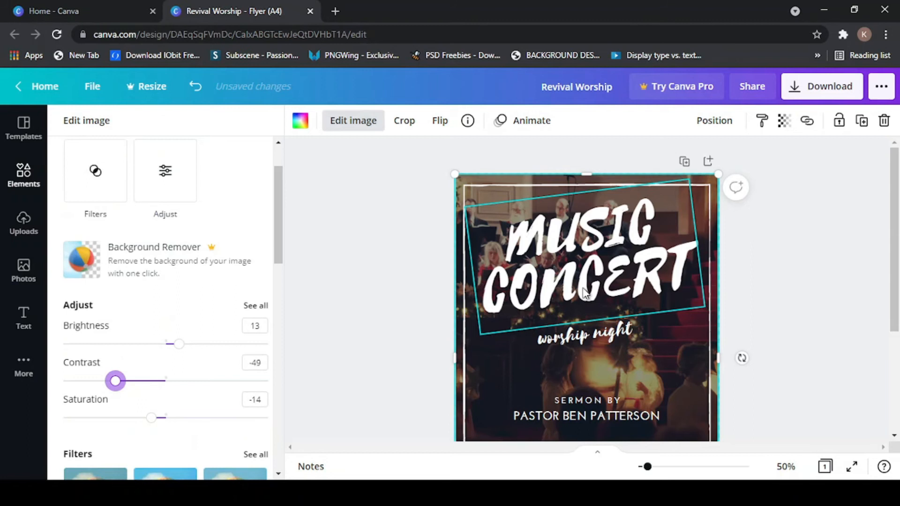
pyautogui.click(842, 280)
pyautogui.scroll(-3, 511, 282)
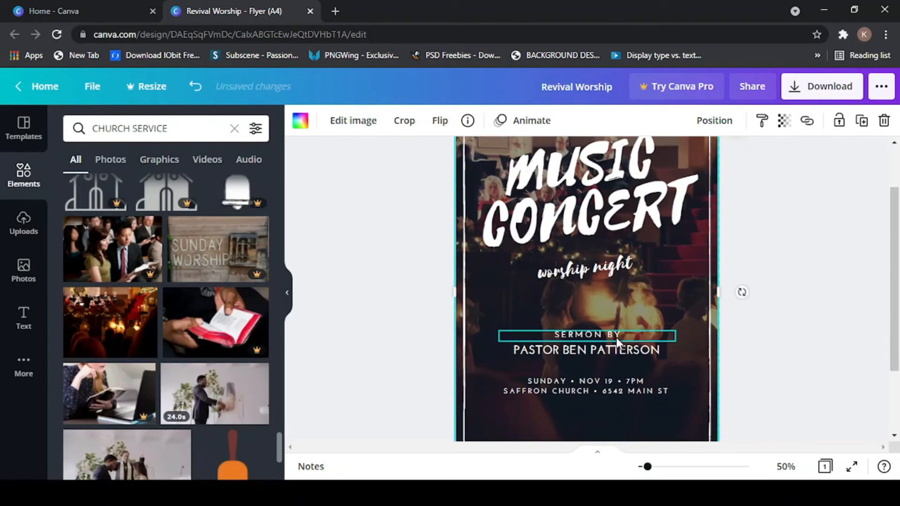
pyautogui.scroll(3, 616, 335)
pyautogui.scroll(-3, 616, 335)
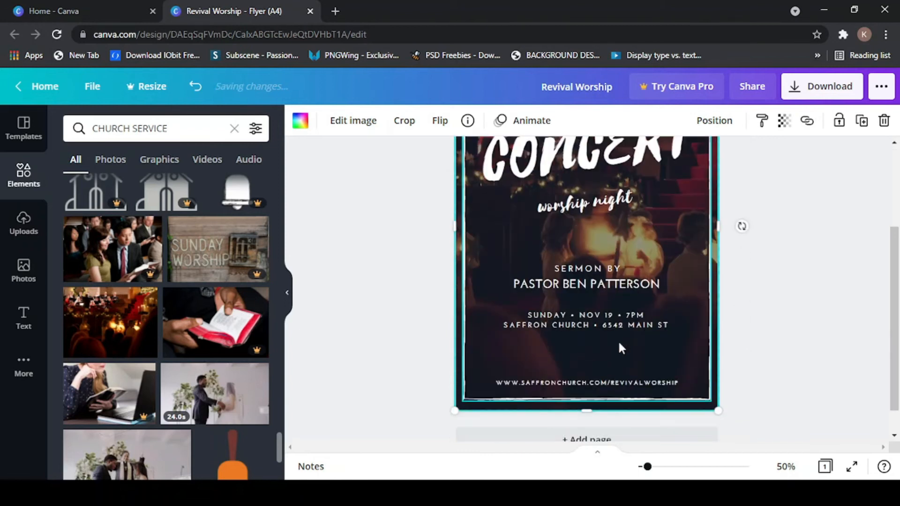
pyautogui.scroll(1, 618, 339)
pyautogui.scroll(2, 618, 339)
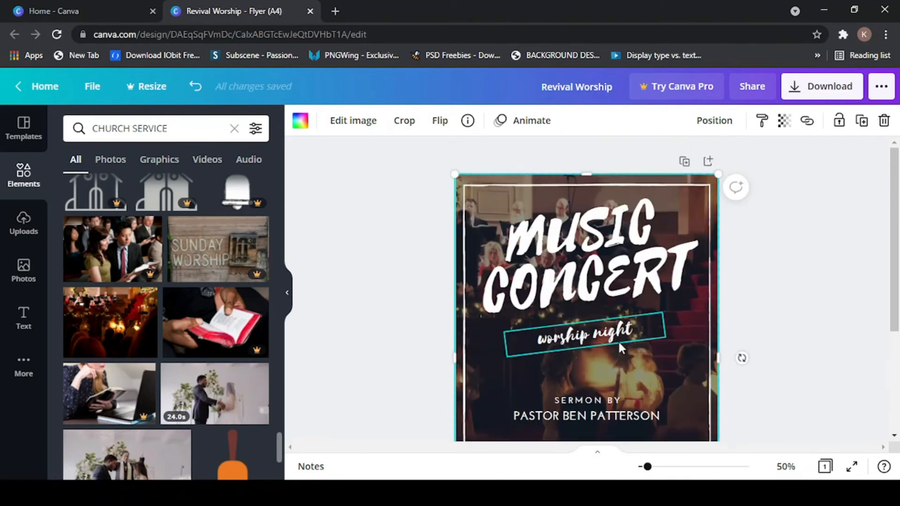
# - Drag the 'worship night' subtitle off the flyer page to delete it
pyautogui.click(552, 251)
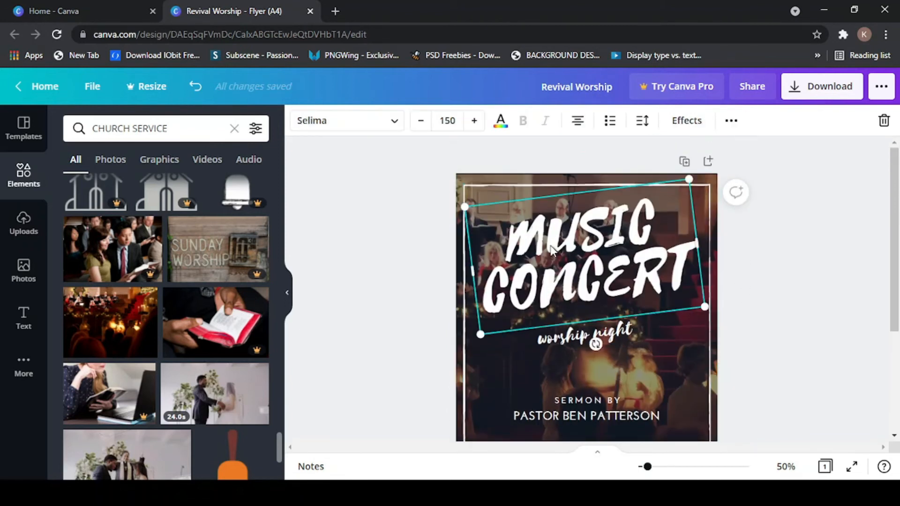
pyautogui.click(567, 341)
pyautogui.moveTo(581, 338)
pyautogui.mouseDown()
pyautogui.moveTo(590, 334)
pyautogui.moveTo(569, 334)
pyautogui.mouseUp()
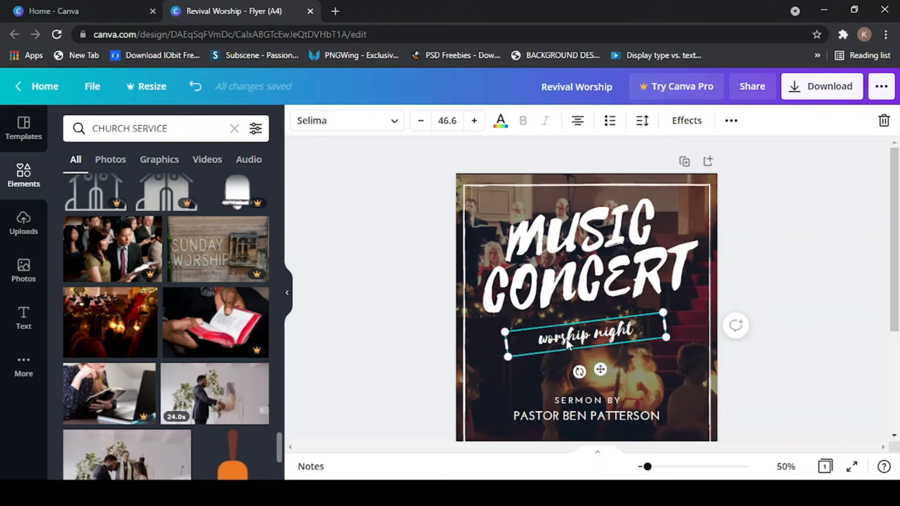
pyautogui.moveTo(574, 330); pyautogui.dragTo(793, 247)
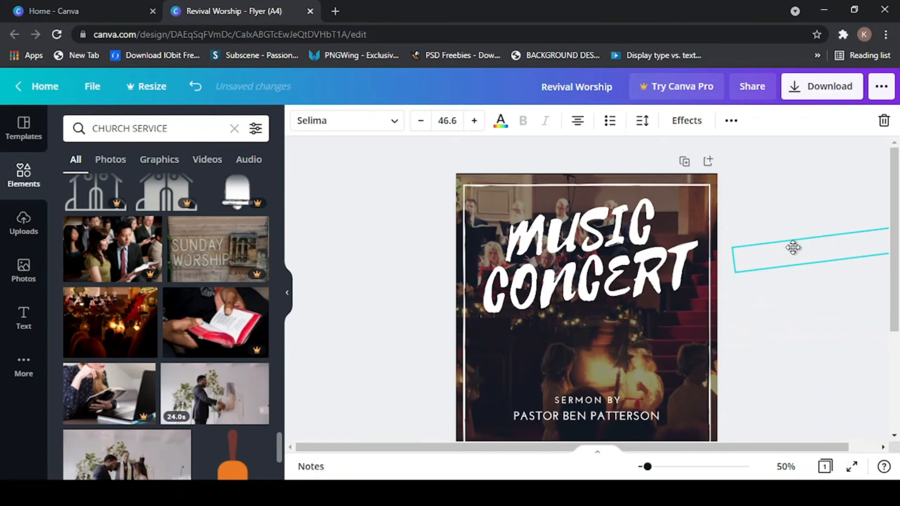
pyautogui.moveTo(793, 248); pyautogui.dragTo(795, 233)
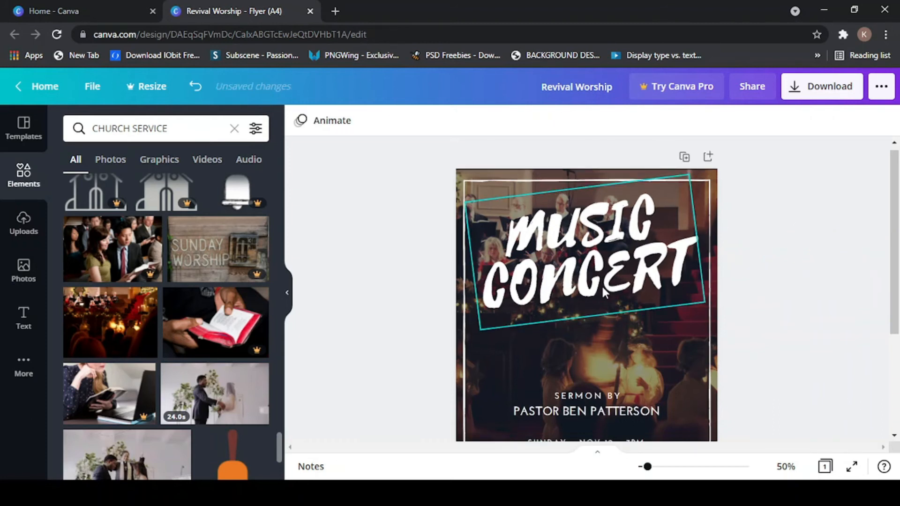
pyautogui.scroll(-3, 602, 286)
pyautogui.scroll(1, 603, 287)
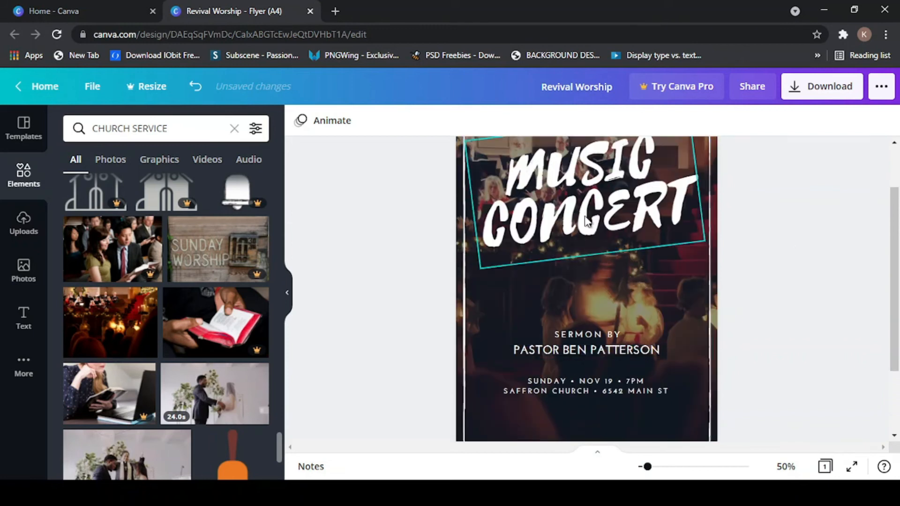
pyautogui.click(586, 220)
pyautogui.scroll(2, 588, 223)
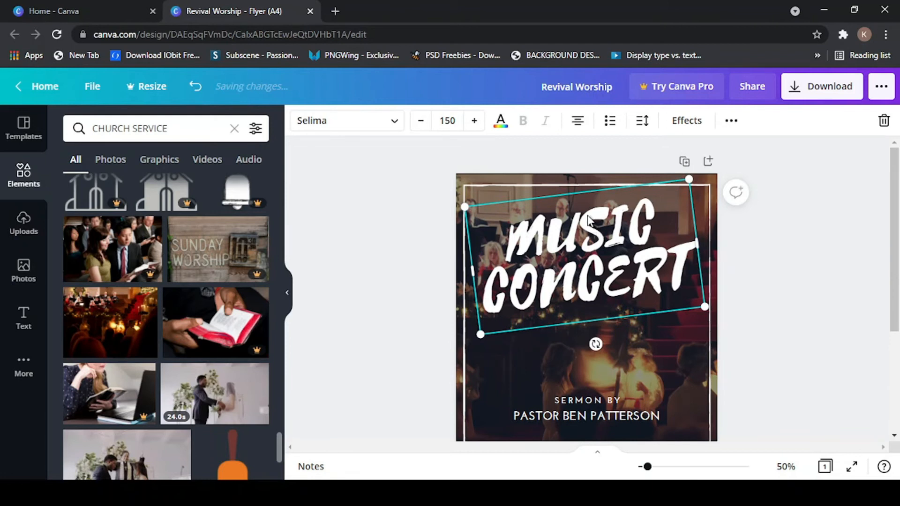
pyautogui.moveTo(589, 220); pyautogui.dragTo(590, 241)
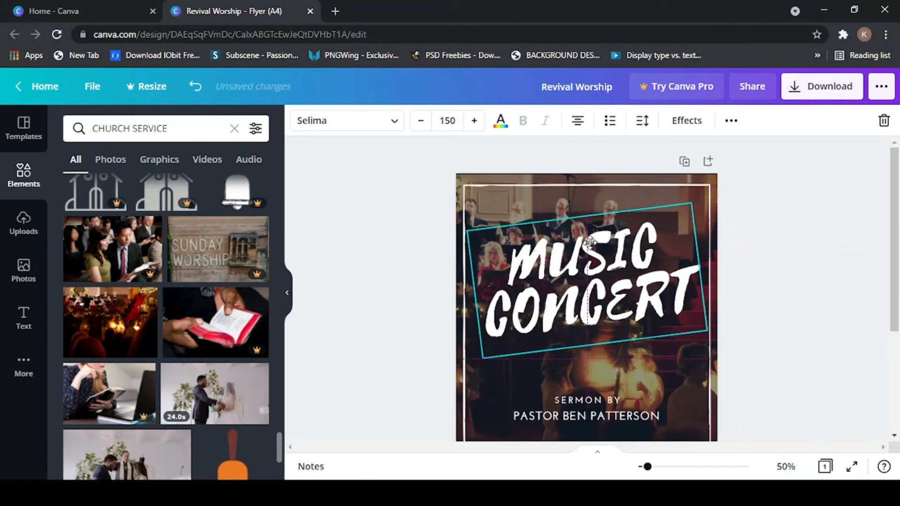
pyautogui.moveTo(589, 242); pyautogui.dragTo(588, 242)
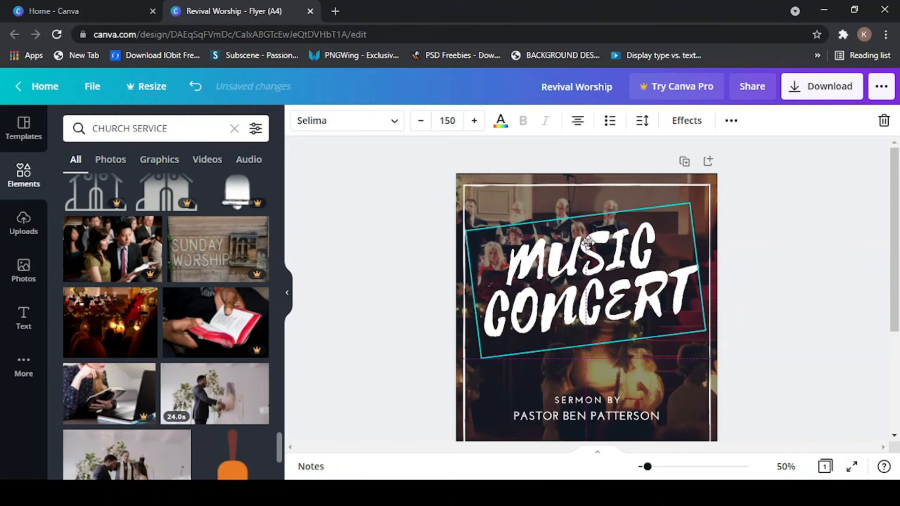
pyautogui.moveTo(588, 242)
pyautogui.mouseDown()
pyautogui.moveTo(588, 251)
pyautogui.moveTo(593, 239)
pyautogui.mouseUp()
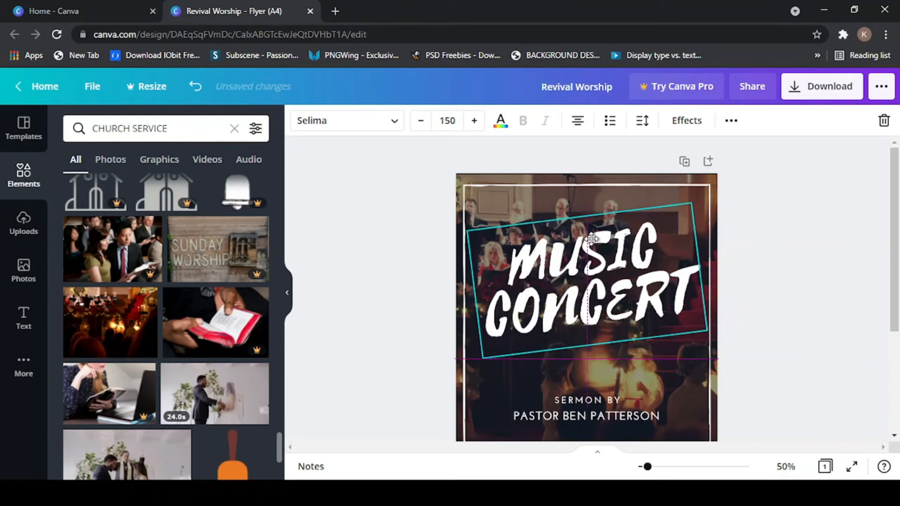
pyautogui.moveTo(592, 239); pyautogui.dragTo(592, 238)
pyautogui.moveTo(591, 238)
pyautogui.mouseDown()
pyautogui.moveTo(599, 254)
pyautogui.moveTo(591, 254)
pyautogui.mouseUp()
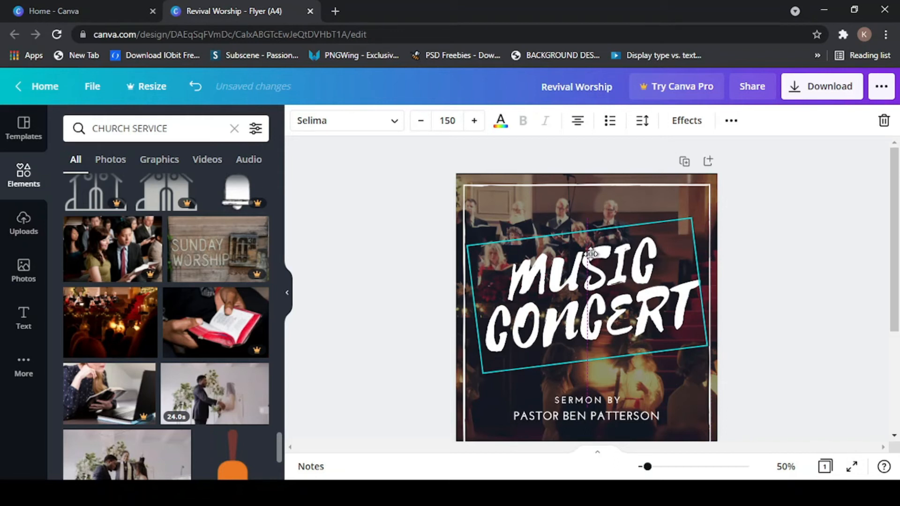
pyautogui.moveTo(591, 254); pyautogui.dragTo(590, 244)
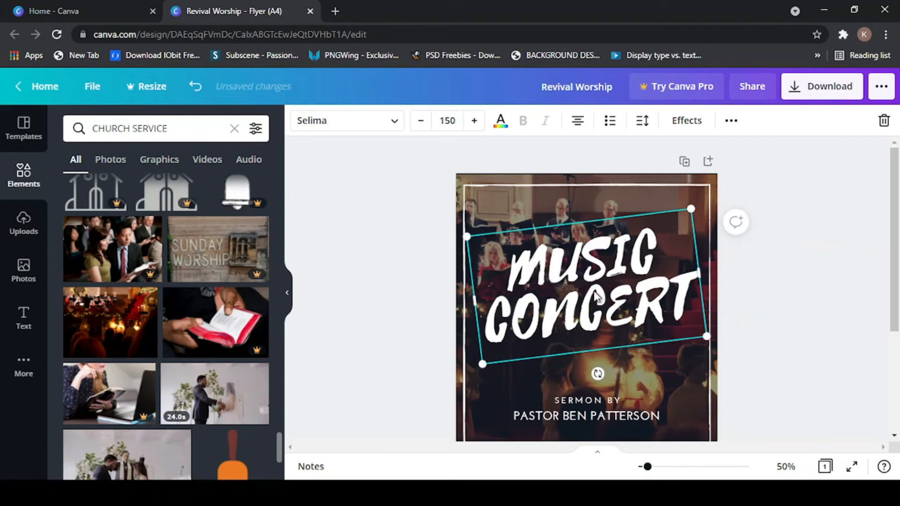
pyautogui.scroll(-3, 595, 296)
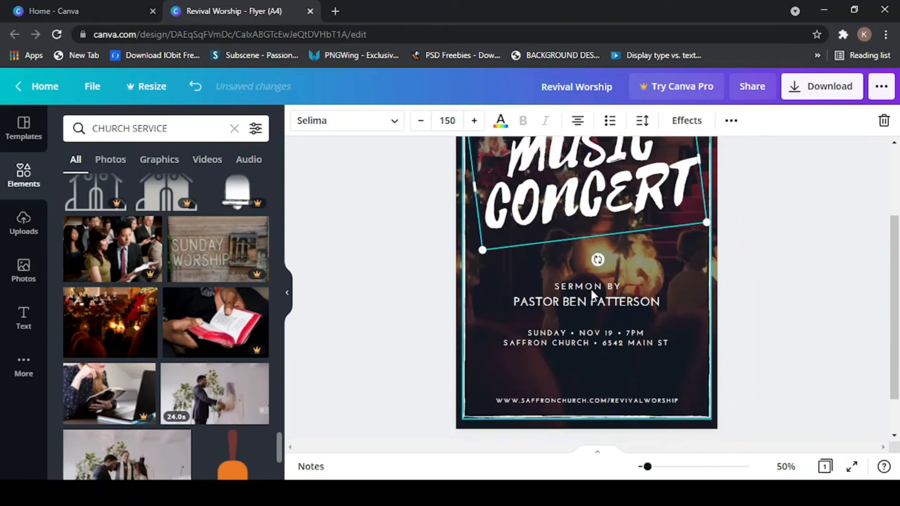
pyautogui.scroll(3, 587, 263)
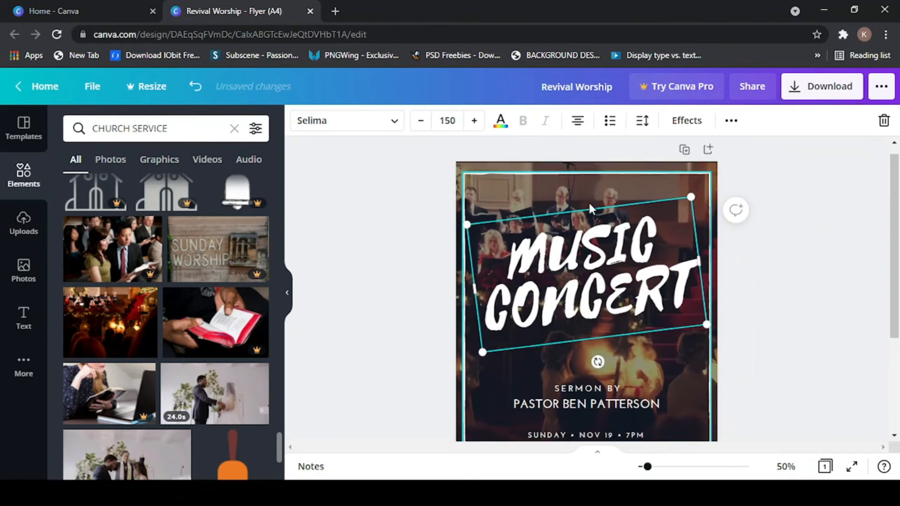
pyautogui.scroll(-3, 589, 201)
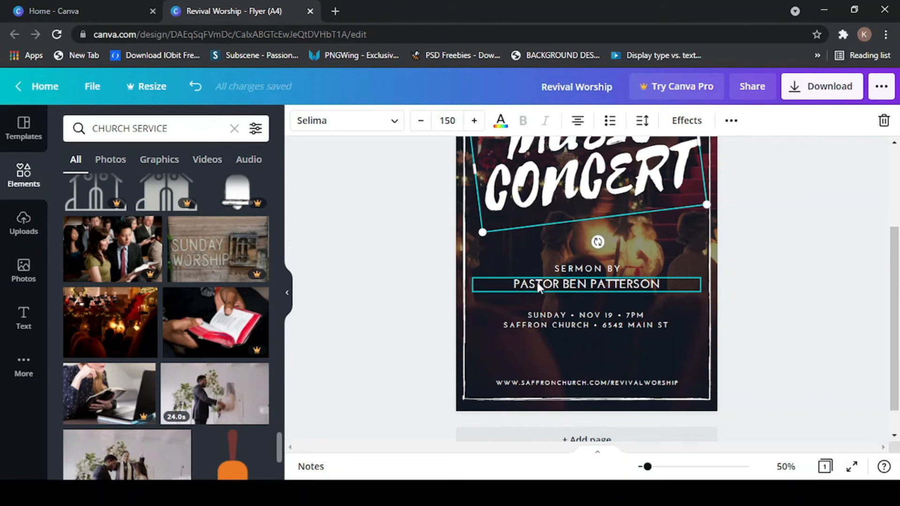
# - Replace the old name under SERMON BY with the new pastor's full name
pyautogui.click(577, 282)
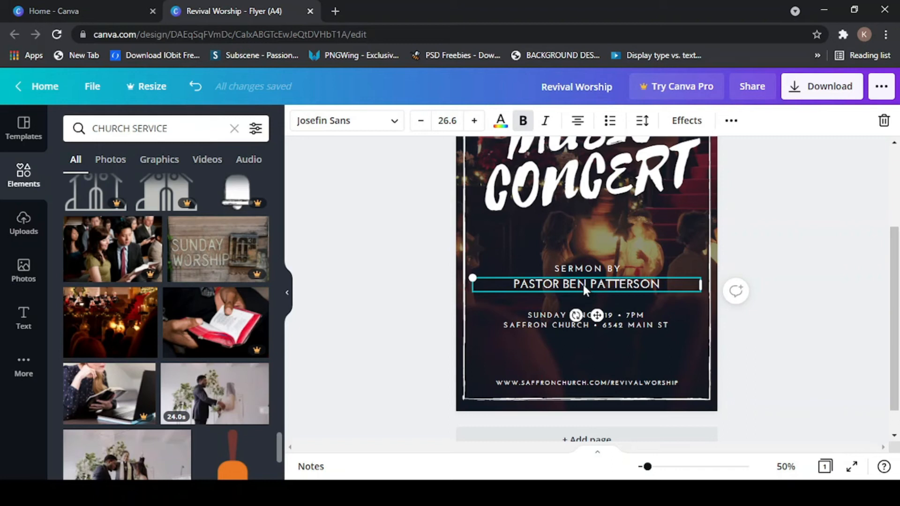
pyautogui.doubleClick(583, 285)
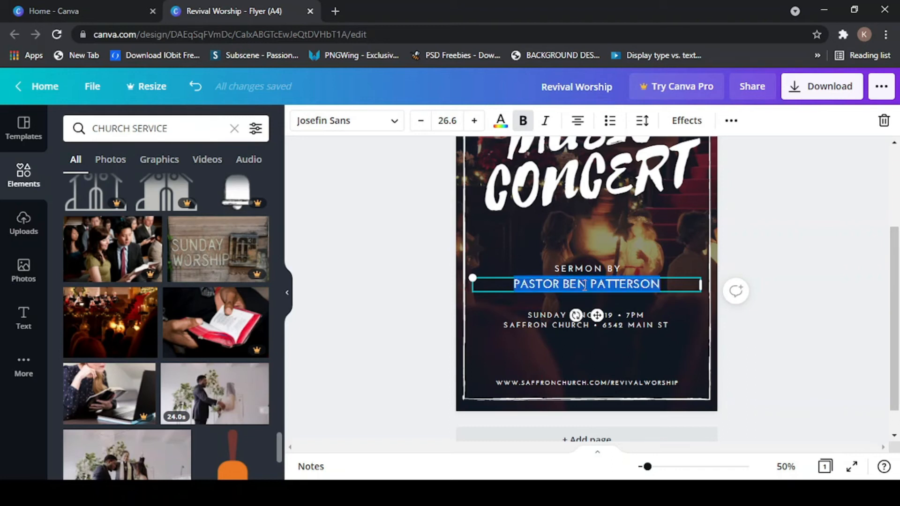
pyautogui.press('BackSpace')
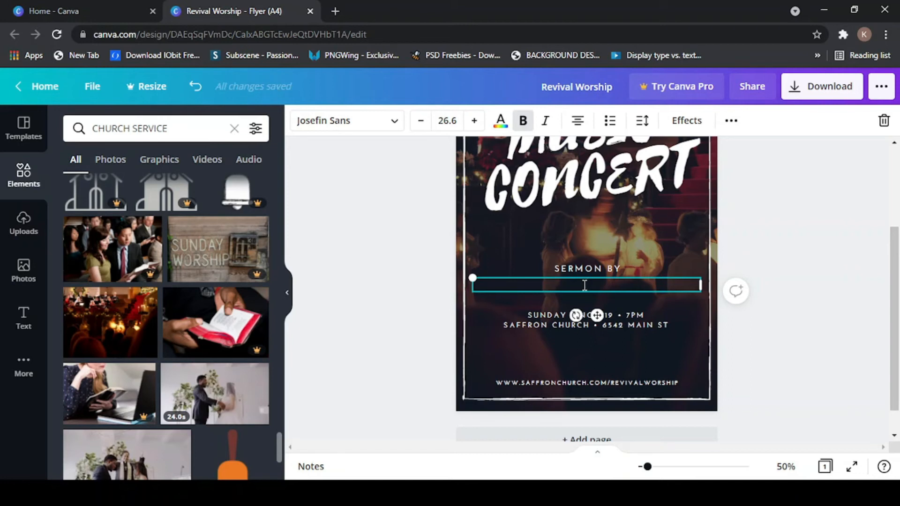
pyautogui.write('FA')
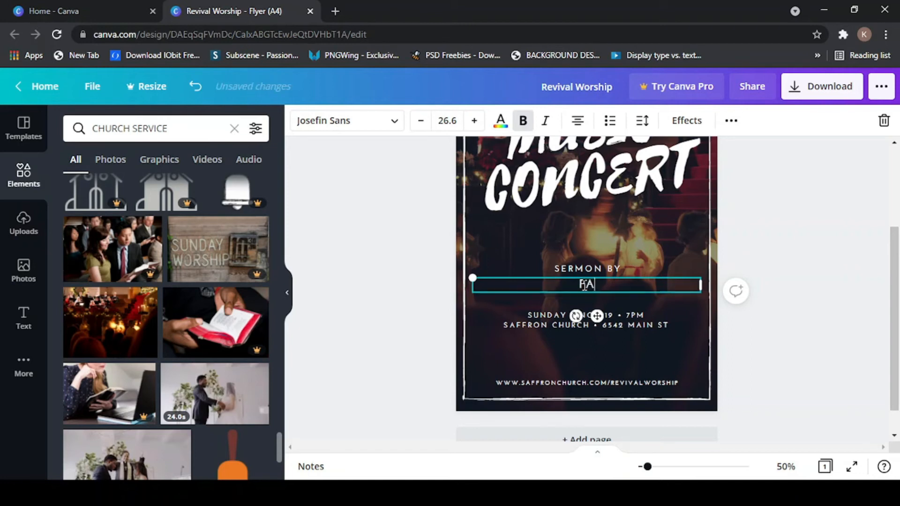
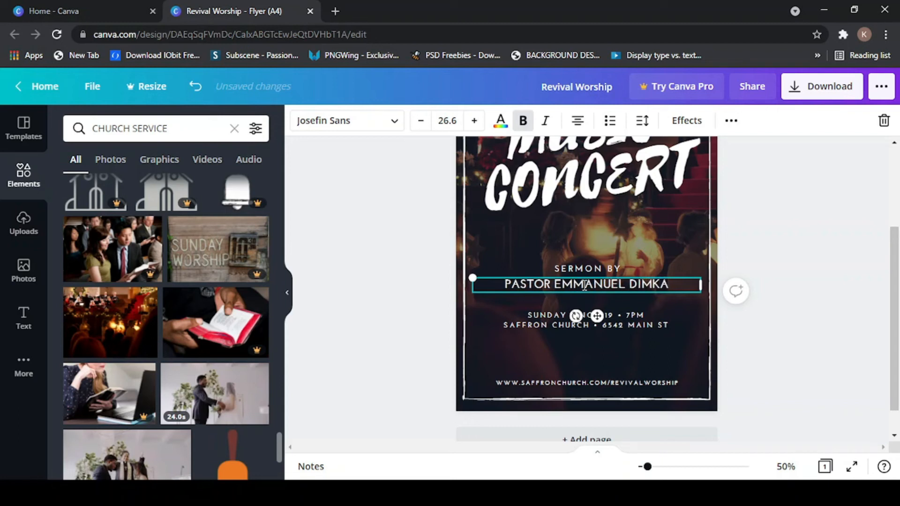
pyautogui.click(522, 229)
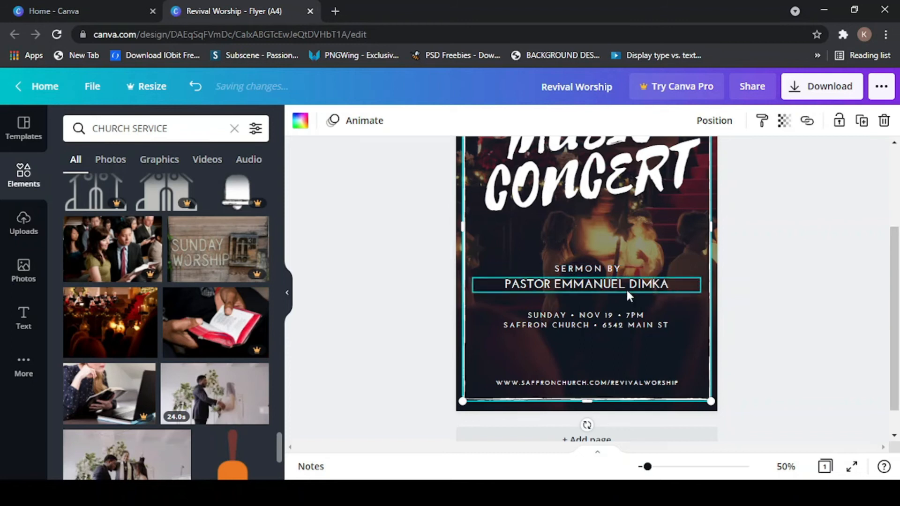
# - Change the date to SEPT 05 and the time to 8PM, and delete the street address
pyautogui.click(539, 314)
pyautogui.click(539, 313)
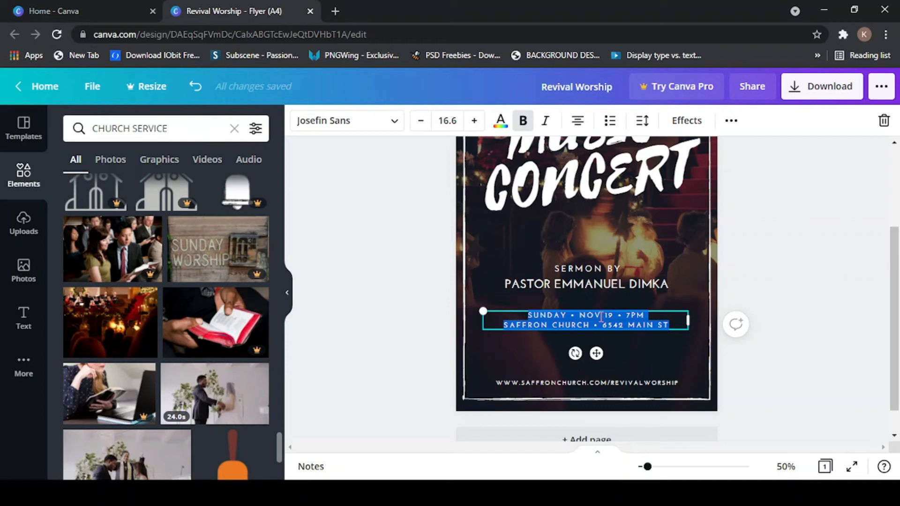
pyautogui.click(600, 318)
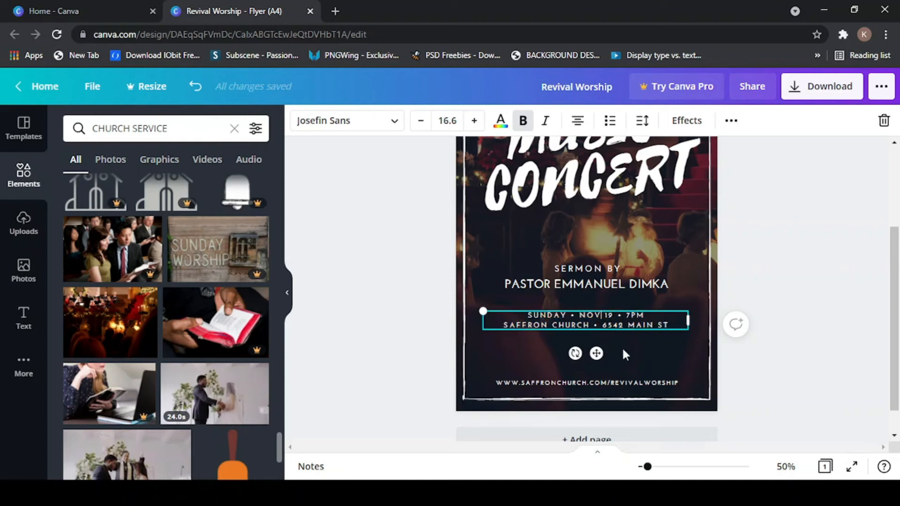
pyautogui.press('BackSpace')
pyautogui.press('BackSpace')
pyautogui.press('BackSpace')
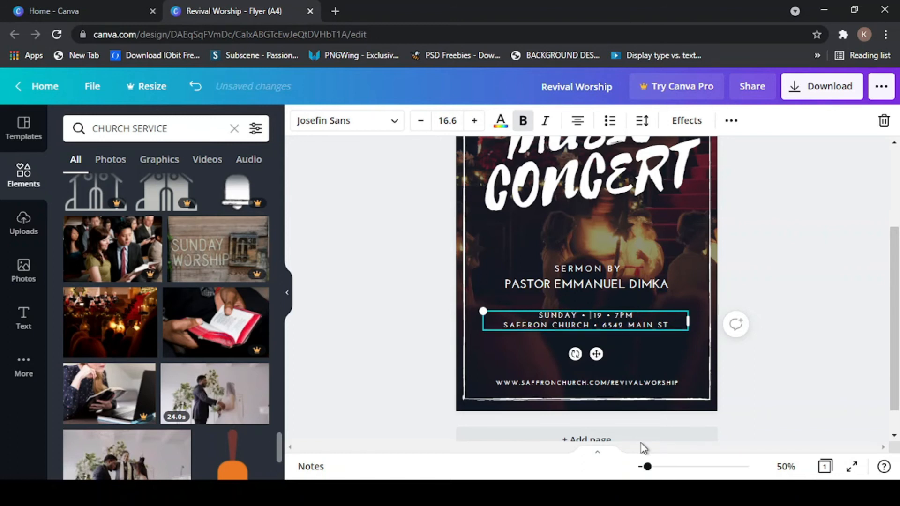
pyautogui.write('SEPT ')
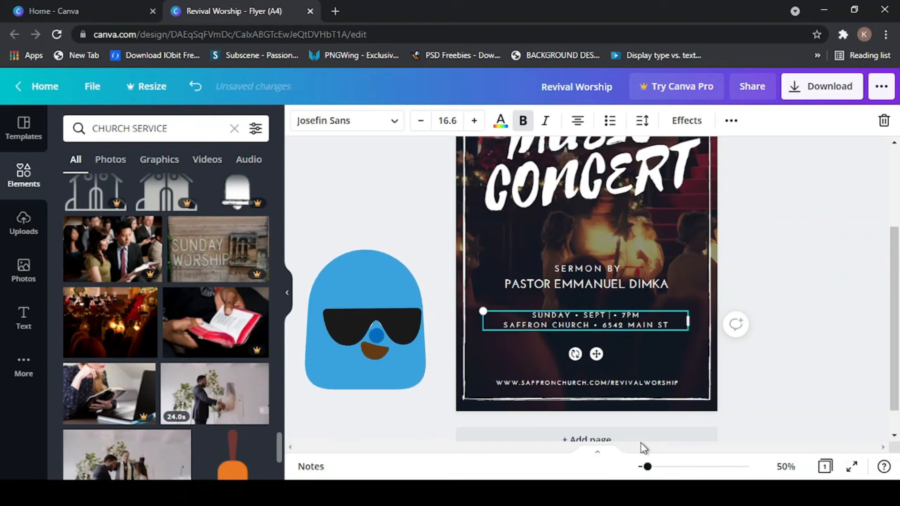
pyautogui.write('05')
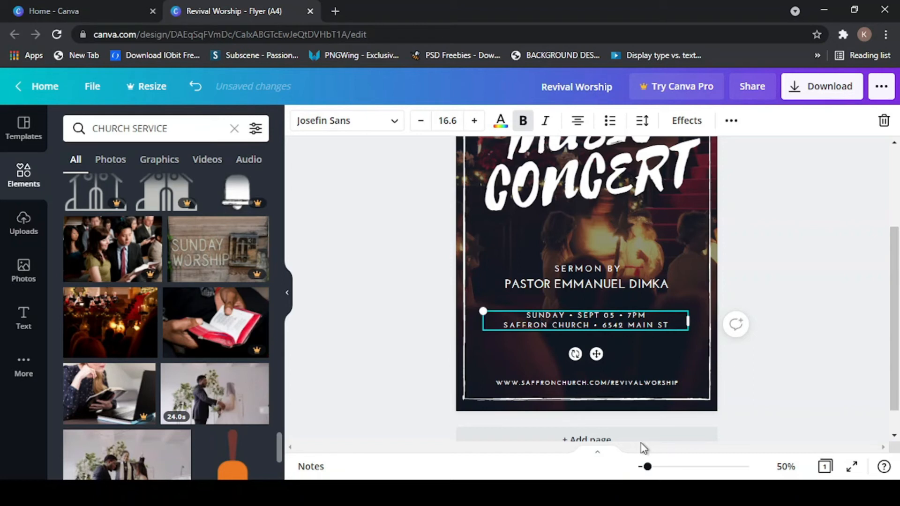
pyautogui.press('BackSpace')
pyautogui.write('8')
pyautogui.press('BackSpace')
pyautogui.press('BackSpace')
pyautogui.press('BackSpace')
pyautogui.press('BackSpace')
pyautogui.press('BackSpace')
pyautogui.press('BackSpace')
pyautogui.press('BackSpace')
pyautogui.press('BackSpace')
pyautogui.press('BackSpace')
pyautogui.press('BackSpace')
pyautogui.press('BackSpace')
pyautogui.press('BackSpace')
pyautogui.press('BackSpace')
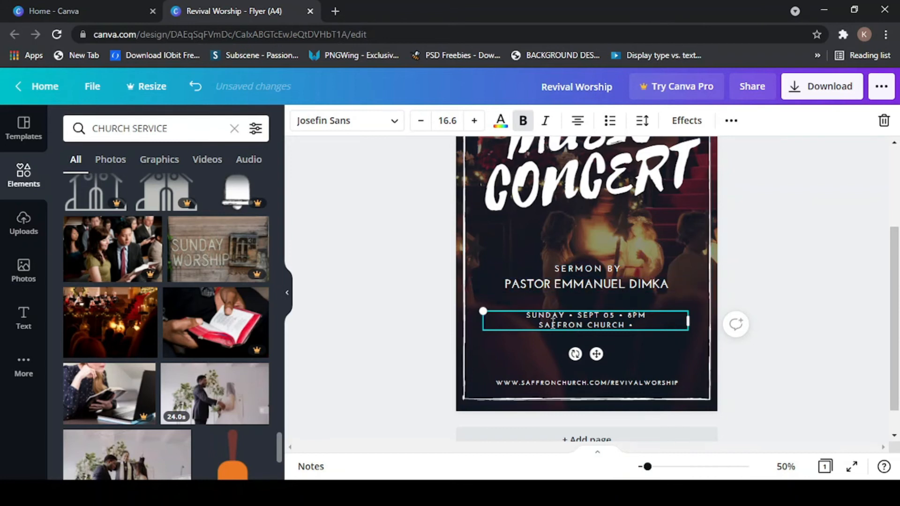
pyautogui.click(655, 241)
# - Move the date and venue block up slightly, keeping it centred on the page
pyautogui.click(589, 319)
pyautogui.moveTo(562, 316); pyautogui.dragTo(561, 315)
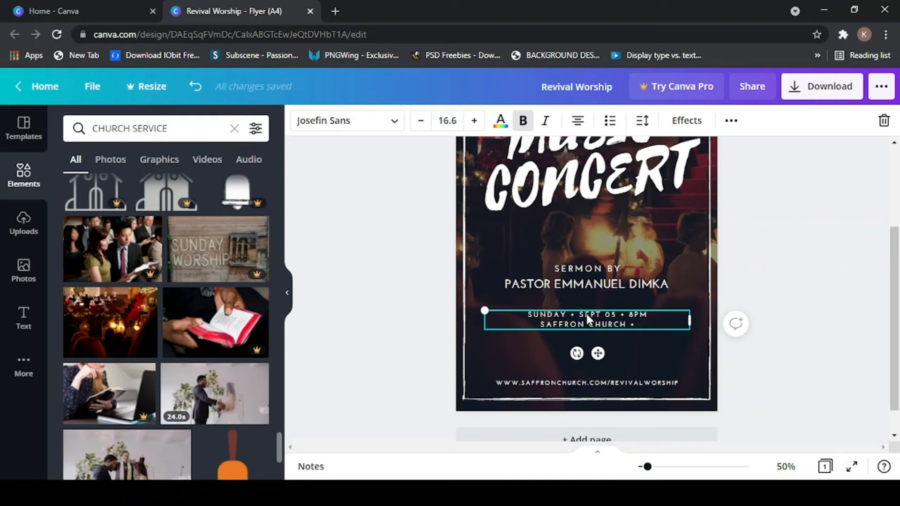
pyautogui.moveTo(587, 314); pyautogui.dragTo(584, 309)
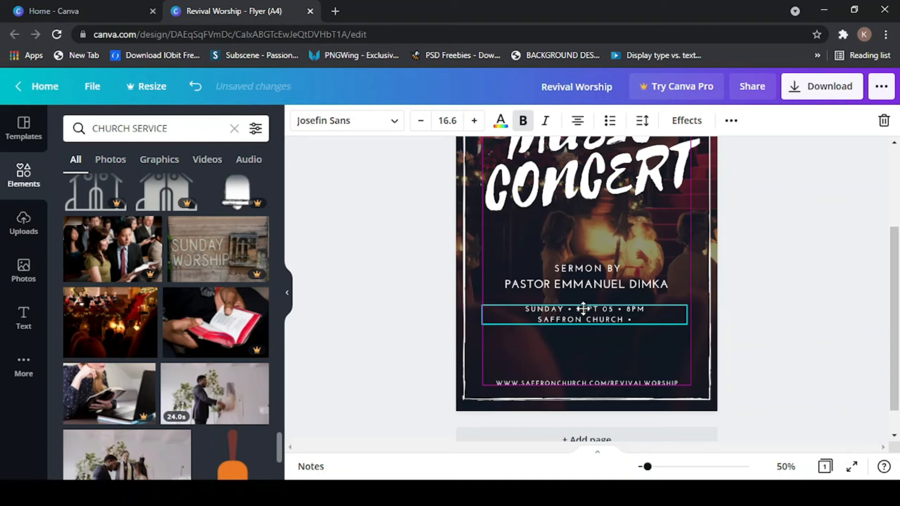
# - Deselect the date block, select the MUSIC CONCERT heading, and show its Effects styles
pyautogui.moveTo(583, 308); pyautogui.dragTo(583, 308)
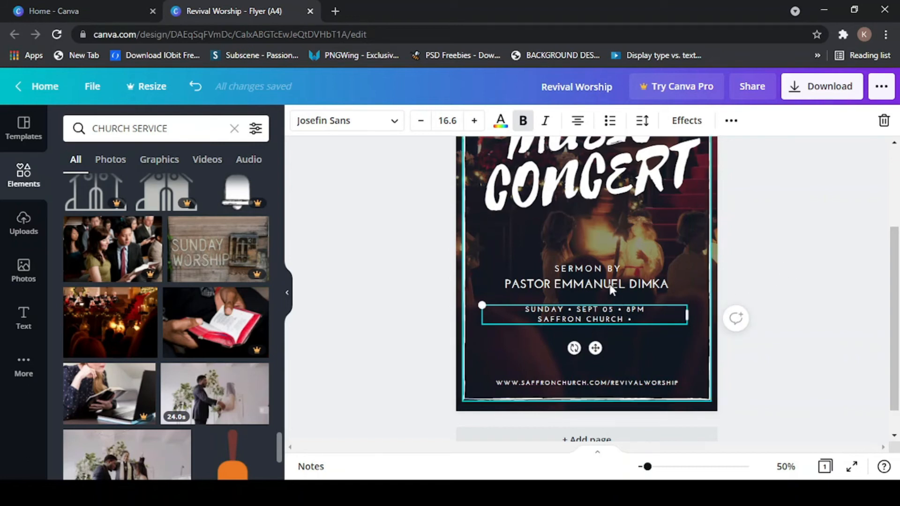
pyautogui.scroll(3, 597, 273)
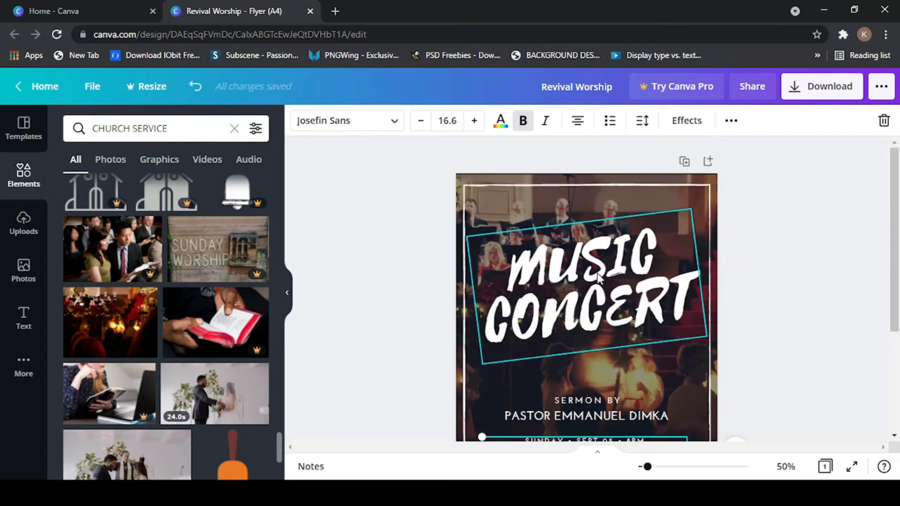
pyautogui.scroll(-3, 597, 273)
pyautogui.scroll(3, 597, 273)
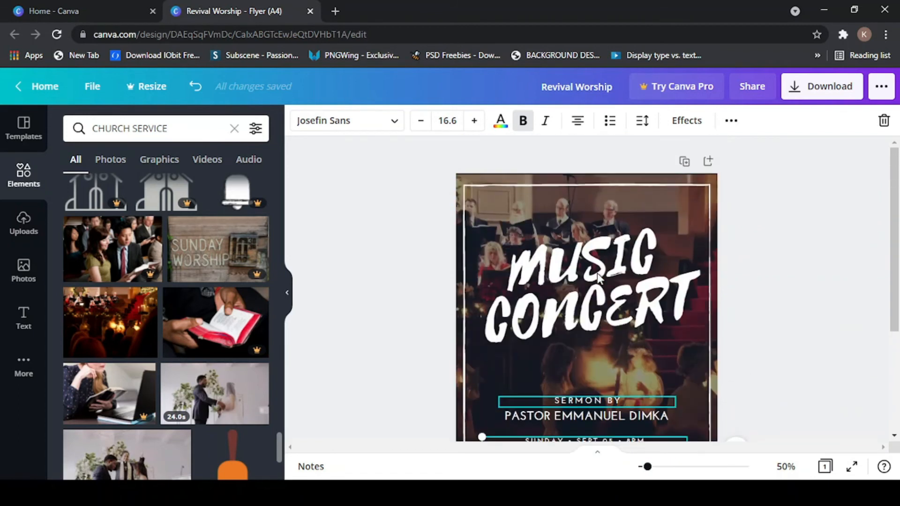
pyautogui.scroll(-3, 598, 273)
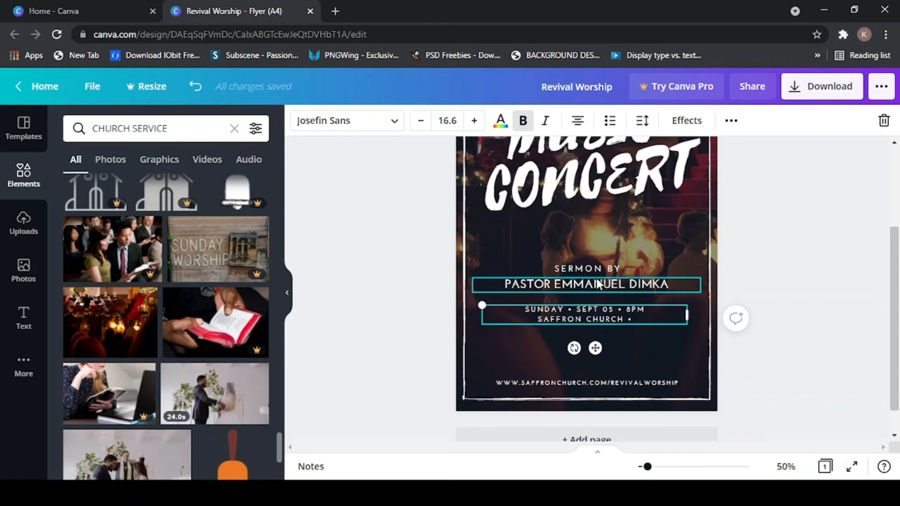
pyautogui.scroll(3, 598, 284)
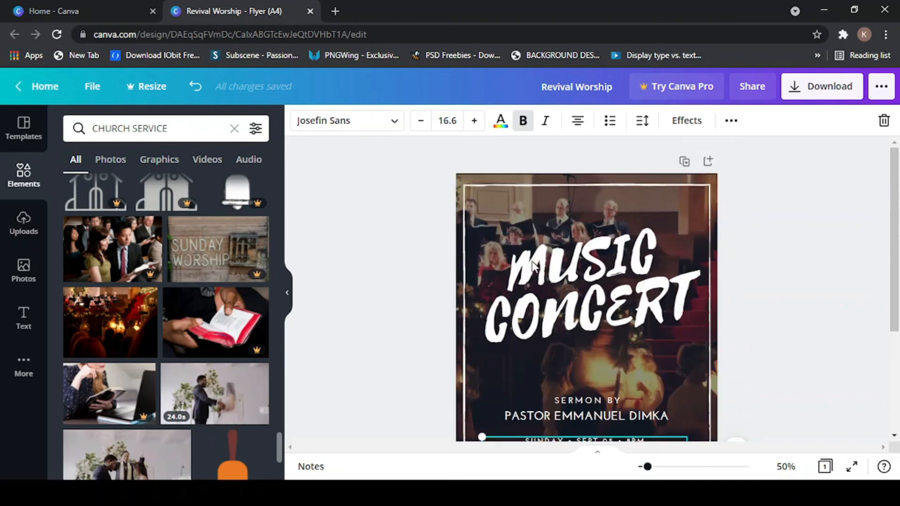
pyautogui.scroll(-3, 560, 307)
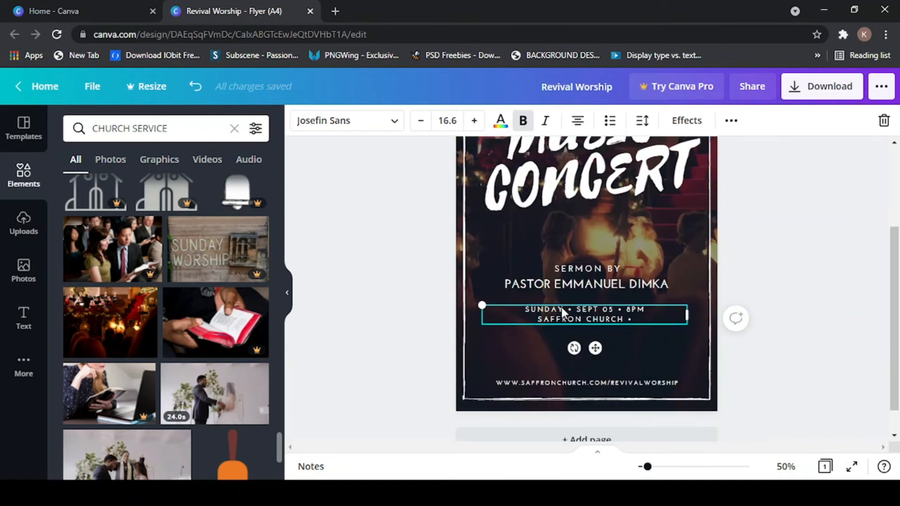
pyautogui.scroll(3, 561, 308)
pyautogui.scroll(-3, 561, 307)
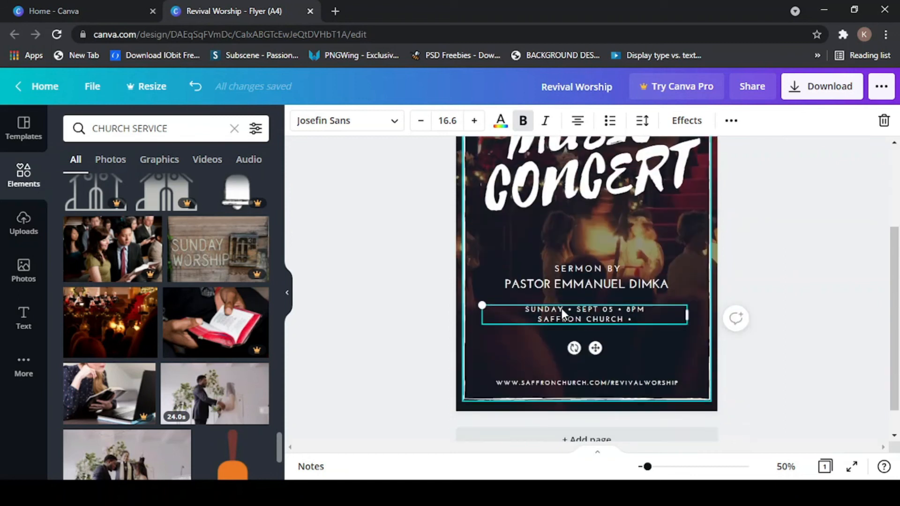
pyautogui.click(822, 215)
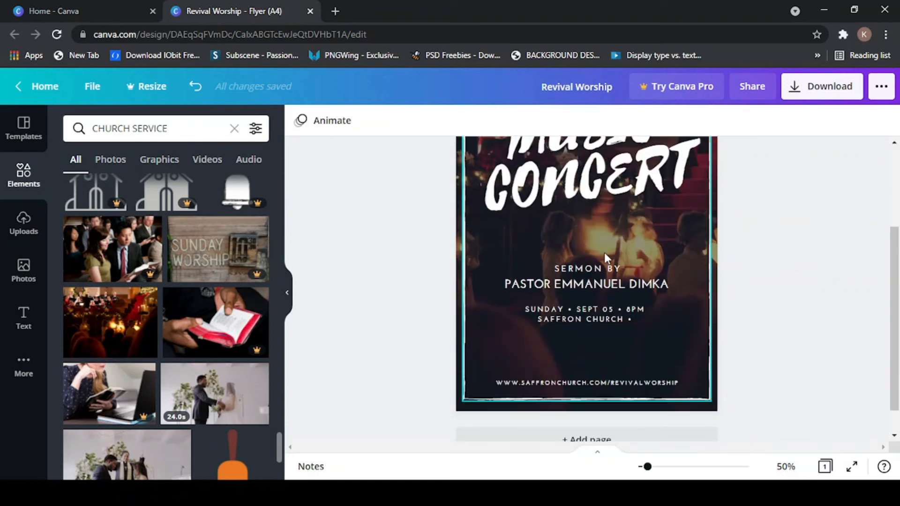
pyautogui.scroll(2, 604, 254)
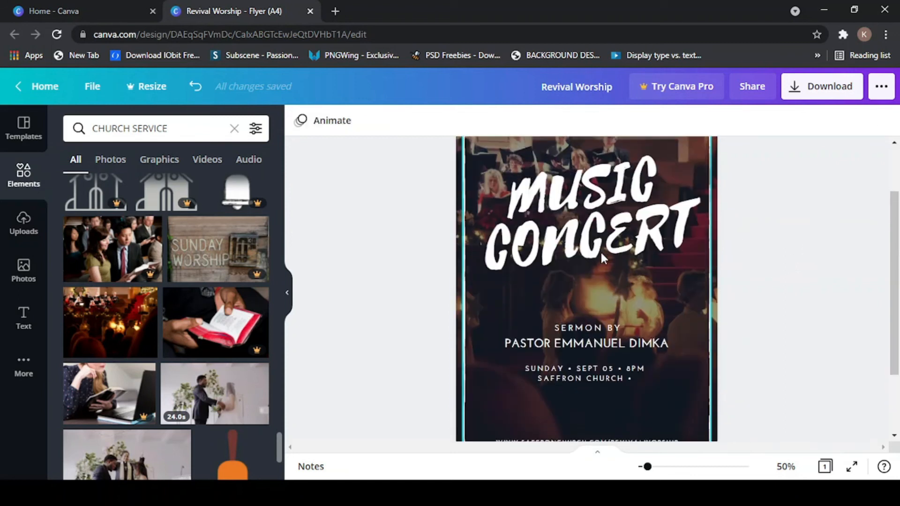
pyautogui.click(555, 196)
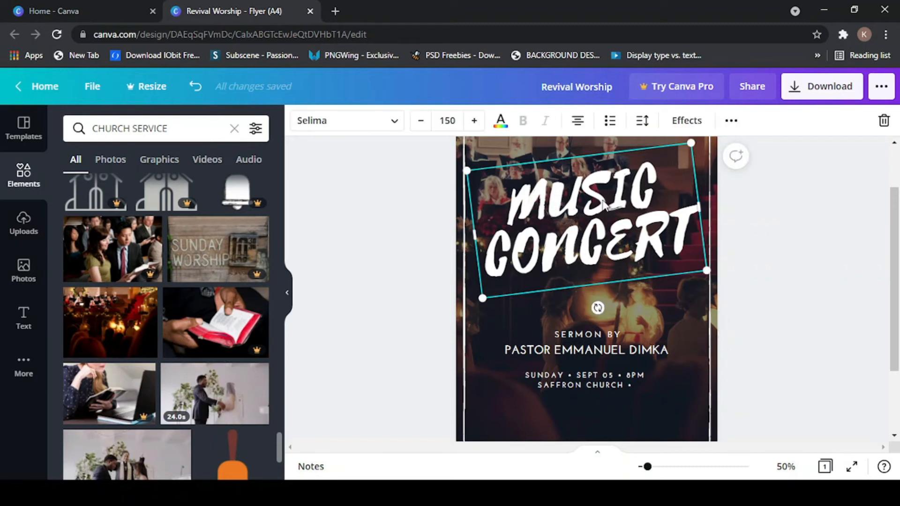
pyautogui.click(692, 123)
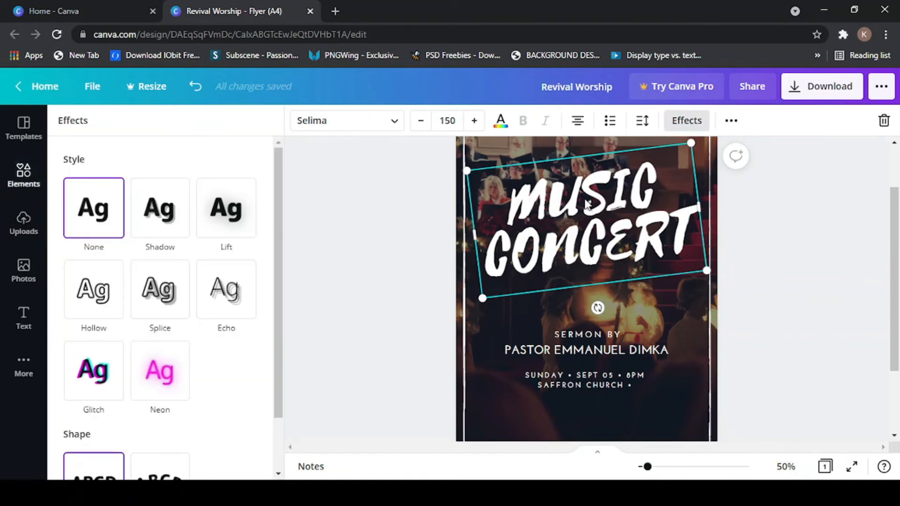
# - Add a Shadow effect to MUSIC CONCERT with offset 38 and direction -54
pyautogui.click(836, 195)
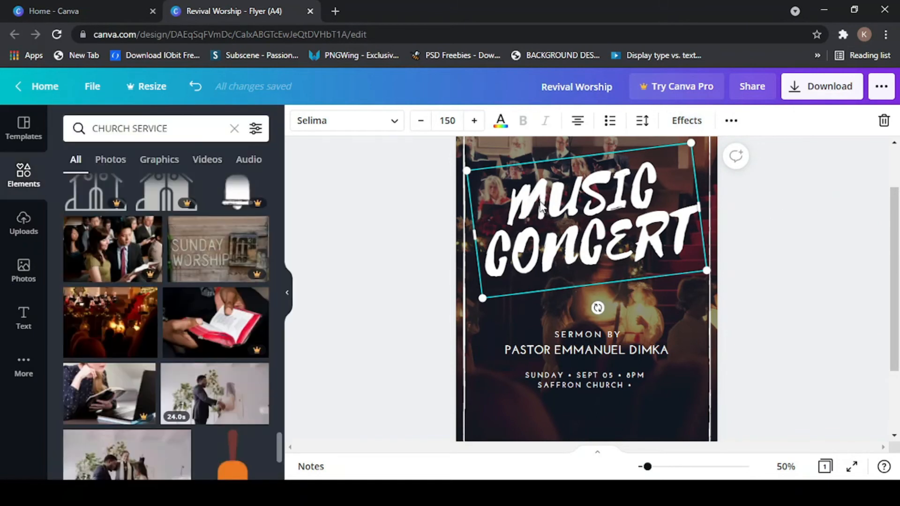
pyautogui.click(389, 225)
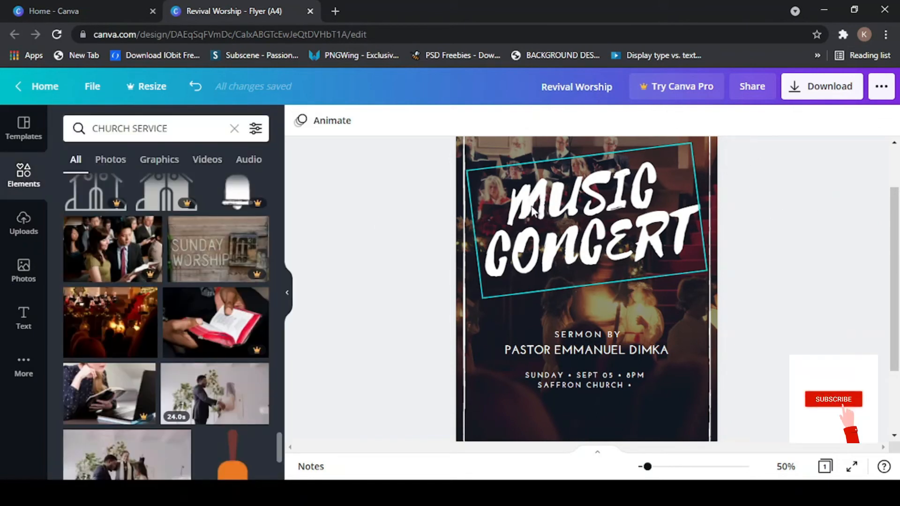
pyautogui.click(534, 211)
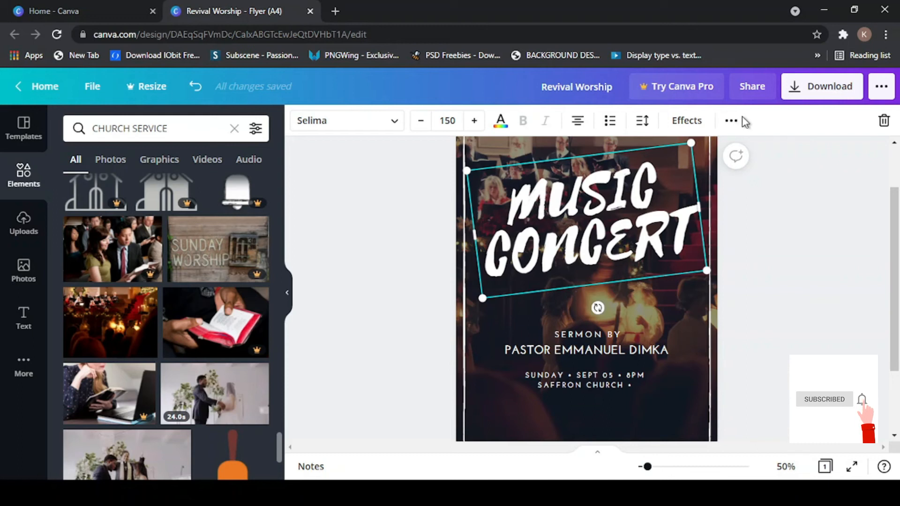
pyautogui.click(686, 121)
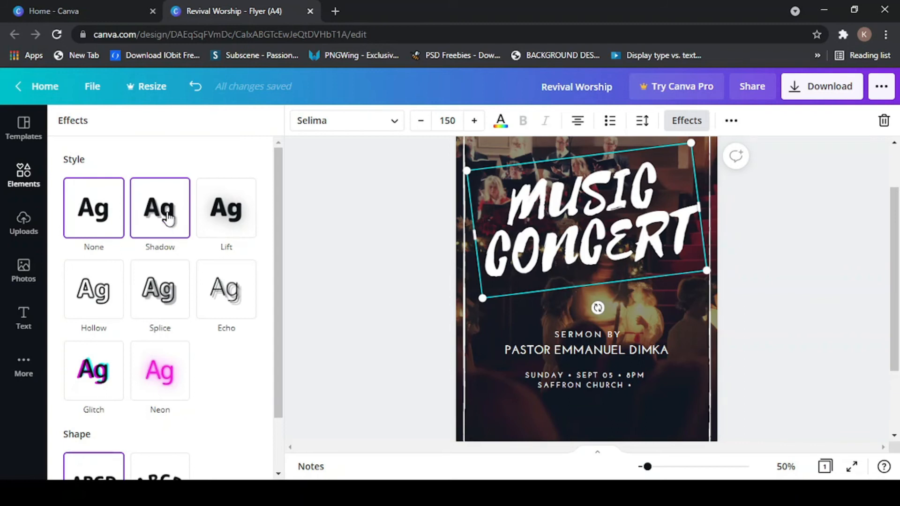
pyautogui.click(168, 218)
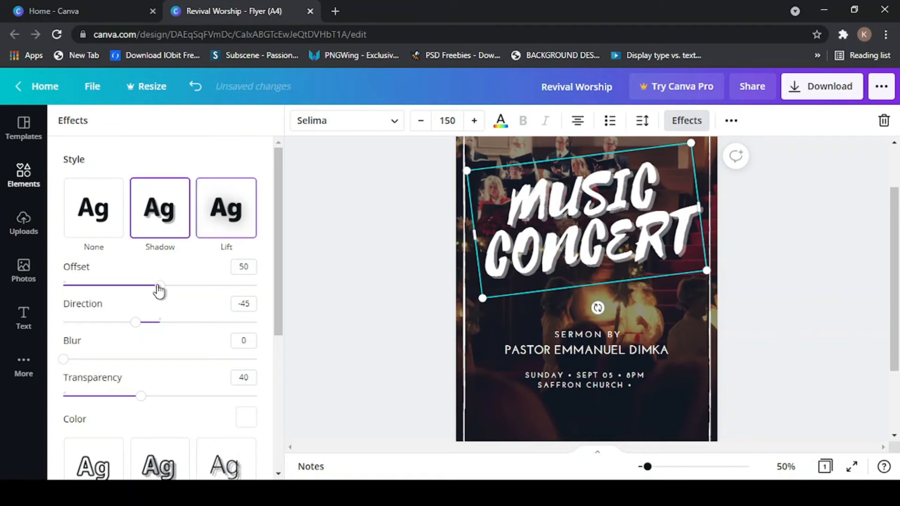
pyautogui.moveTo(160, 288); pyautogui.dragTo(137, 285)
pyautogui.moveTo(135, 323); pyautogui.dragTo(134, 342)
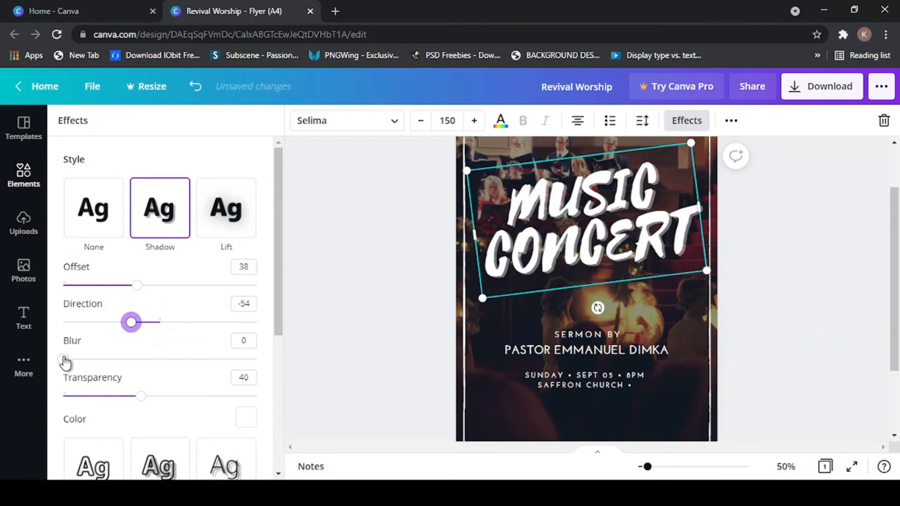
pyautogui.scroll(-3, 129, 381)
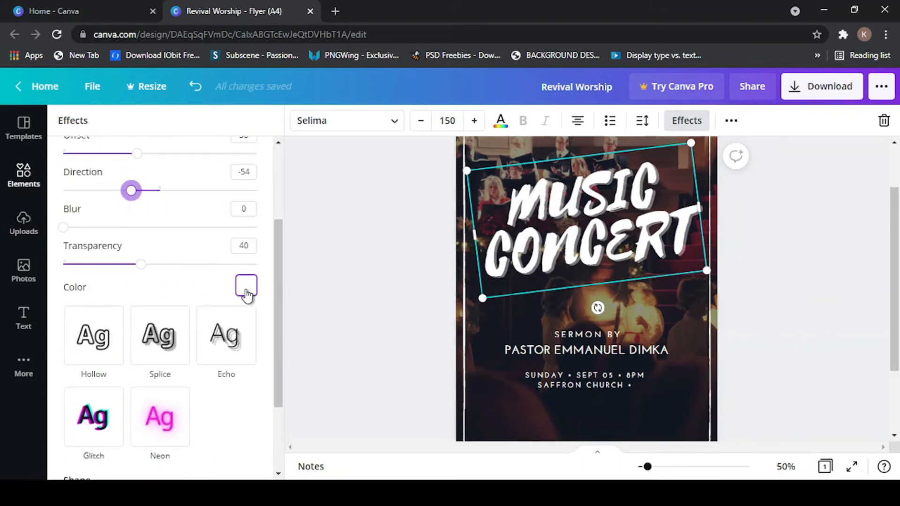
# - Try several shadow colours, settle on Bright red #ff1616, and close the panel
pyautogui.click(246, 295)
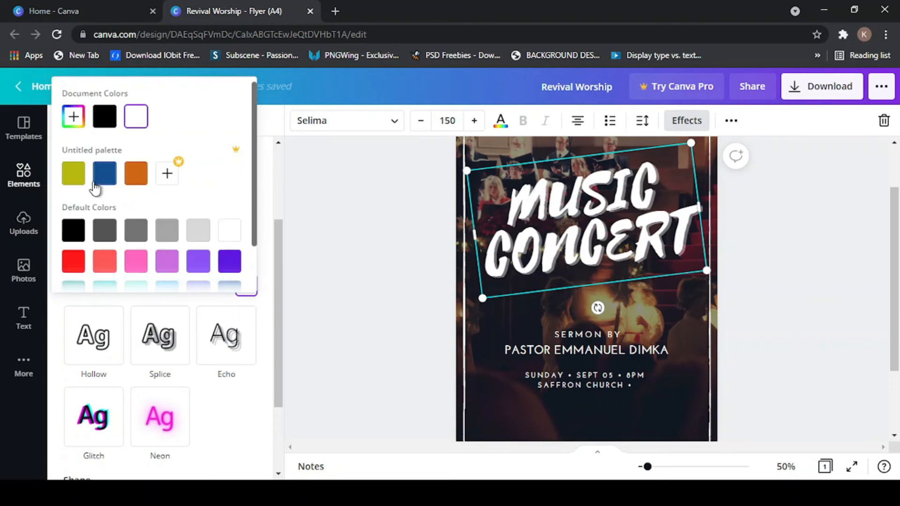
pyautogui.click(73, 262)
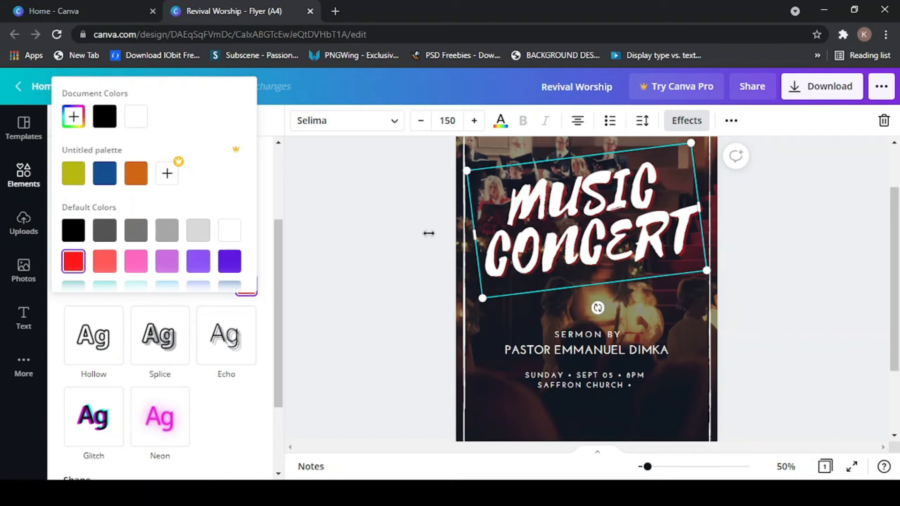
pyautogui.click(74, 175)
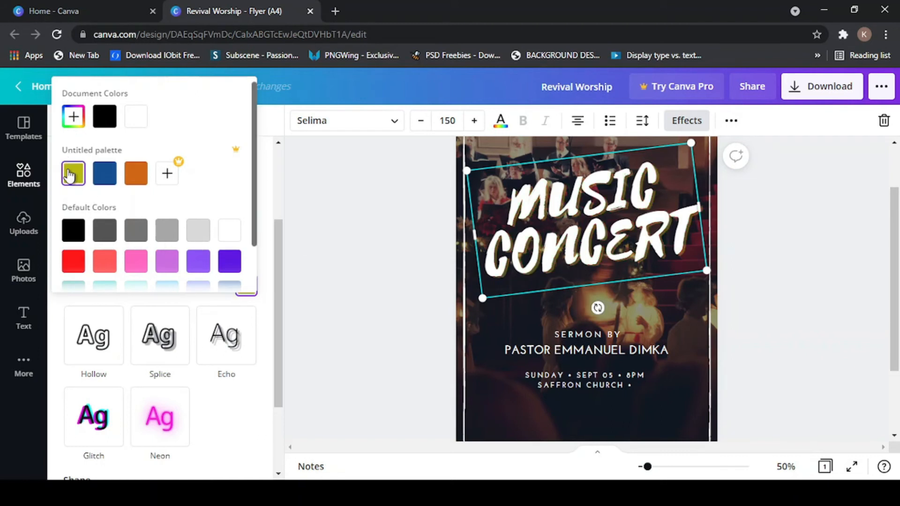
pyautogui.click(136, 261)
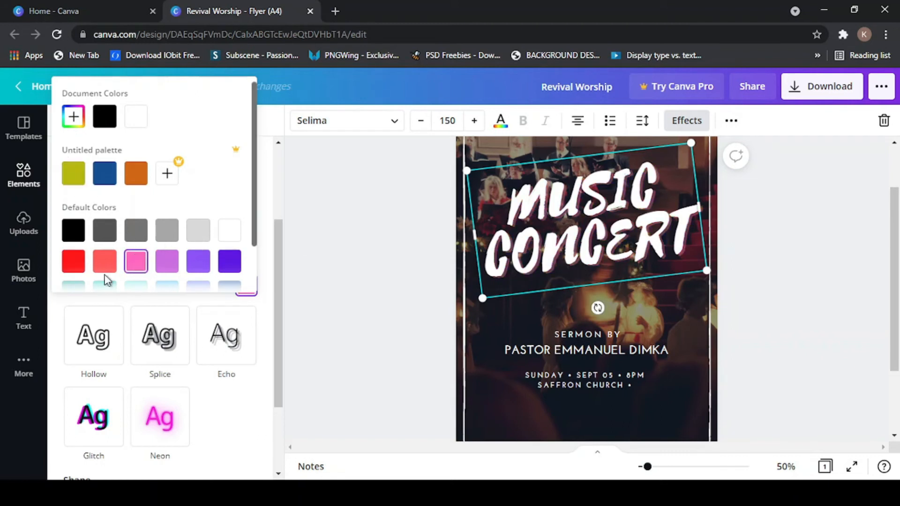
pyautogui.click(105, 232)
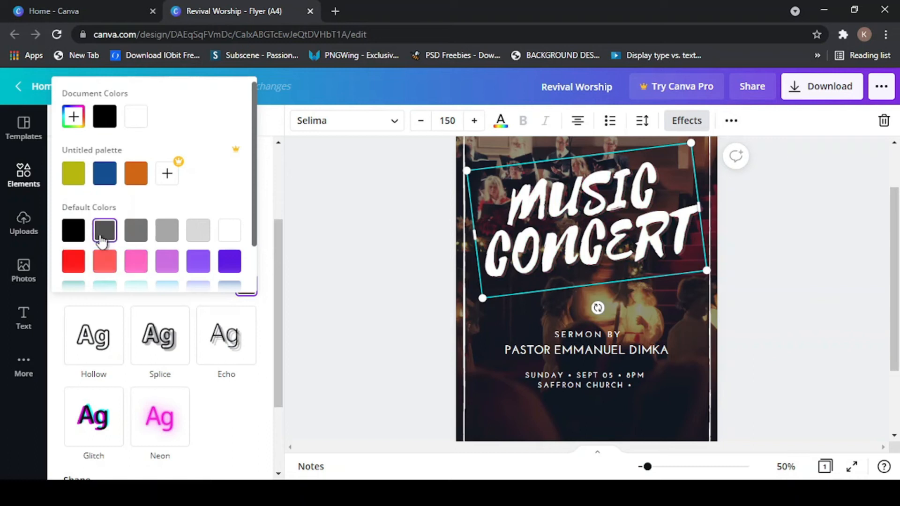
pyautogui.click(83, 261)
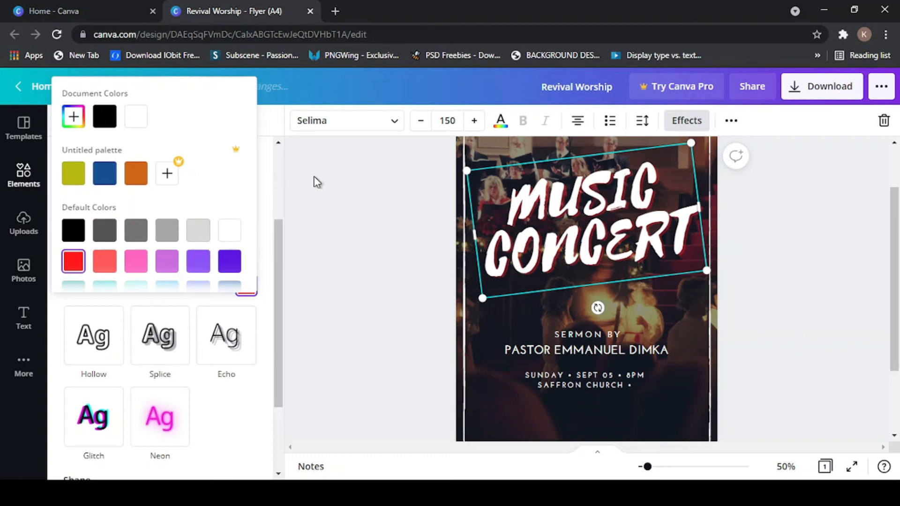
pyautogui.click(327, 201)
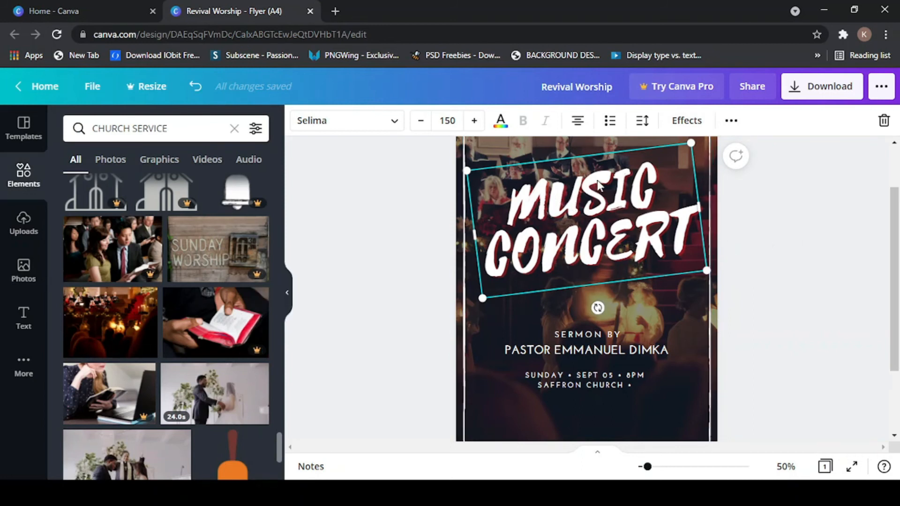
# - Nudge the MUSIC CONCERT heading by dragging and arrow keys until it's horizontally centred
pyautogui.moveTo(597, 180); pyautogui.dragTo(604, 179)
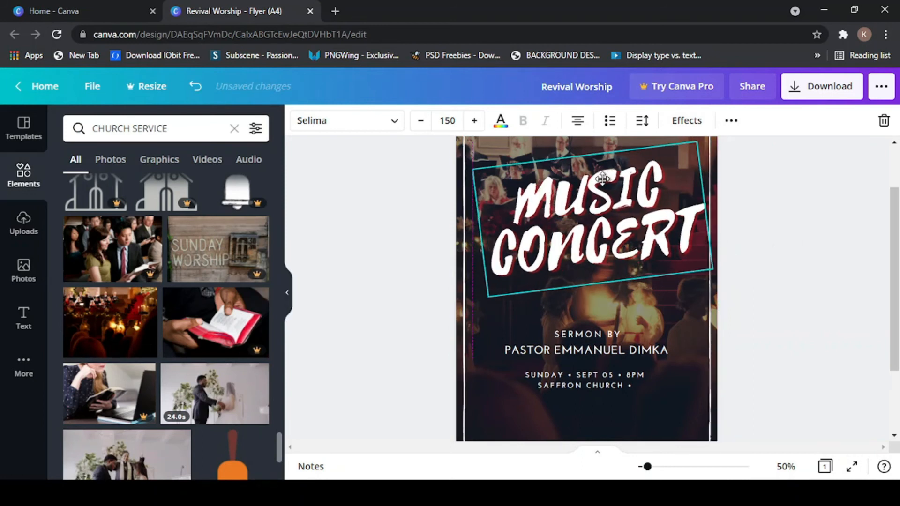
pyautogui.click(603, 179)
pyautogui.click(363, 210)
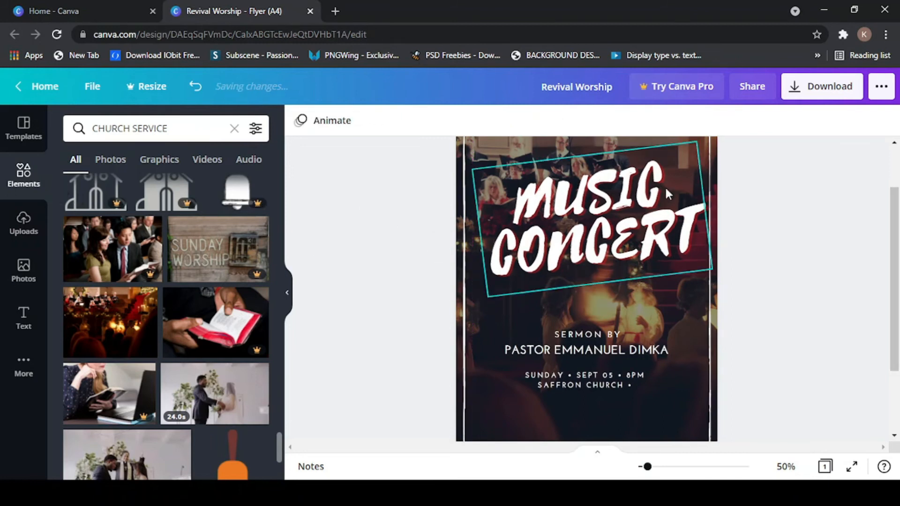
pyautogui.scroll(-2, 634, 270)
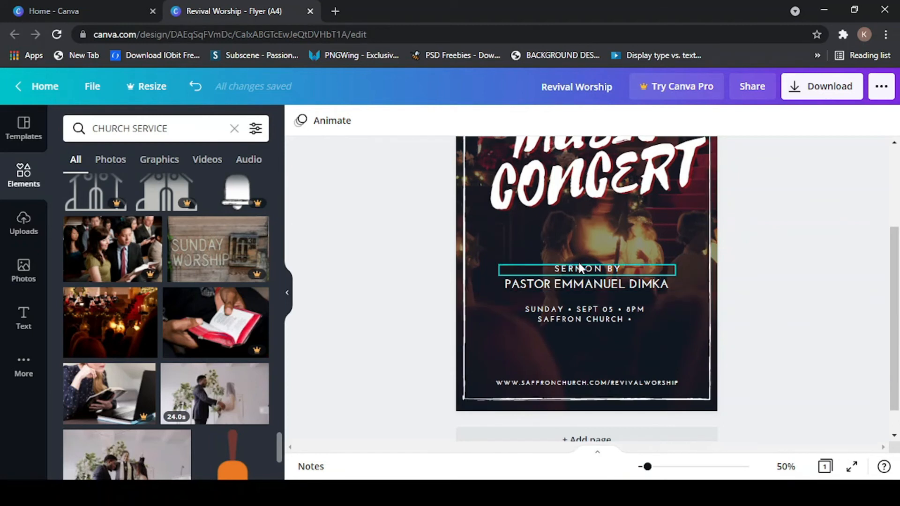
pyautogui.scroll(2, 580, 271)
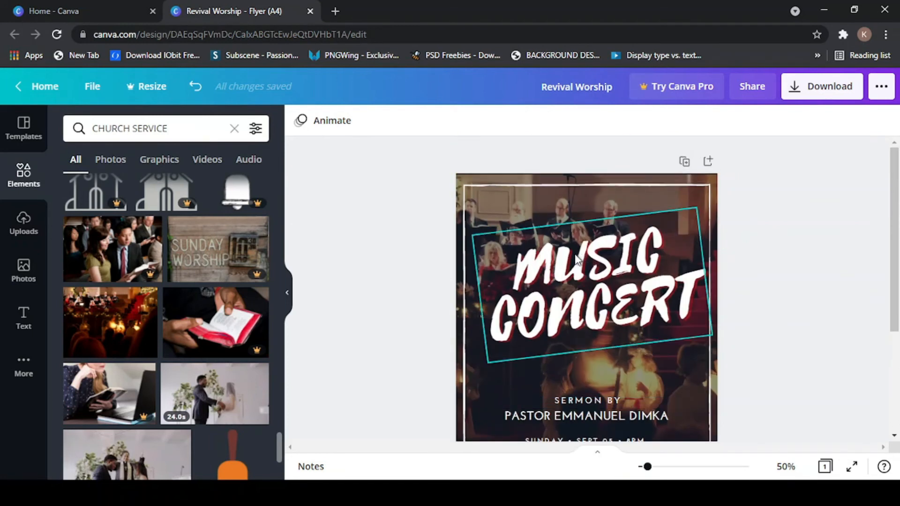
pyautogui.click(576, 260)
pyautogui.press('Left')
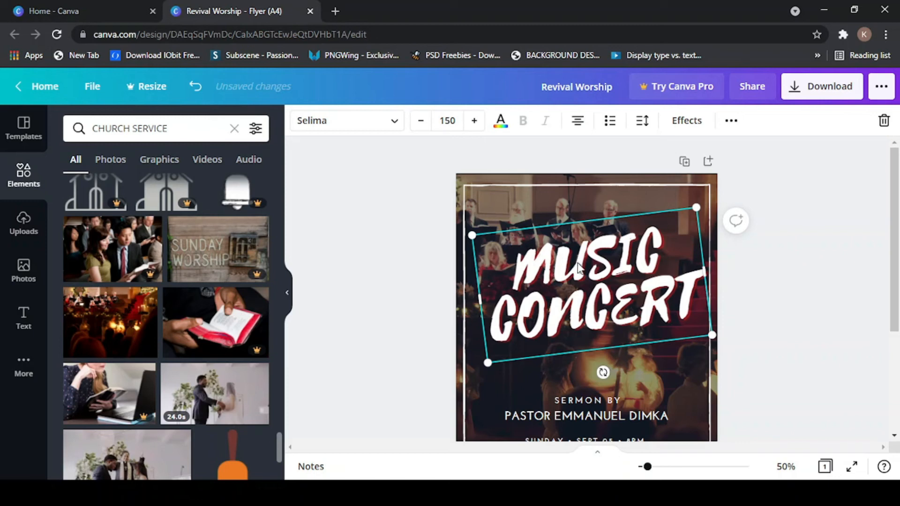
pyautogui.moveTo(577, 269); pyautogui.dragTo(571, 257)
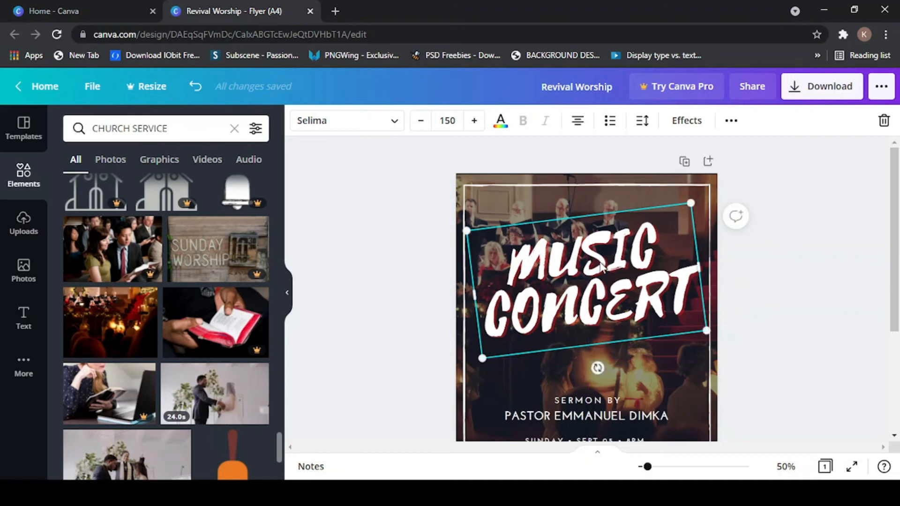
pyautogui.press('Right')
pyautogui.press('Right')
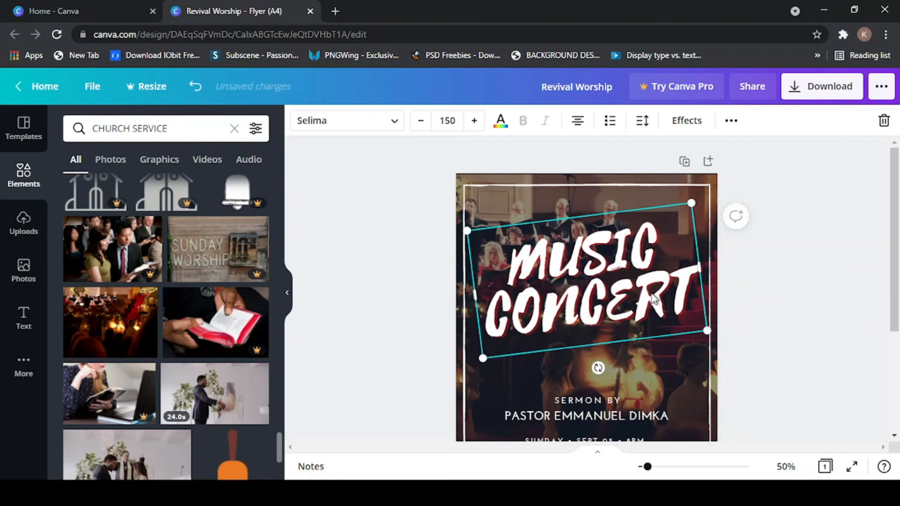
pyautogui.scroll(-5, 657, 282)
pyautogui.scroll(3, 618, 264)
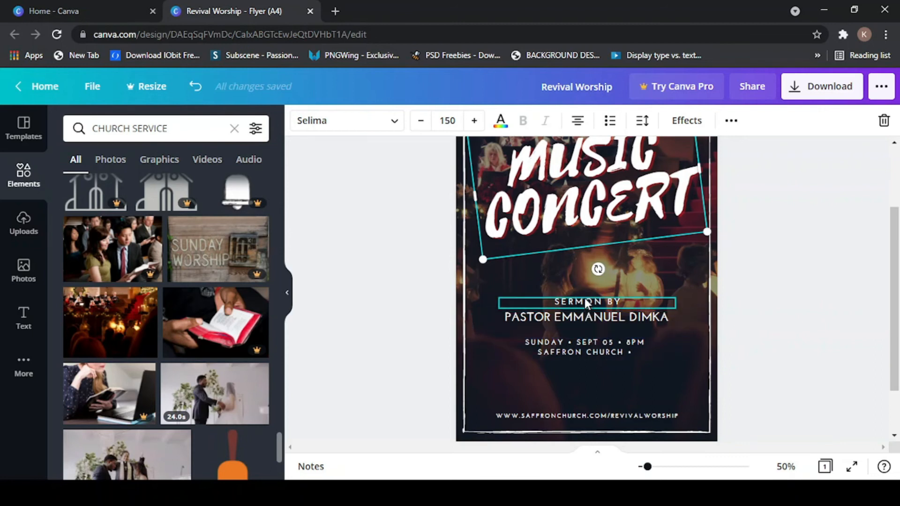
# - Raise the SERMON BY line and the pastor's name together, closer beneath the MUSIC CONCERT title
pyautogui.moveTo(584, 298); pyautogui.dragTo(584, 277)
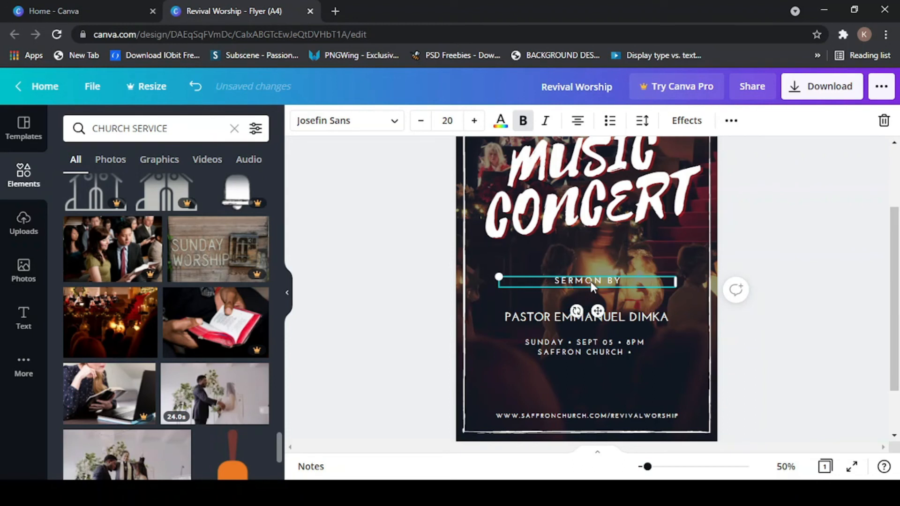
pyautogui.hotkey('ctrl', 'z')
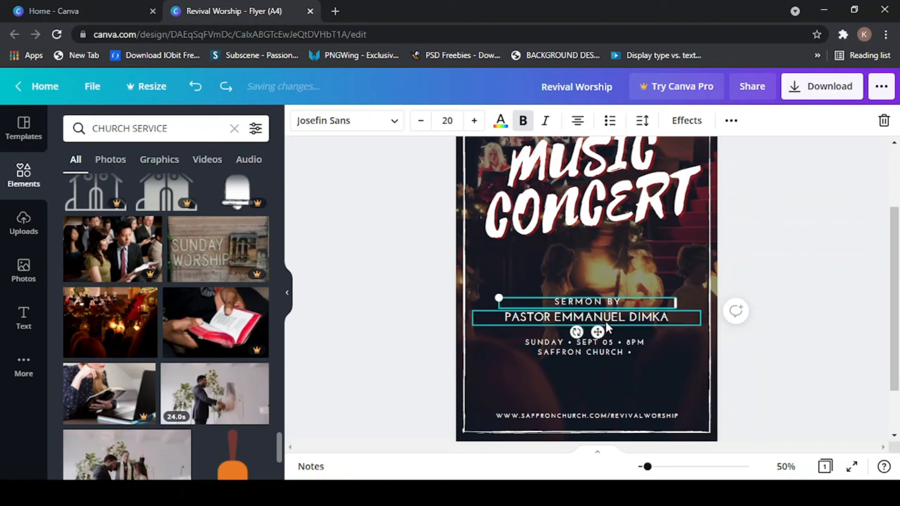
pyautogui.click(785, 281)
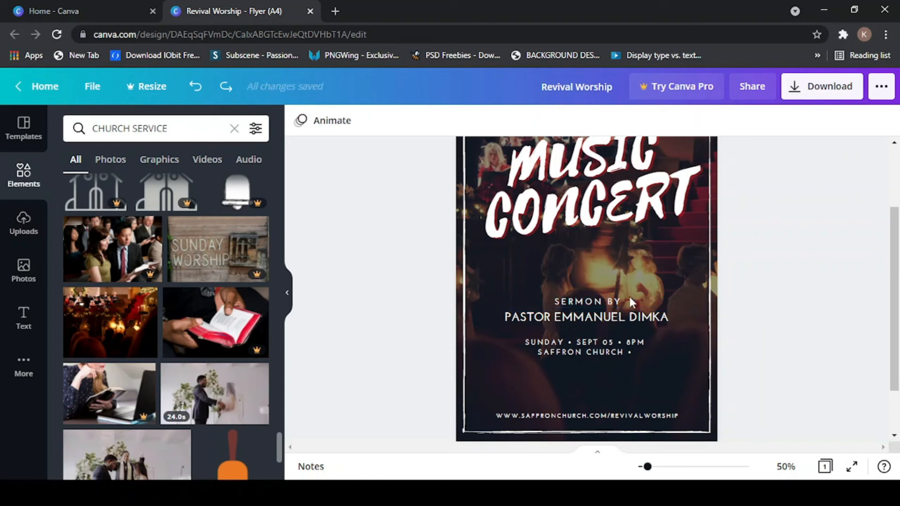
pyautogui.click(565, 300)
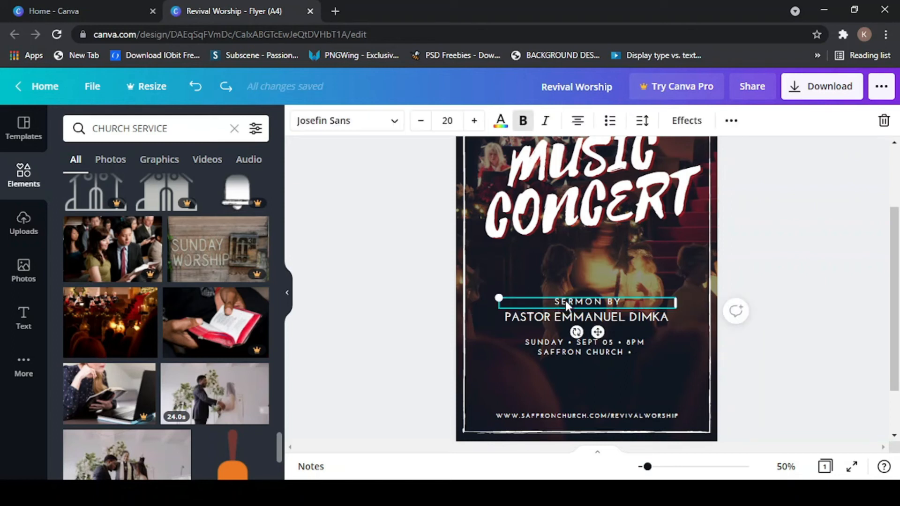
pyautogui.keyDown('shift'); pyautogui.click(531, 318); pyautogui.keyUp('shift')
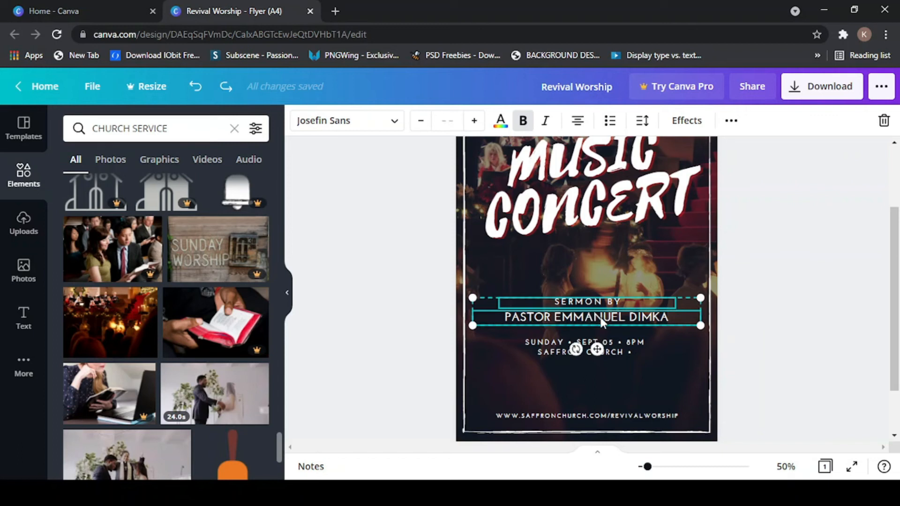
pyautogui.moveTo(603, 317); pyautogui.dragTo(598, 289)
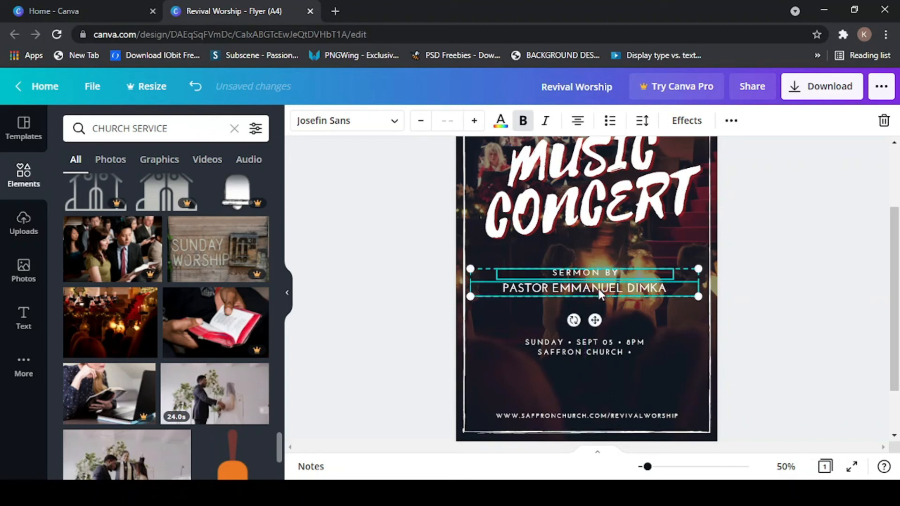
pyautogui.click(770, 268)
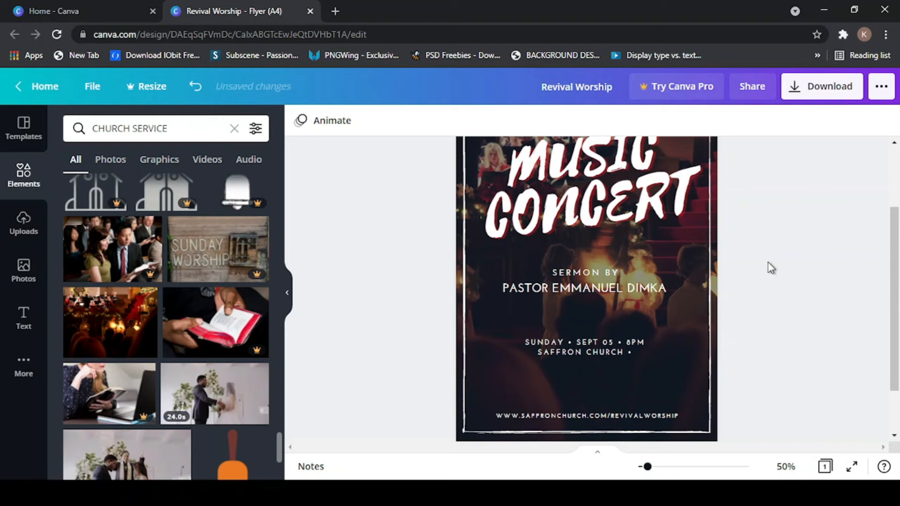
pyautogui.scroll(2, 619, 277)
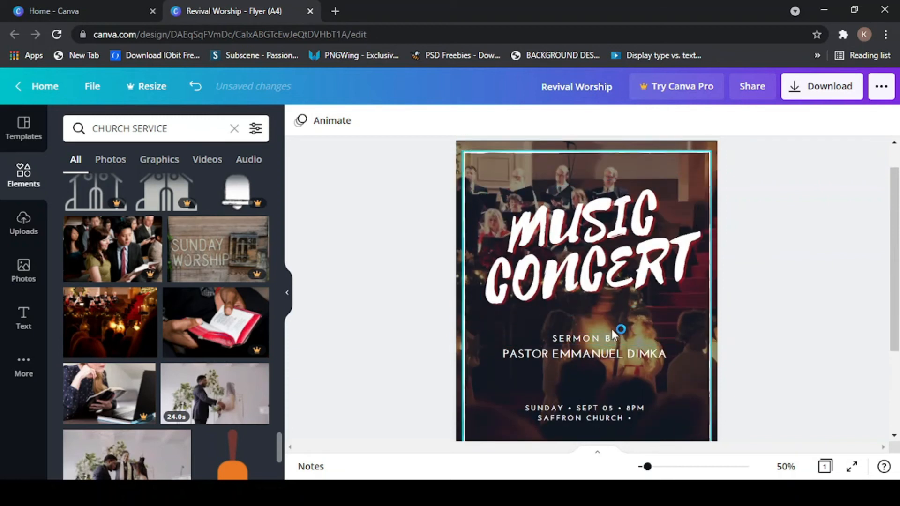
# - Change the SERMON BY credit line to read MUSIC BY
pyautogui.scroll(-2, 613, 334)
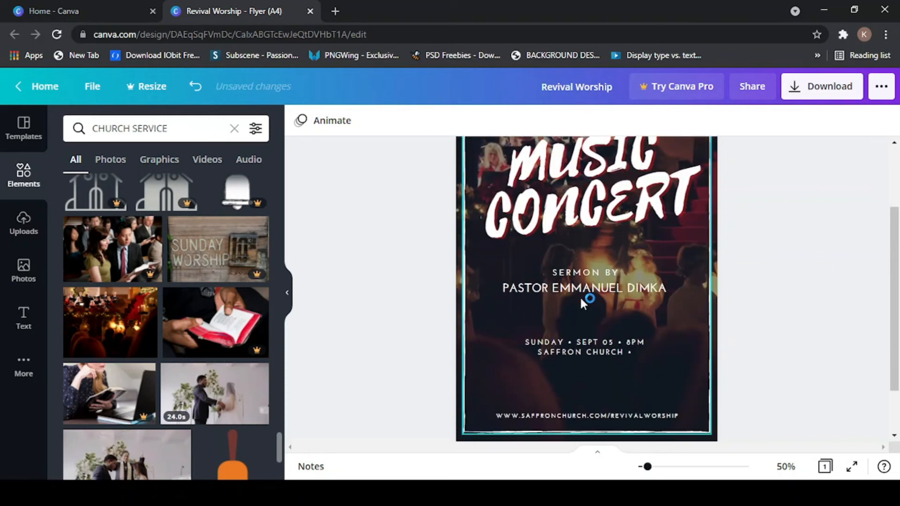
pyautogui.click(593, 270)
pyautogui.click(593, 270)
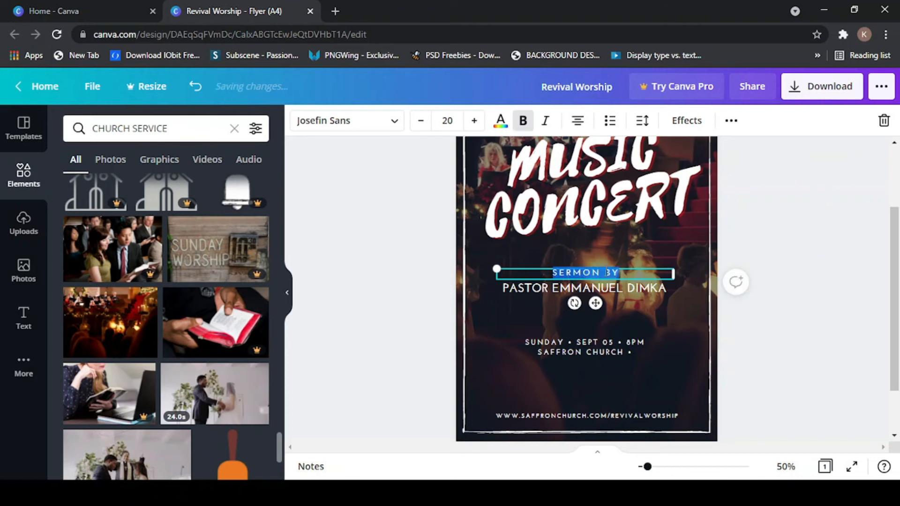
pyautogui.click(603, 272)
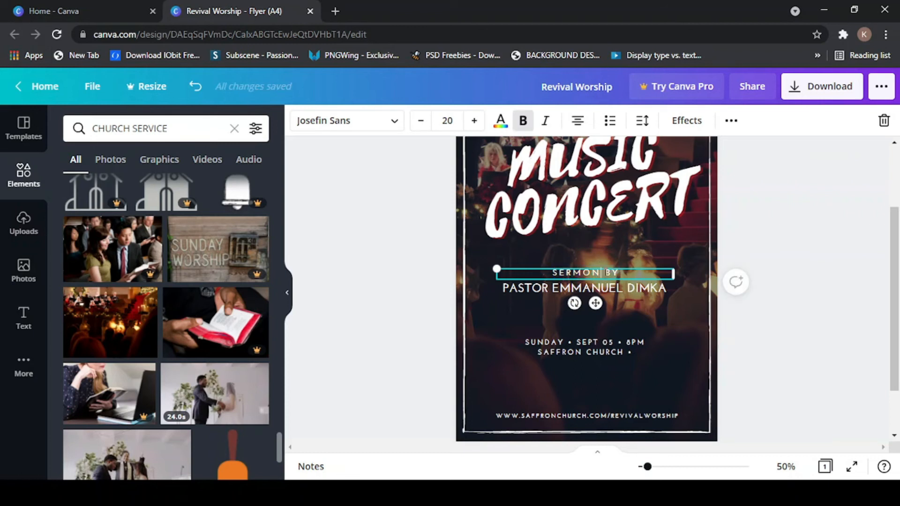
pyautogui.press('BackSpace')
pyautogui.press('BackSpace')
pyautogui.press('BackSpace')
pyautogui.press('BackSpace')
pyautogui.press('BackSpace')
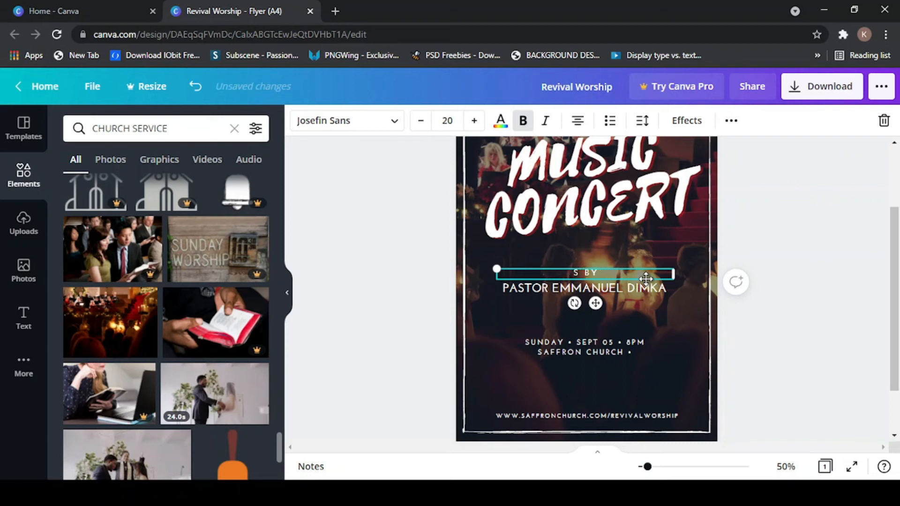
pyautogui.write('MUSIC')
pyautogui.click(706, 266)
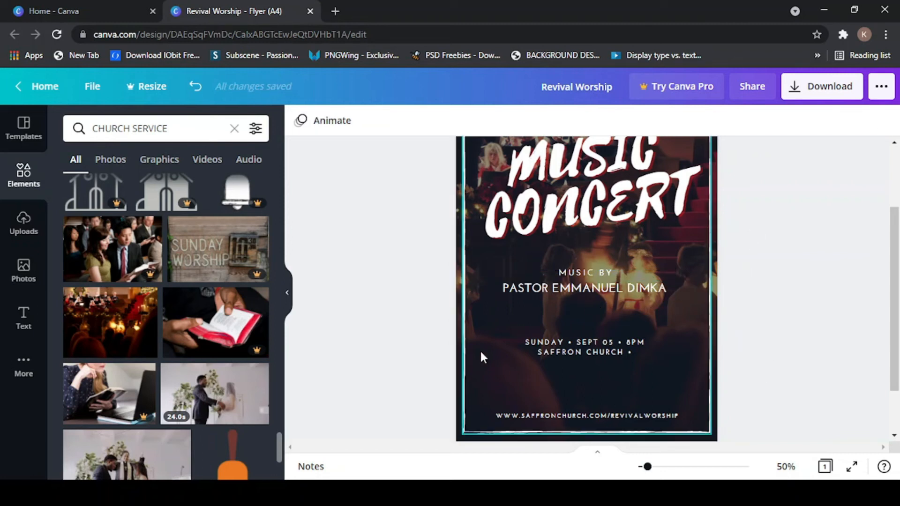
# - Move the date and venue text up closer to the pastor's name
pyautogui.click(560, 341)
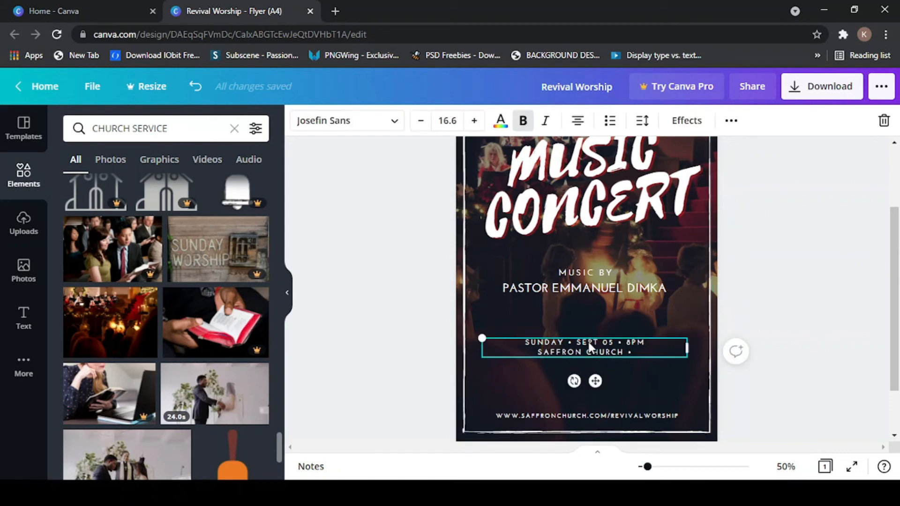
pyautogui.moveTo(590, 346); pyautogui.dragTo(588, 321)
pyautogui.click(804, 257)
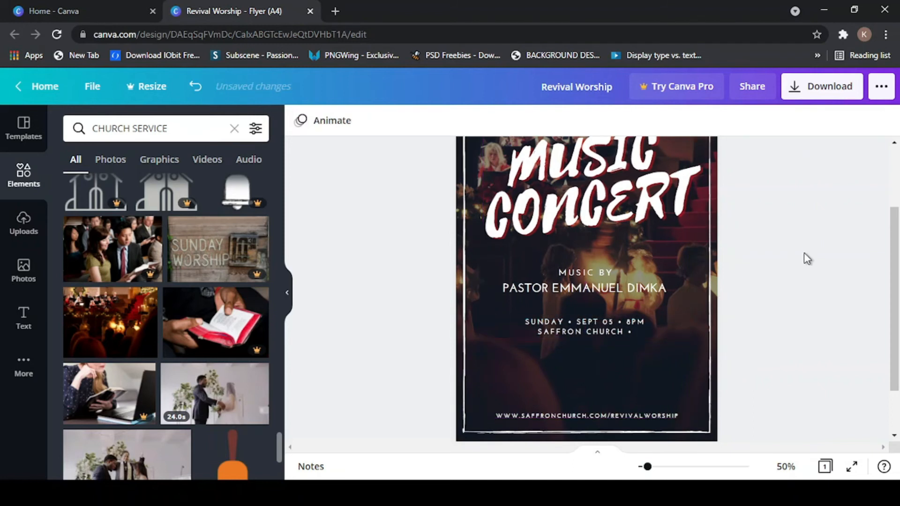
pyautogui.moveTo(894, 221)
pyautogui.mouseDown()
pyautogui.moveTo(893, 177)
pyautogui.moveTo(895, 257)
pyautogui.moveTo(895, 228)
pyautogui.moveTo(896, 234)
pyautogui.mouseUp()
# - Scroll over the flyer to review the finished layout
pyautogui.scroll(2, 898, 220)
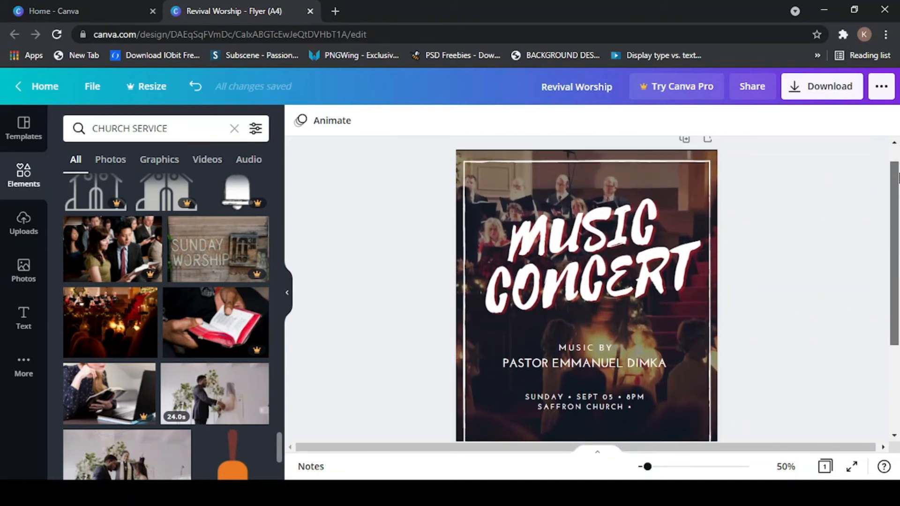
pyautogui.scroll(-1, 899, 219)
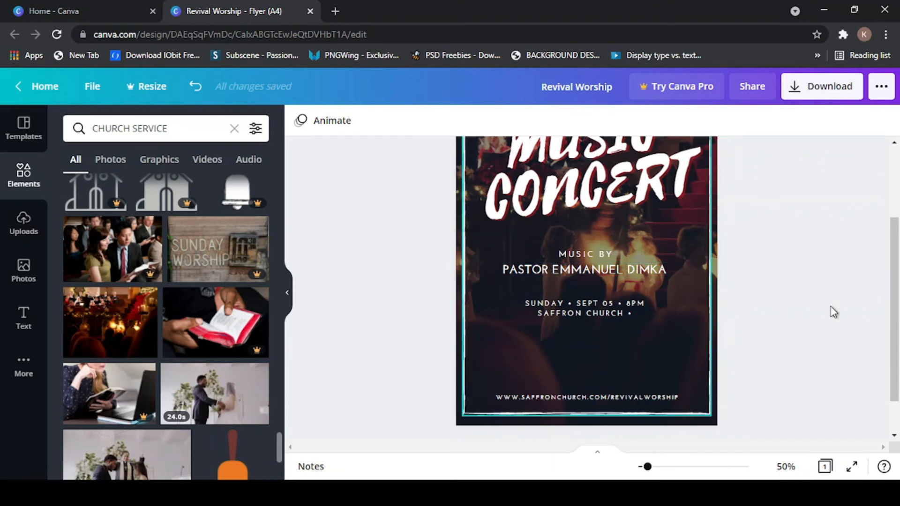
pyautogui.scroll(2, 896, 205)
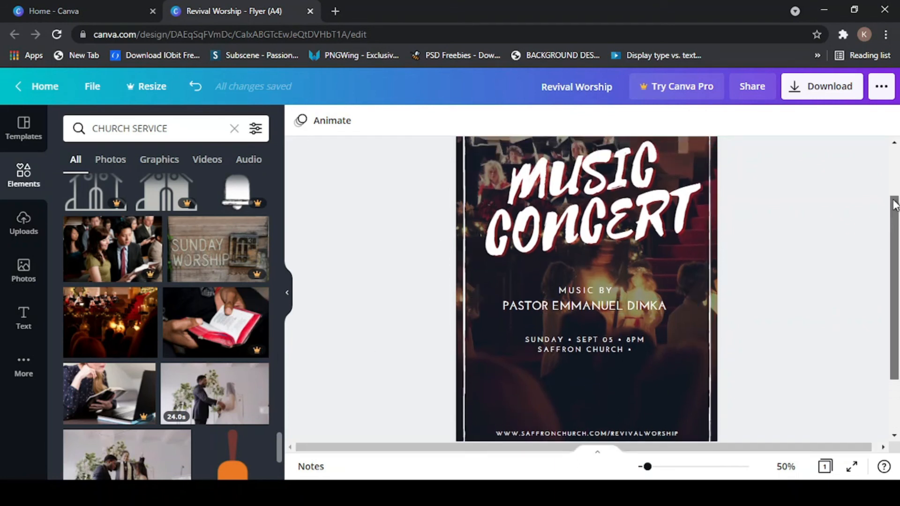
pyautogui.scroll(2, 896, 206)
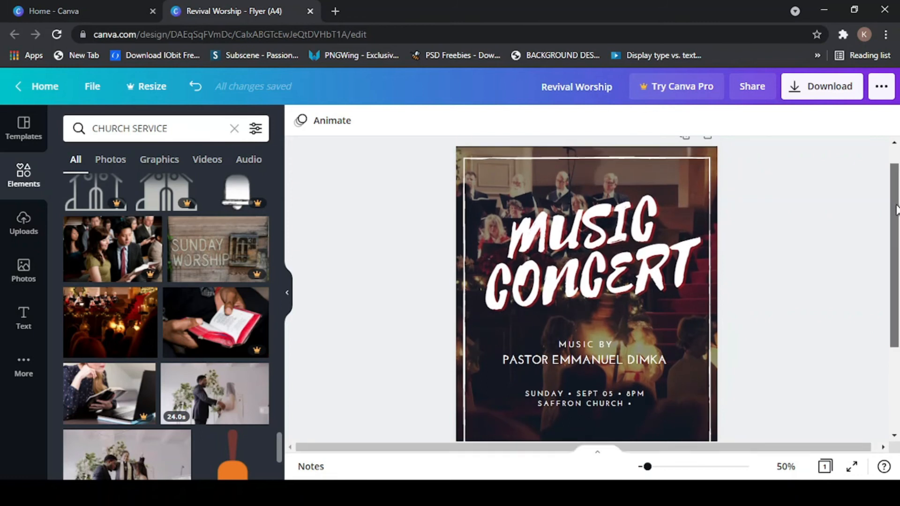
pyautogui.scroll(-3, 896, 208)
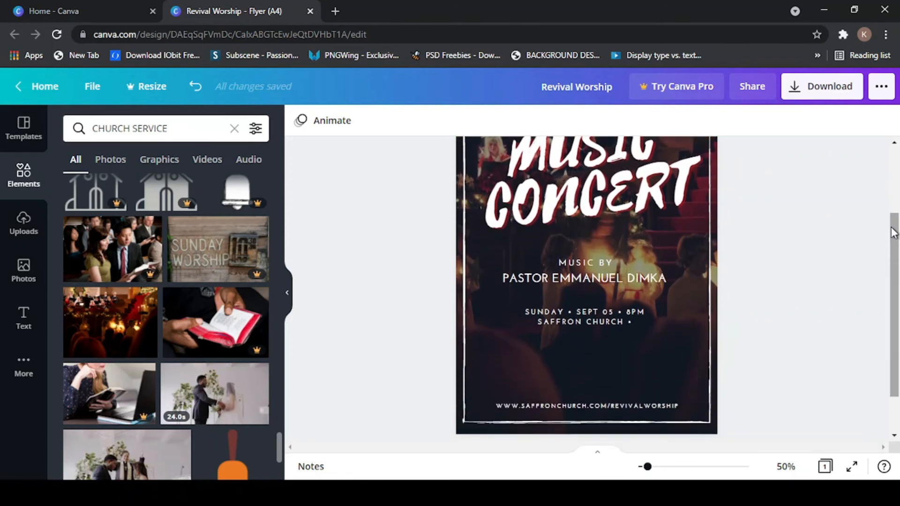
pyautogui.scroll(-1, 894, 236)
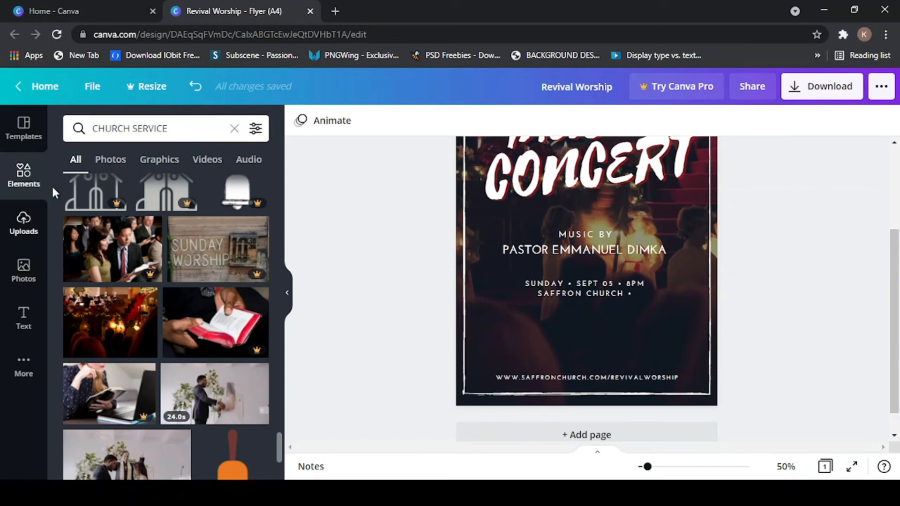
# - Show the Photos library and browse its recently used, Magic recommendations and trending photos
pyautogui.click(26, 276)
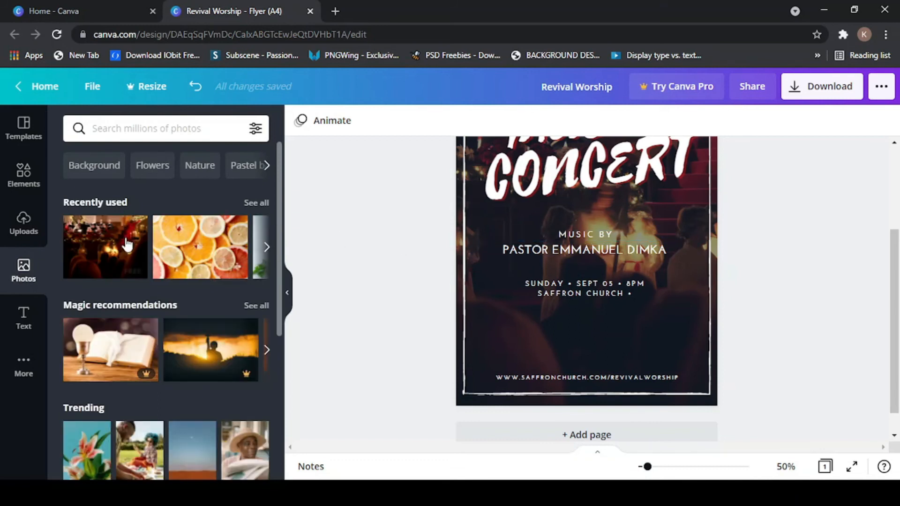
pyautogui.scroll(-6, 181, 316)
pyautogui.scroll(-6, 182, 328)
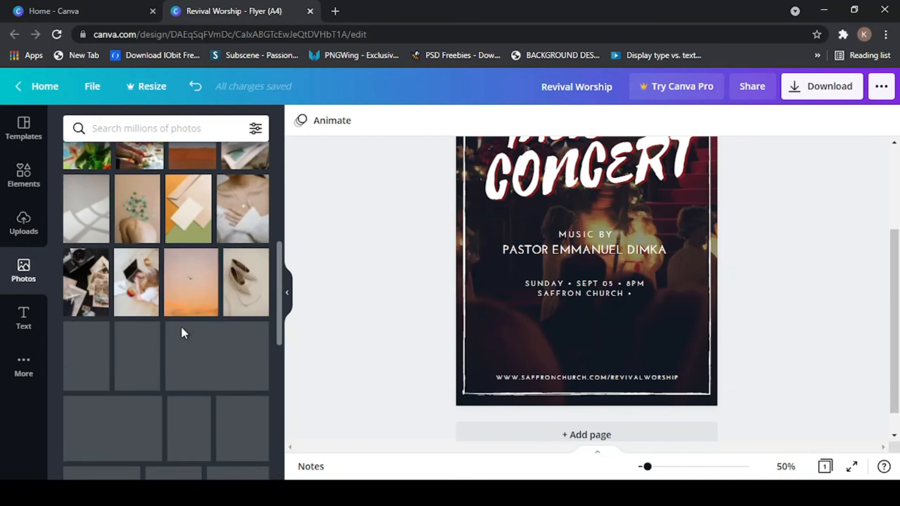
pyautogui.scroll(-5, 181, 323)
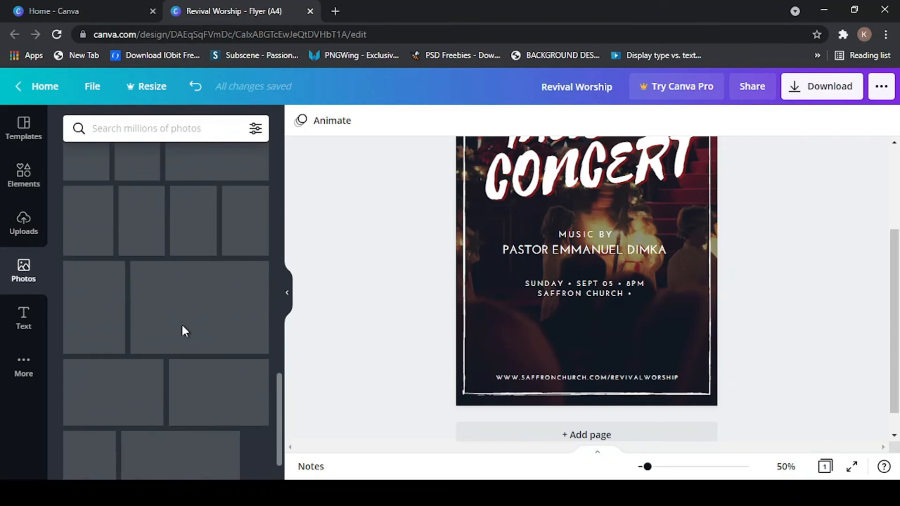
pyautogui.scroll(10, 178, 349)
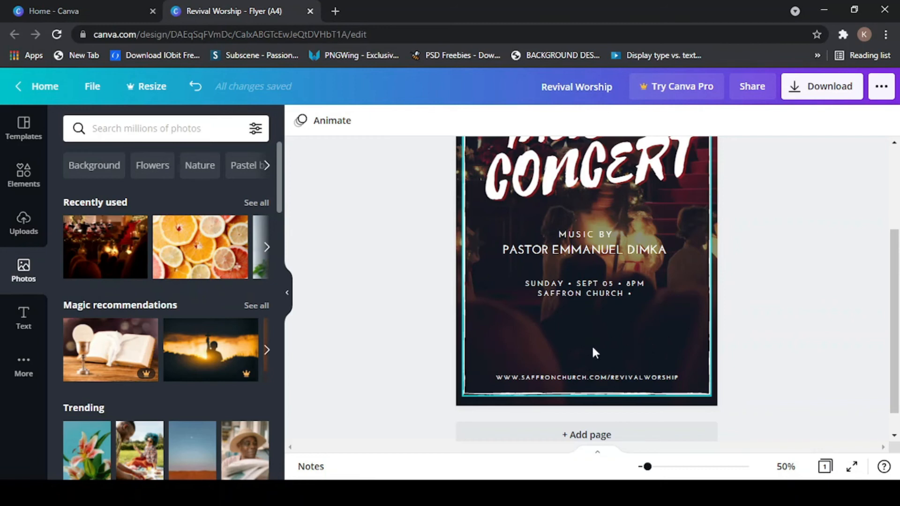
# - Replace the CHURCH SERVICE element search with FRAME and browse the circle, scalloped and rectangular frames
pyautogui.click(24, 173)
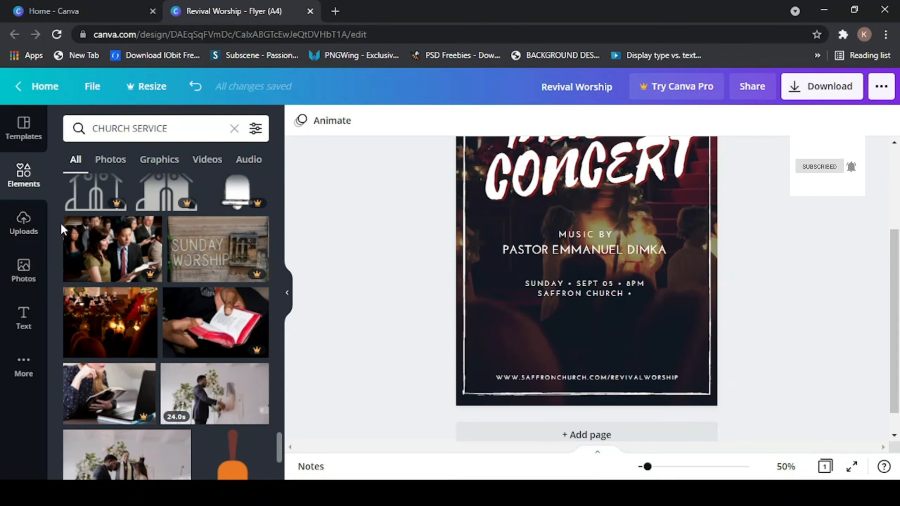
pyautogui.click(171, 130)
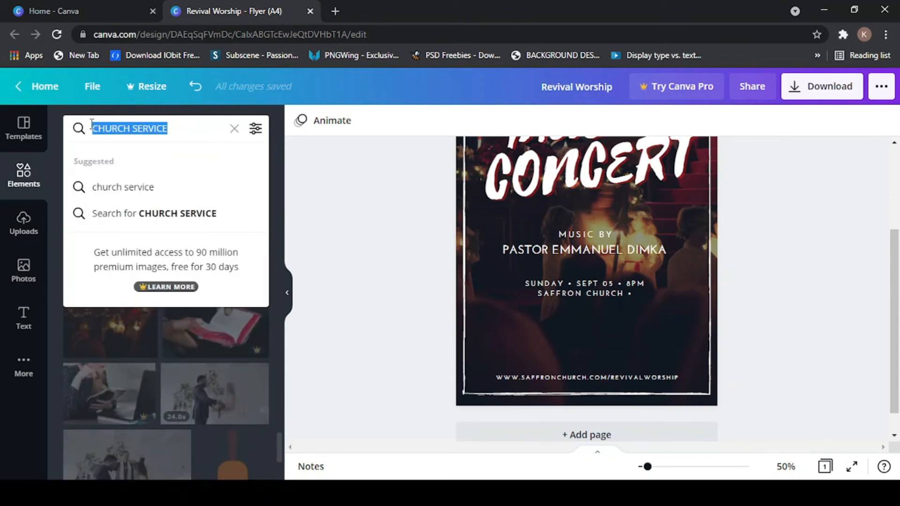
pyautogui.write('FRAM')
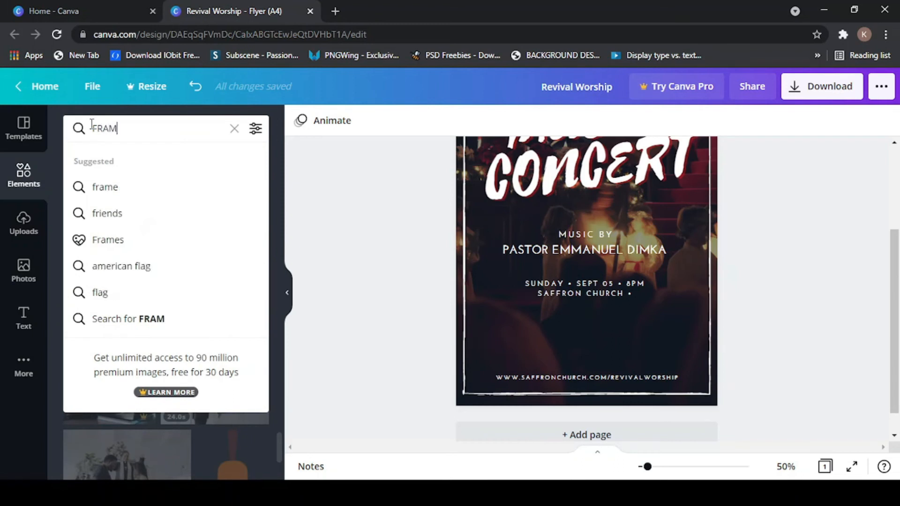
pyautogui.write('E')
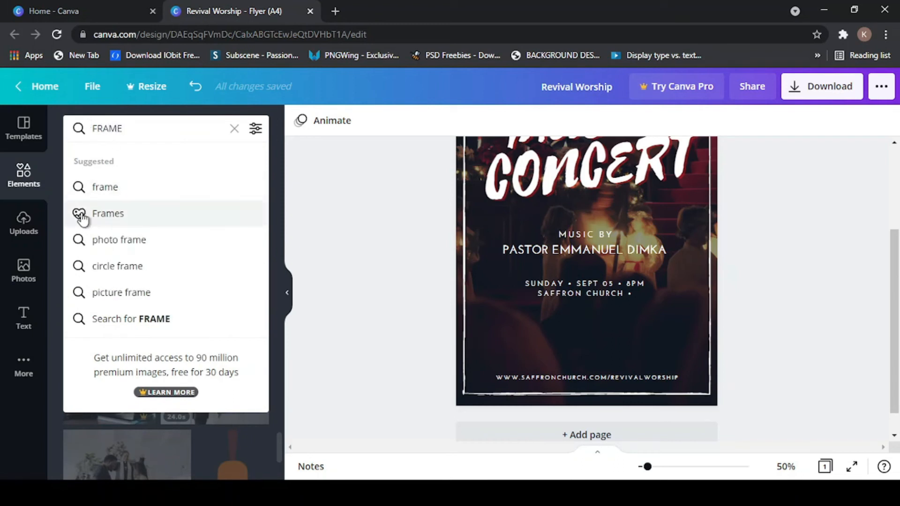
pyautogui.click(98, 218)
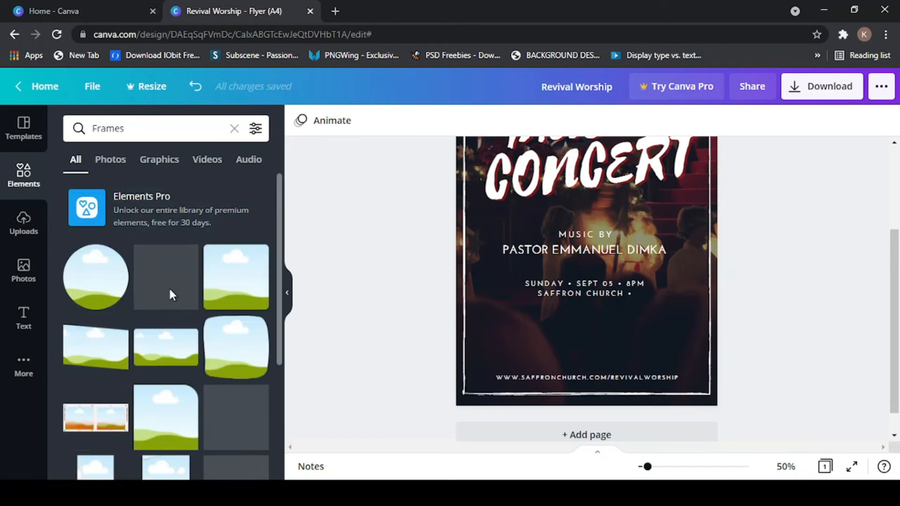
pyautogui.scroll(-2, 164, 326)
pyautogui.scroll(-3, 152, 327)
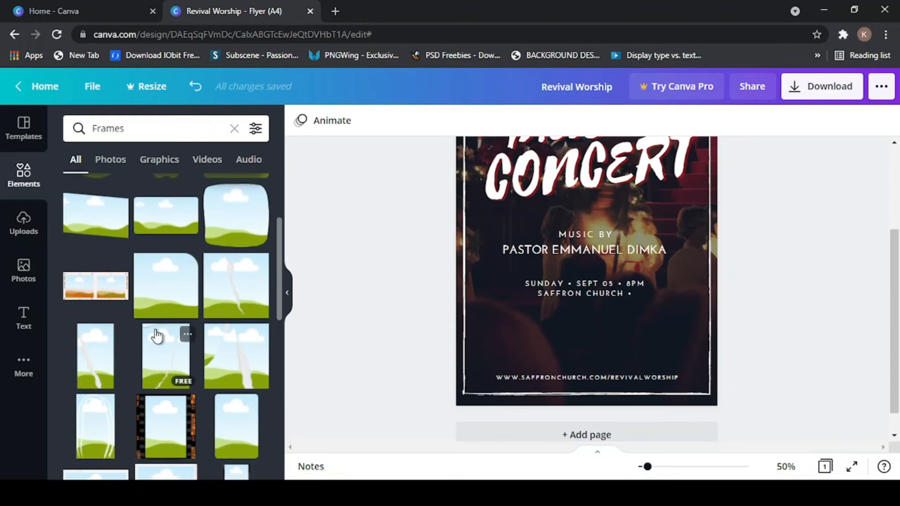
pyautogui.scroll(-3, 161, 374)
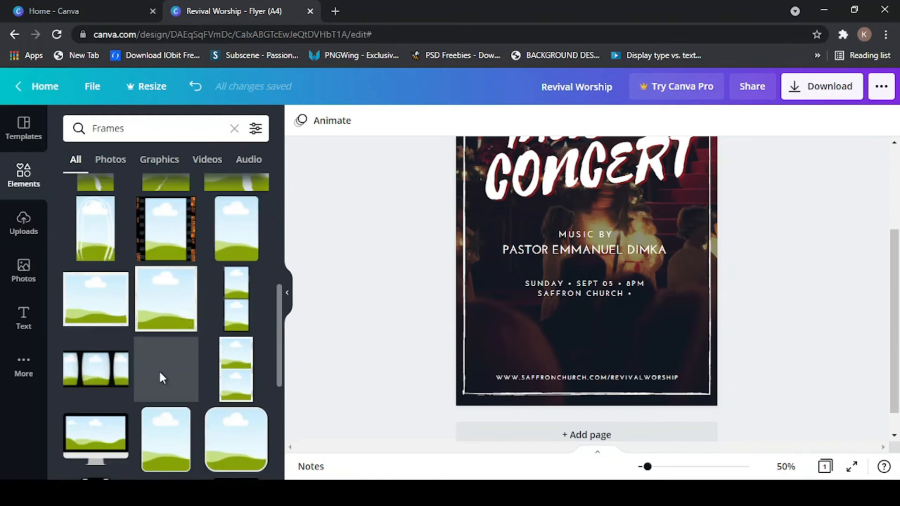
pyautogui.scroll(-1, 158, 370)
pyautogui.scroll(9, 159, 375)
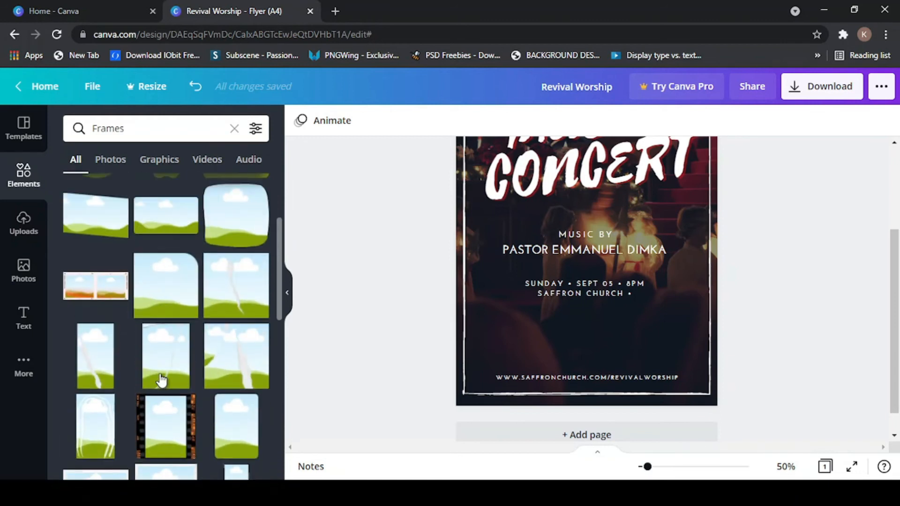
pyautogui.moveTo(160, 379)
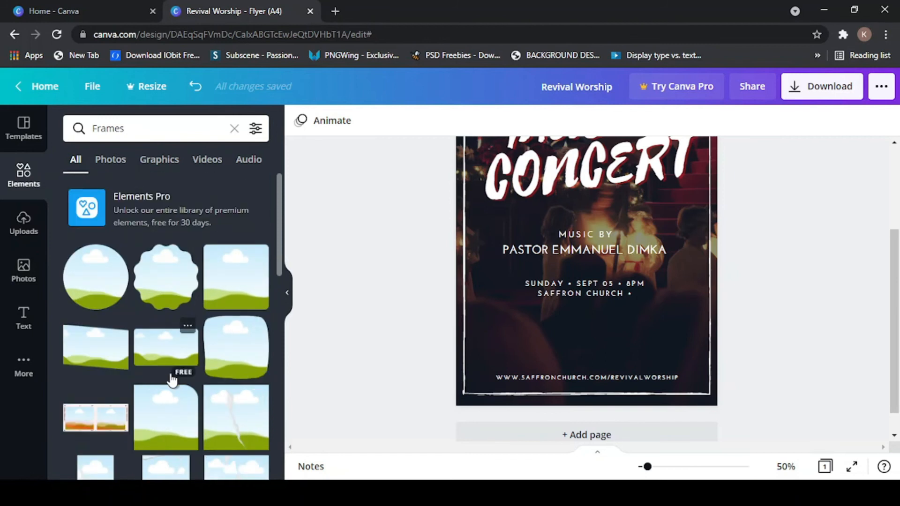
pyautogui.moveTo(87, 277)
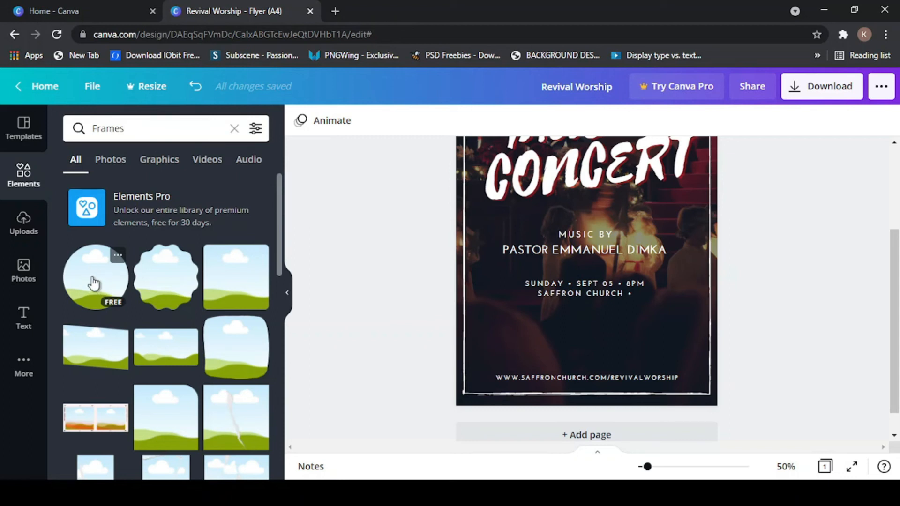
# - Add the circle photo frame and place it at the flyer's lower left, beneath the date block
pyautogui.click(95, 283)
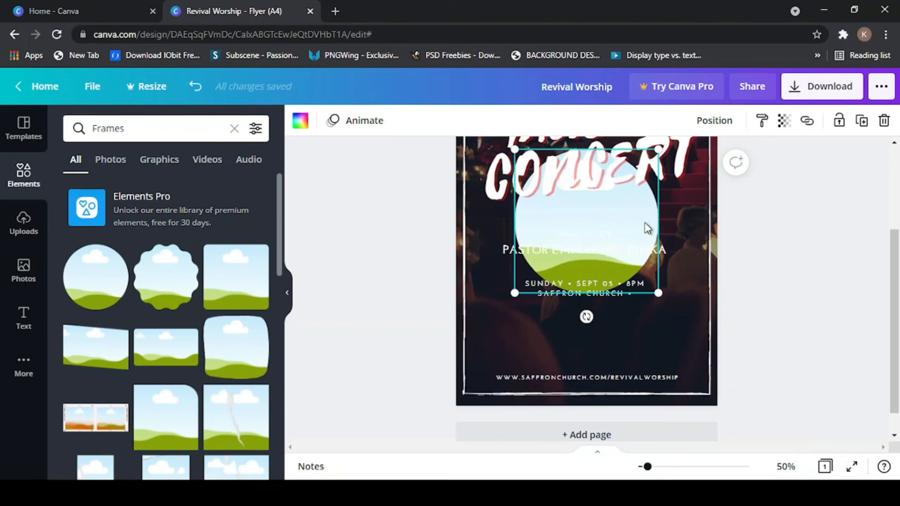
pyautogui.scroll(2, 636, 254)
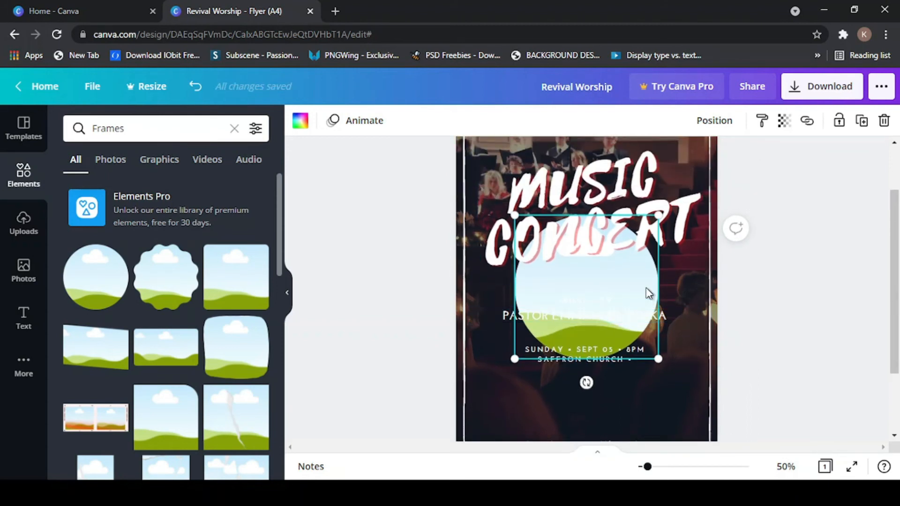
pyautogui.moveTo(649, 285); pyautogui.dragTo(584, 385)
pyautogui.scroll(-2, 578, 313)
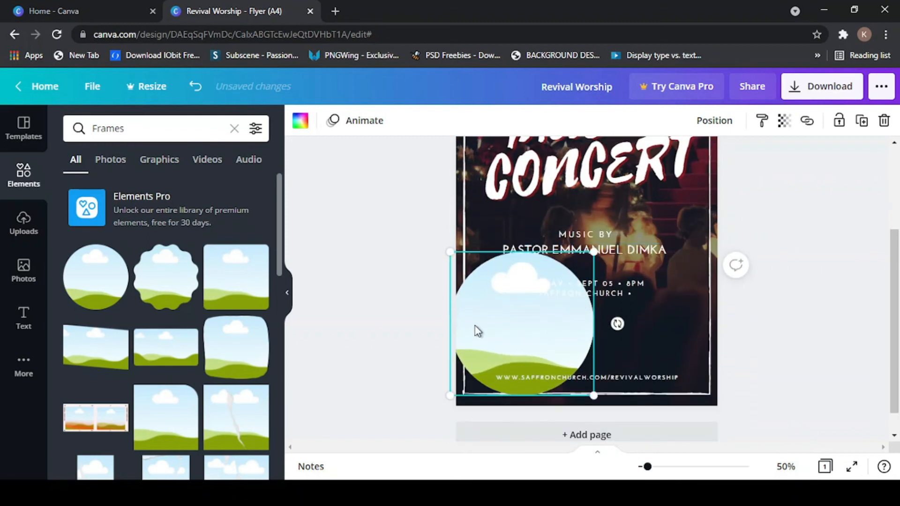
pyautogui.moveTo(510, 327); pyautogui.dragTo(546, 320)
pyautogui.moveTo(566, 284); pyautogui.dragTo(541, 303)
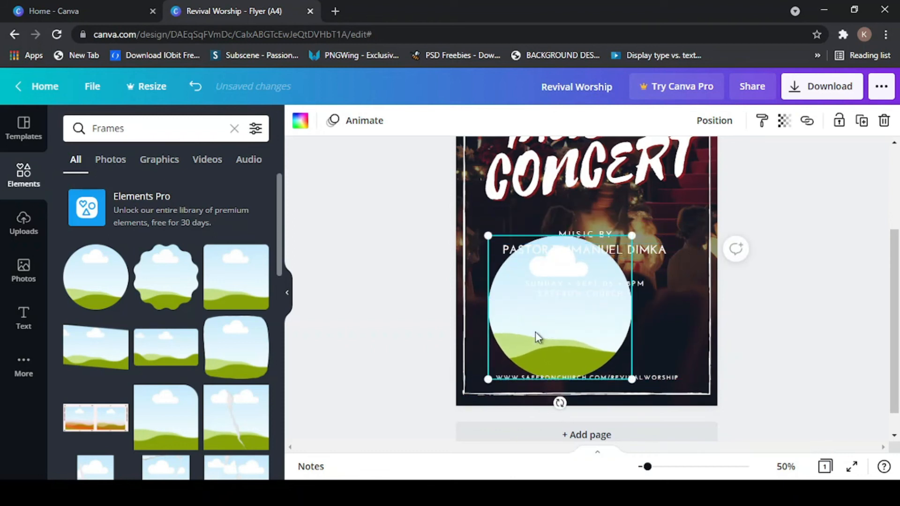
pyautogui.moveTo(532, 337); pyautogui.dragTo(518, 332)
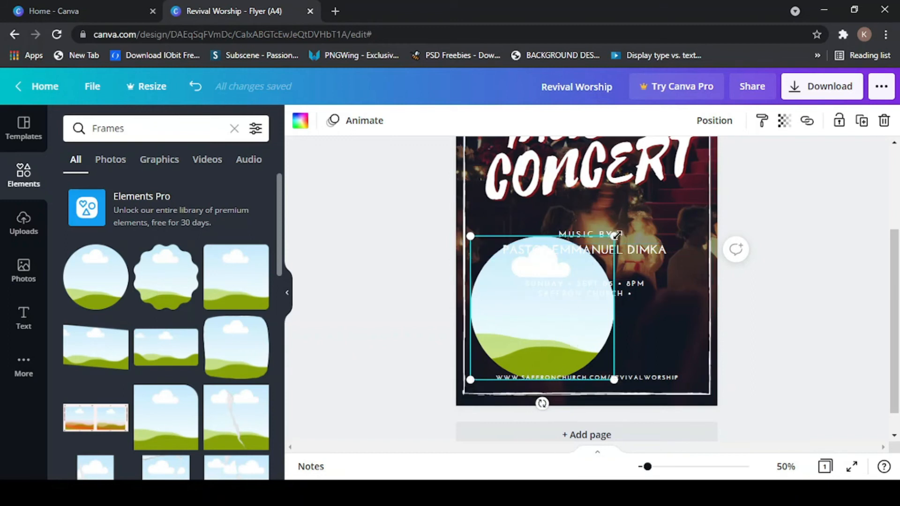
# - Shrink the circle frame to about 46.7 × 46.7
pyautogui.moveTo(615, 235); pyautogui.dragTo(517, 336)
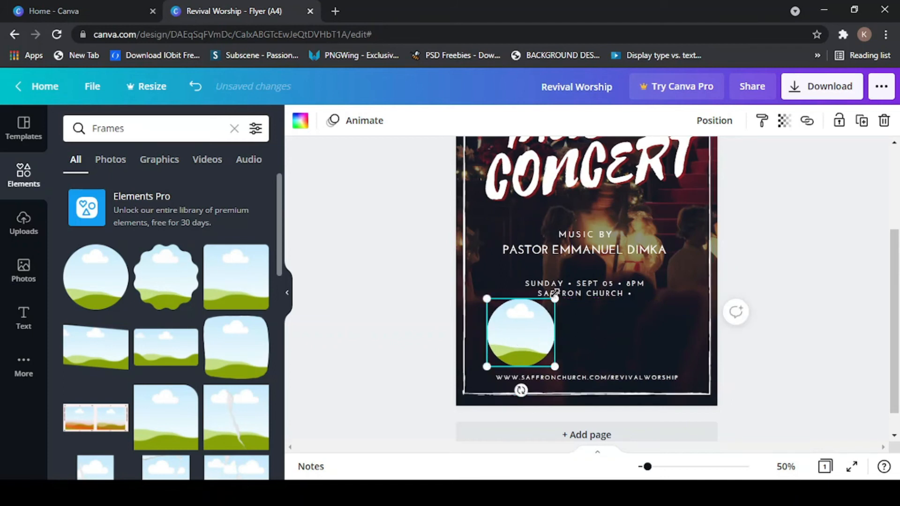
pyautogui.moveTo(556, 304); pyautogui.dragTo(553, 308)
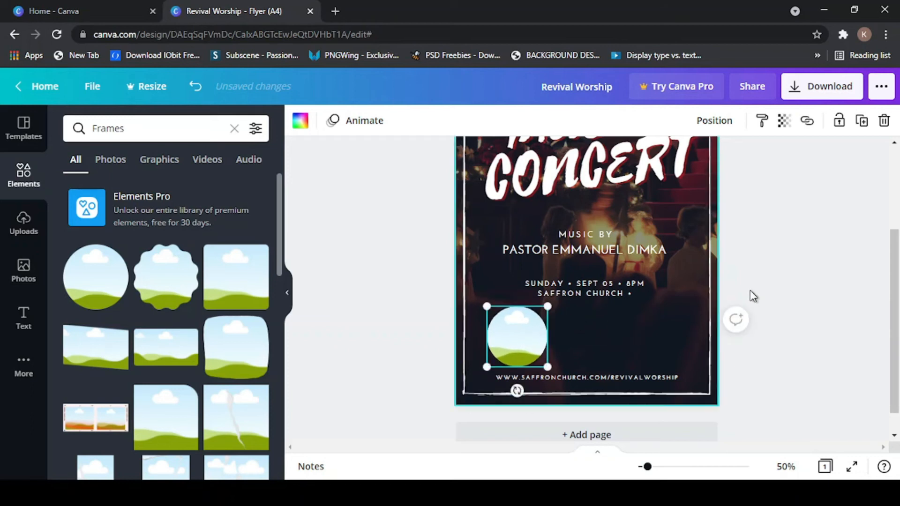
pyautogui.click(379, 306)
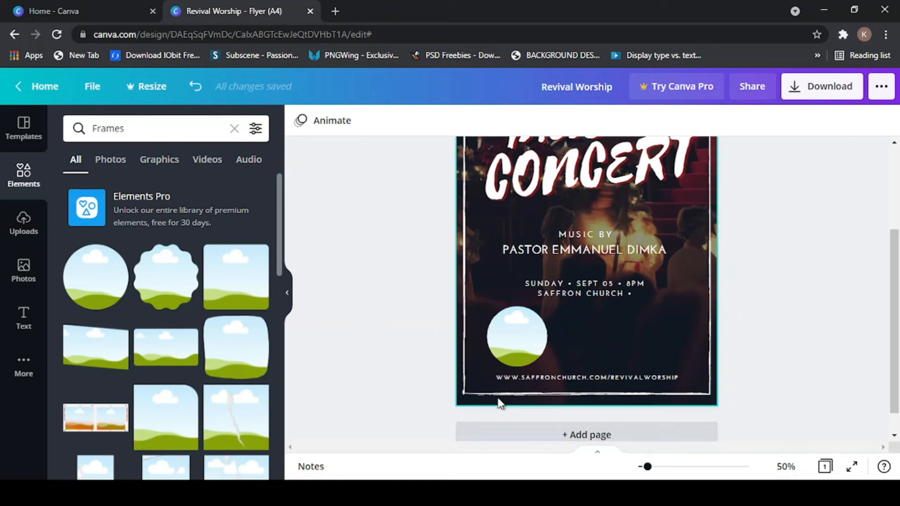
pyautogui.click(513, 339)
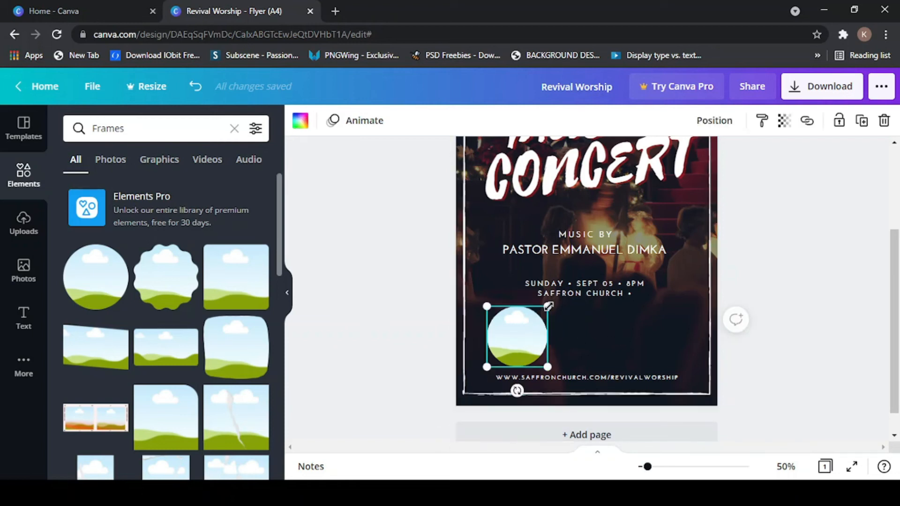
pyautogui.moveTo(548, 307); pyautogui.dragTo(548, 310)
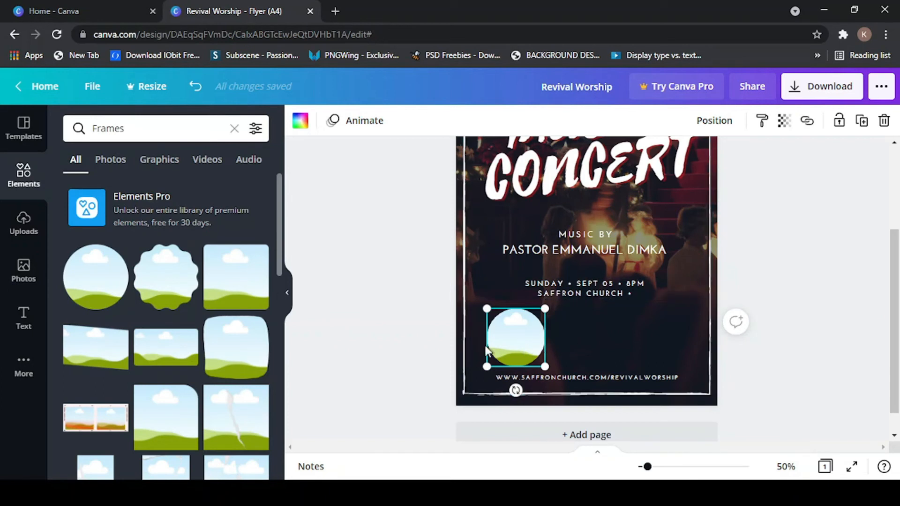
# - Copy the circle frame and paste a second one to its right, level with the first
pyautogui.rightClick(523, 332)
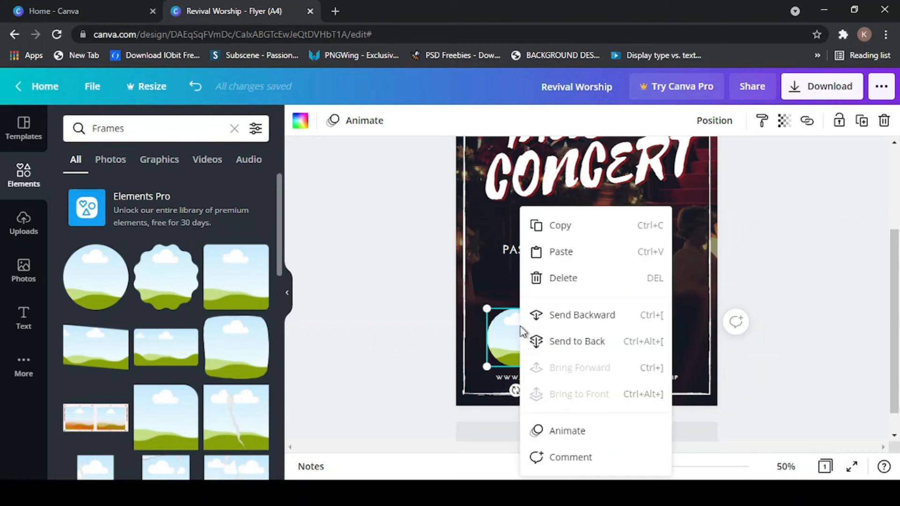
pyautogui.click(573, 233)
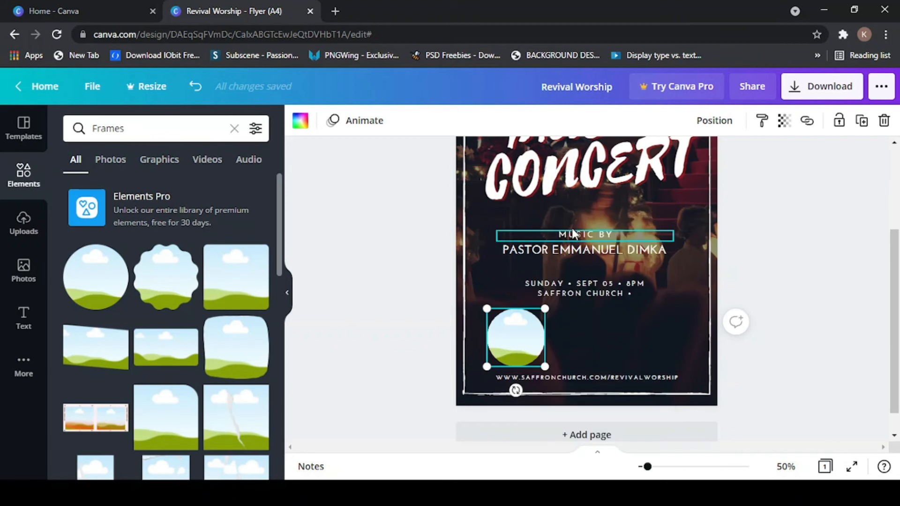
pyautogui.rightClick(599, 336)
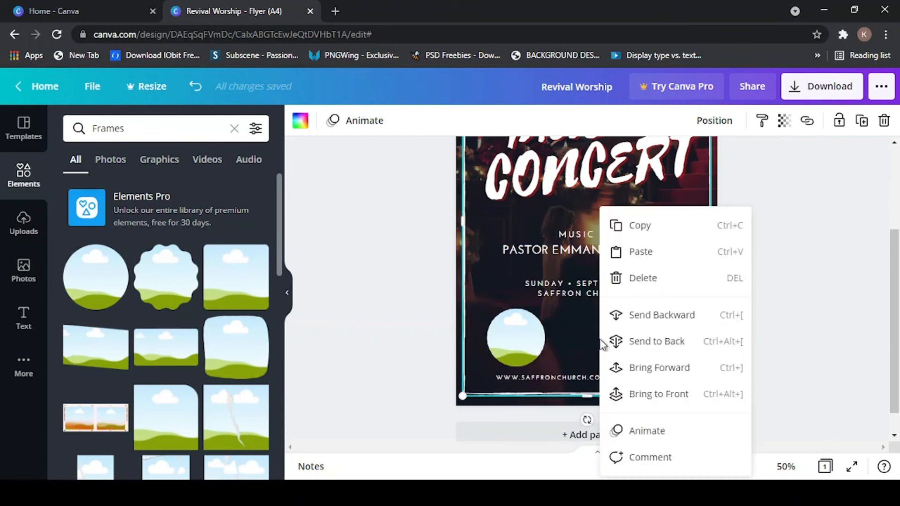
pyautogui.click(635, 255)
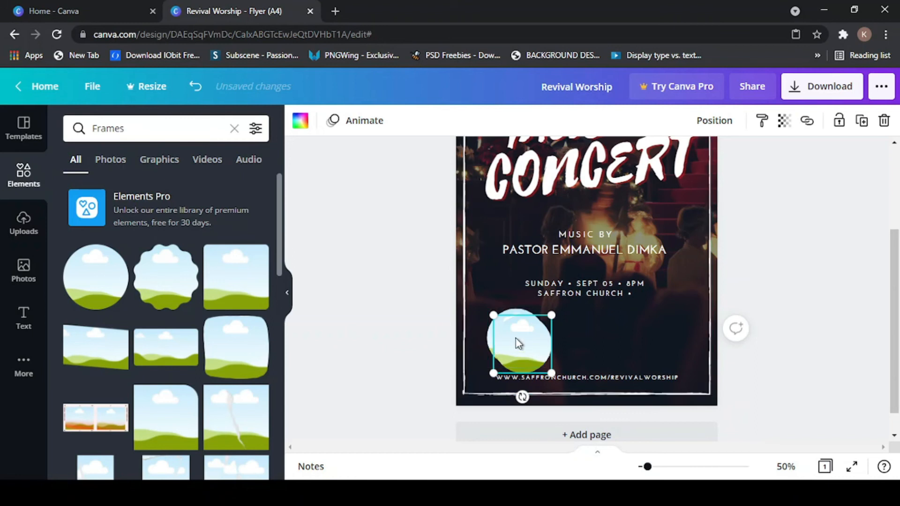
pyautogui.moveTo(515, 338); pyautogui.dragTo(575, 332)
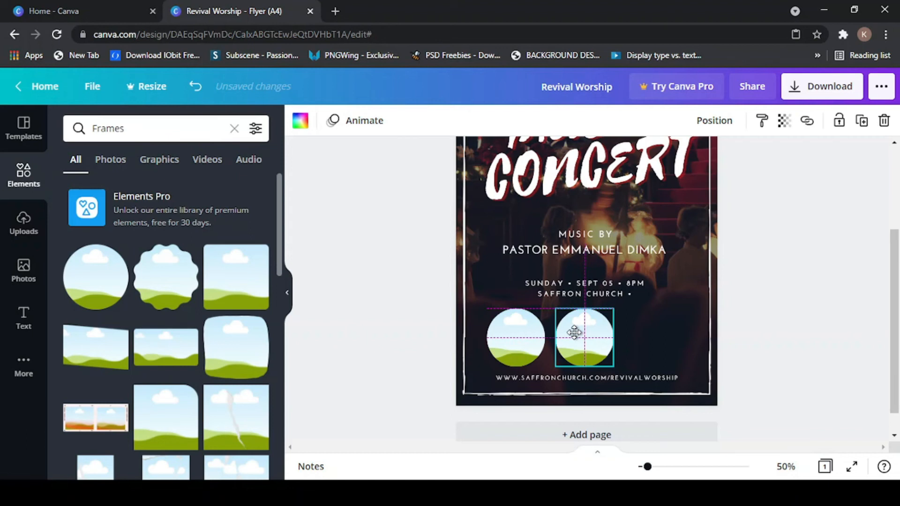
pyautogui.moveTo(574, 332); pyautogui.dragTo(574, 332)
pyautogui.click(517, 344)
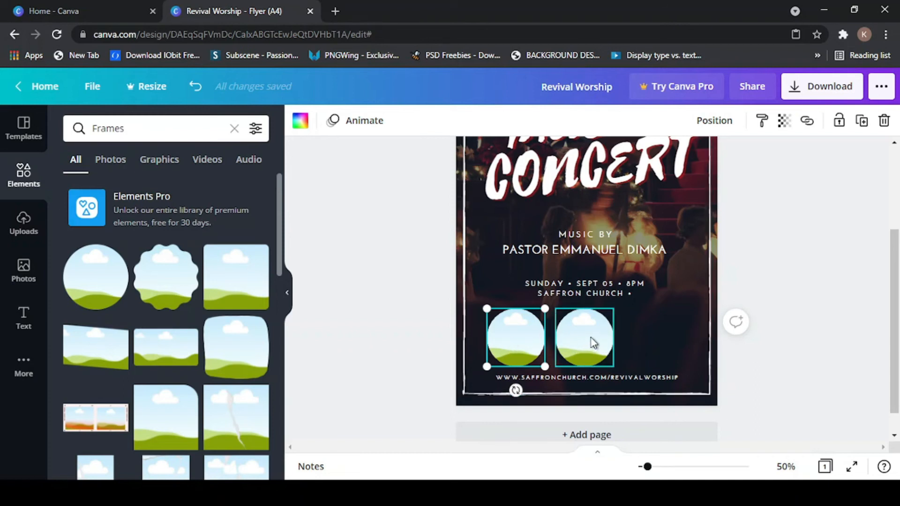
# - Paste a third circle frame to the right of the second, completing the row
pyautogui.rightClick(638, 334)
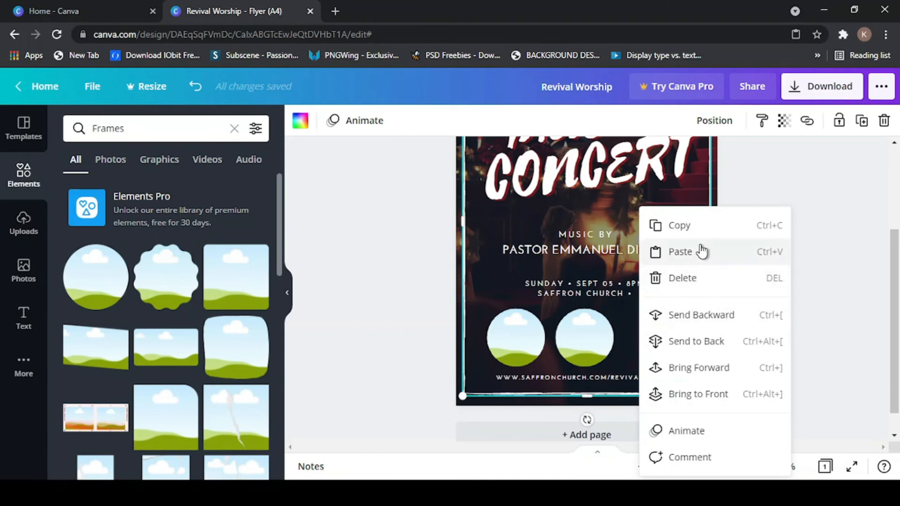
pyautogui.click(702, 252)
pyautogui.moveTo(514, 353); pyautogui.dragTo(657, 339)
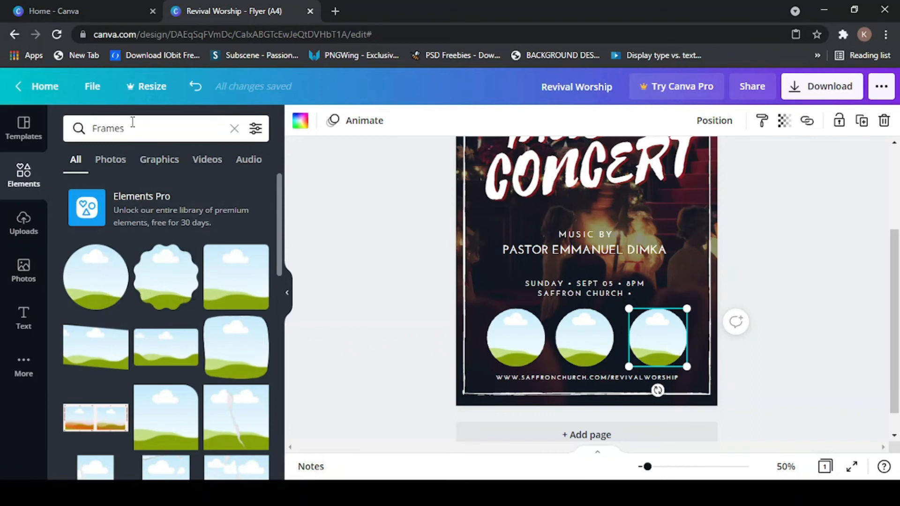
pyautogui.scroll(-10, 145, 367)
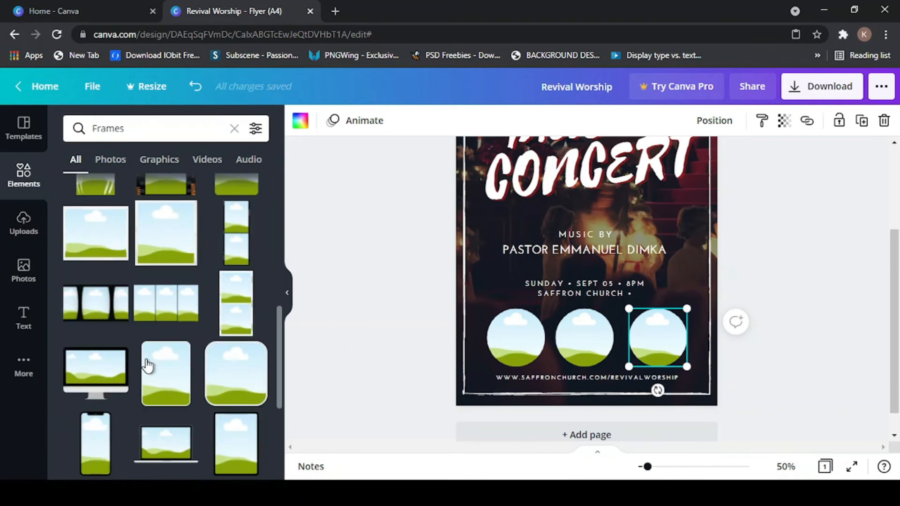
pyautogui.scroll(10, 145, 365)
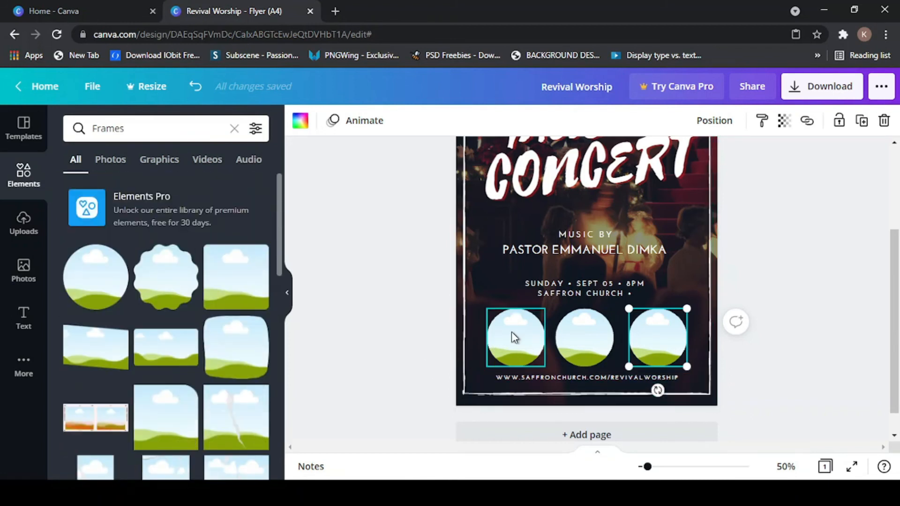
pyautogui.click(512, 333)
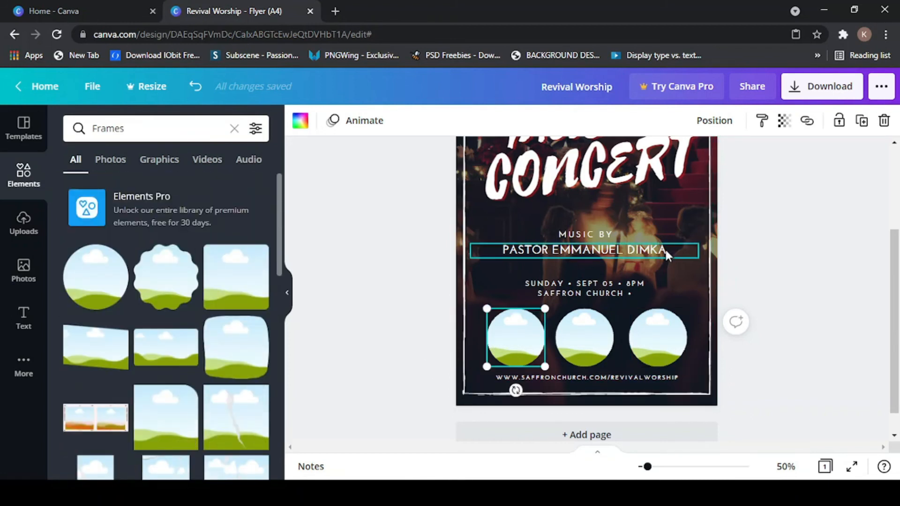
# - Bring up the uploaded images library, after briefly browsing Photos, and start a new media upload
pyautogui.click(23, 224)
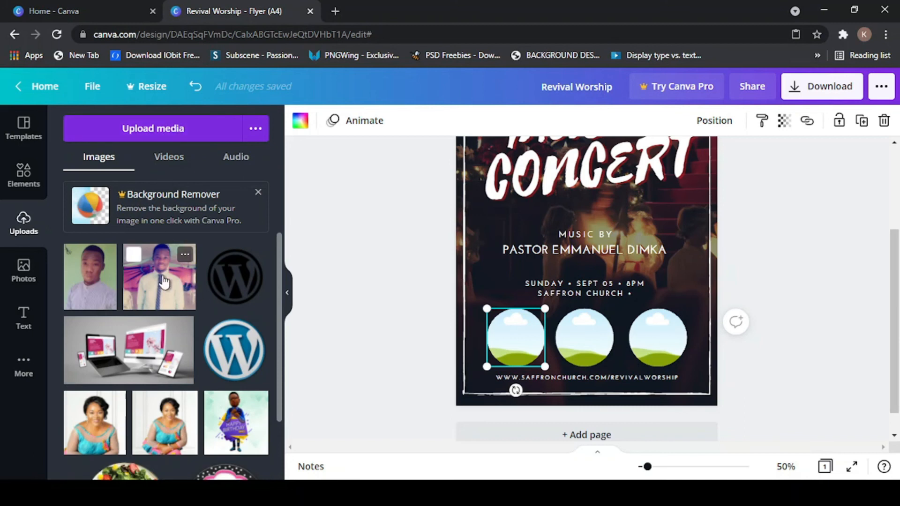
pyautogui.scroll(-5, 151, 358)
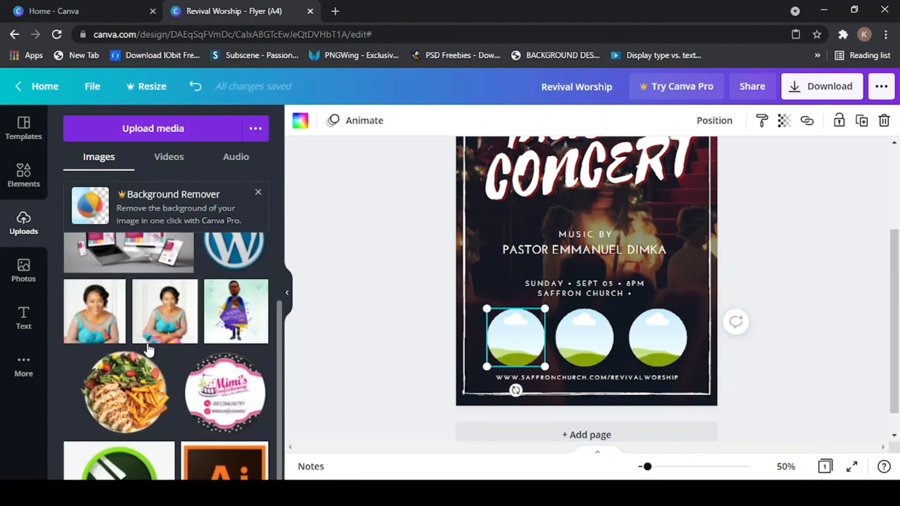
pyautogui.scroll(5, 150, 354)
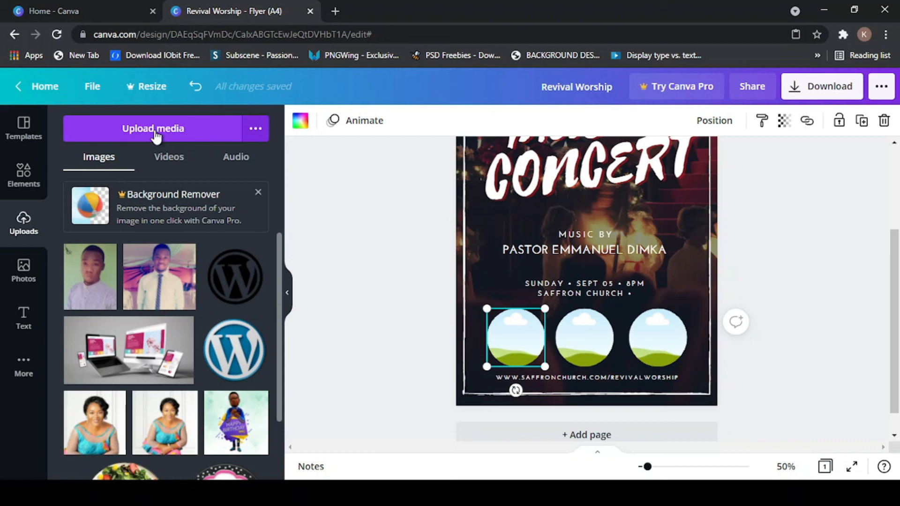
pyautogui.click(27, 274)
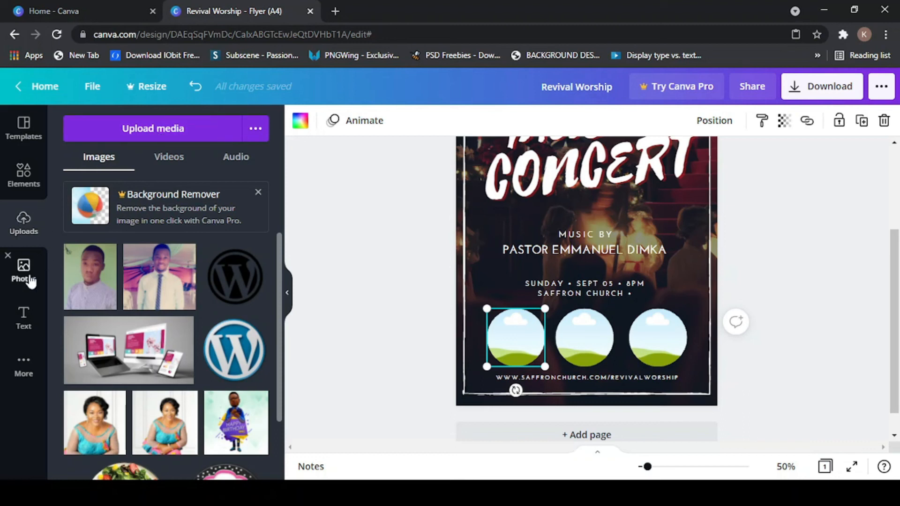
pyautogui.scroll(-10, 120, 350)
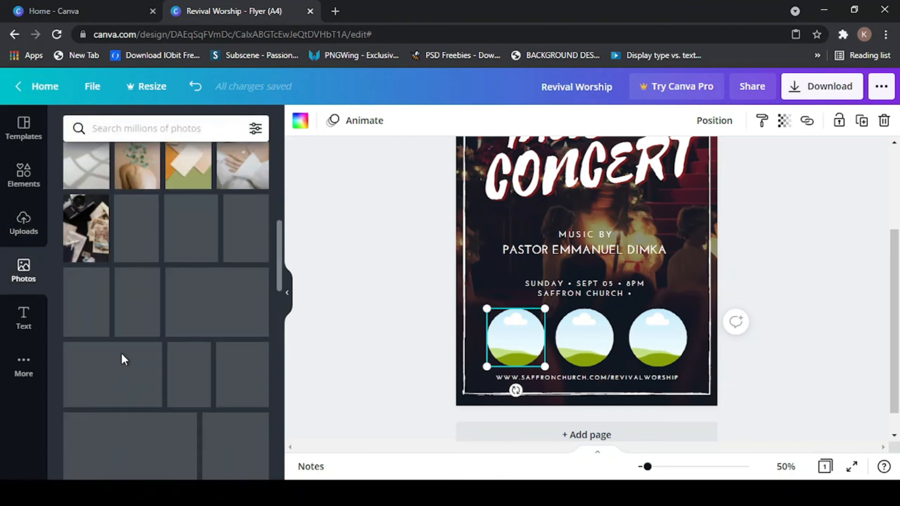
pyautogui.scroll(10, 122, 361)
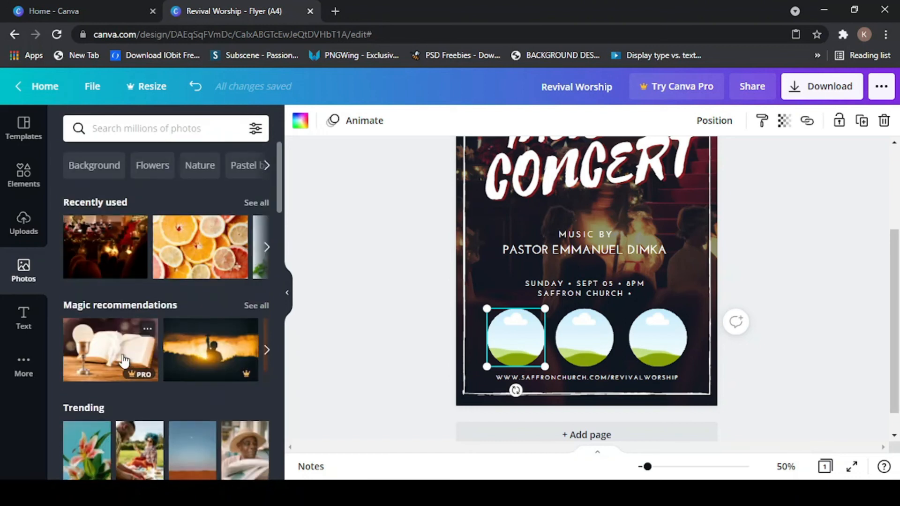
pyautogui.click(27, 225)
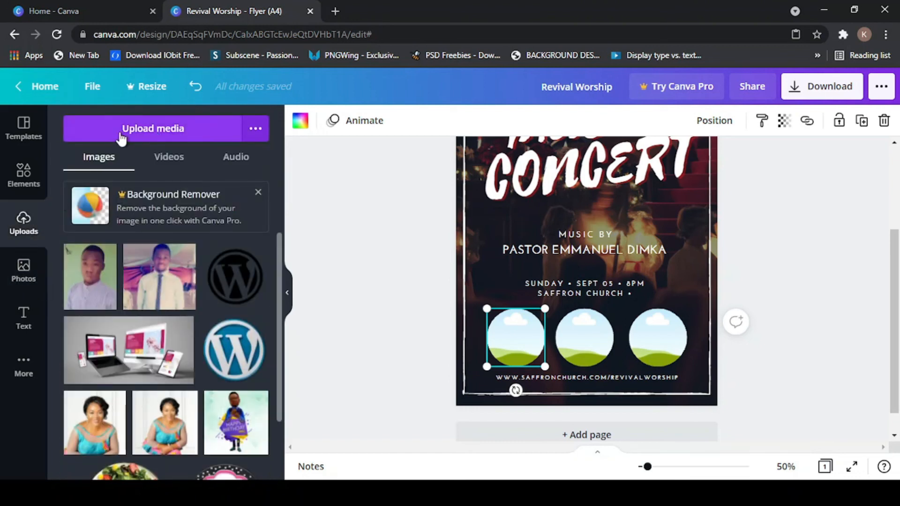
pyautogui.click(157, 133)
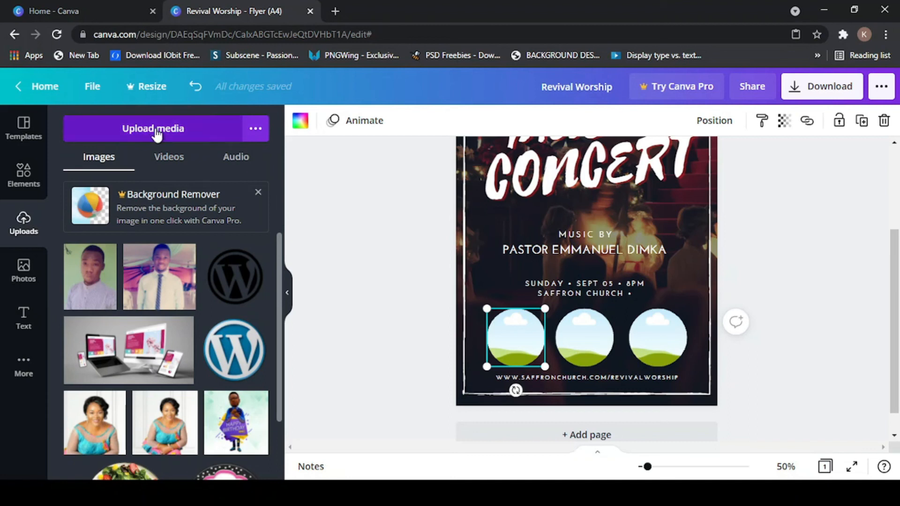
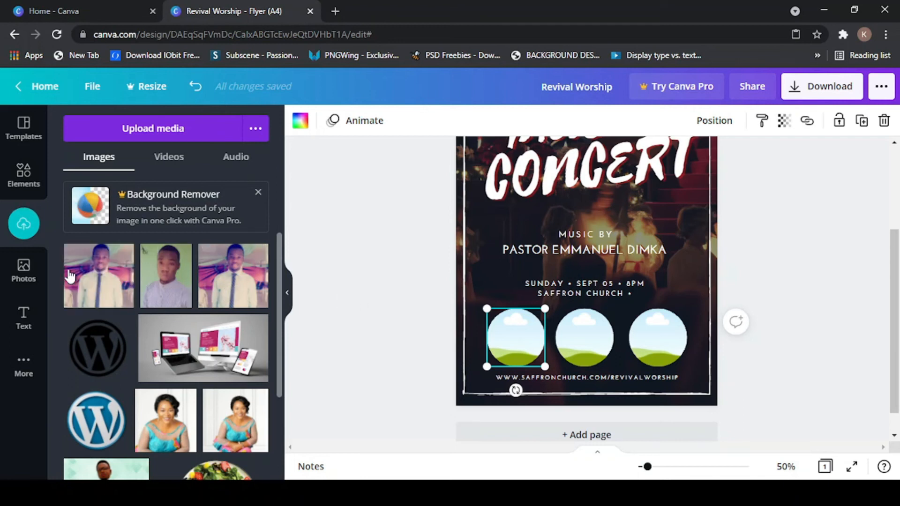
# - Add the first uploaded portrait to the flyer and position it on the right below MUSIC CONCERT
pyautogui.click(87, 270)
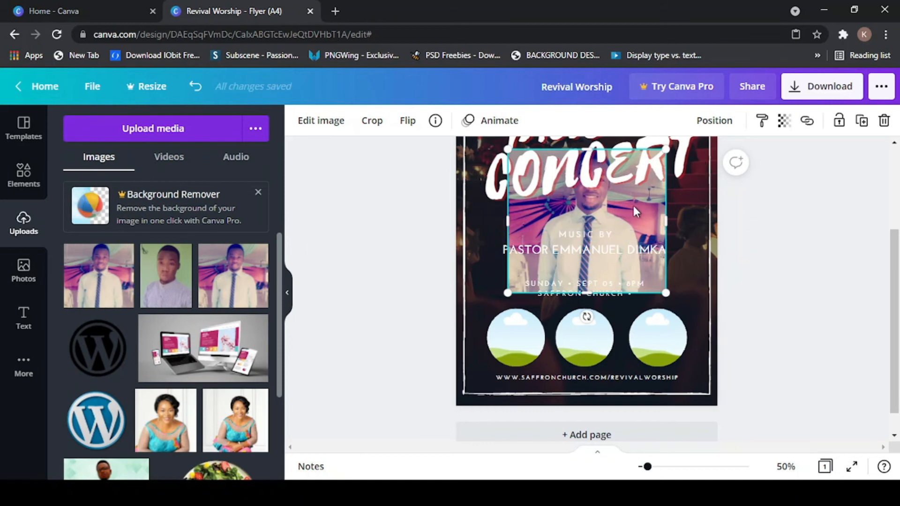
pyautogui.moveTo(634, 204); pyautogui.dragTo(671, 218)
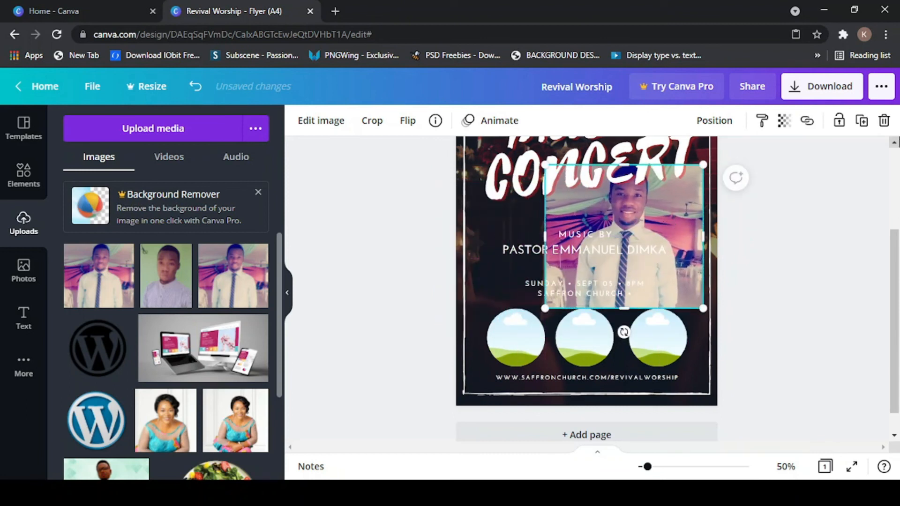
pyautogui.click(894, 143)
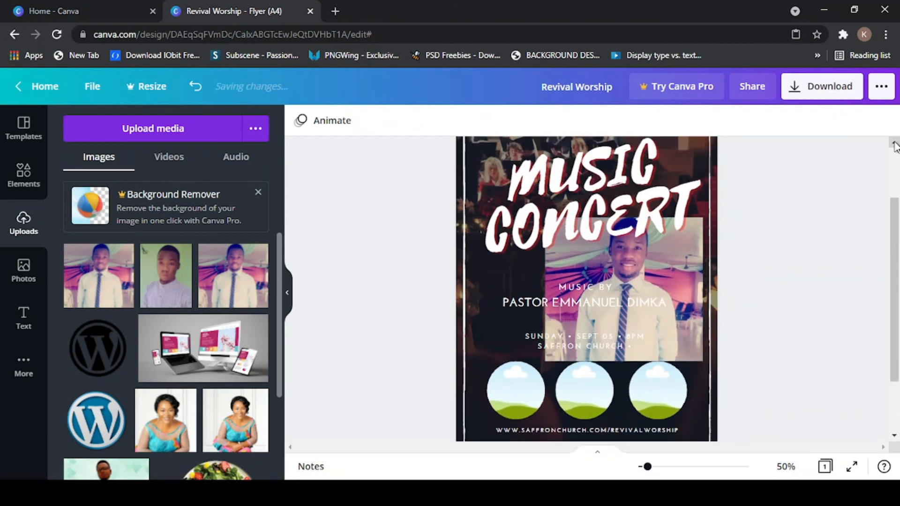
pyautogui.click(894, 143)
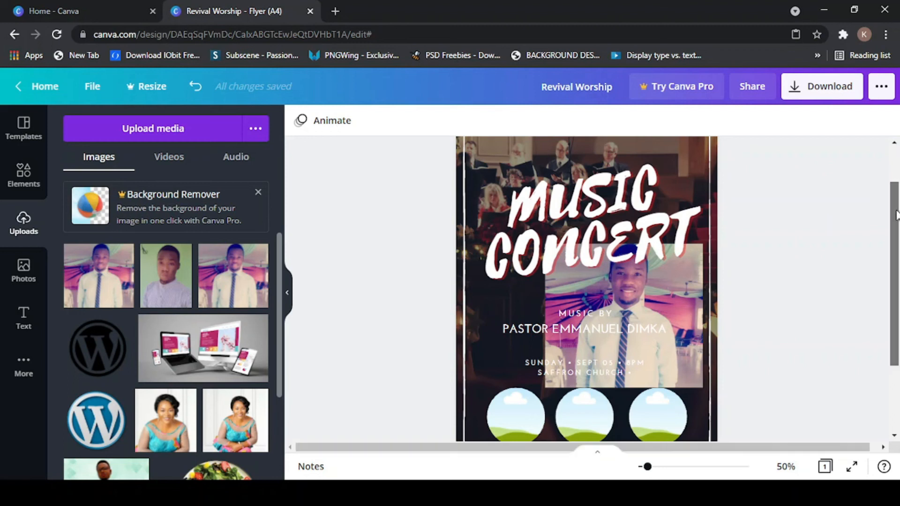
pyautogui.scroll(-1, 897, 214)
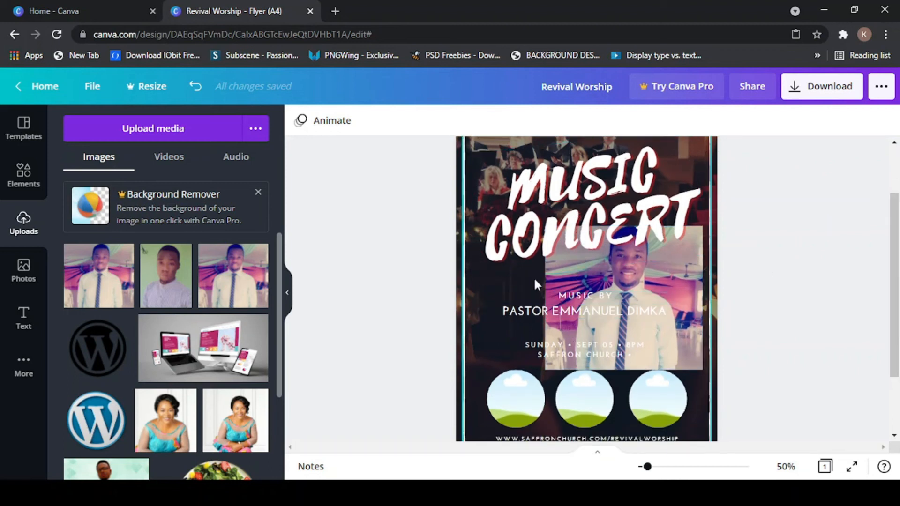
pyautogui.moveTo(670, 269)
pyautogui.mouseDown()
pyautogui.moveTo(569, 260)
pyautogui.moveTo(523, 230)
pyautogui.moveTo(680, 262)
pyautogui.mouseUp()
pyautogui.click(517, 310)
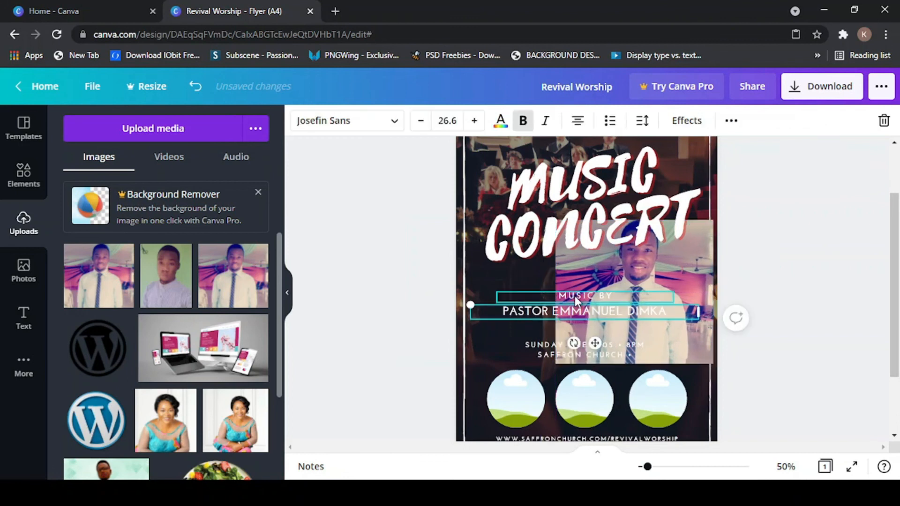
pyautogui.click(575, 297)
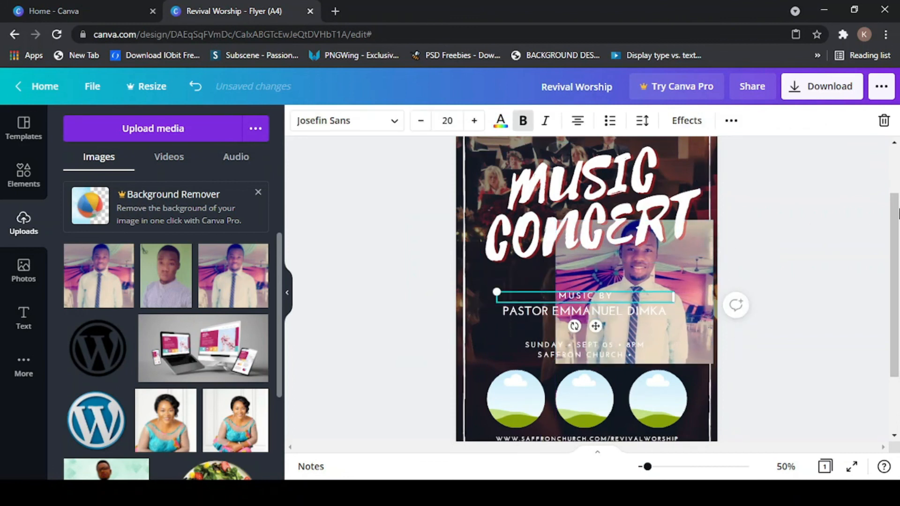
pyautogui.moveTo(894, 224); pyautogui.dragTo(894, 194)
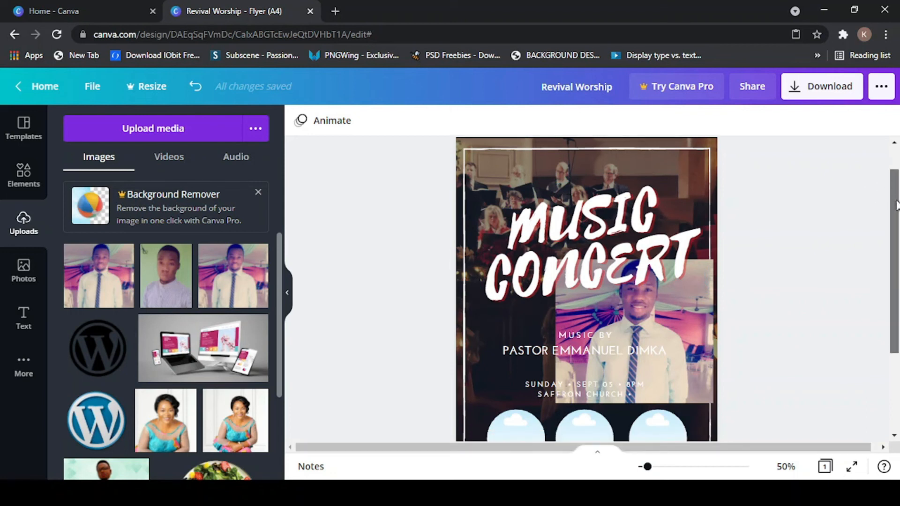
pyautogui.scroll(-1, 899, 180)
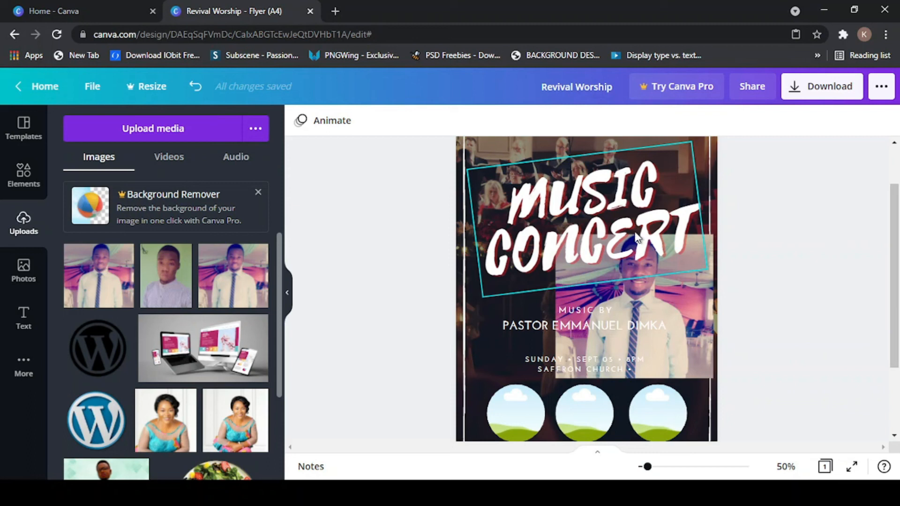
# - Lock the MUSIC CONCERT title, MUSIC BY line, pastor credit and date/venue line together
pyautogui.click(537, 205)
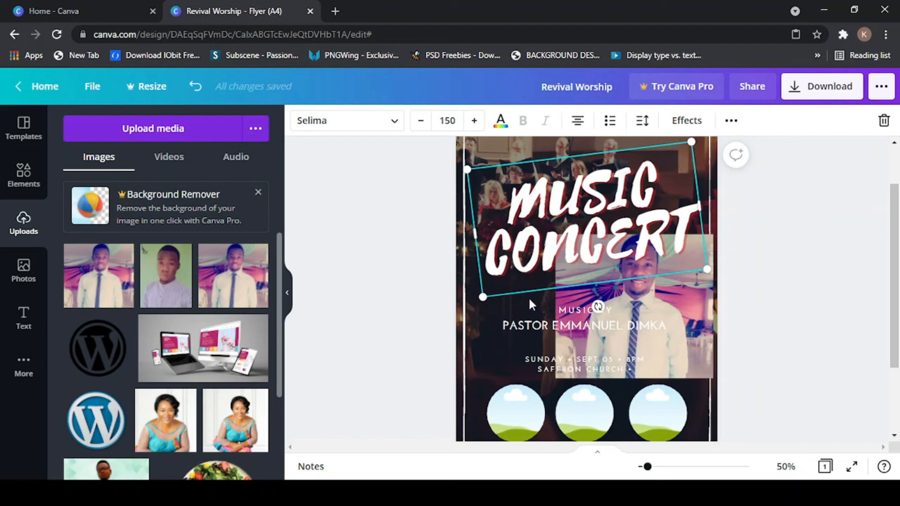
pyautogui.keyDown('shift'); pyautogui.click(572, 308); pyautogui.keyUp('shift')
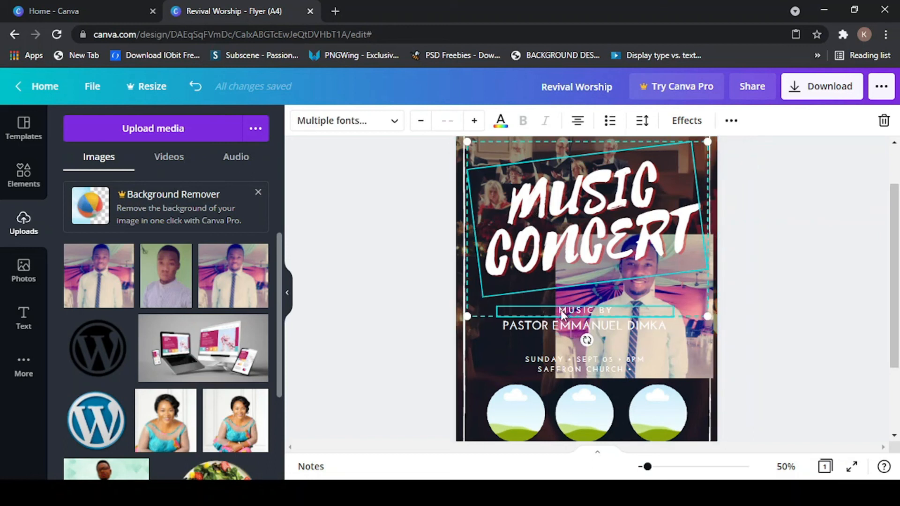
pyautogui.keyDown('shift'); pyautogui.click(508, 325); pyautogui.keyUp('shift')
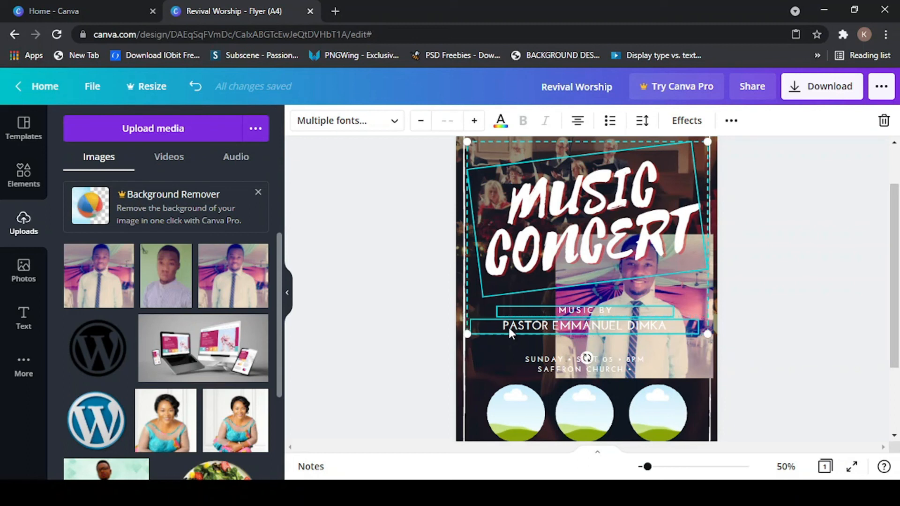
pyautogui.keyDown('shift'); pyautogui.click(538, 364); pyautogui.keyUp('shift')
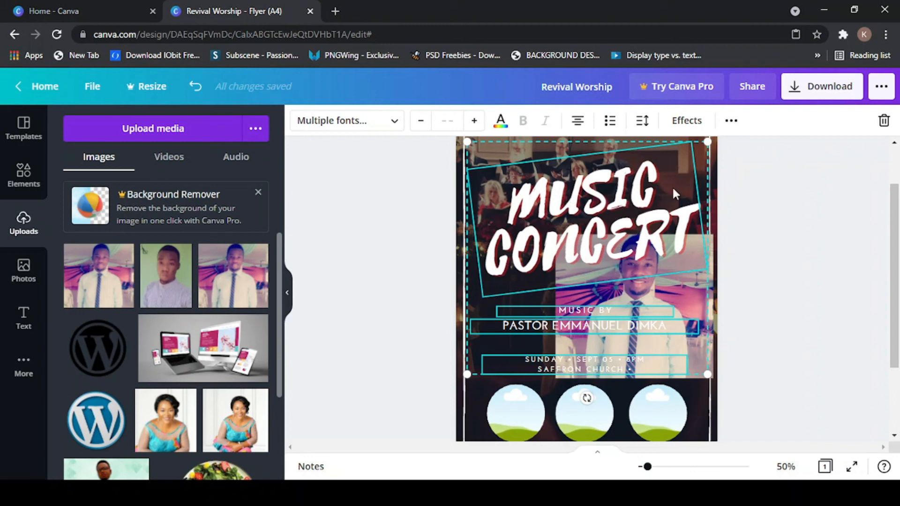
pyautogui.click(733, 123)
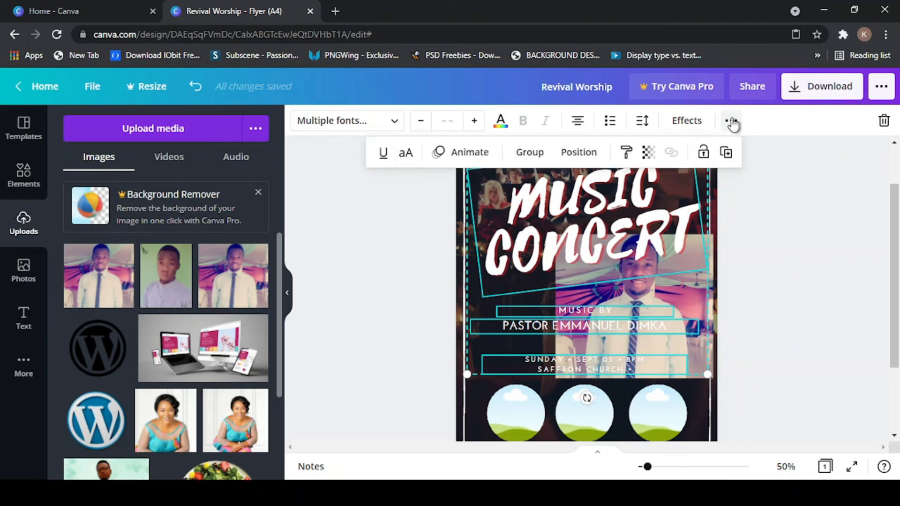
pyautogui.click(704, 153)
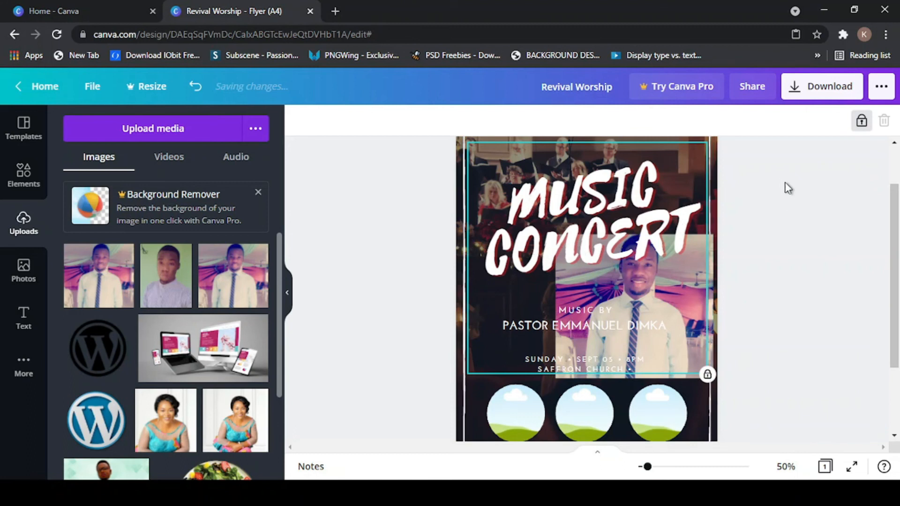
# - Lock the flyer's border frame and verify the locked title no longer moves when dragged
pyautogui.click(461, 157)
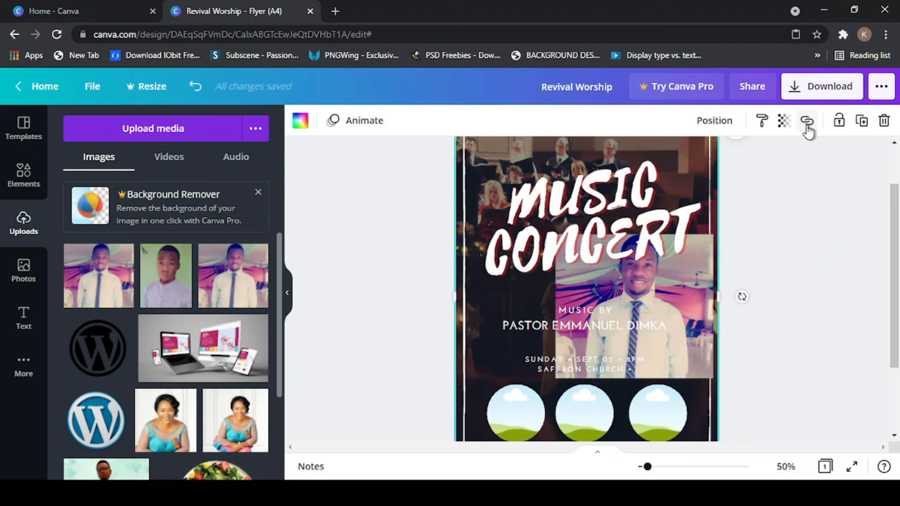
pyautogui.click(839, 121)
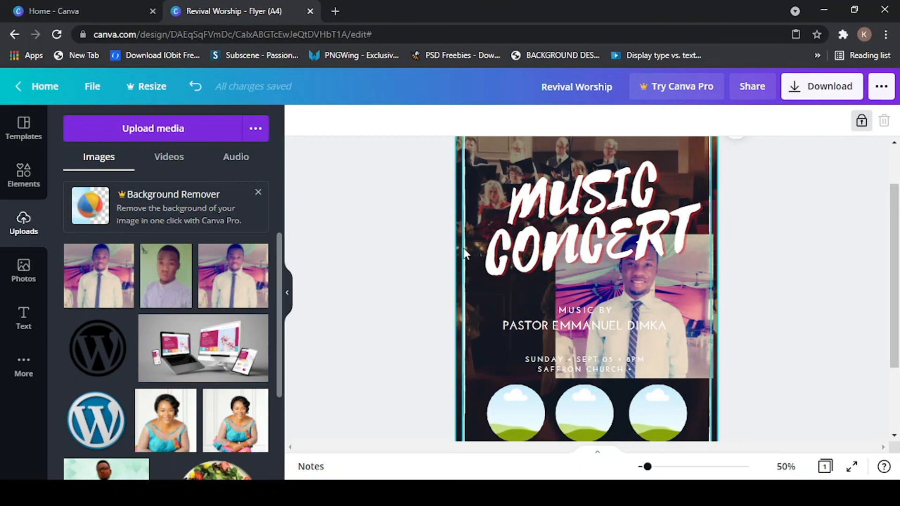
pyautogui.click(472, 321)
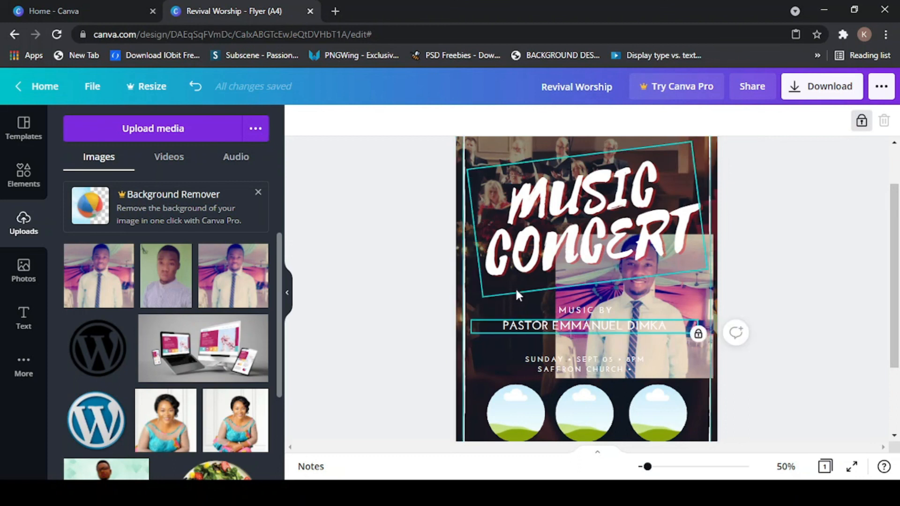
pyautogui.click(539, 246)
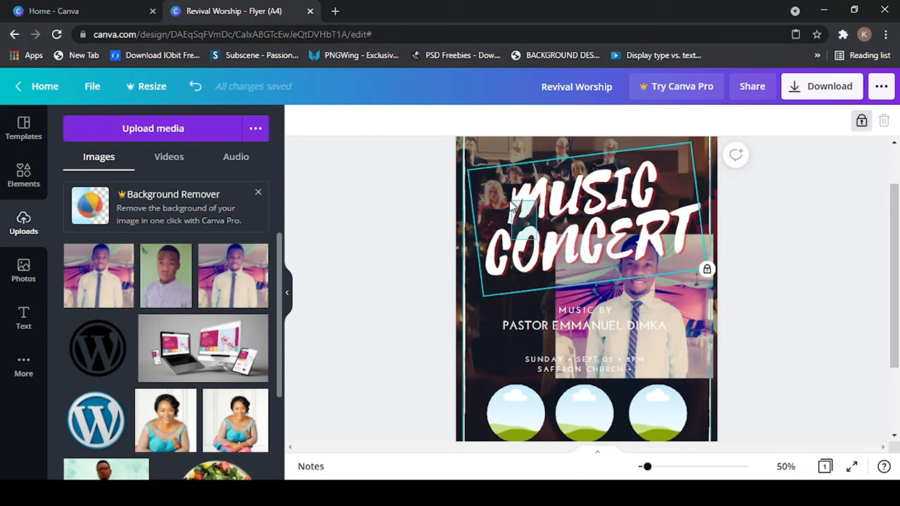
pyautogui.moveTo(537, 240); pyautogui.dragTo(489, 172)
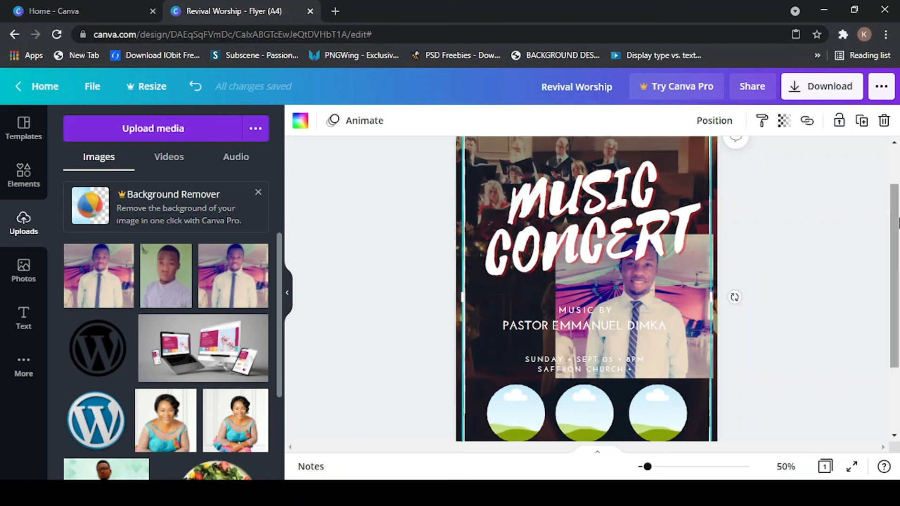
pyautogui.moveTo(895, 205); pyautogui.dragTo(895, 245)
# - Shrink the man's photo to about half size and drop it into the left circle frame
pyautogui.click(666, 233)
pyautogui.moveTo(666, 234); pyautogui.dragTo(607, 262)
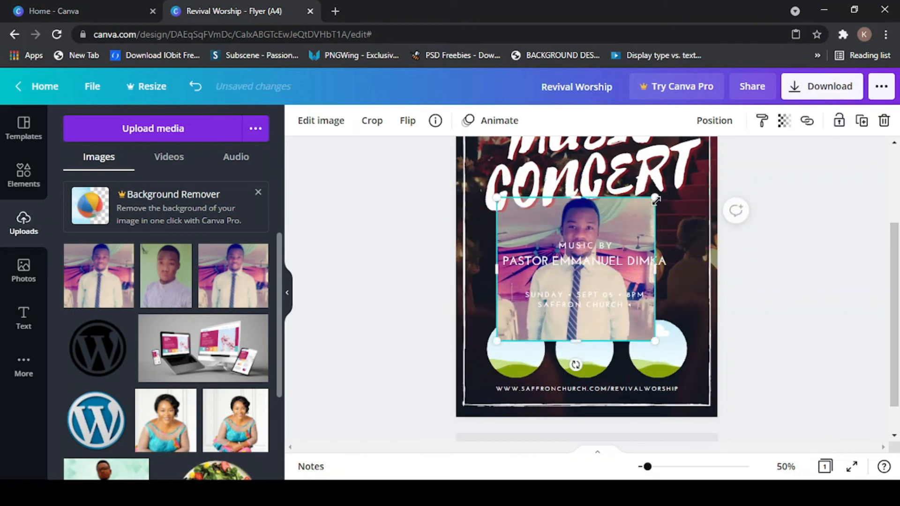
pyautogui.moveTo(636, 223); pyautogui.dragTo(598, 278)
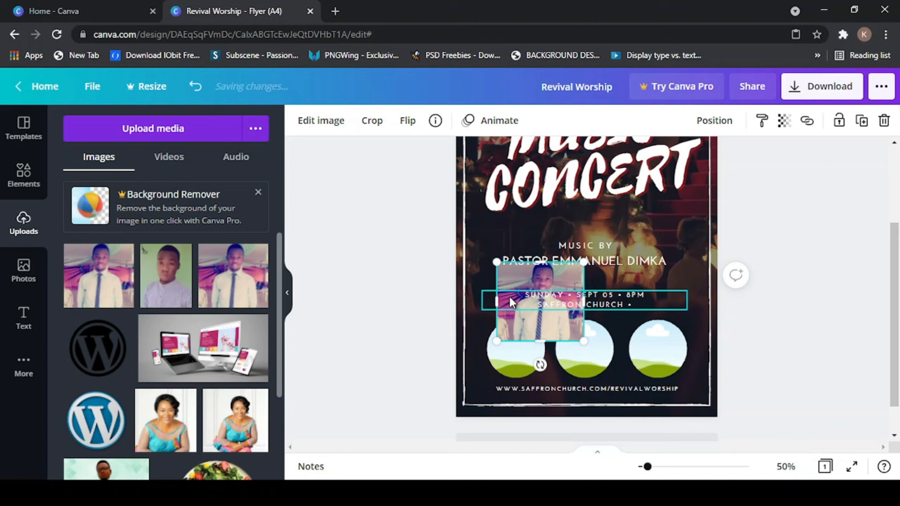
pyautogui.moveTo(511, 283); pyautogui.dragTo(494, 335)
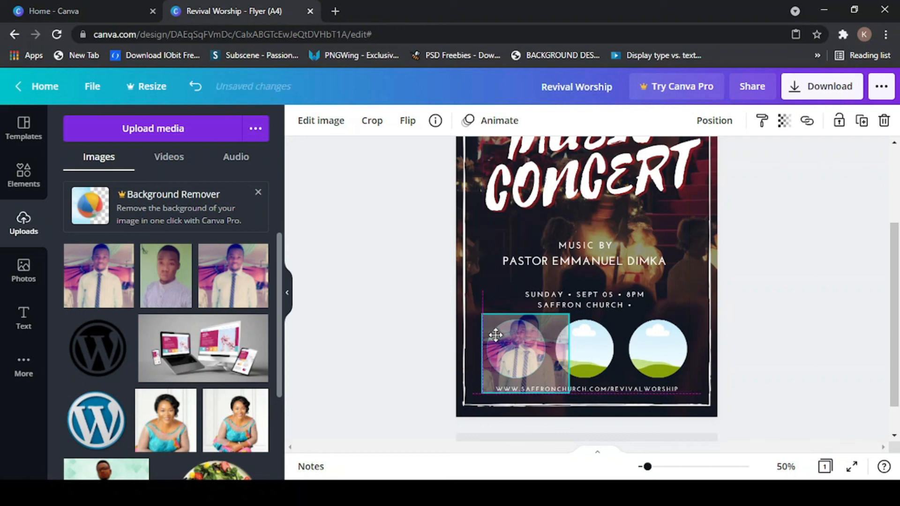
pyautogui.moveTo(496, 335); pyautogui.dragTo(496, 335)
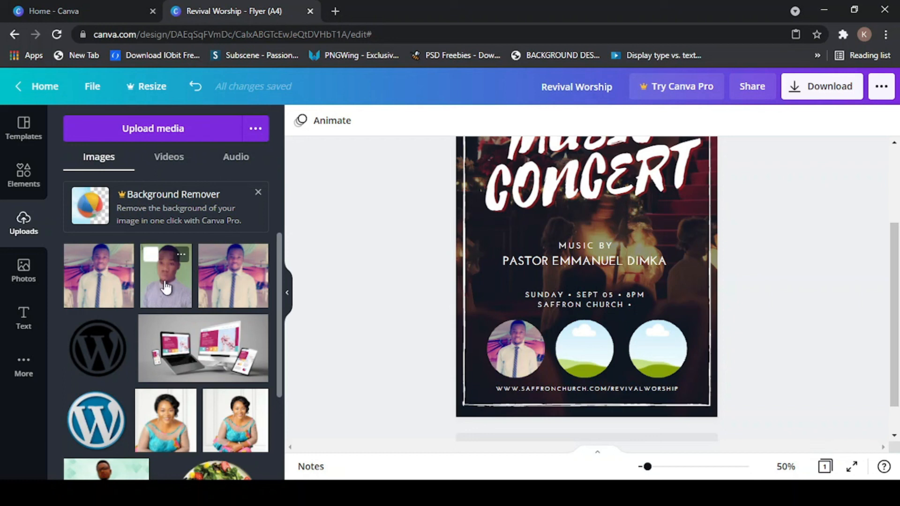
# - Add the second uploaded portrait, shrink it, and drop it into the middle circle frame
pyautogui.moveTo(166, 286); pyautogui.dragTo(590, 260)
pyautogui.moveTo(602, 223); pyautogui.dragTo(520, 320)
pyautogui.moveTo(491, 356); pyautogui.dragTo(597, 269)
pyautogui.moveTo(632, 233); pyautogui.dragTo(625, 241)
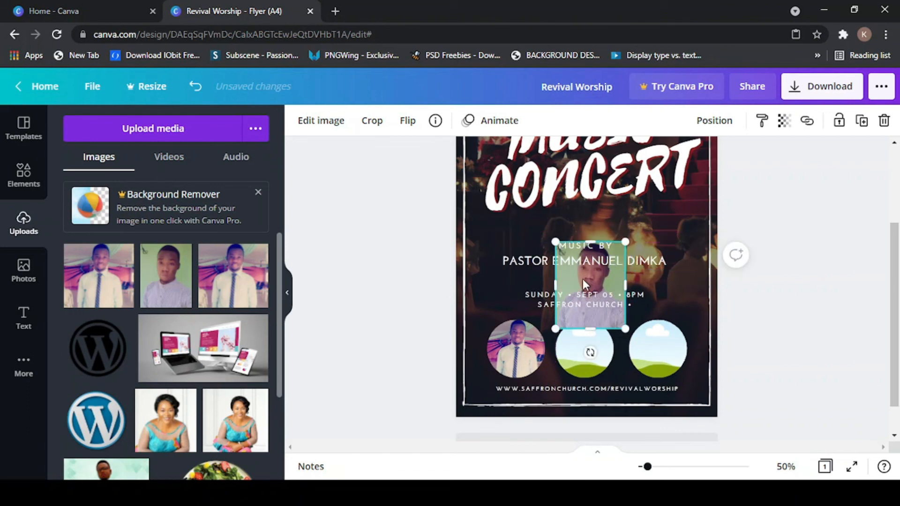
pyautogui.moveTo(584, 291); pyautogui.dragTo(582, 347)
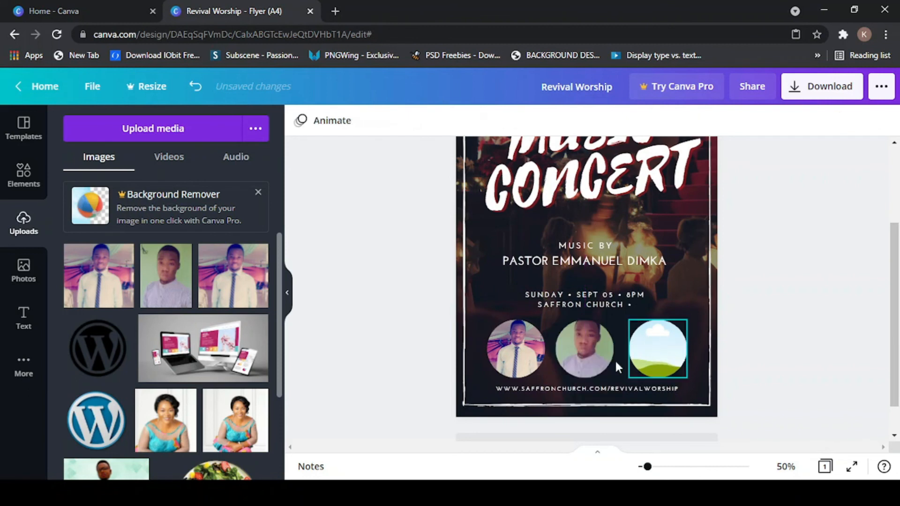
# - Reframe the portrait inside the middle circle, shifting the face lower, and confirm
pyautogui.doubleClick(585, 337)
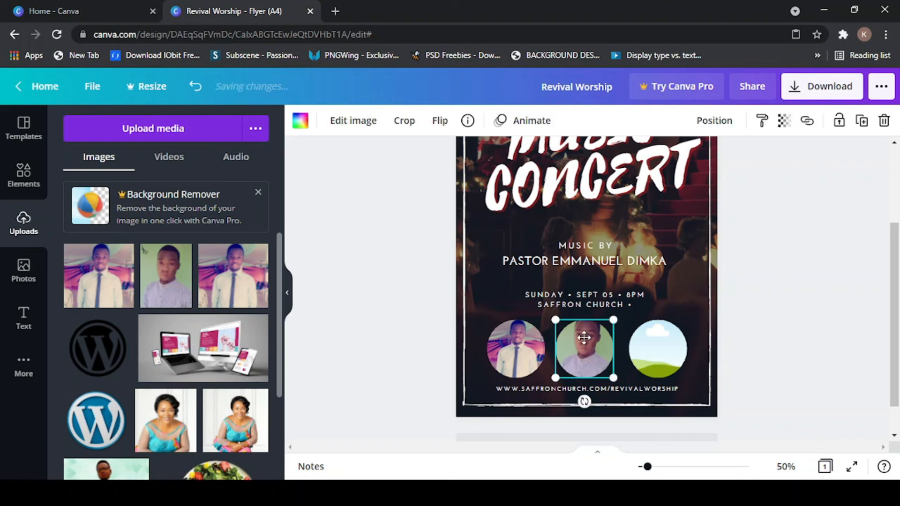
pyautogui.moveTo(584, 361); pyautogui.dragTo(579, 365)
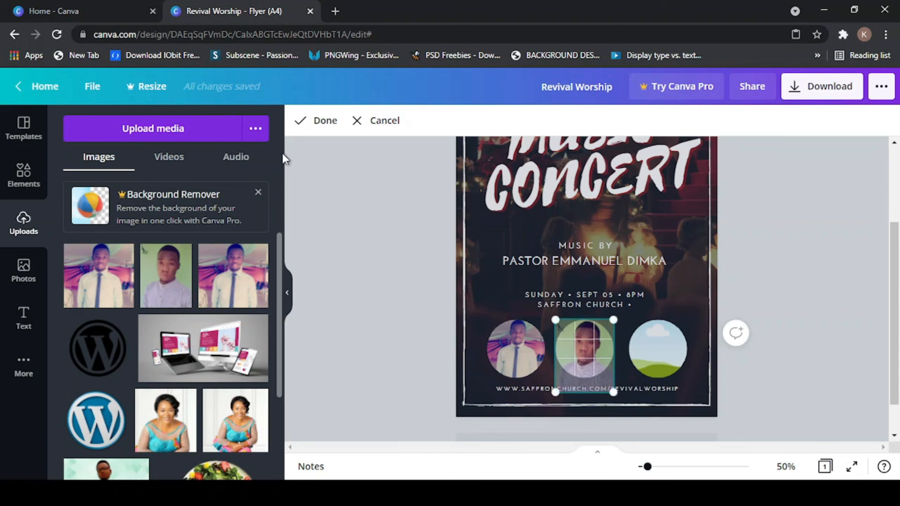
pyautogui.click(320, 123)
pyautogui.click(833, 277)
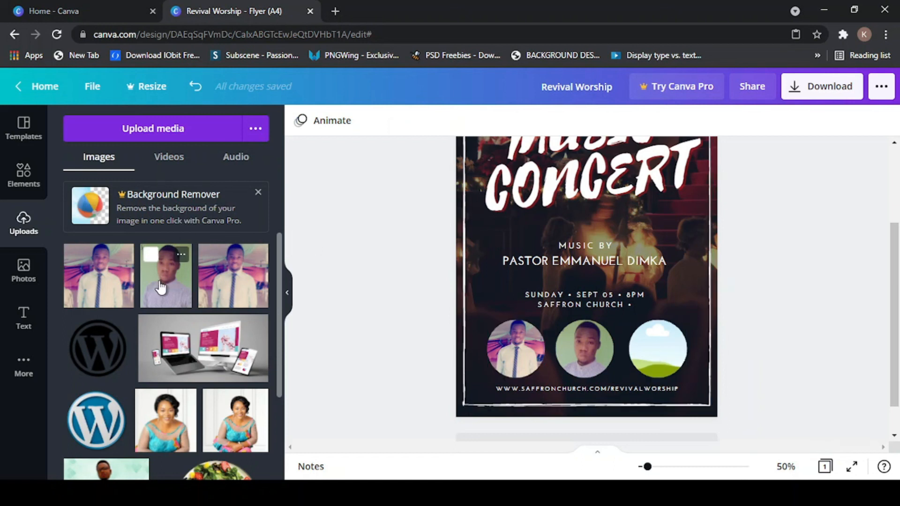
# - Add the third uploaded portrait, shrink it to circle size, and place it in the right circle frame
pyautogui.scroll(-2, 161, 287)
pyautogui.scroll(-5, 161, 287)
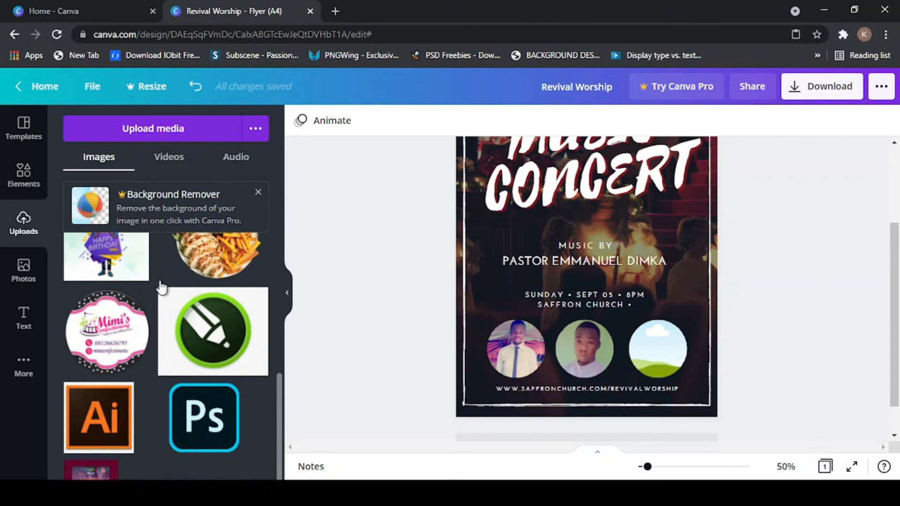
pyautogui.scroll(3, 161, 287)
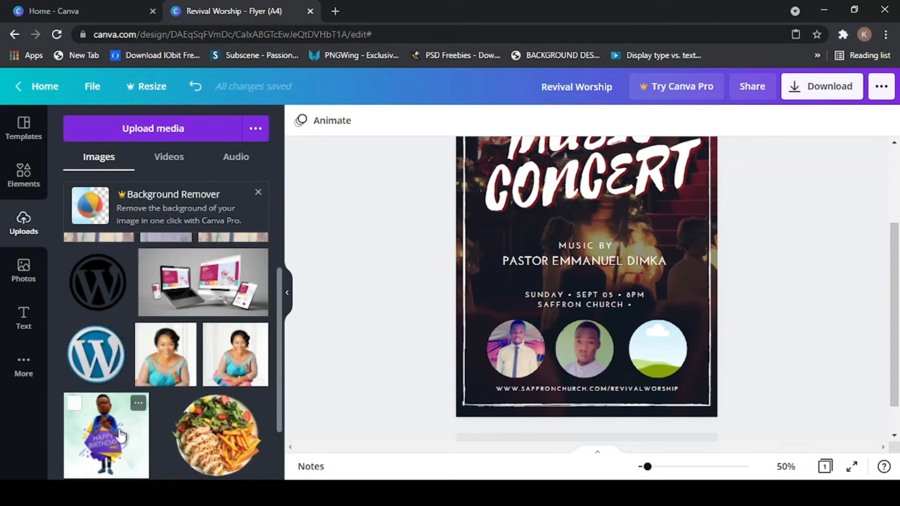
pyautogui.scroll(2, 124, 364)
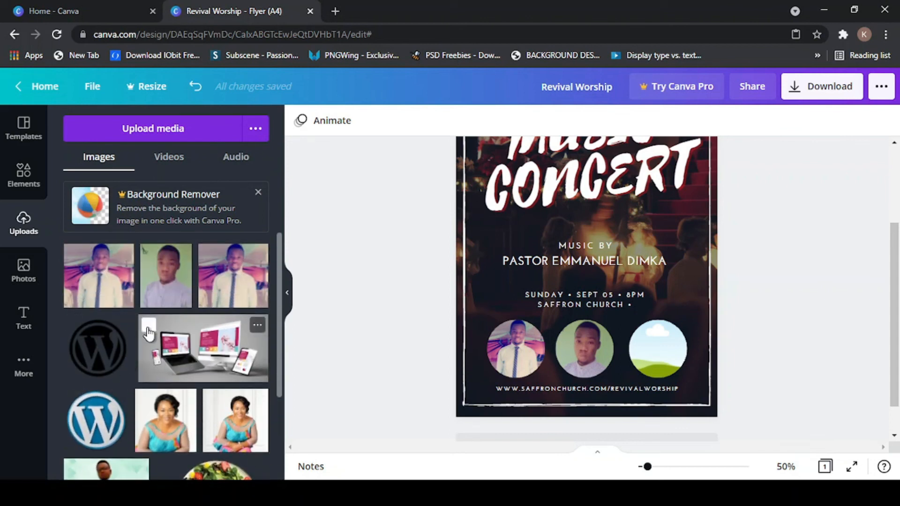
pyautogui.click(226, 287)
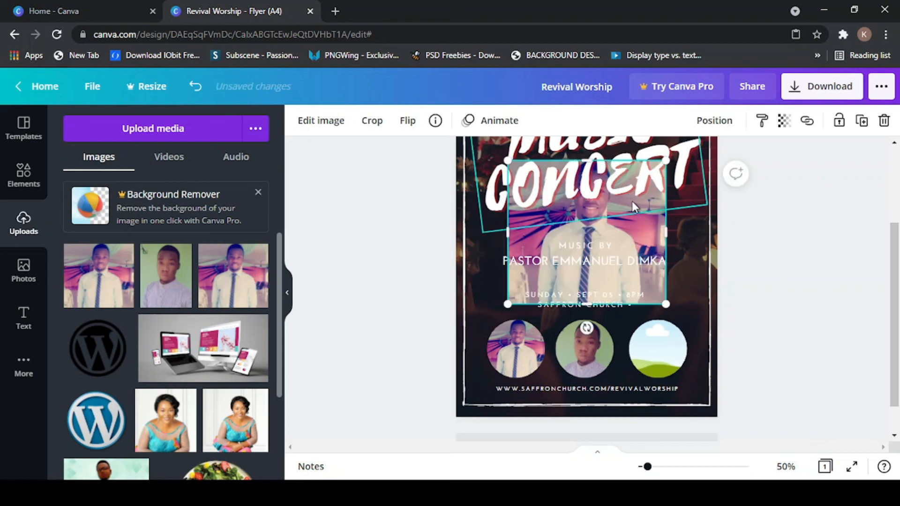
pyautogui.moveTo(591, 277); pyautogui.dragTo(552, 337)
pyautogui.moveTo(632, 219); pyautogui.dragTo(553, 287)
pyautogui.moveTo(509, 322); pyautogui.dragTo(660, 351)
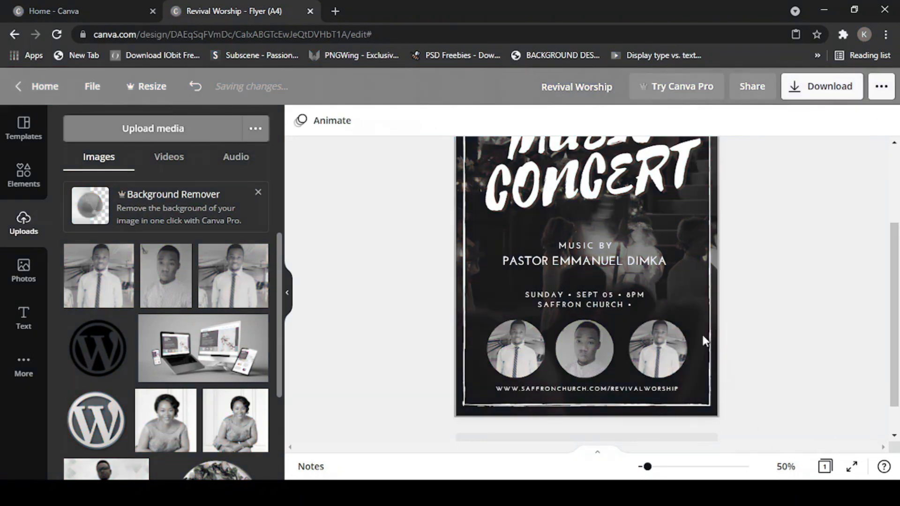
pyautogui.scroll(2, 598, 329)
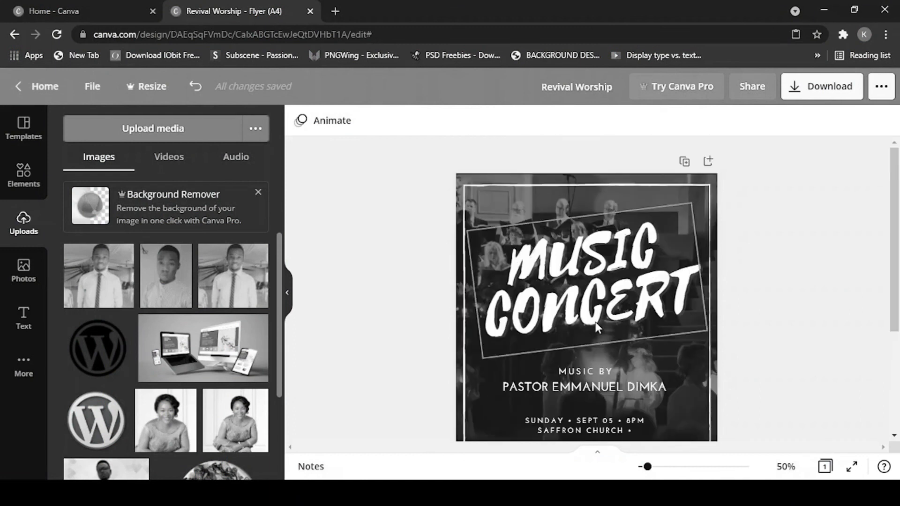
pyautogui.scroll(-2, 587, 320)
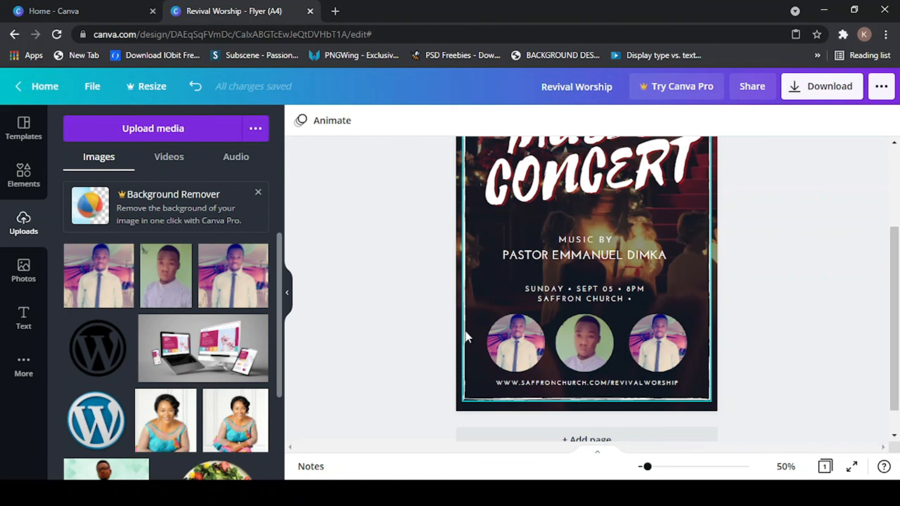
pyautogui.scroll(3, 544, 331)
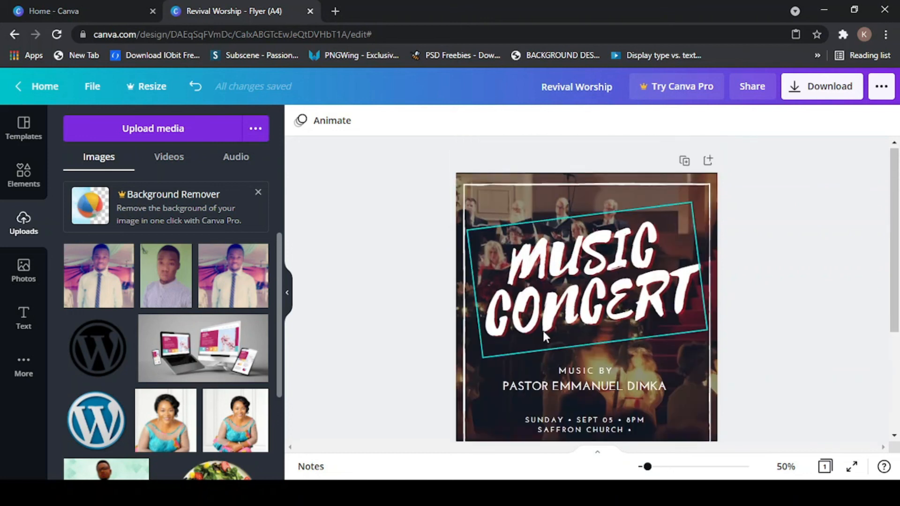
pyautogui.scroll(-2, 563, 330)
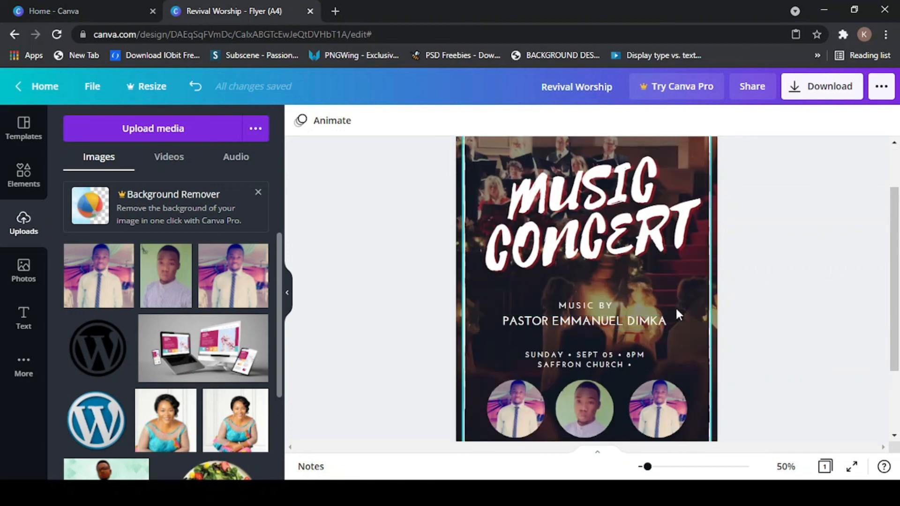
pyautogui.scroll(-2, 676, 310)
pyautogui.scroll(3, 510, 355)
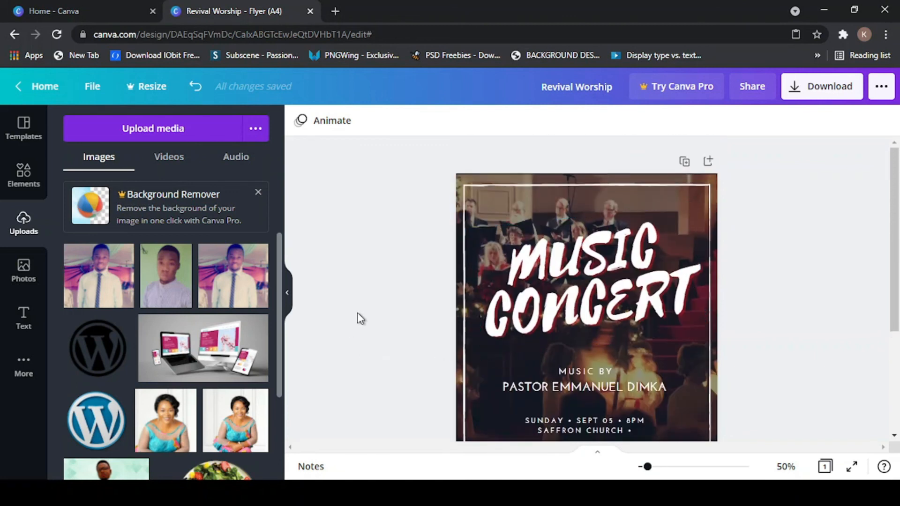
pyautogui.scroll(-2, 576, 254)
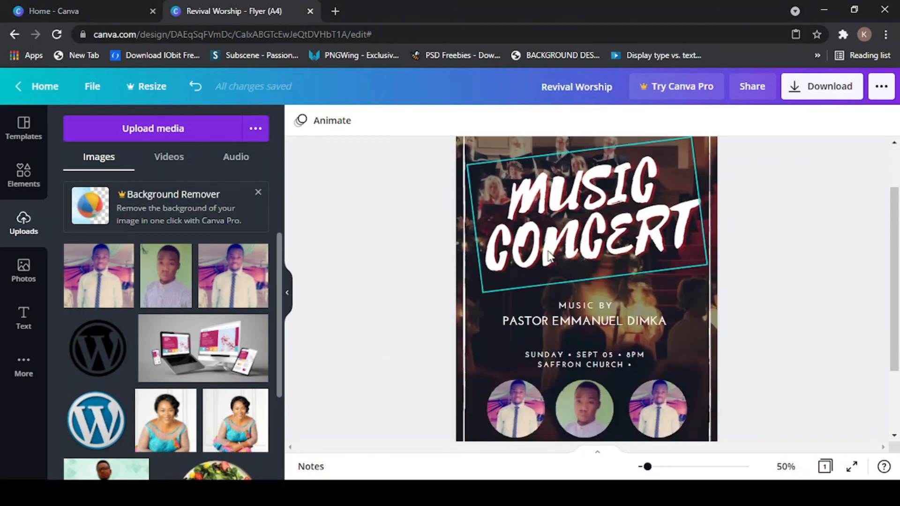
pyautogui.scroll(2, 562, 256)
pyautogui.scroll(-4, 647, 221)
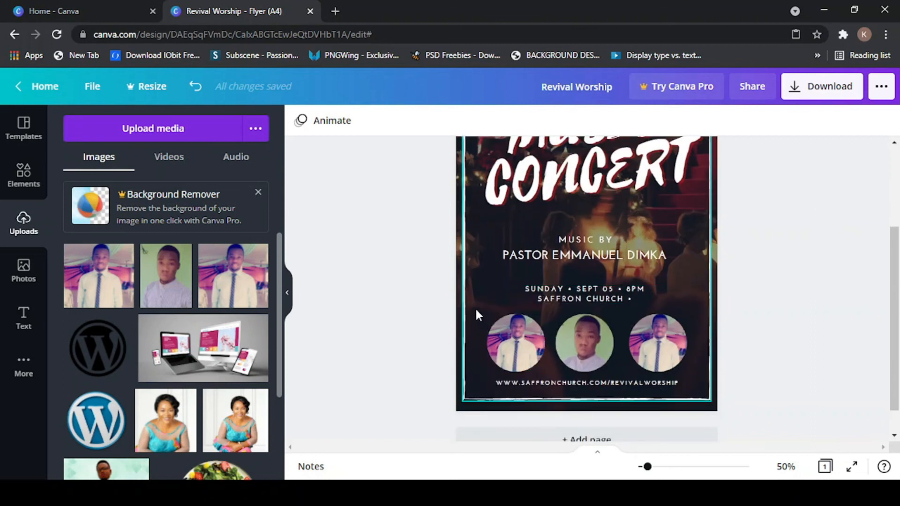
pyautogui.scroll(3, 546, 254)
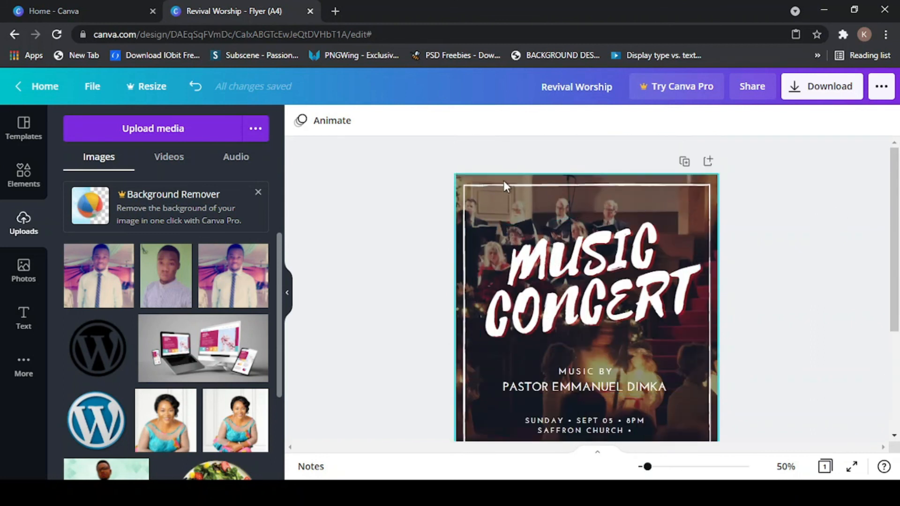
pyautogui.scroll(-4, 533, 191)
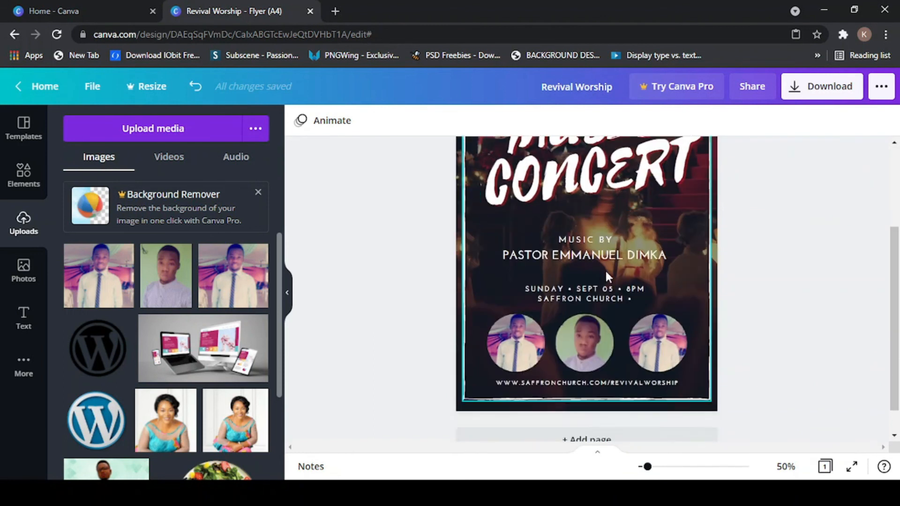
pyautogui.scroll(3, 573, 277)
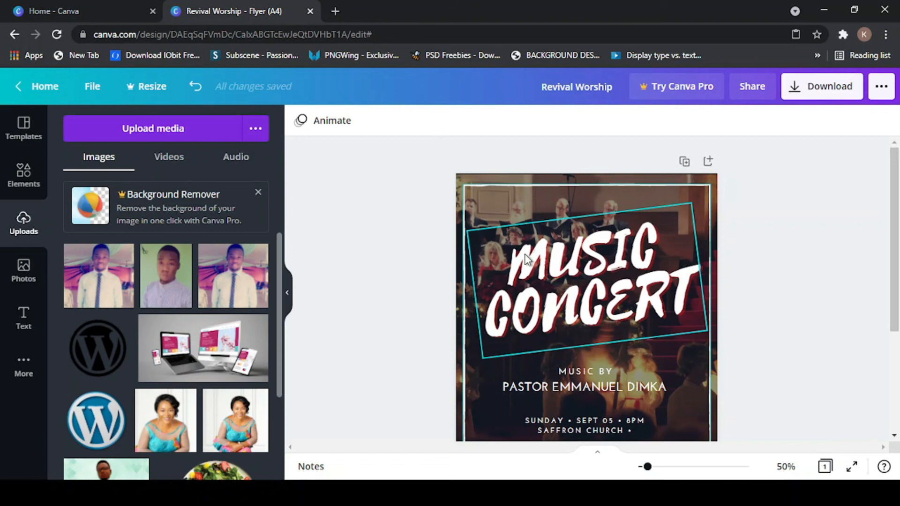
pyautogui.click(649, 245)
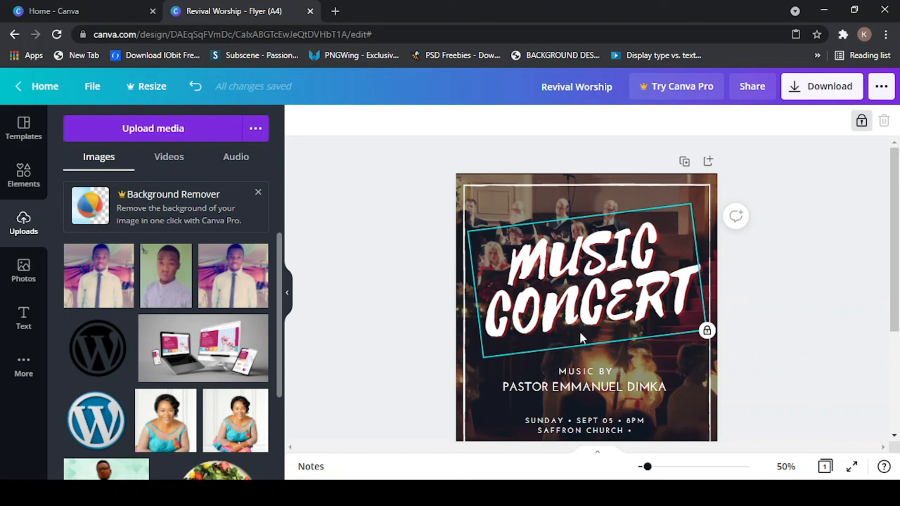
pyautogui.scroll(-3, 578, 338)
pyautogui.click(603, 258)
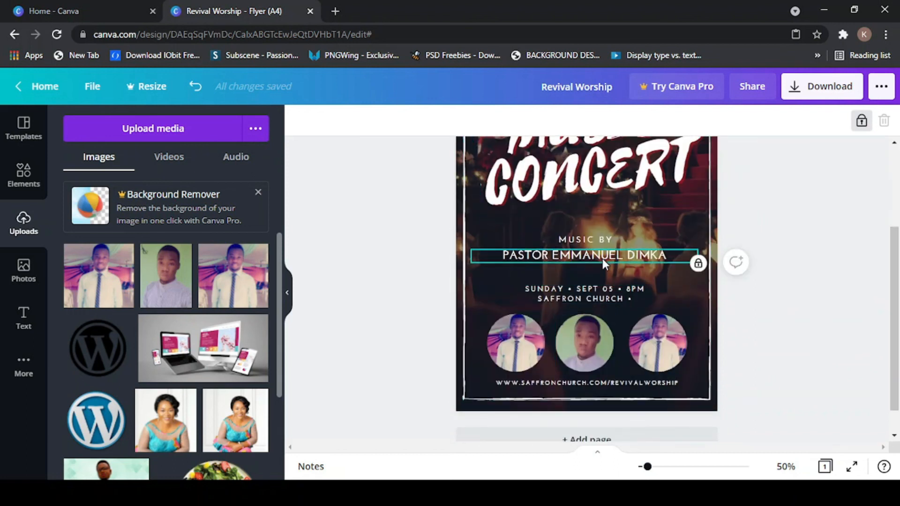
pyautogui.click(599, 243)
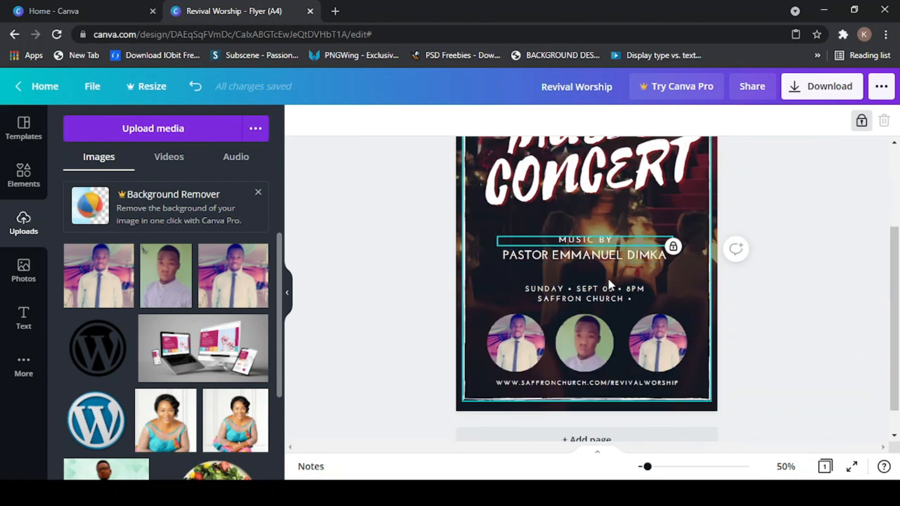
pyautogui.click(609, 299)
pyautogui.scroll(3, 593, 307)
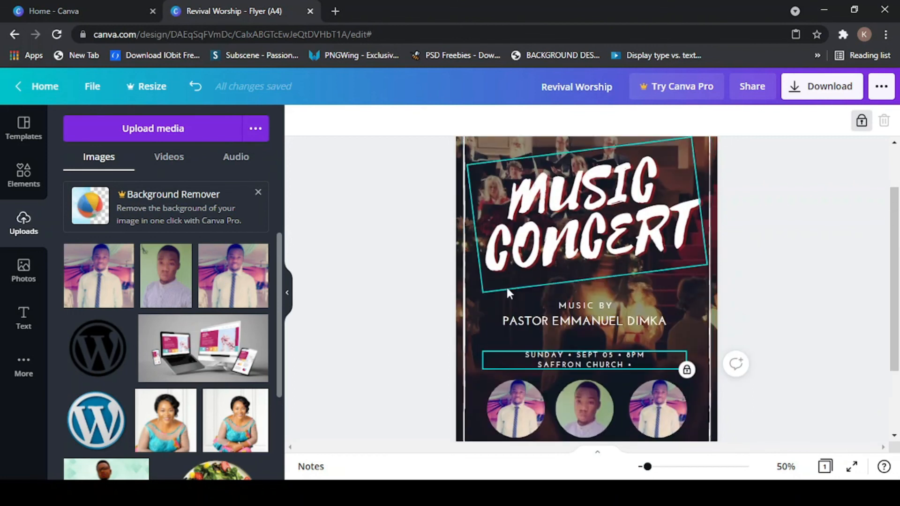
pyautogui.scroll(-3, 509, 293)
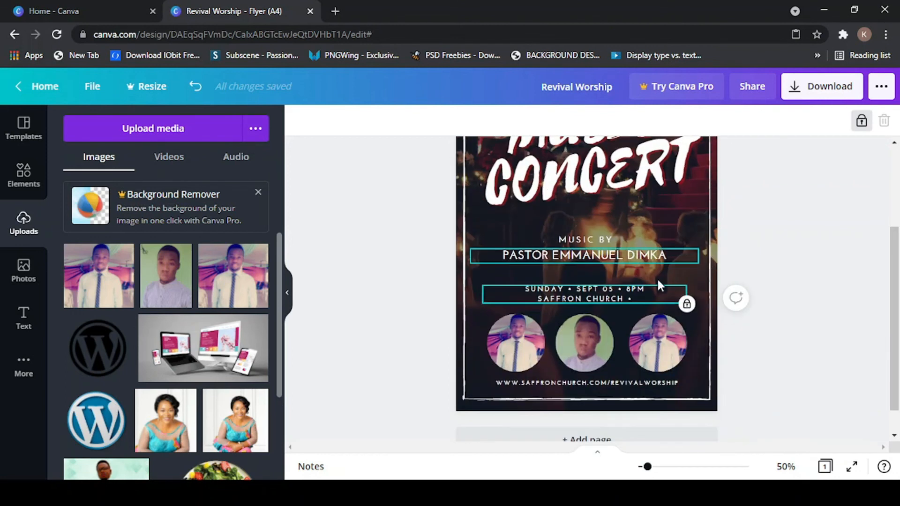
pyautogui.scroll(3, 593, 299)
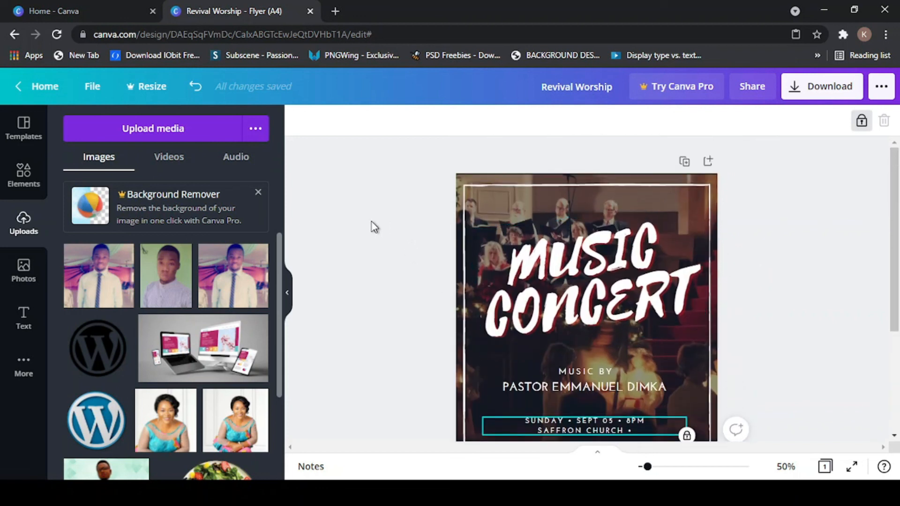
pyautogui.click(373, 228)
pyautogui.scroll(-3, 483, 234)
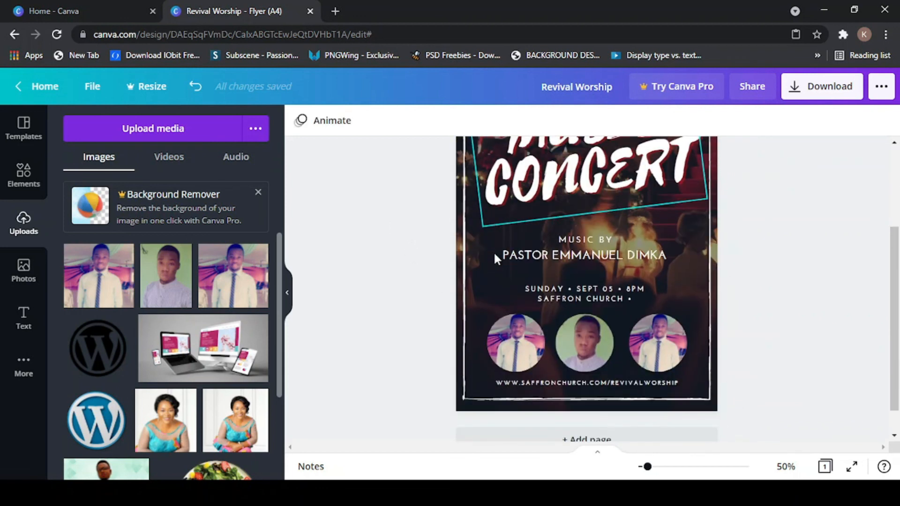
pyautogui.scroll(3, 493, 251)
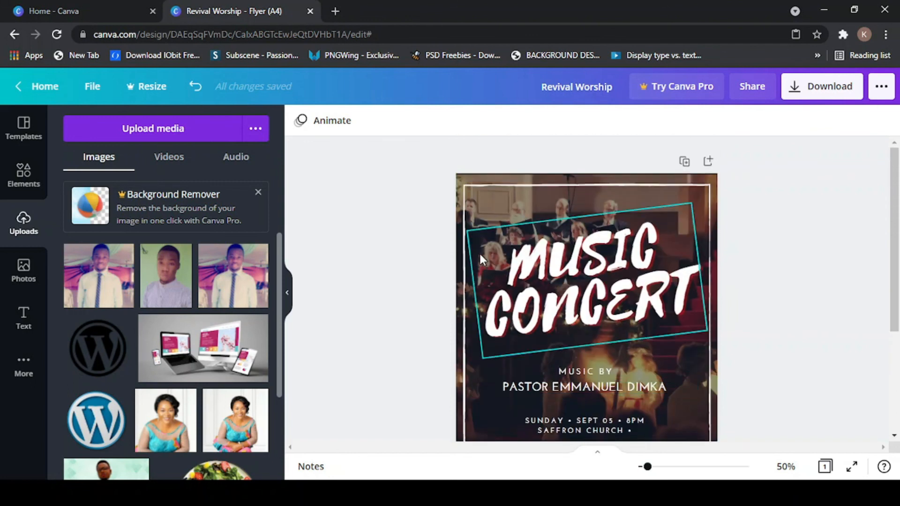
pyautogui.scroll(-2, 394, 261)
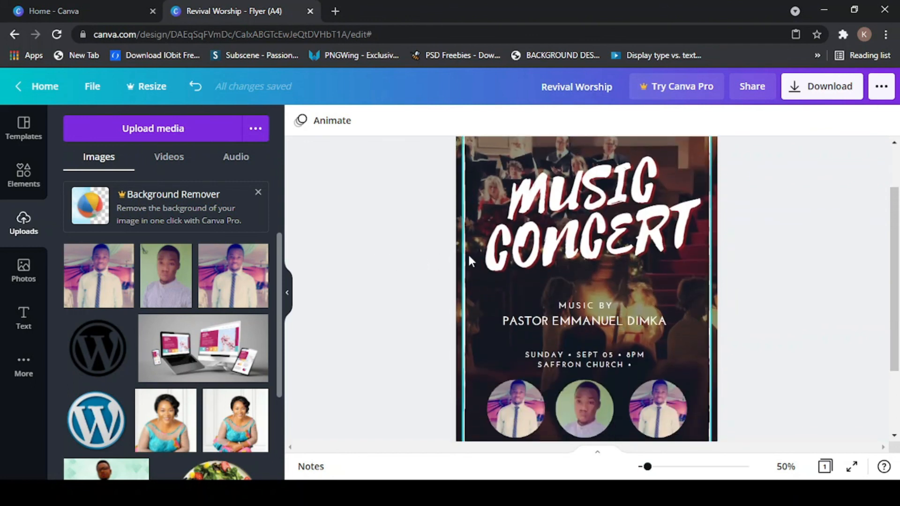
pyautogui.scroll(-2, 573, 285)
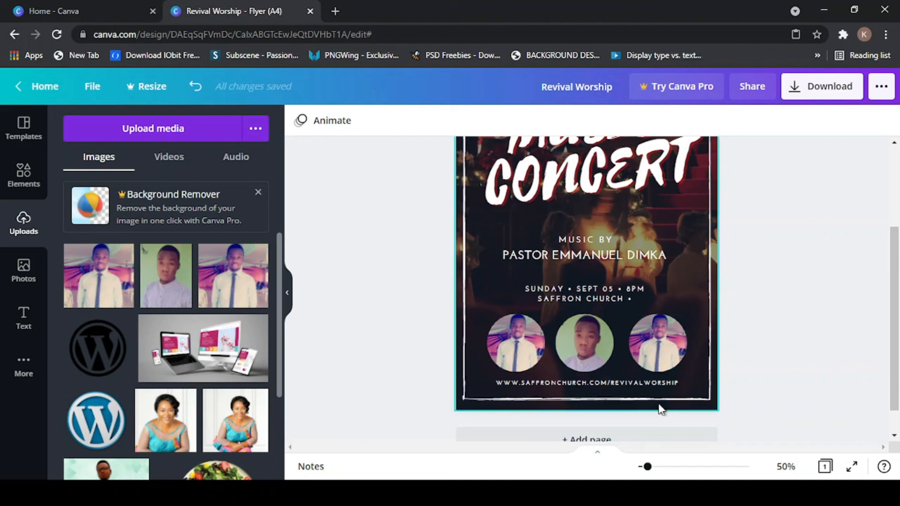
pyautogui.scroll(4, 517, 299)
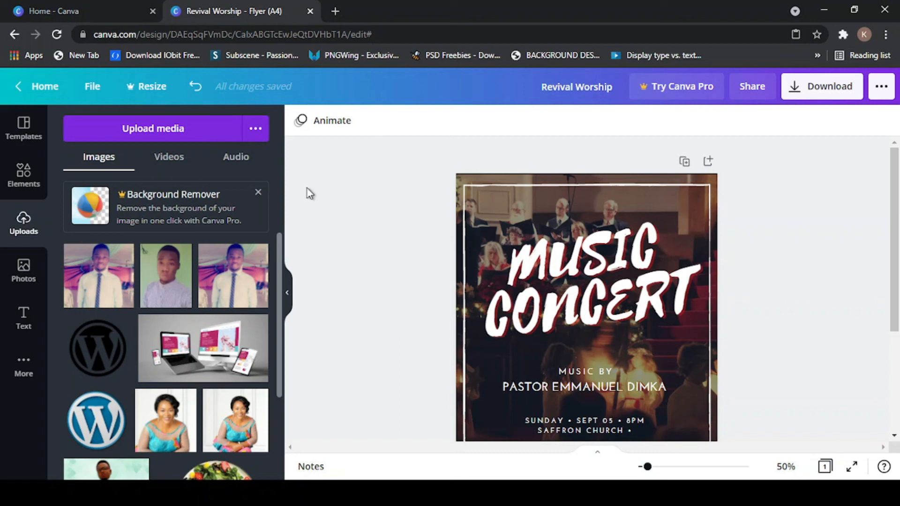
pyautogui.scroll(-5, 518, 229)
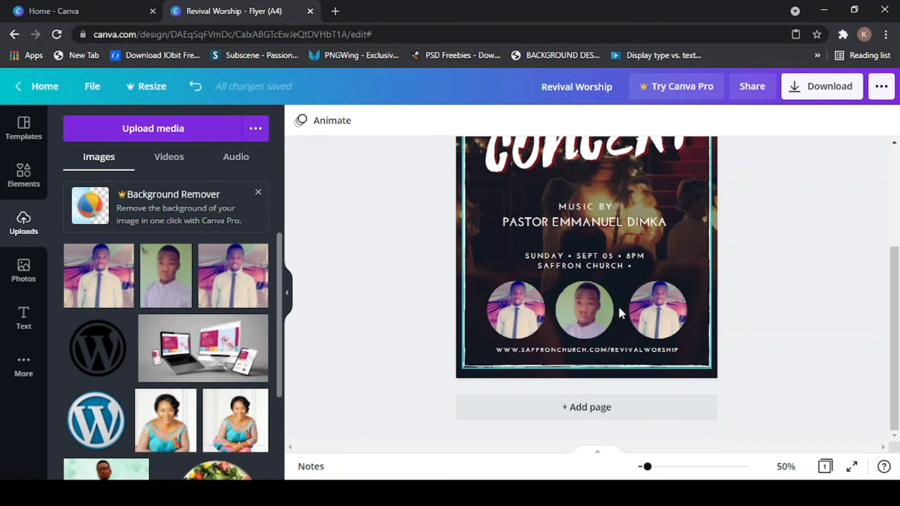
pyautogui.scroll(4, 619, 310)
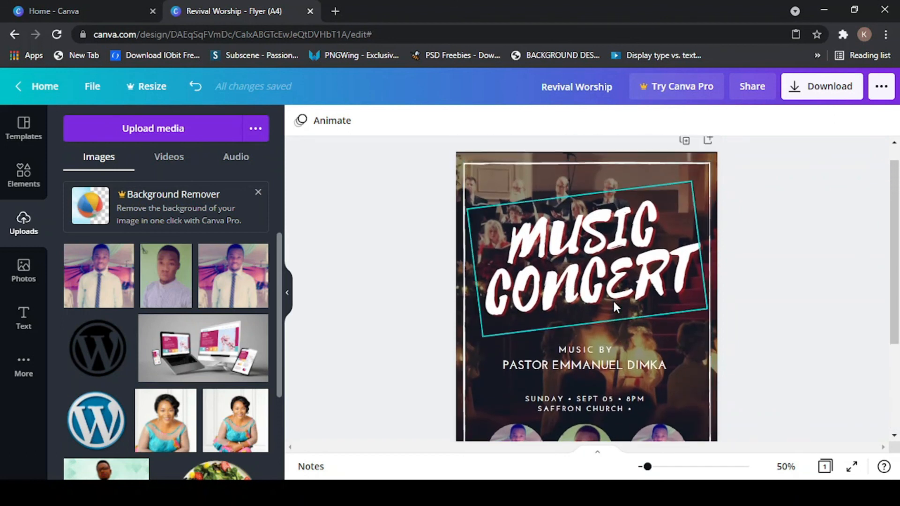
pyautogui.scroll(1, 615, 307)
pyautogui.scroll(-4, 605, 307)
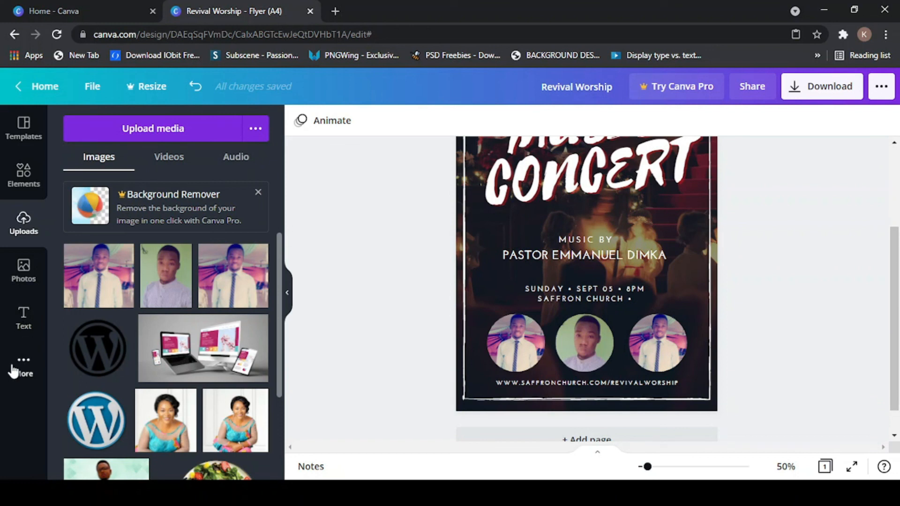
# - Bring up the More panel and browse Canva's Apps and Integrations list
pyautogui.click(22, 370)
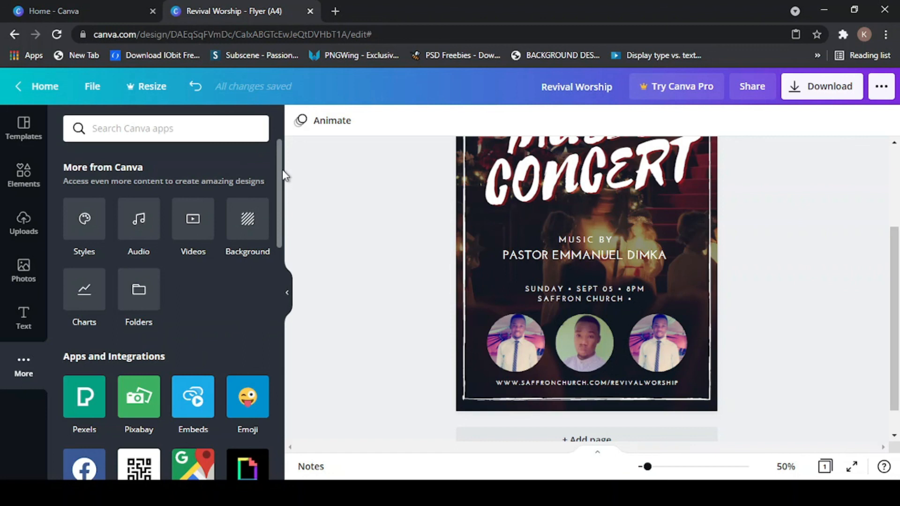
pyautogui.moveTo(280, 159)
pyautogui.mouseDown()
pyautogui.moveTo(273, 273)
pyautogui.moveTo(279, 154)
pyautogui.mouseUp()
pyautogui.click(24, 321)
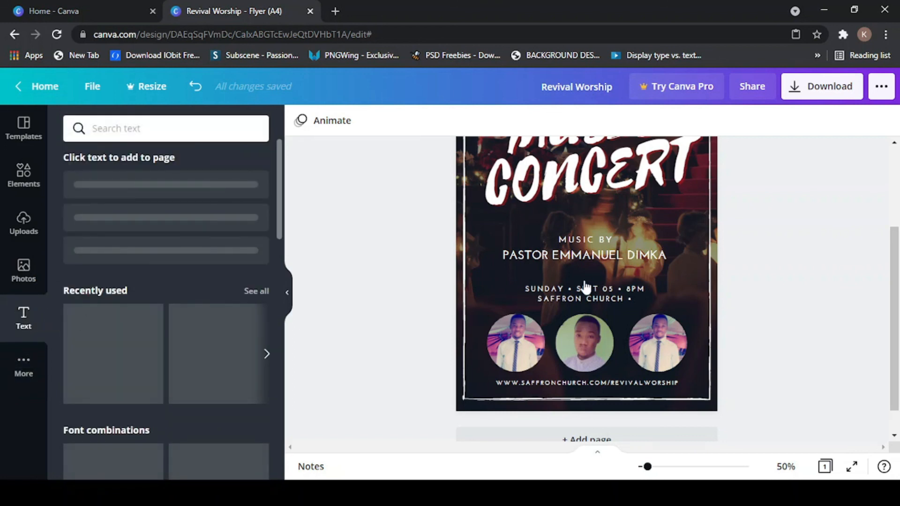
pyautogui.scroll(2, 569, 223)
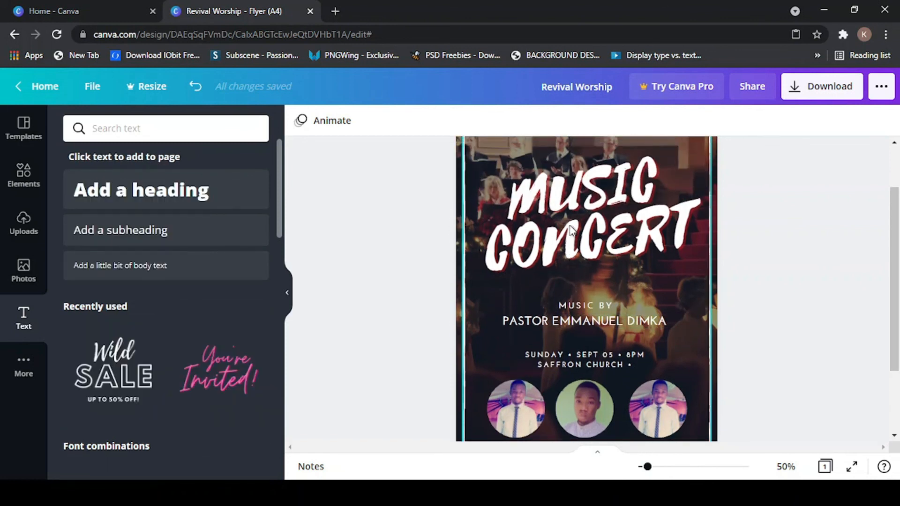
pyautogui.scroll(-2, 611, 327)
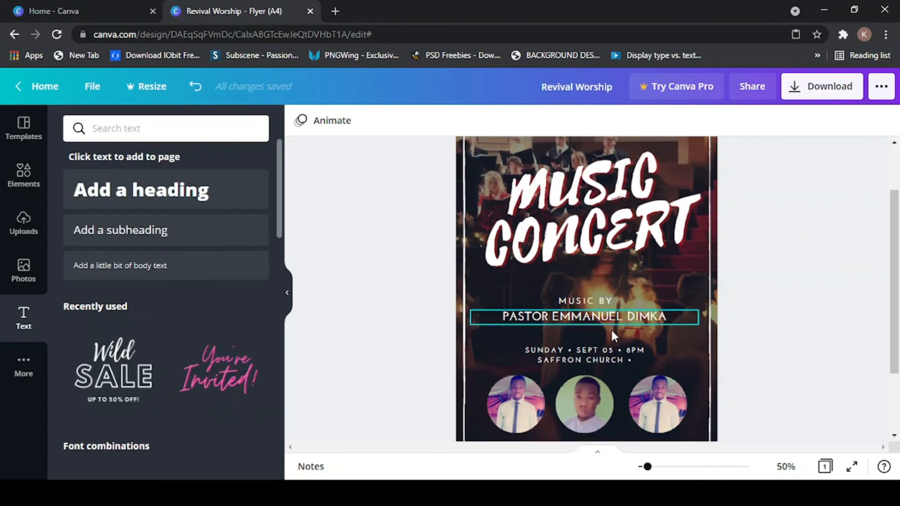
pyautogui.scroll(-4, 163, 319)
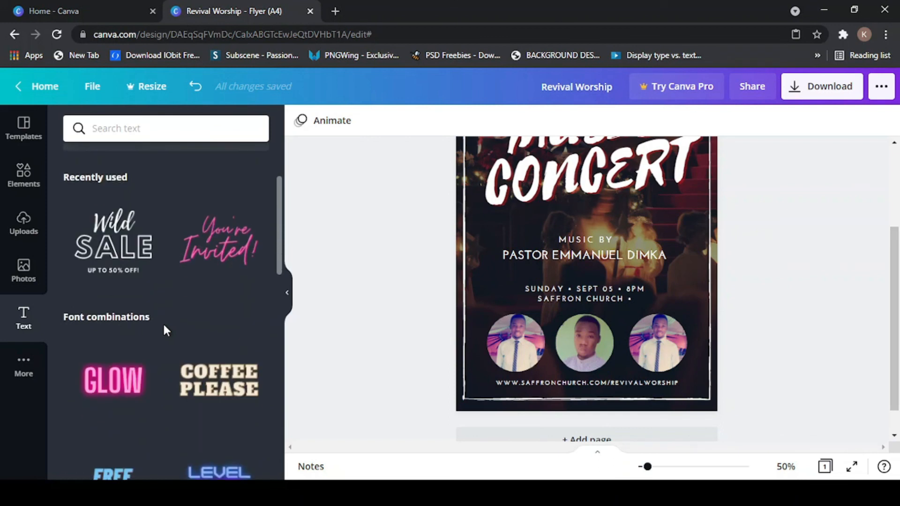
pyautogui.scroll(-1, 169, 341)
pyautogui.scroll(-4, 173, 339)
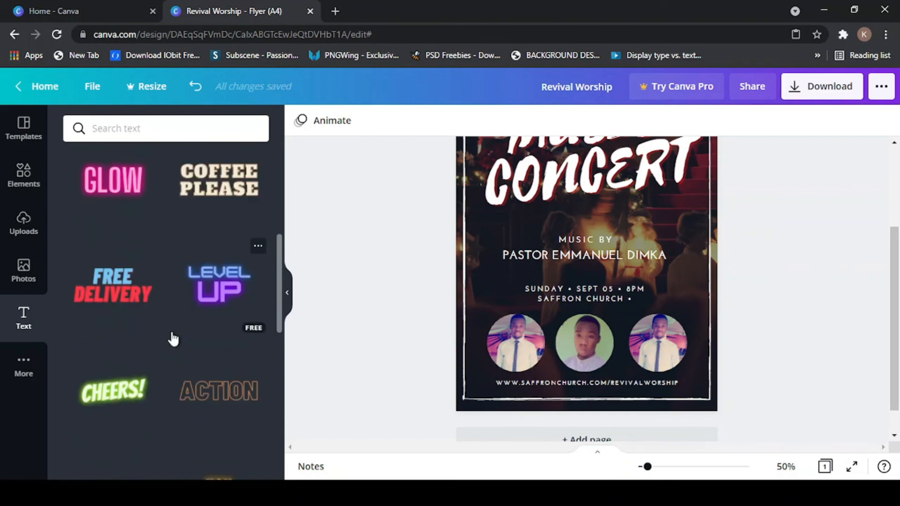
pyautogui.scroll(-4, 174, 339)
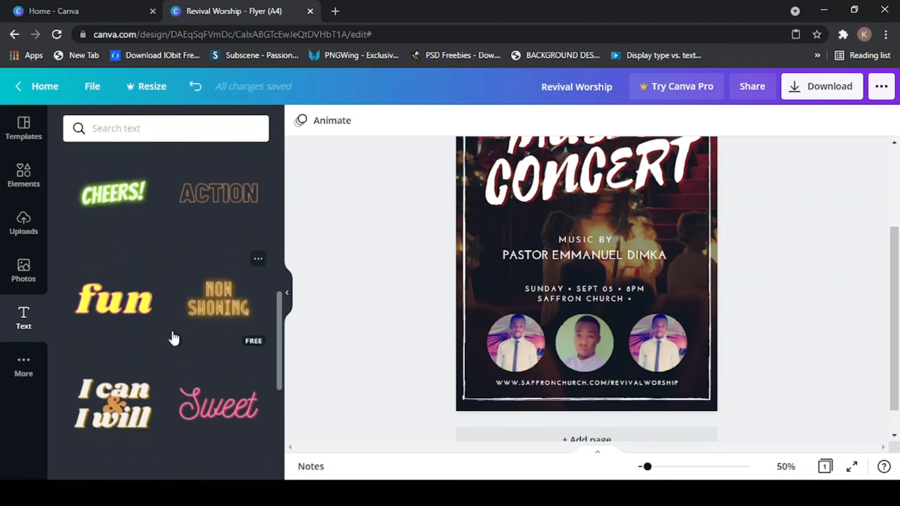
pyautogui.scroll(-2, 175, 346)
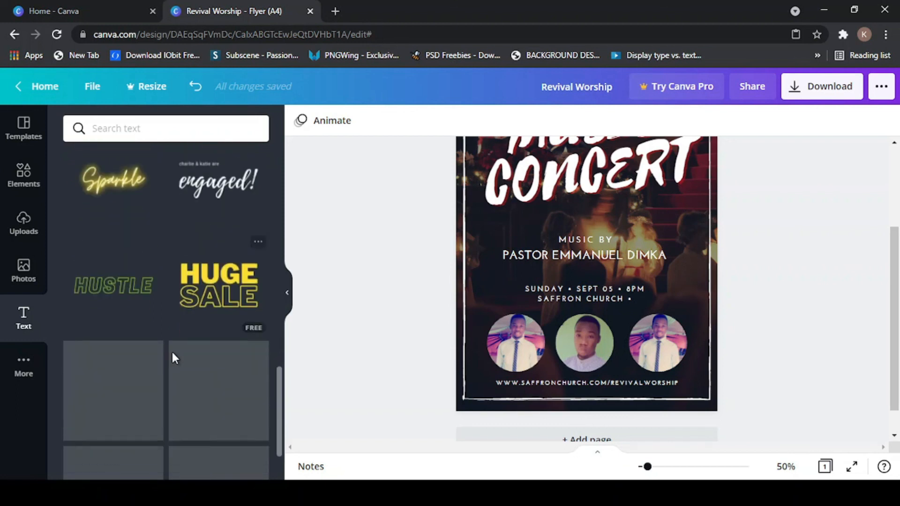
pyautogui.scroll(4, 171, 350)
pyautogui.scroll(3, 172, 389)
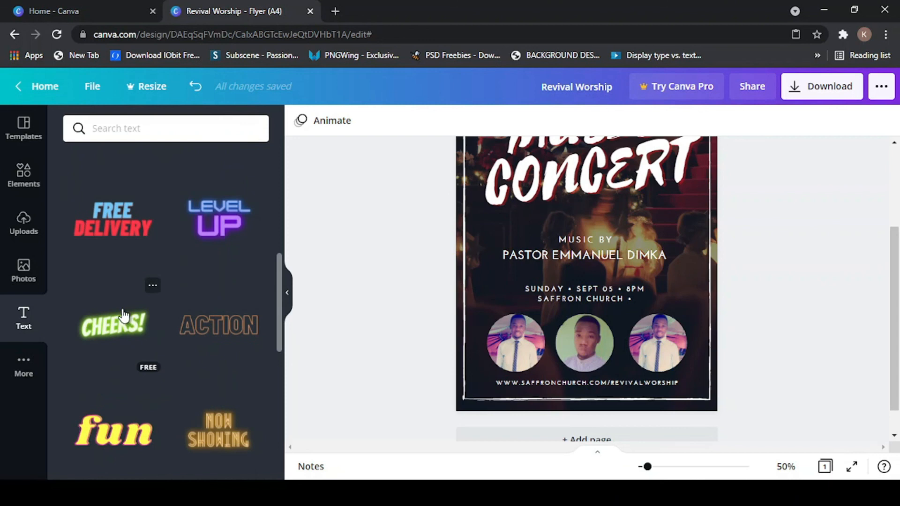
pyautogui.scroll(1, 124, 317)
pyautogui.scroll(1, 111, 281)
pyautogui.scroll(3, 111, 252)
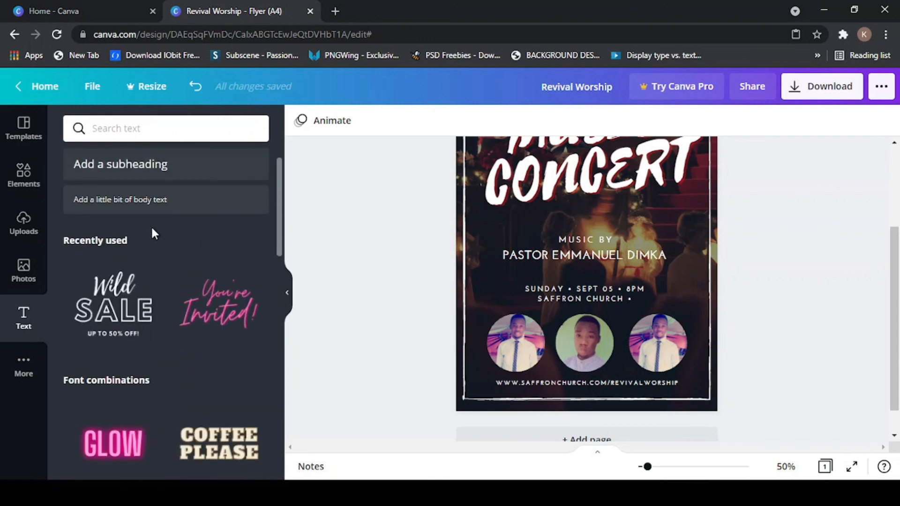
pyautogui.scroll(-2, 151, 230)
pyautogui.scroll(1, 106, 289)
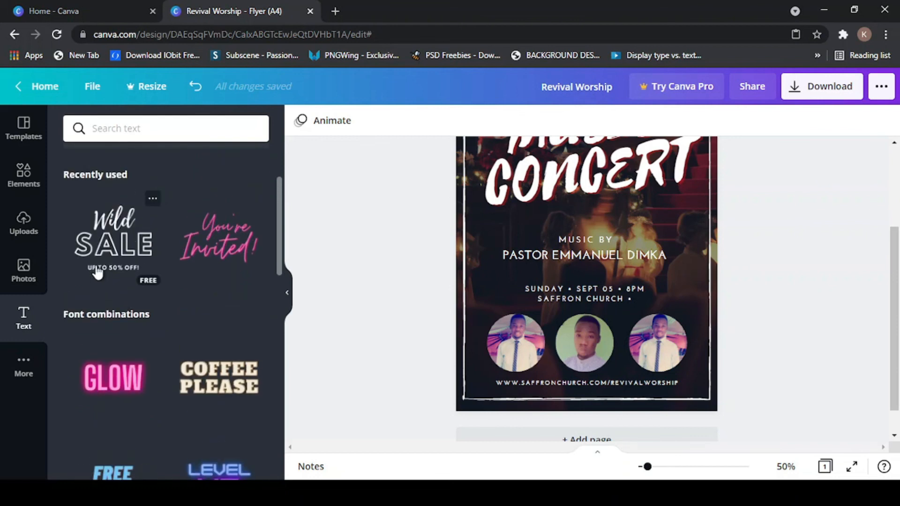
pyautogui.click(214, 231)
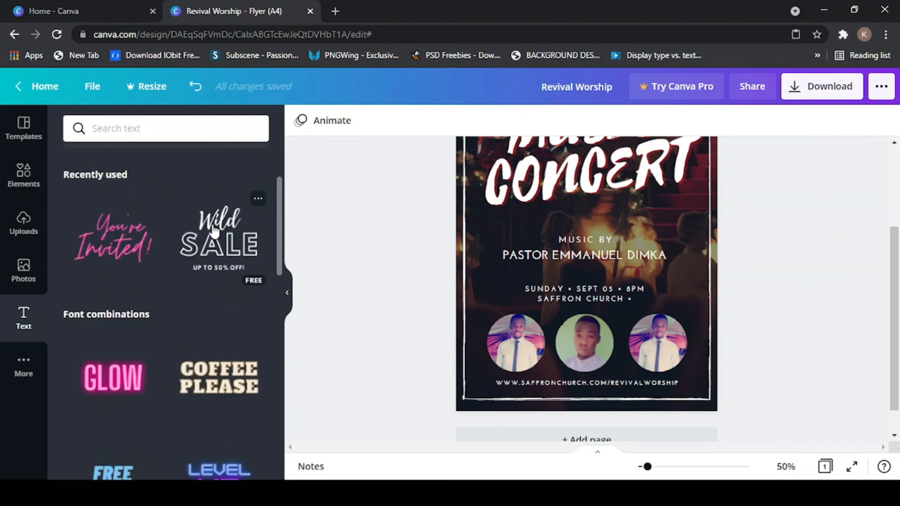
# - Add the You're Invited! script combination, shrink it to accent size, and place it under CONCERT's right end
pyautogui.click(117, 249)
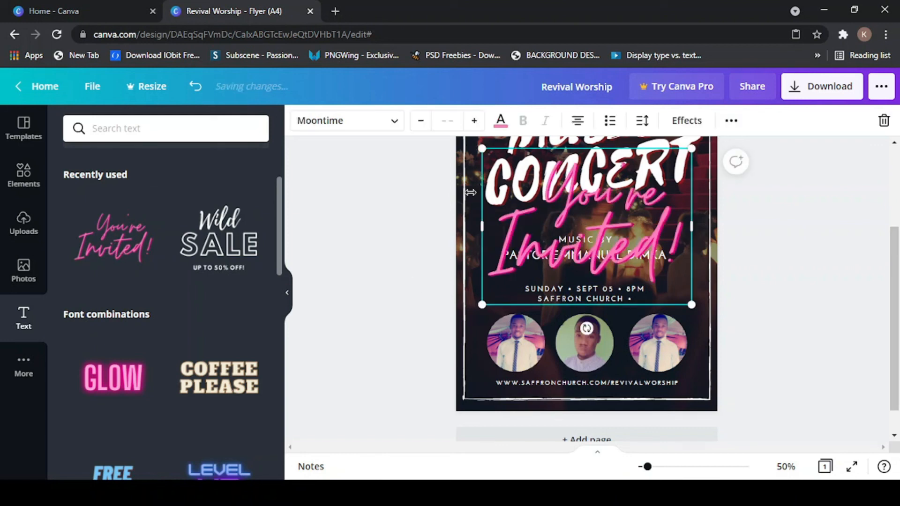
pyautogui.moveTo(489, 158); pyautogui.dragTo(599, 224)
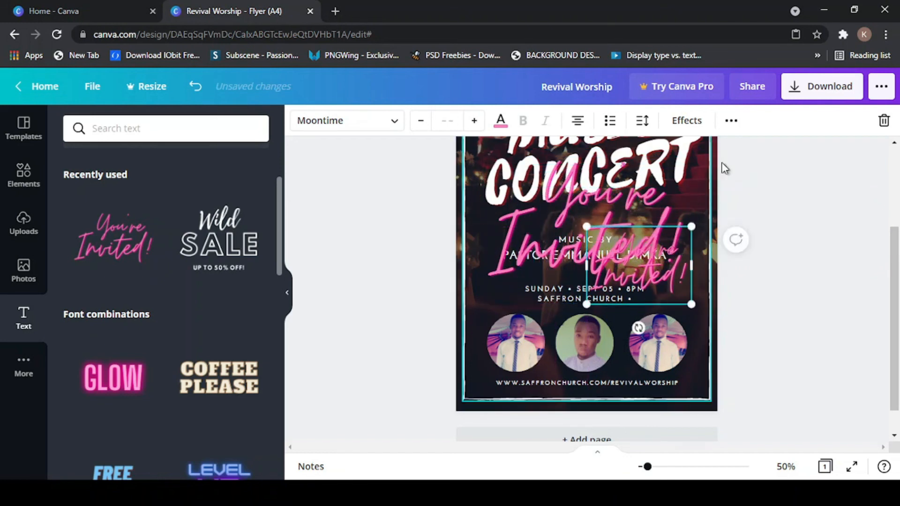
pyautogui.moveTo(645, 275); pyautogui.dragTo(880, 172)
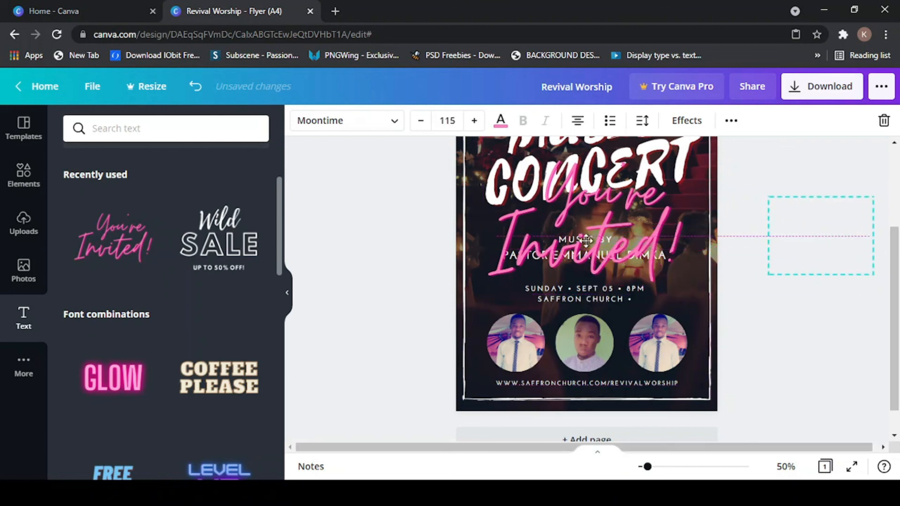
pyautogui.click(573, 195)
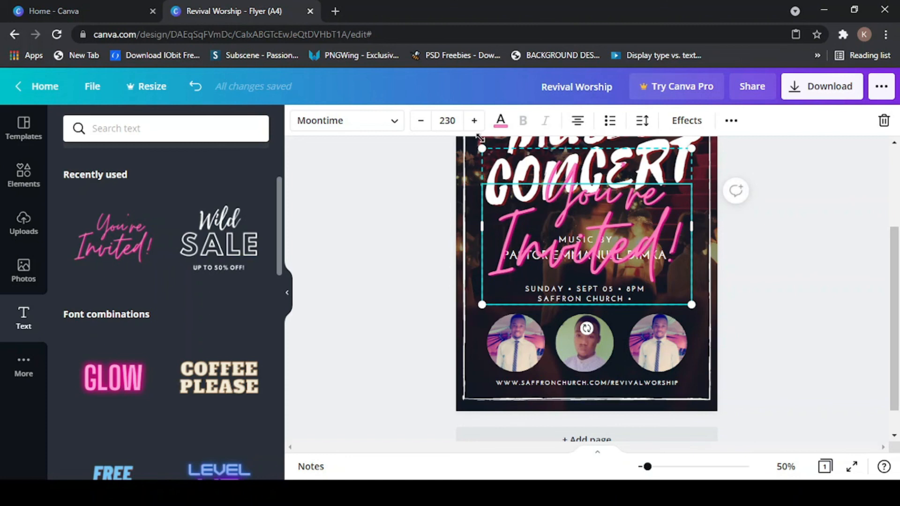
pyautogui.moveTo(496, 170); pyautogui.dragTo(664, 203)
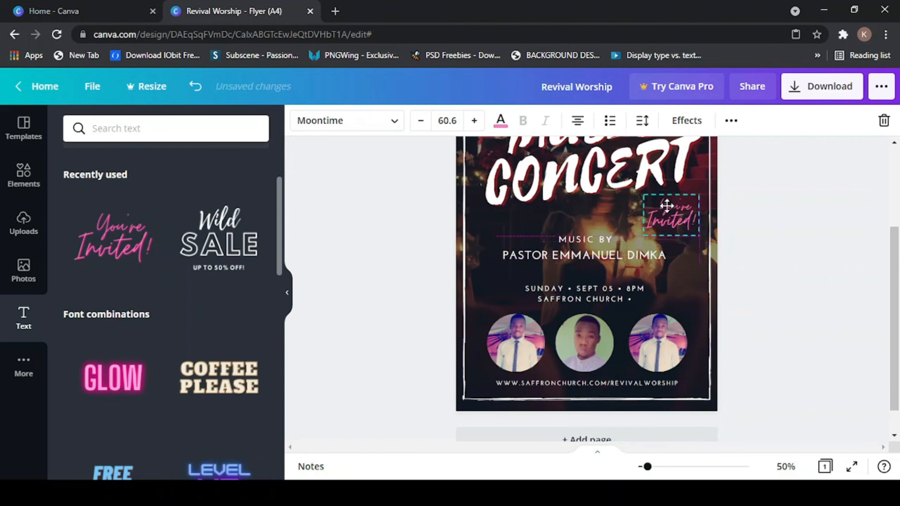
pyautogui.click(743, 324)
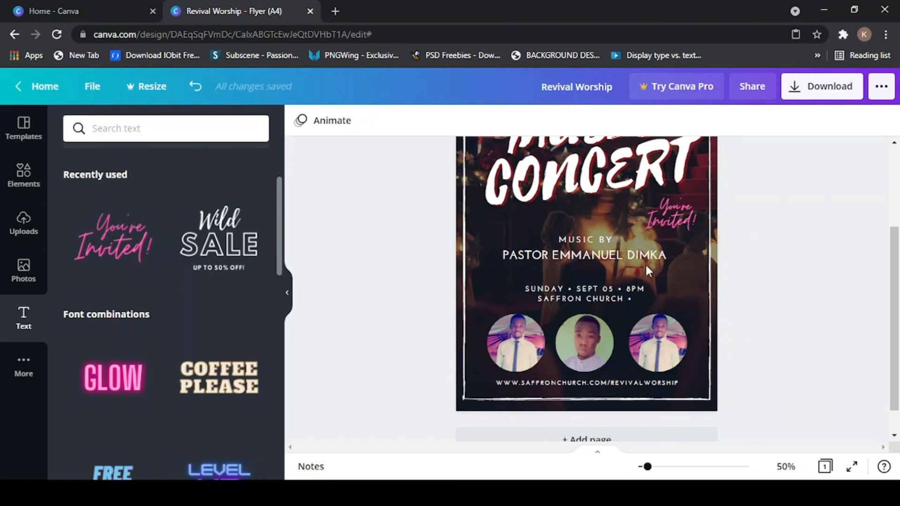
pyautogui.click(662, 206)
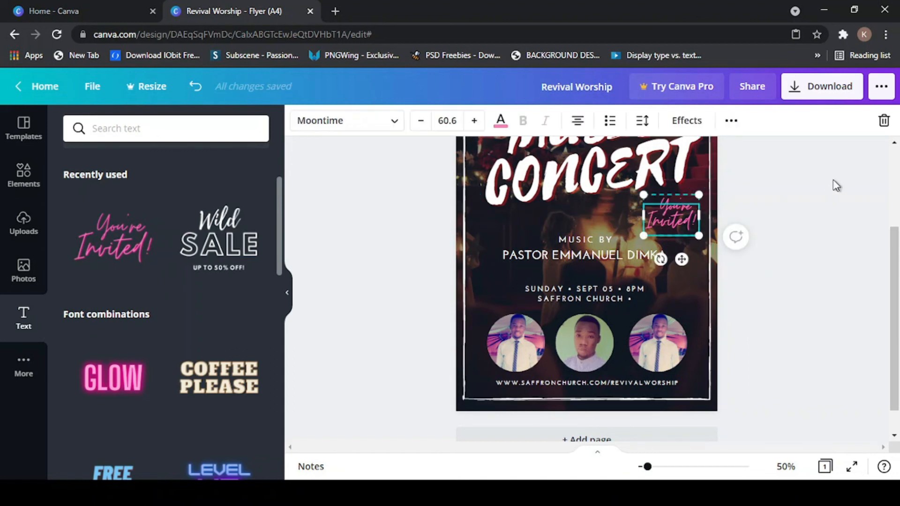
pyautogui.moveTo(896, 234); pyautogui.dragTo(885, 181)
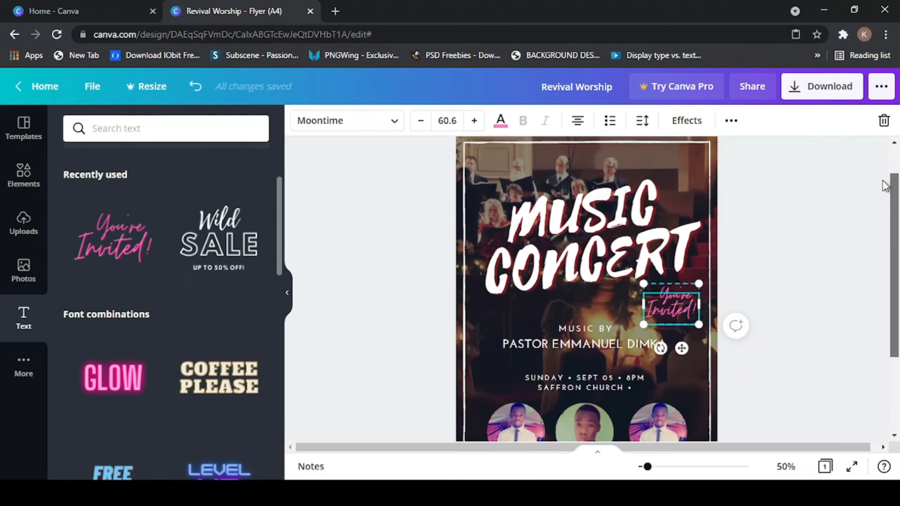
pyautogui.click(663, 298)
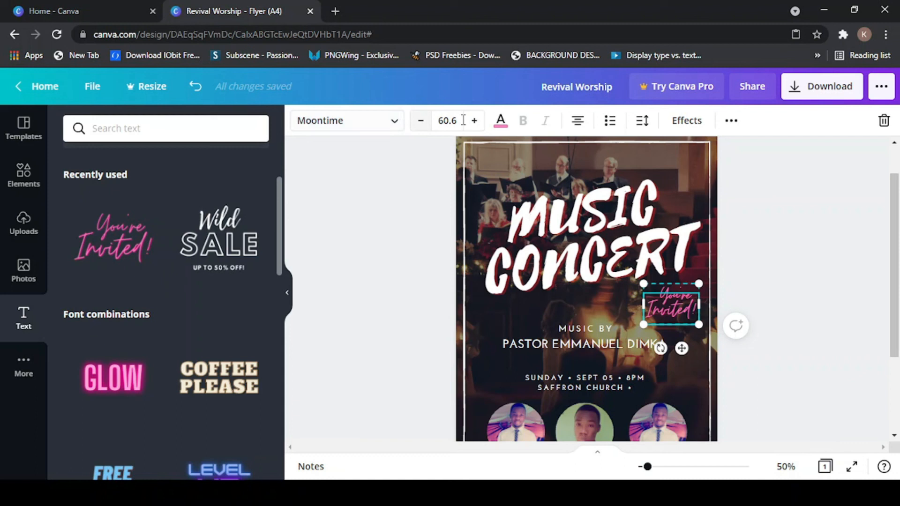
# - Try blue and orange on the You're Invited! accent, then keep it pink
pyautogui.click(698, 122)
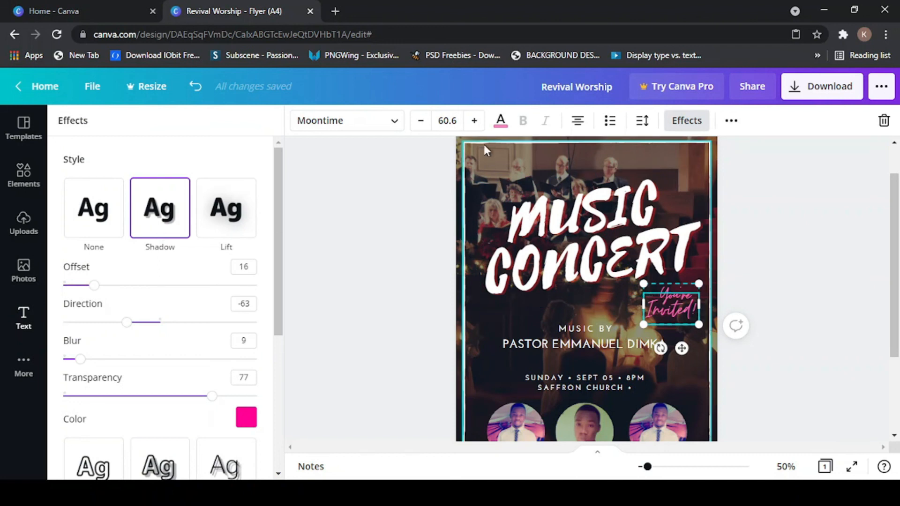
pyautogui.click(500, 123)
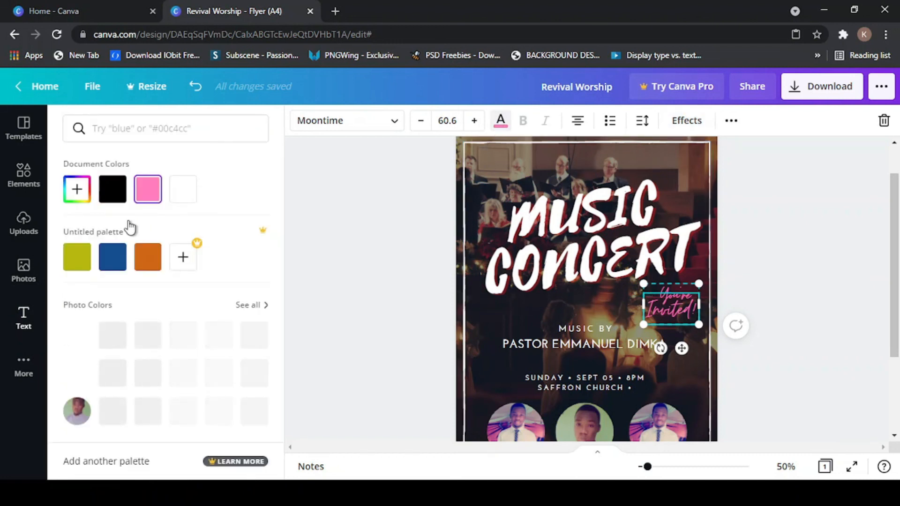
pyautogui.click(121, 265)
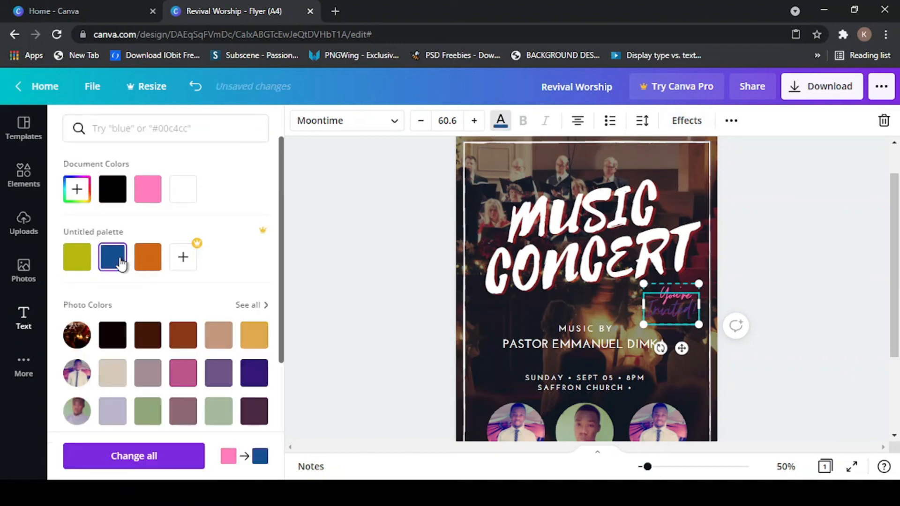
pyautogui.click(147, 266)
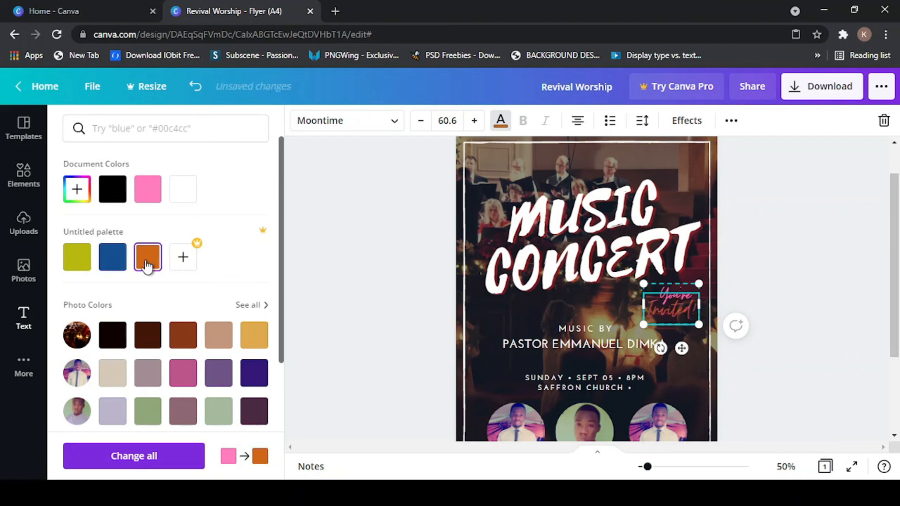
pyautogui.click(143, 202)
pyautogui.press('Escape')
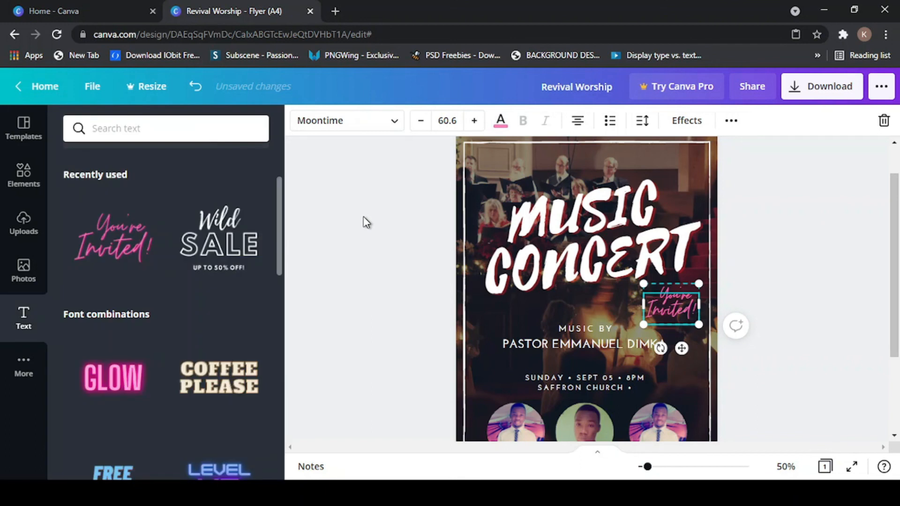
# - Nudge the pink accent slightly lower, just above the pastor credit line
pyautogui.click(767, 250)
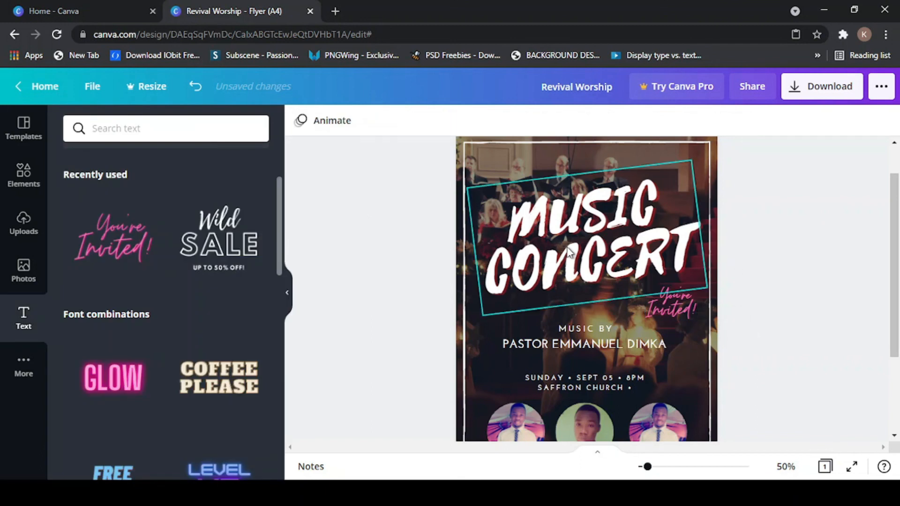
pyautogui.click(659, 303)
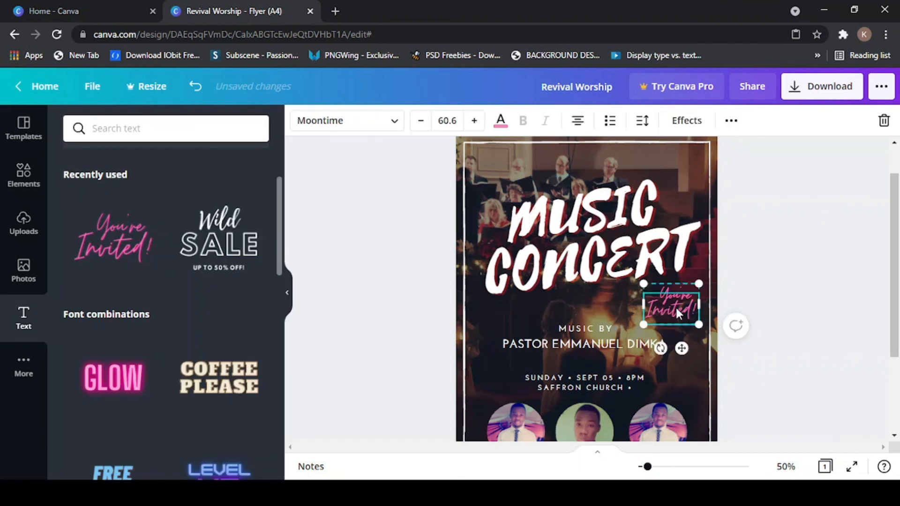
pyautogui.moveTo(671, 306); pyautogui.dragTo(671, 306)
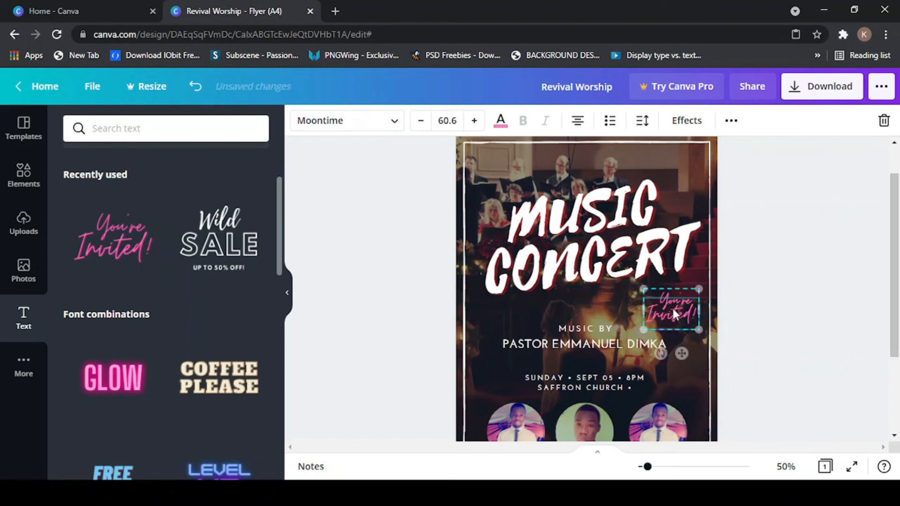
pyautogui.click(784, 227)
pyautogui.scroll(-10, 170, 338)
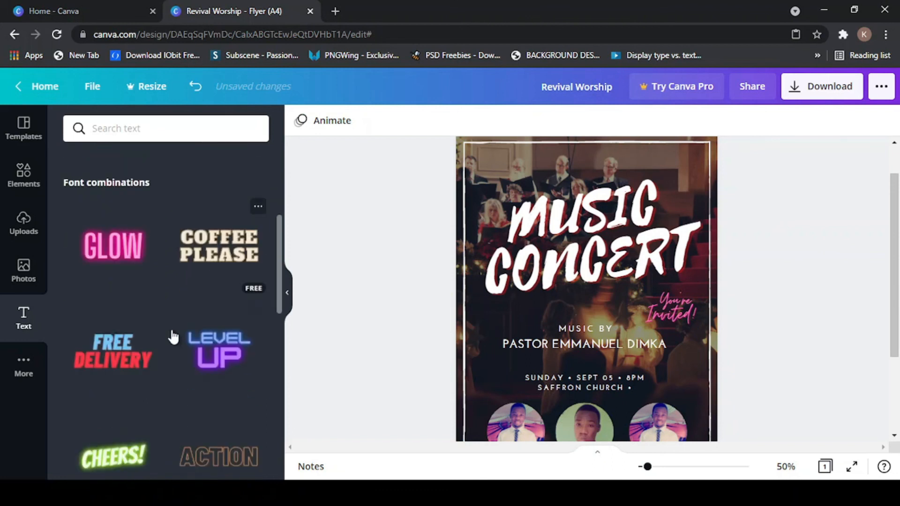
pyautogui.scroll(-5, 171, 332)
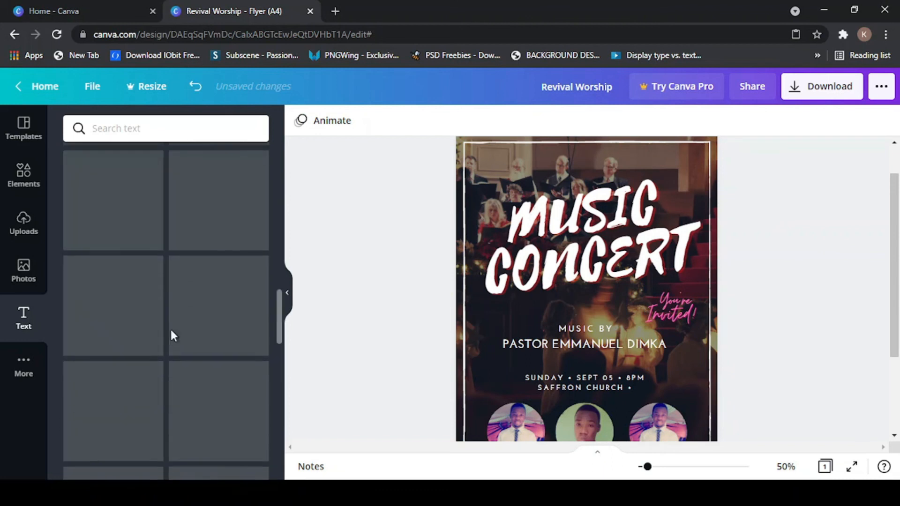
pyautogui.scroll(-3, 171, 330)
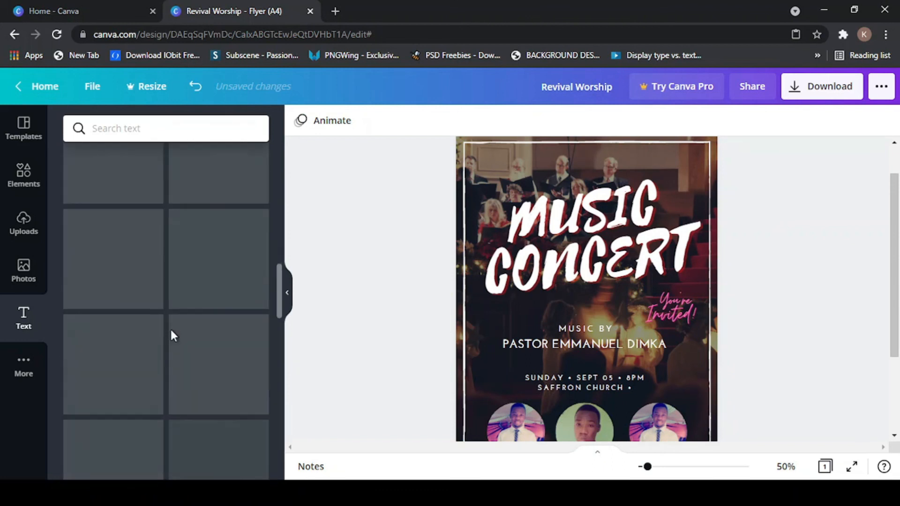
pyautogui.scroll(10, 171, 333)
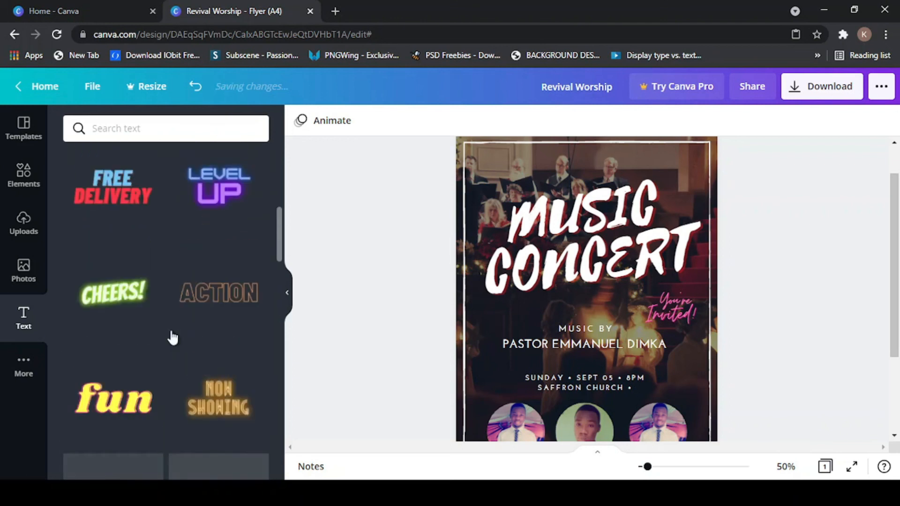
pyautogui.scroll(5, 173, 342)
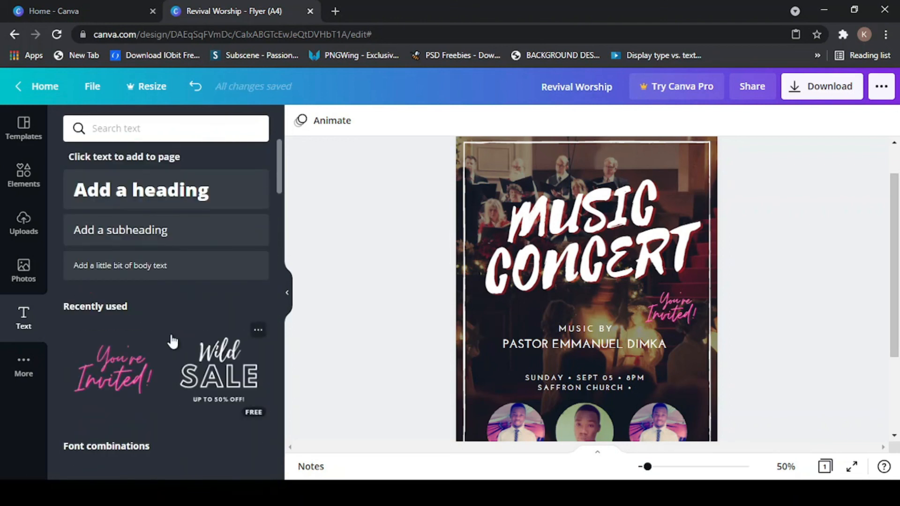
pyautogui.scroll(-7, 173, 341)
pyautogui.scroll(2, 173, 342)
pyautogui.scroll(5, 172, 341)
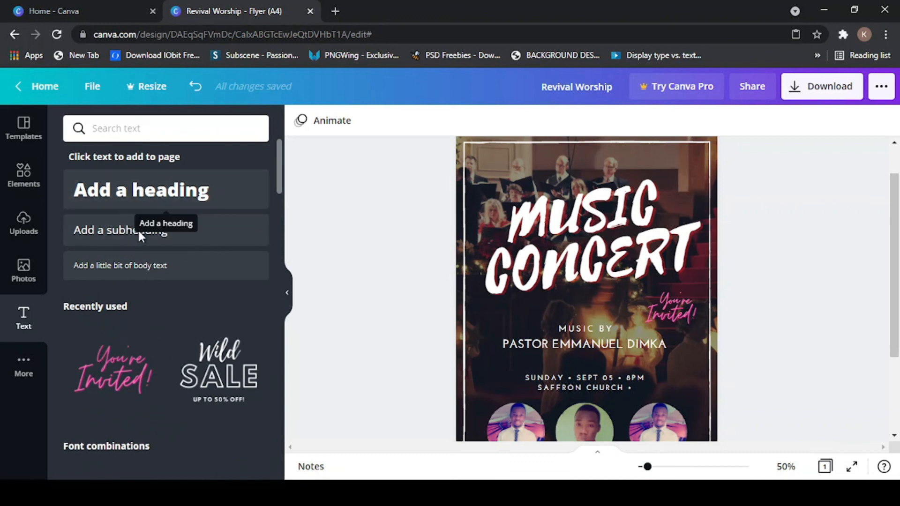
pyautogui.moveTo(646, 280); pyautogui.dragTo(605, 290)
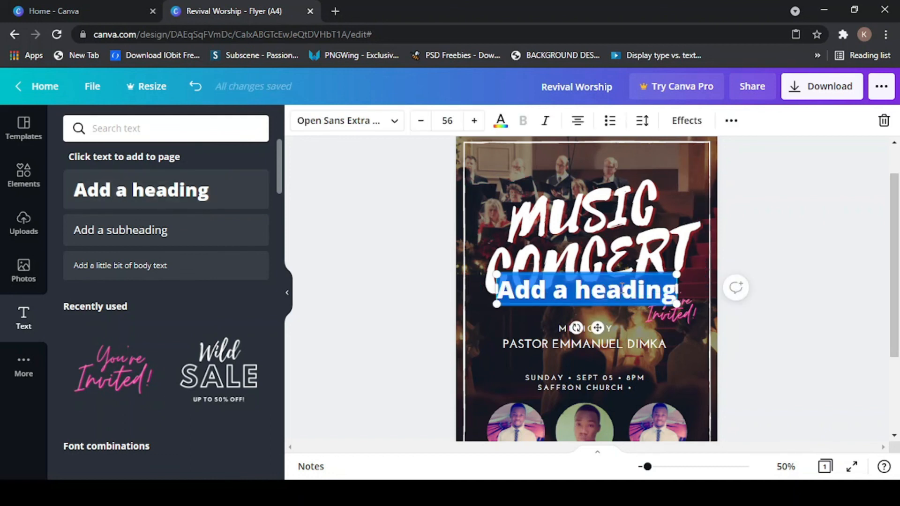
pyautogui.write('GHGHGHSG')
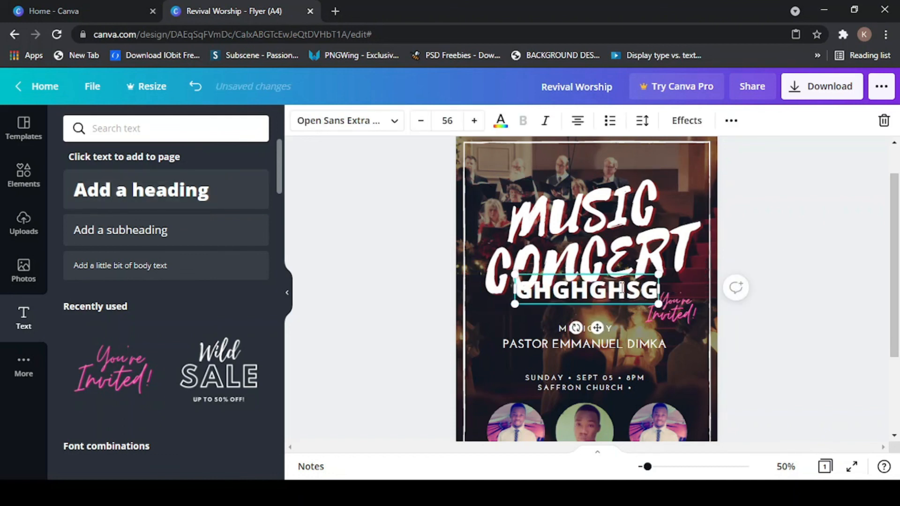
pyautogui.press('BackSpace')
pyautogui.press('BackSpace')
pyautogui.press('BackSpace')
pyautogui.press('BackSpace')
pyautogui.press('BackSpace')
pyautogui.press('BackSpace')
pyautogui.press('BackSpace')
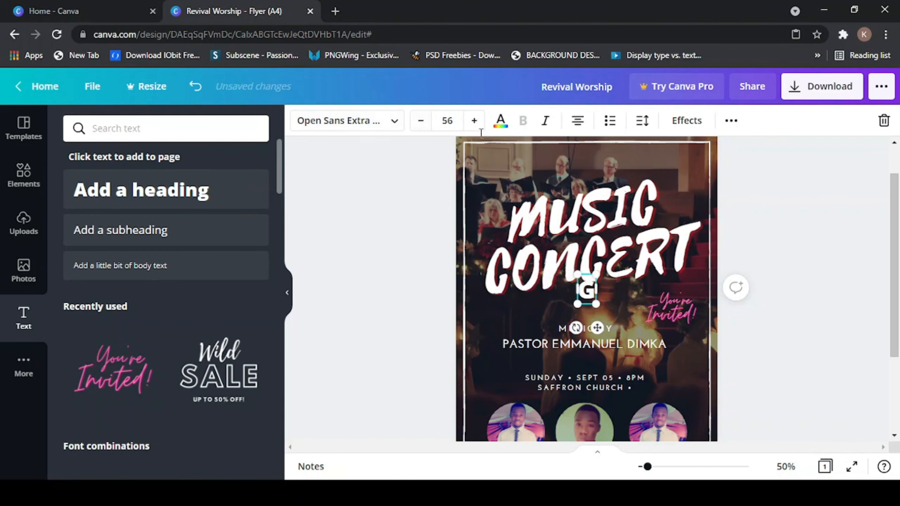
pyautogui.press('BackSpace')
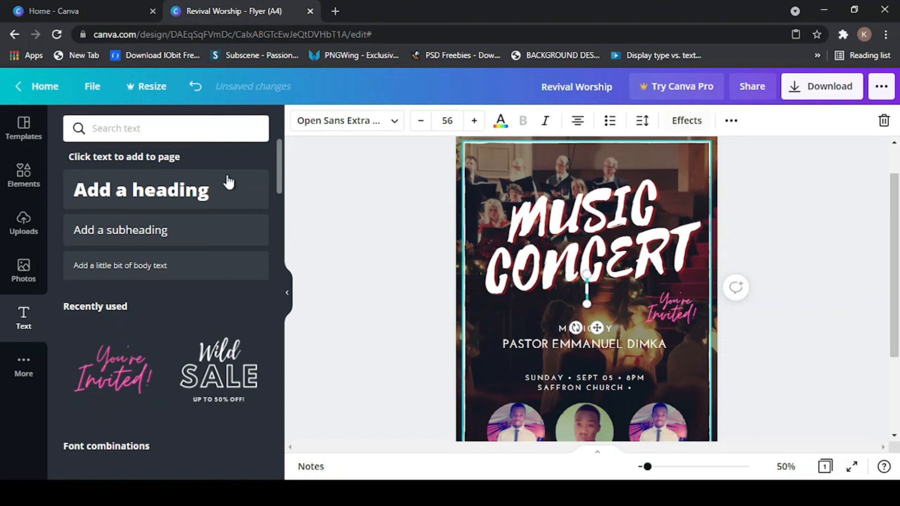
pyautogui.click(347, 205)
# - Hide the side options panel to widen the workspace
pyautogui.scroll(-2, 760, 302)
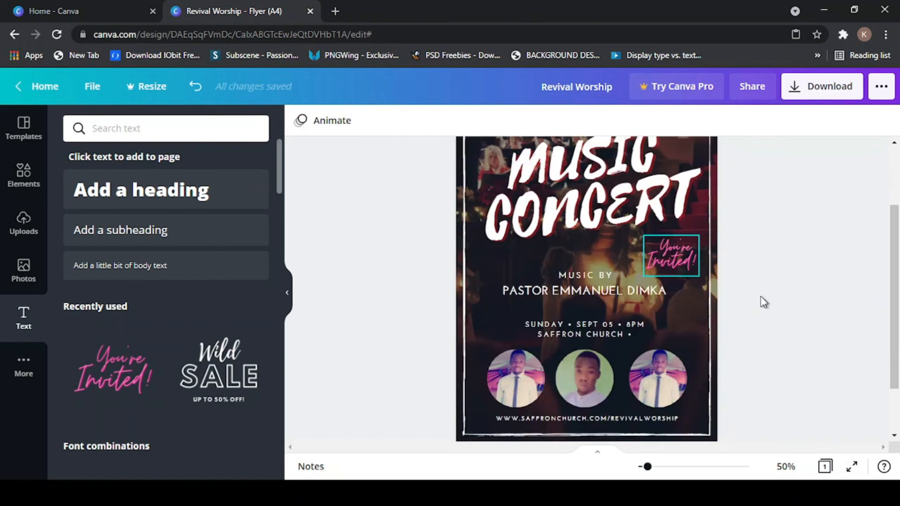
pyautogui.scroll(2, 635, 246)
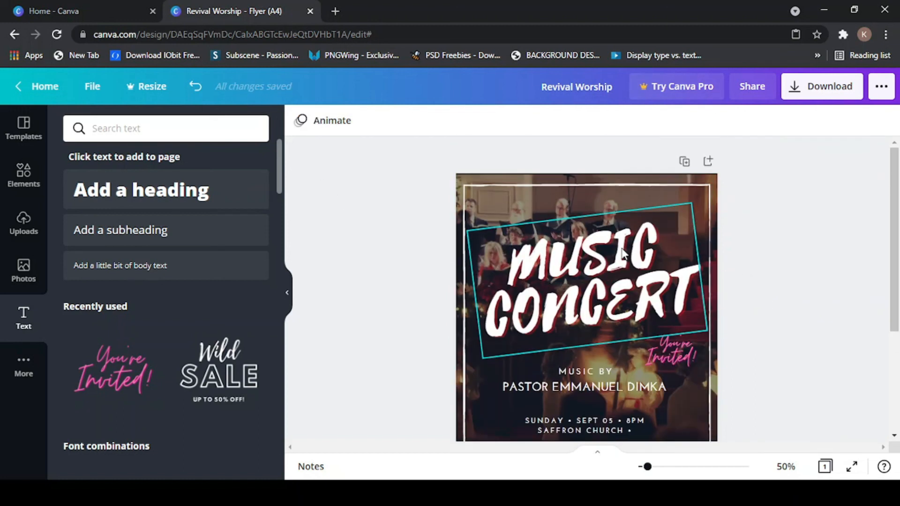
pyautogui.scroll(-2, 304, 397)
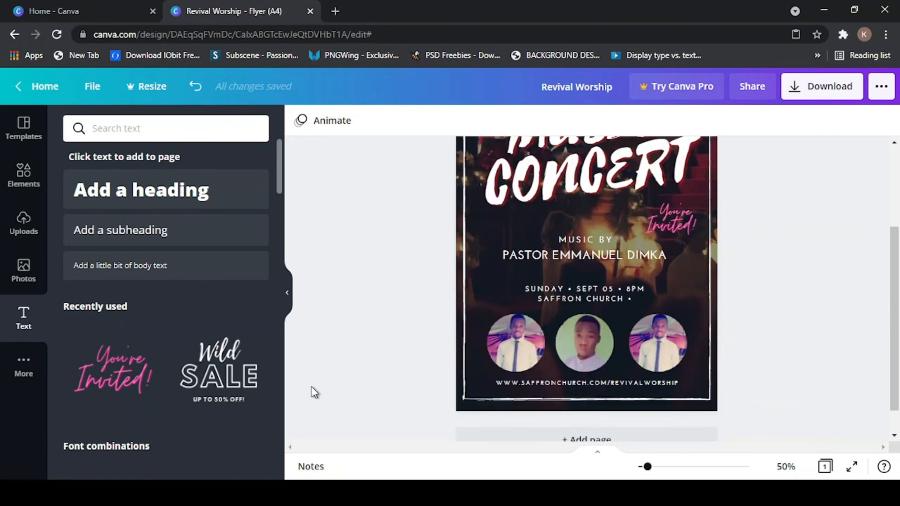
pyautogui.click(288, 292)
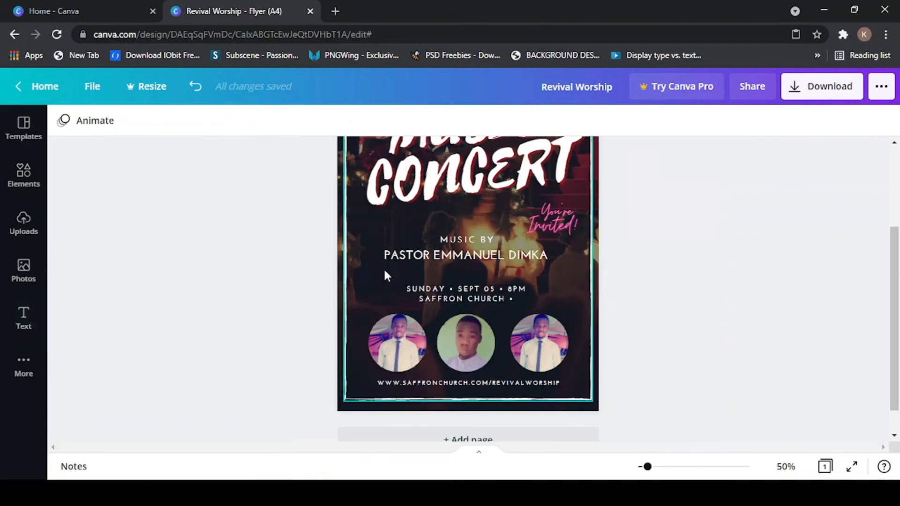
pyautogui.scroll(2, 304, 248)
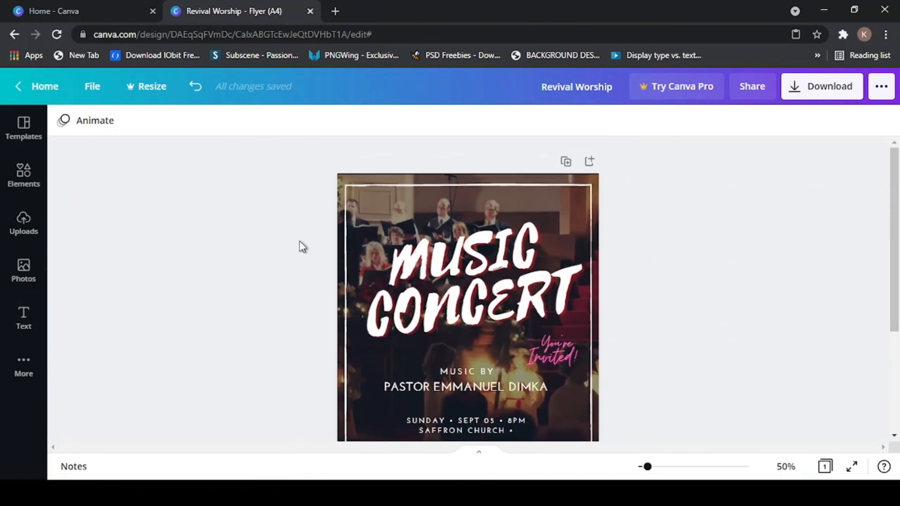
pyautogui.scroll(-2, 302, 247)
# - Shrink the You're Invited! script slightly, from 60.6 to 53
pyautogui.click(569, 227)
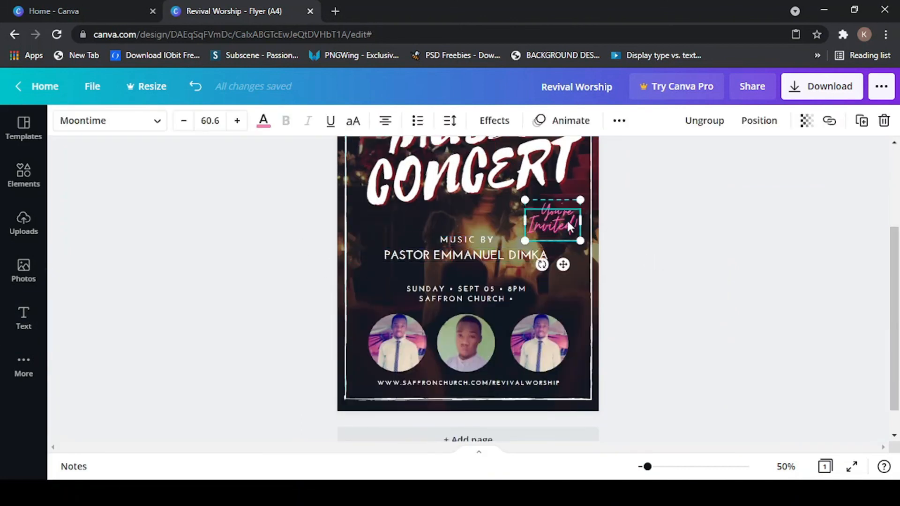
pyautogui.moveTo(571, 234); pyautogui.dragTo(542, 210)
pyautogui.scroll(2, 685, 205)
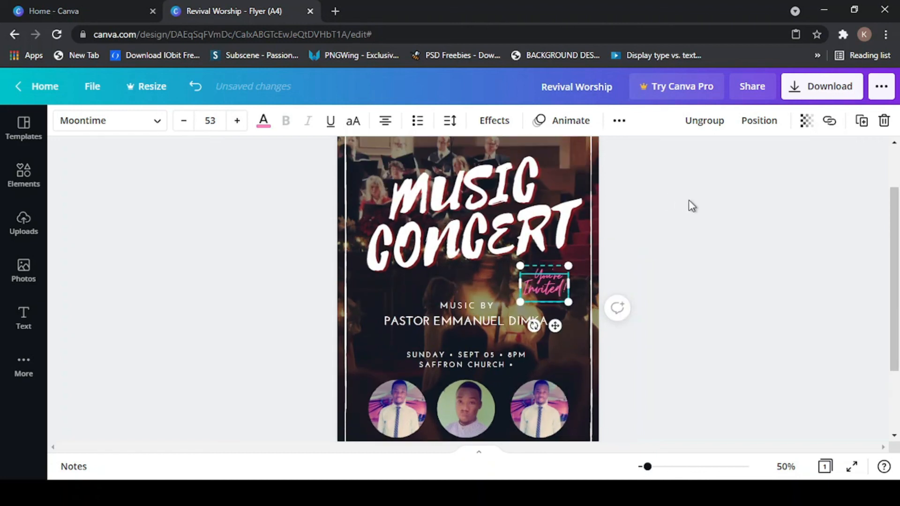
pyautogui.click(689, 205)
pyautogui.scroll(2, 478, 262)
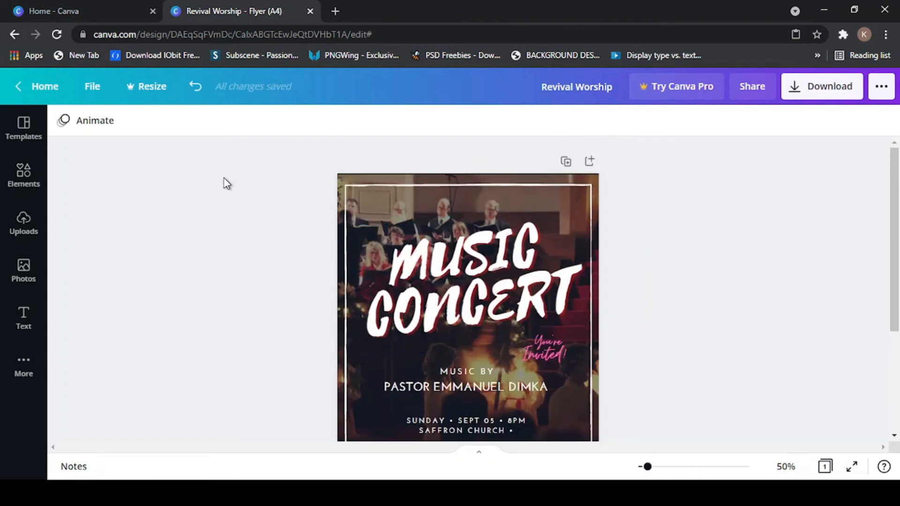
pyautogui.scroll(-3, 253, 198)
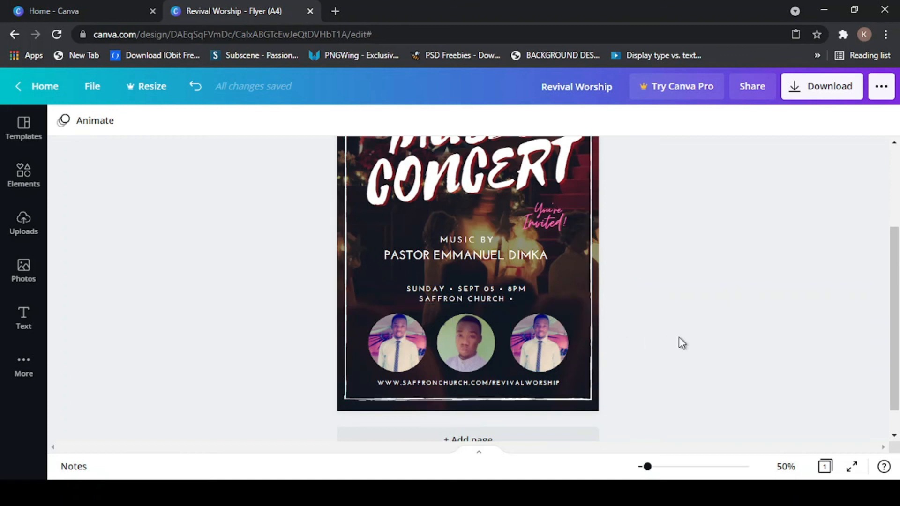
pyautogui.scroll(3, 356, 221)
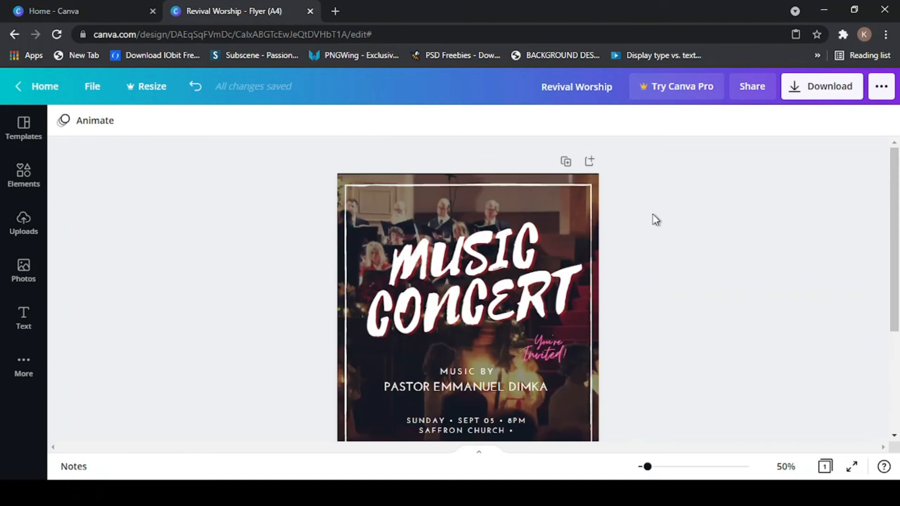
pyautogui.scroll(-3, 469, 188)
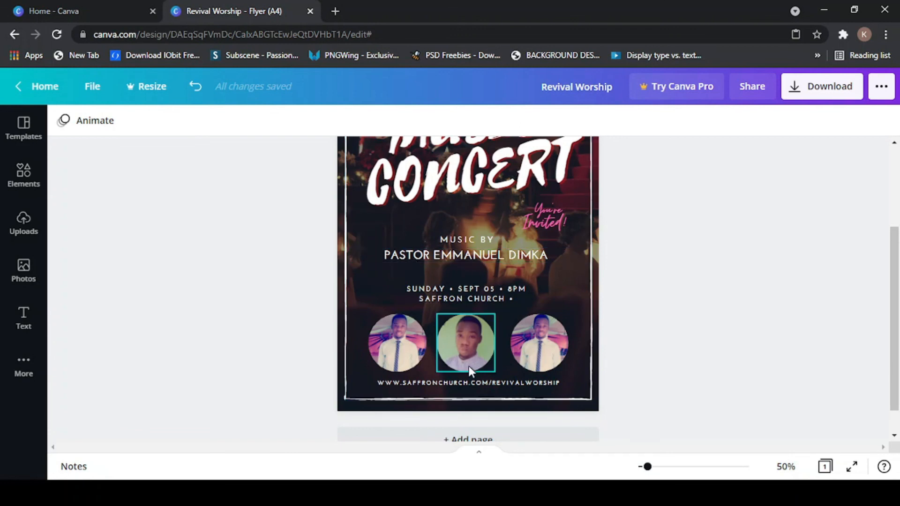
# - Browse the Templates library, scrolling through the ready-made designs
pyautogui.scroll(2, 469, 366)
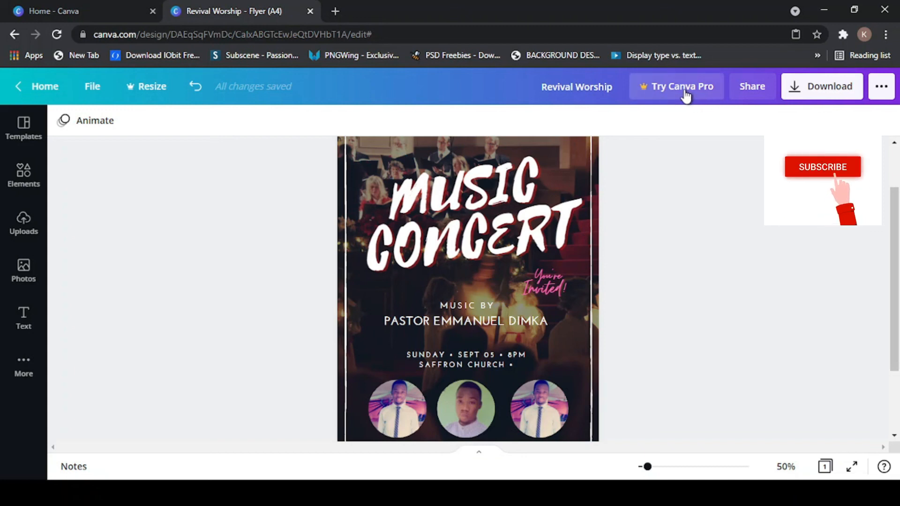
pyautogui.scroll(2, 745, 178)
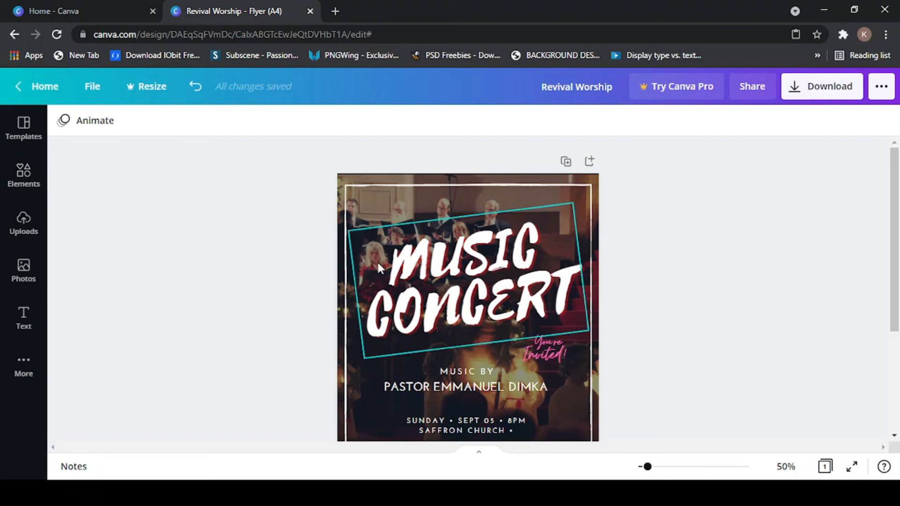
pyautogui.scroll(-3, 380, 279)
pyautogui.scroll(3, 348, 285)
pyautogui.scroll(-3, 348, 286)
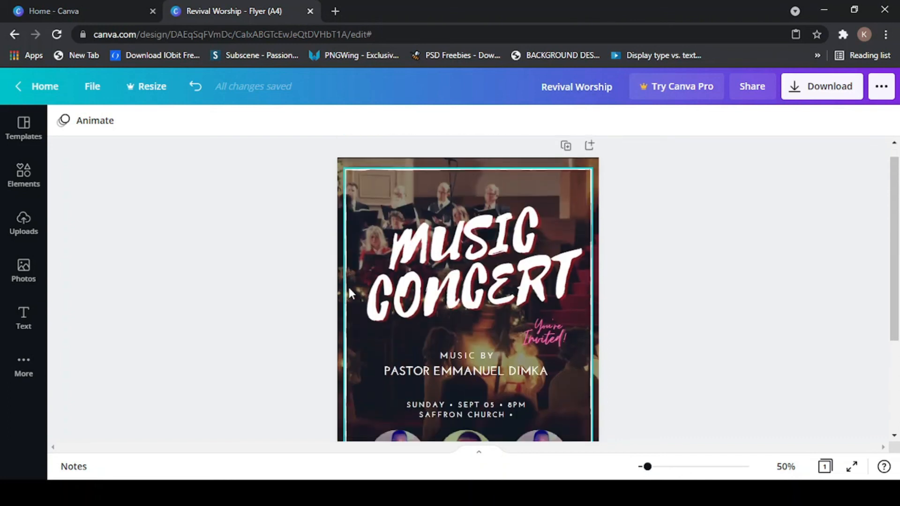
pyautogui.scroll(3, 604, 248)
pyautogui.scroll(1, 605, 248)
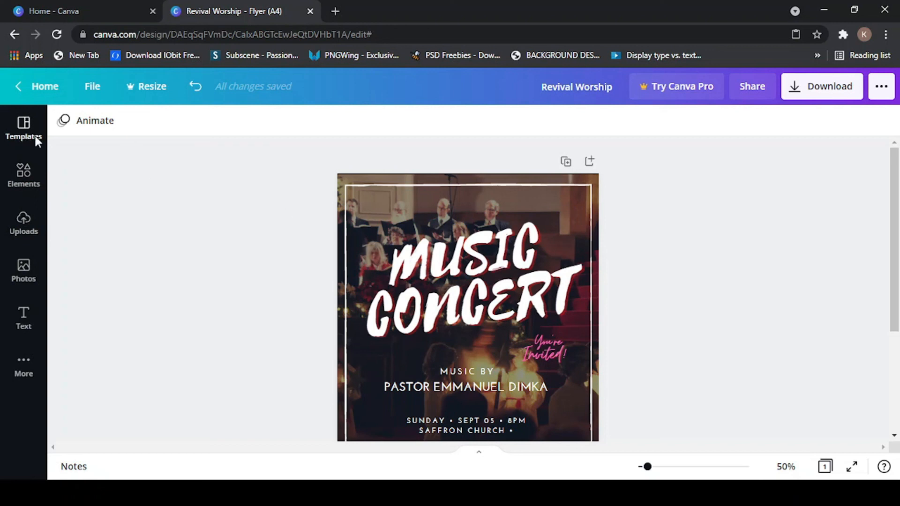
pyautogui.click(24, 128)
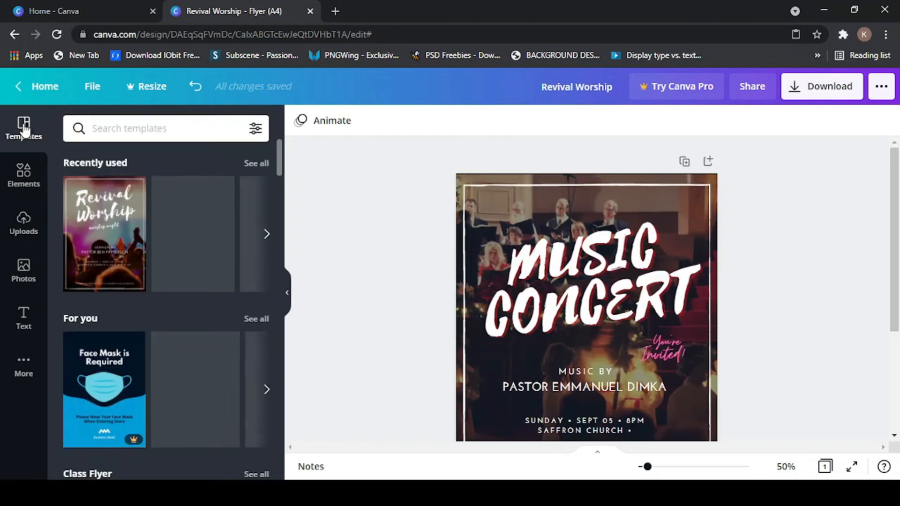
pyautogui.scroll(-2, 173, 251)
pyautogui.scroll(-2, 176, 248)
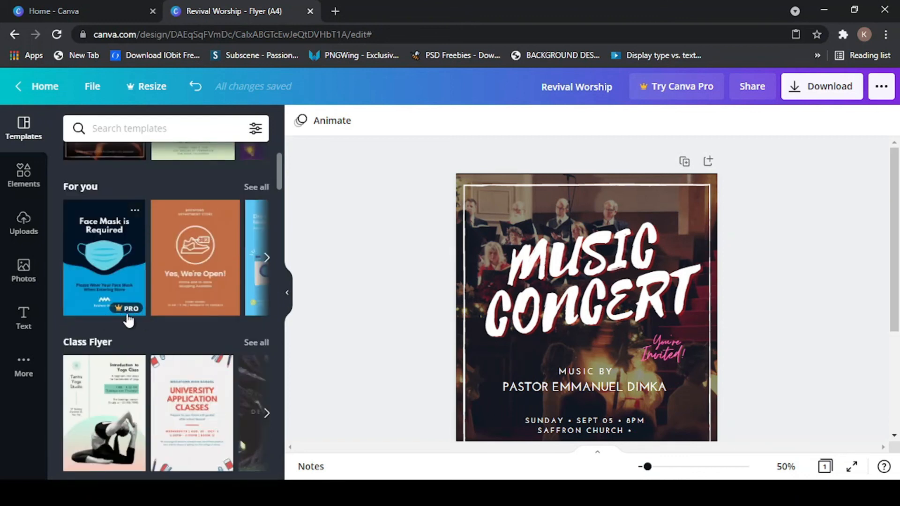
pyautogui.scroll(-8, 160, 332)
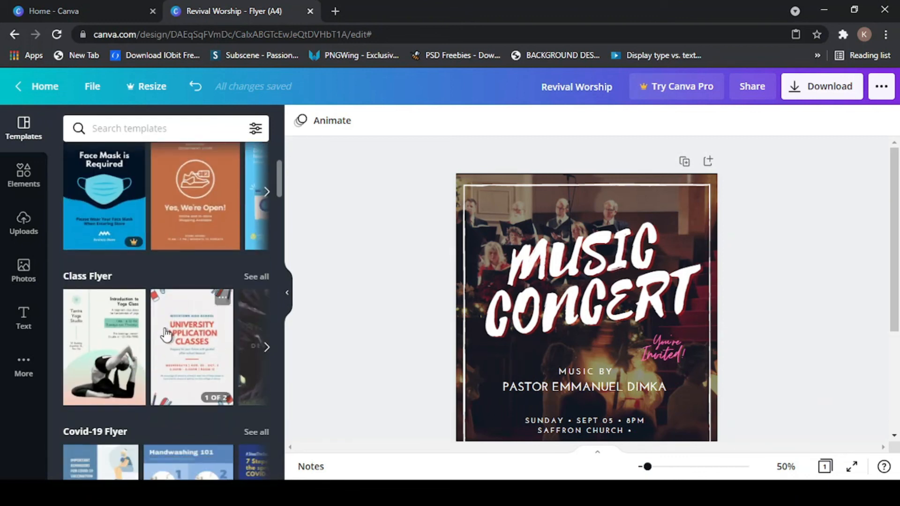
pyautogui.scroll(-5, 171, 333)
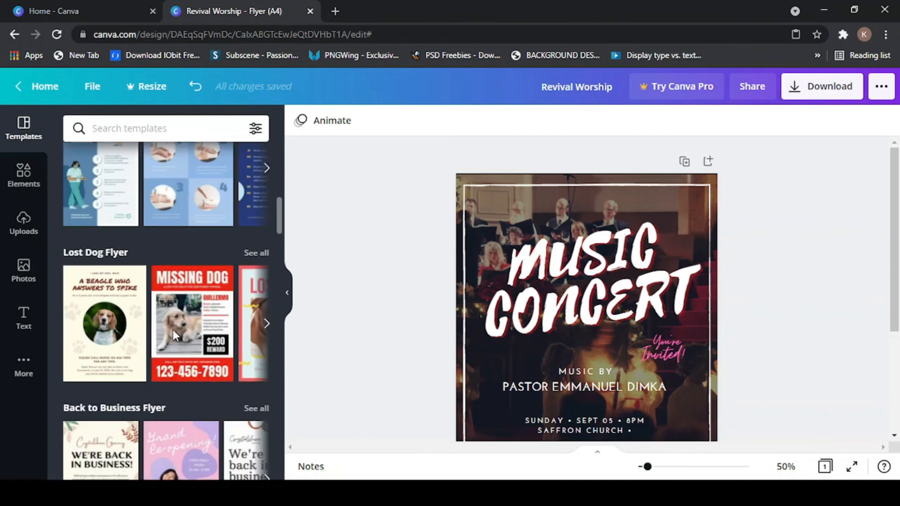
pyautogui.scroll(-7, 238, 346)
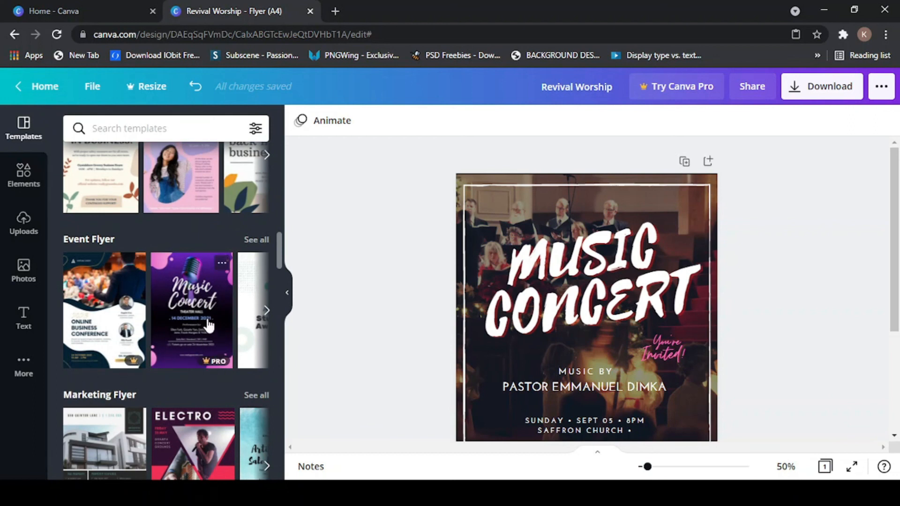
pyautogui.scroll(-4, 209, 325)
pyautogui.scroll(9, 202, 337)
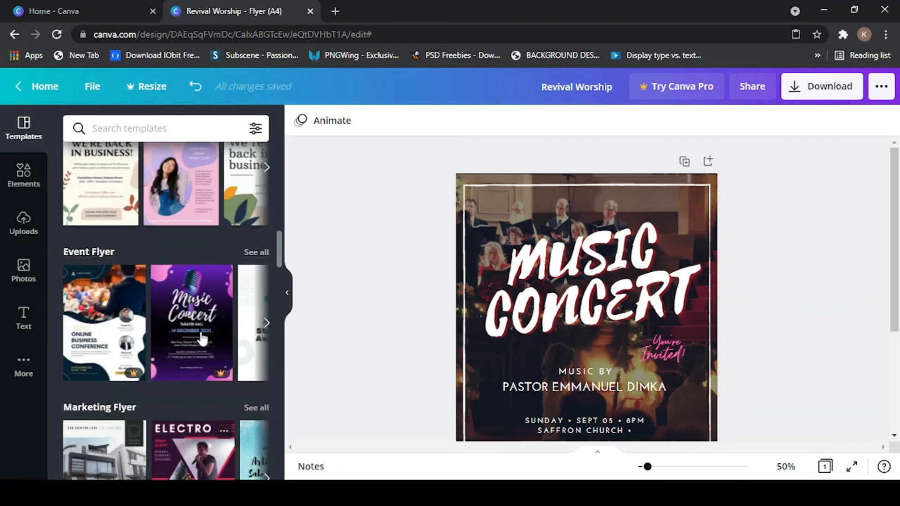
pyautogui.scroll(8, 199, 345)
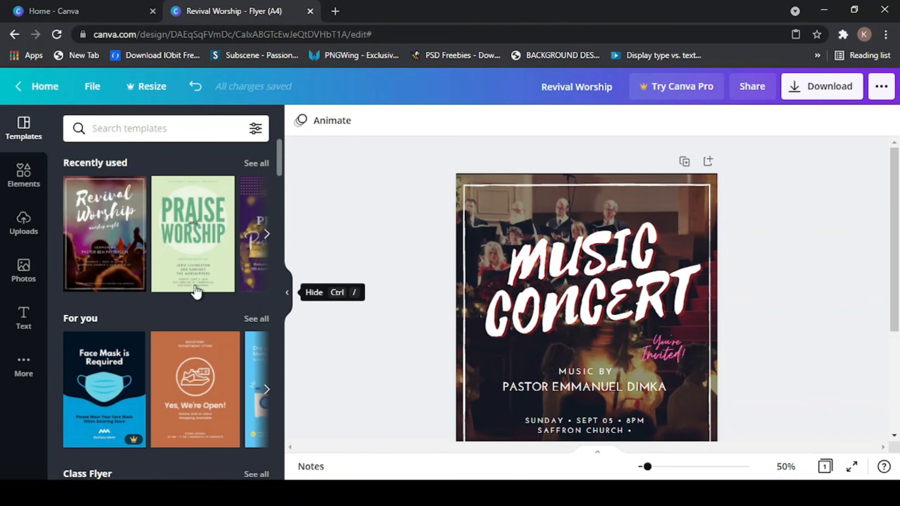
# - Close the template browser so the concert flyer fills the workspace
pyautogui.scroll(-3, 195, 293)
pyautogui.scroll(-2, 170, 344)
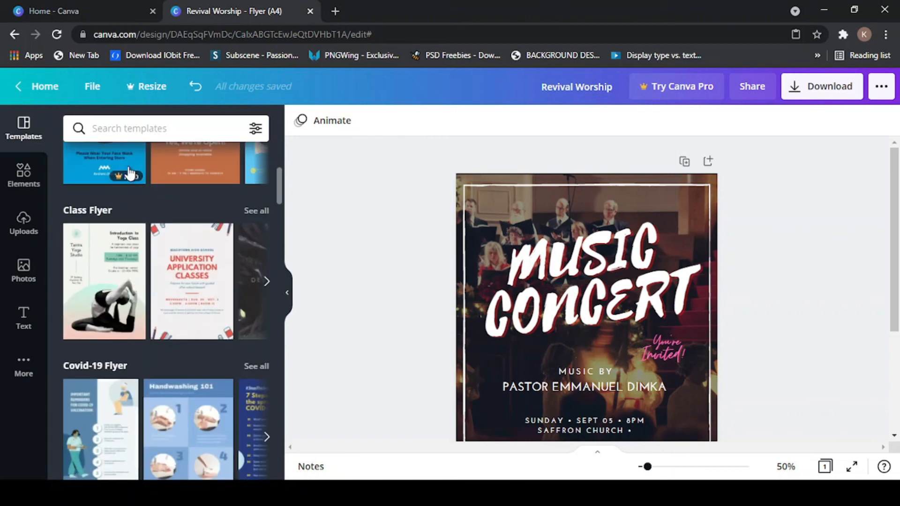
pyautogui.scroll(-4, 192, 377)
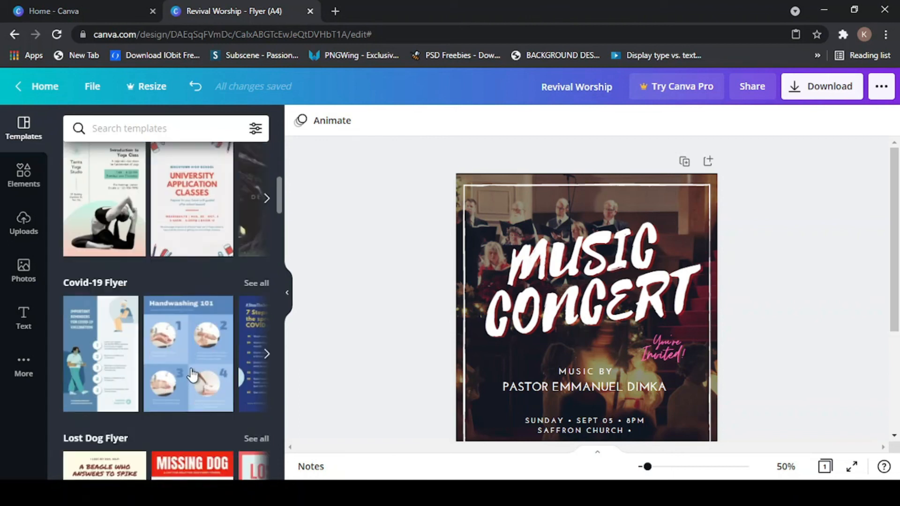
pyautogui.scroll(-1, 195, 392)
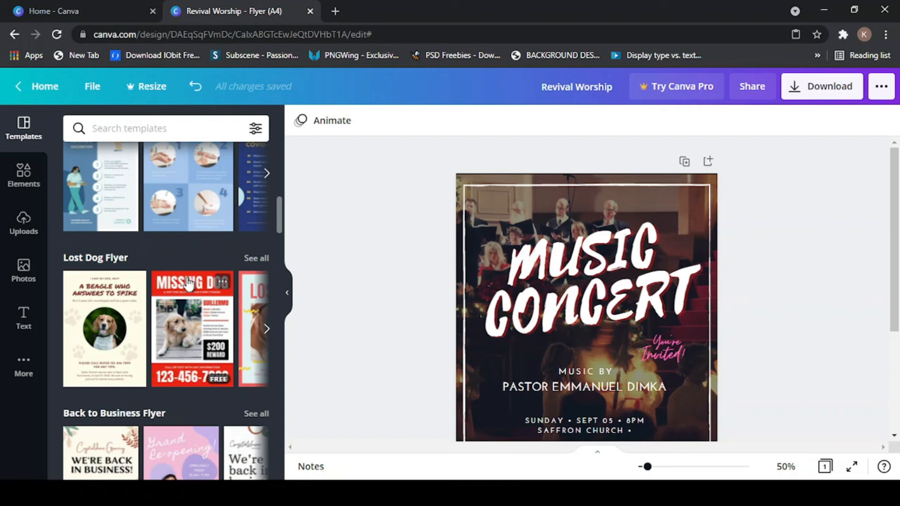
pyautogui.click(288, 296)
# - Review the finished Music Concert flyer and open its Download panel
pyautogui.scroll(-4, 503, 314)
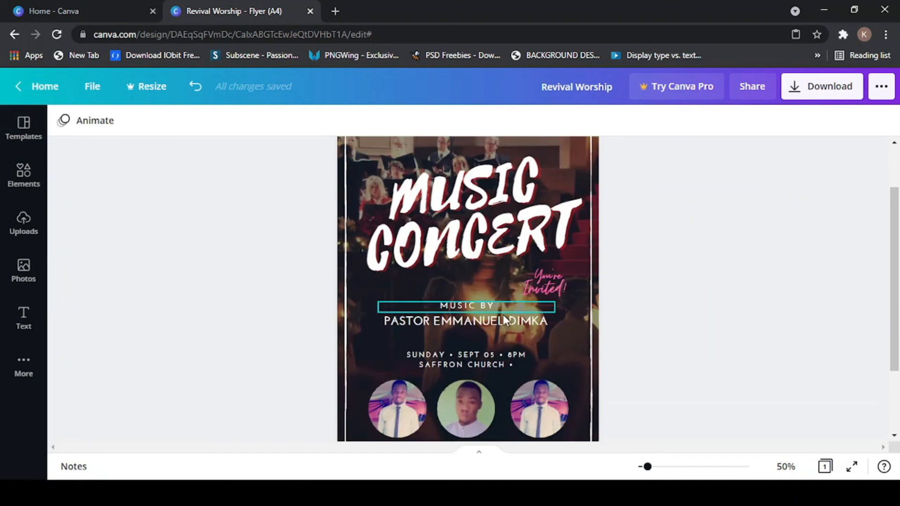
pyautogui.scroll(3, 648, 317)
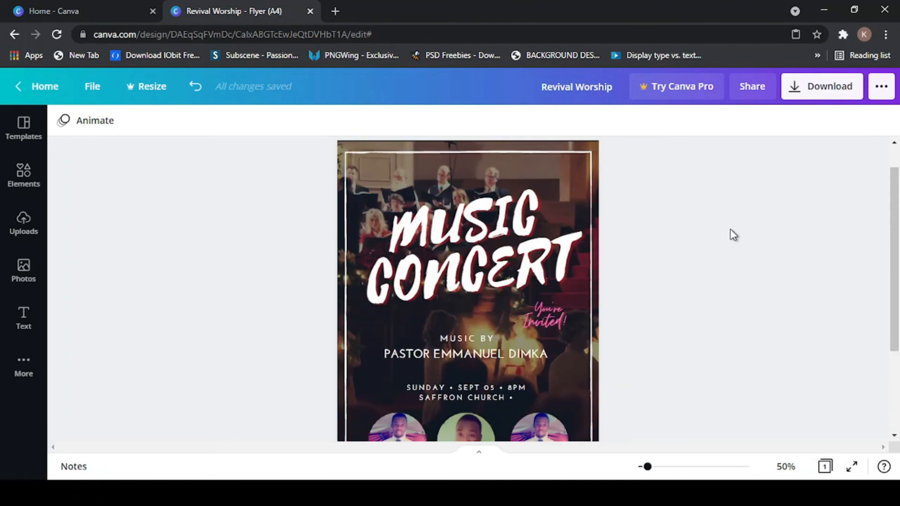
pyautogui.scroll(-3, 795, 239)
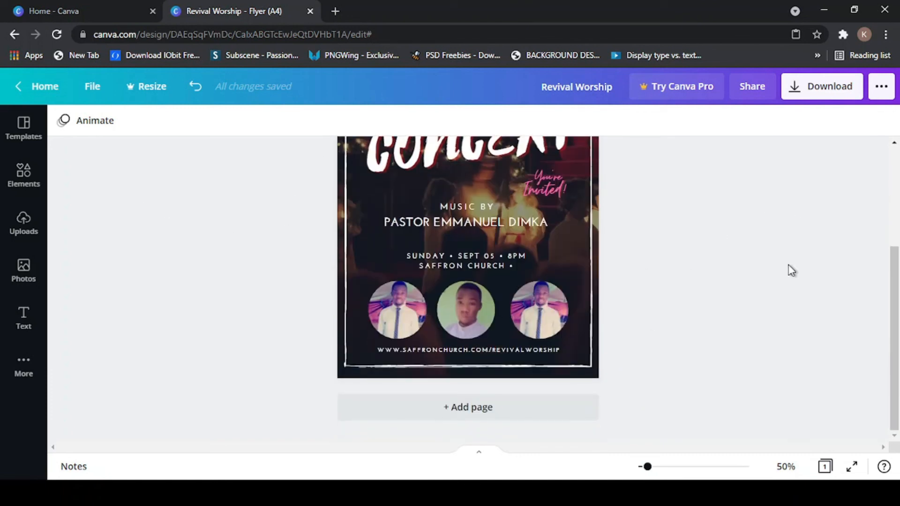
pyautogui.scroll(4, 710, 260)
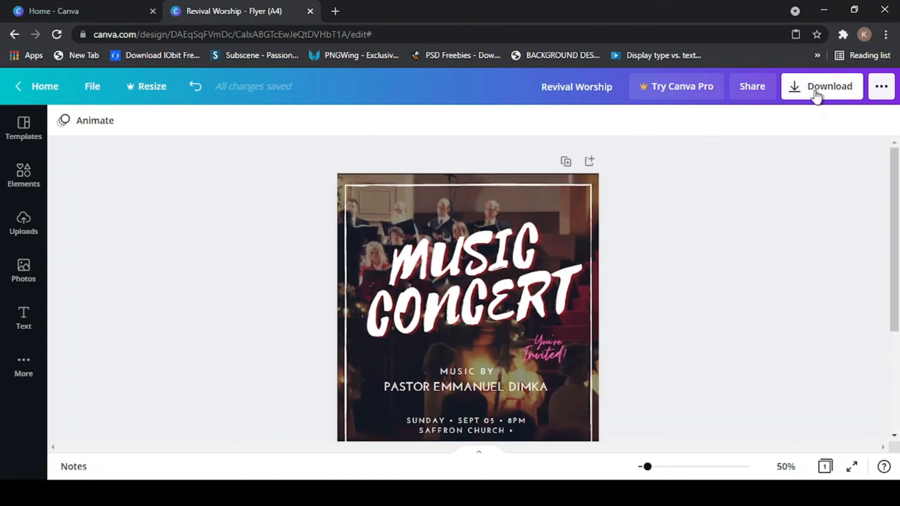
pyautogui.click(816, 89)
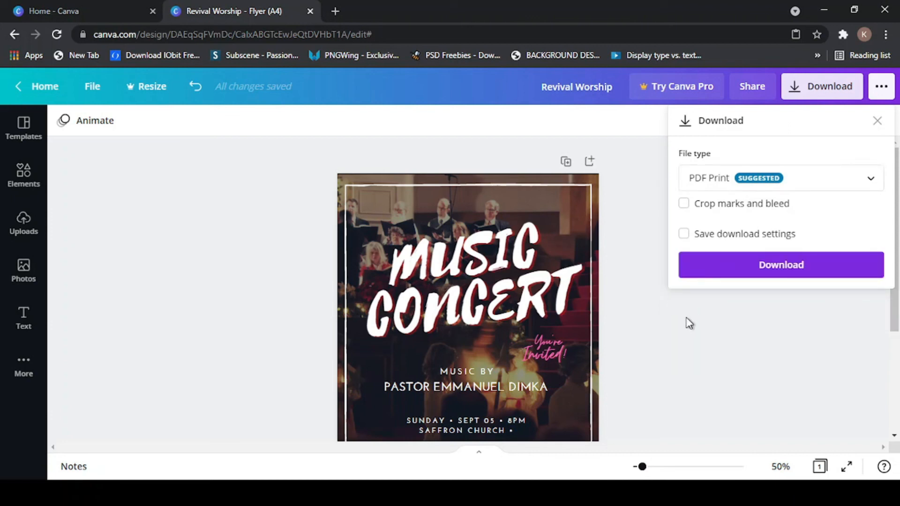
# - Download the flyer with the file type switched from PDF Print to PNG
pyautogui.click(870, 183)
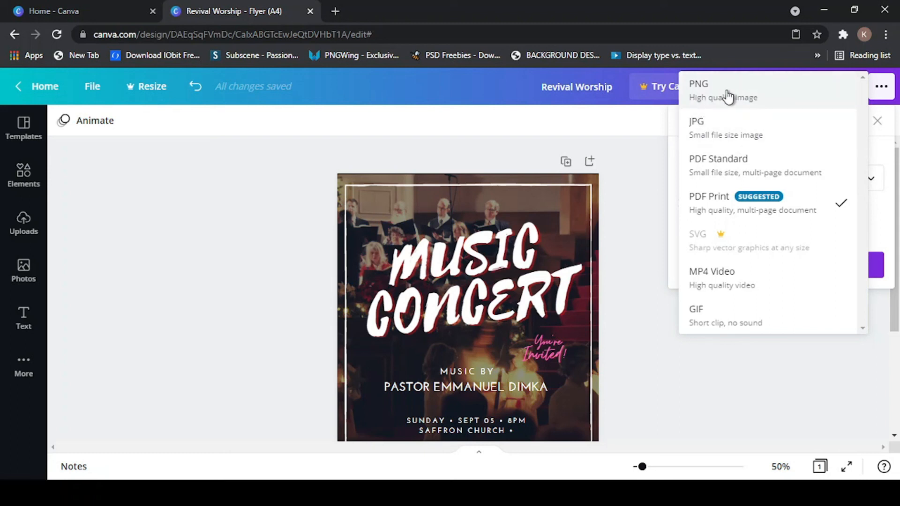
pyautogui.click(728, 97)
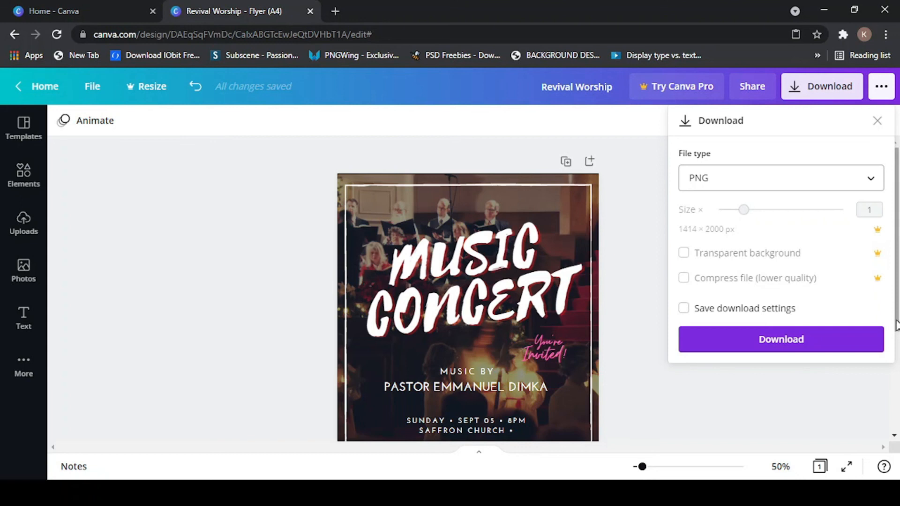
pyautogui.click(752, 345)
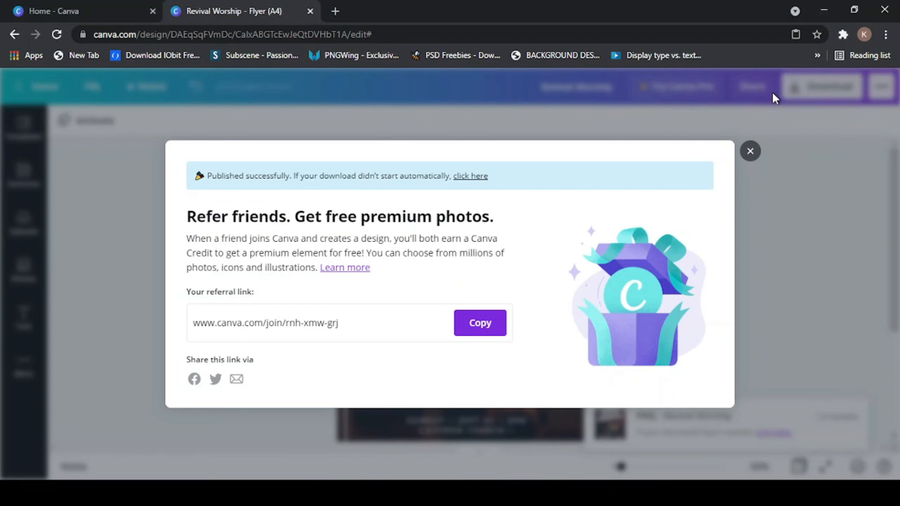
pyautogui.click(751, 154)
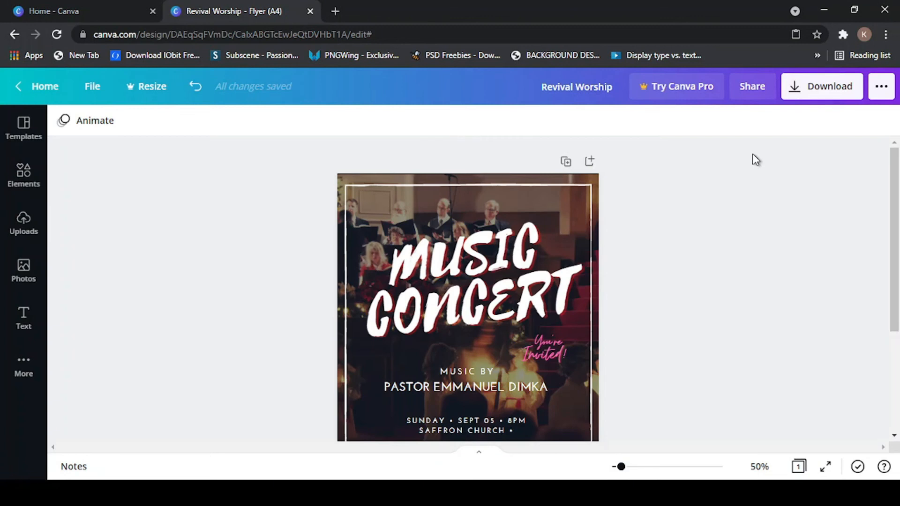
pyautogui.scroll(-2, 616, 227)
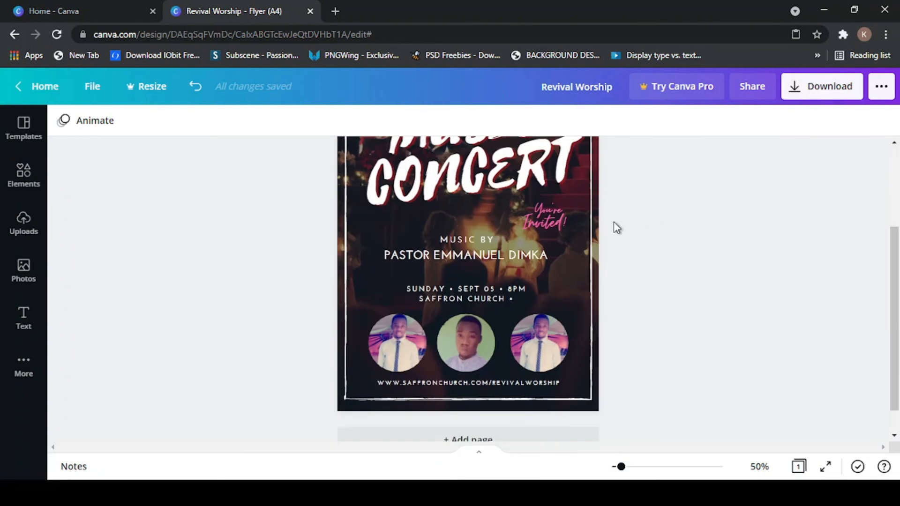
pyautogui.scroll(2, 615, 227)
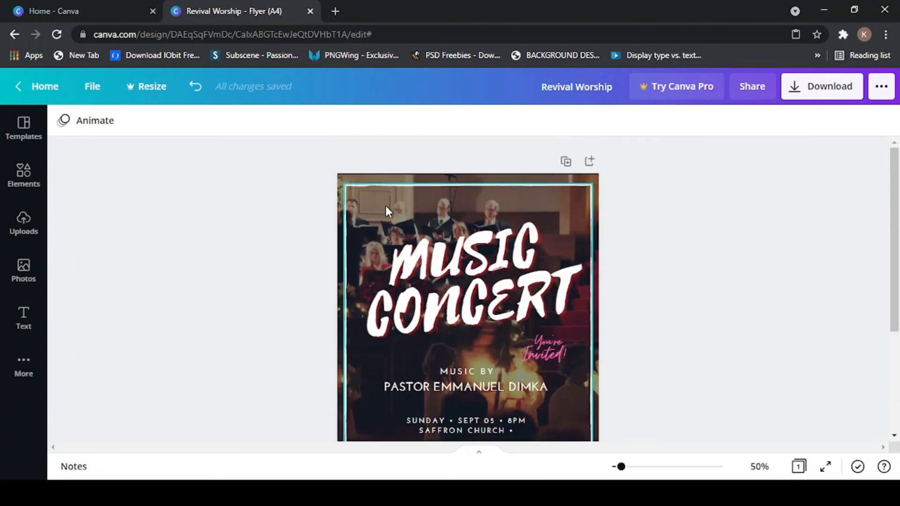
pyautogui.click(355, 182)
pyautogui.scroll(-3, 563, 262)
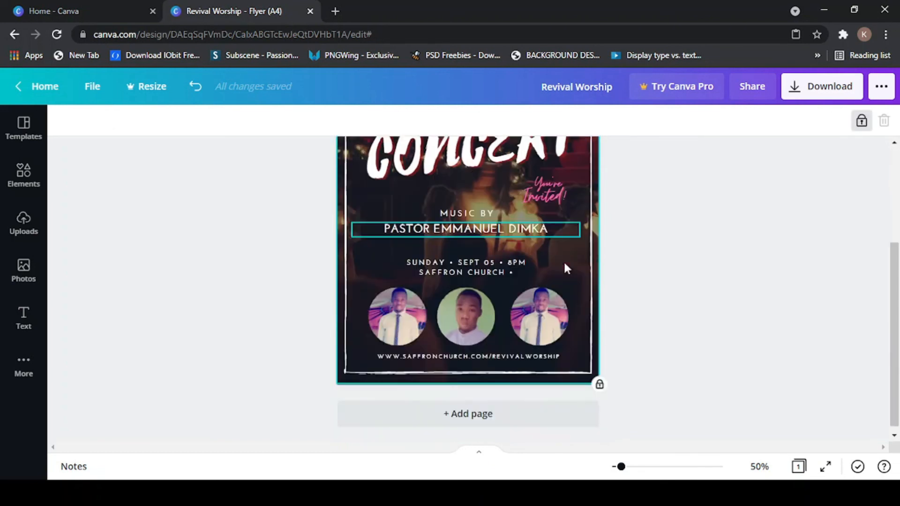
pyautogui.scroll(3, 442, 309)
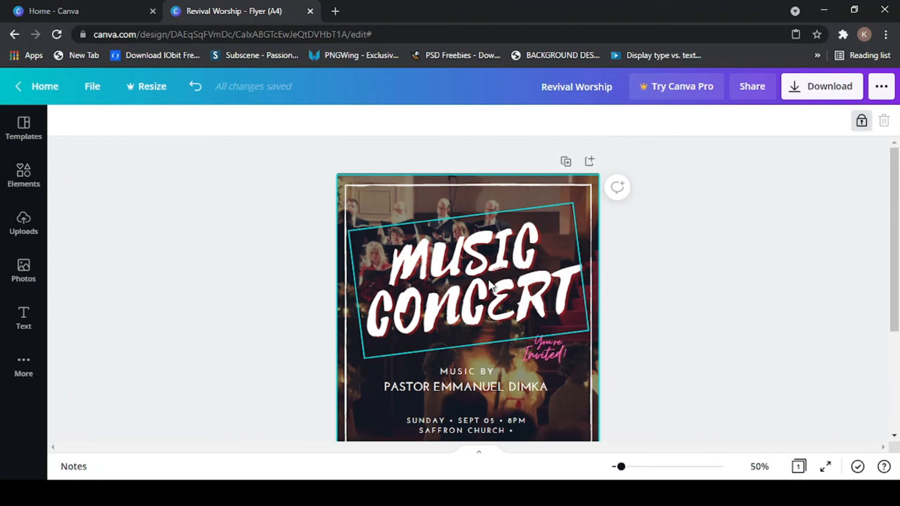
pyautogui.scroll(-3, 359, 291)
pyautogui.scroll(1, 313, 296)
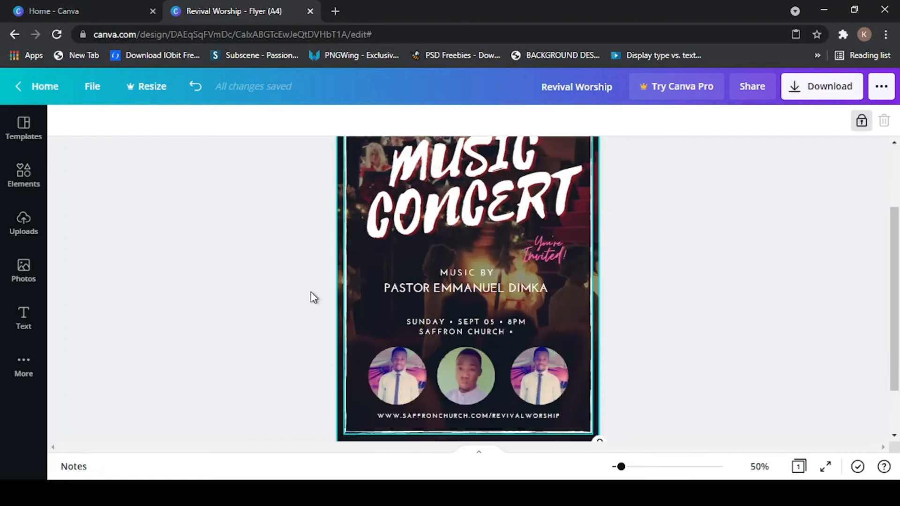
pyautogui.scroll(2, 412, 216)
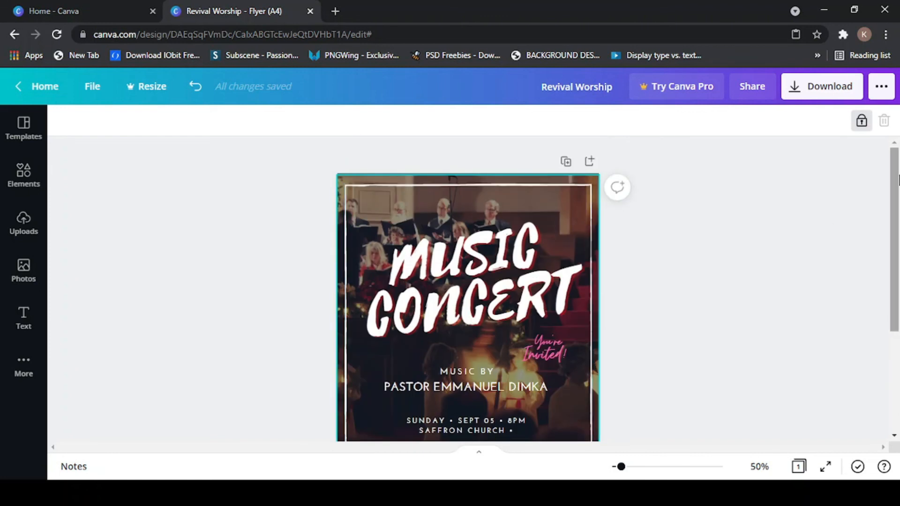
pyautogui.moveTo(898, 181); pyautogui.dragTo(897, 267)
pyautogui.scroll(1, 397, 241)
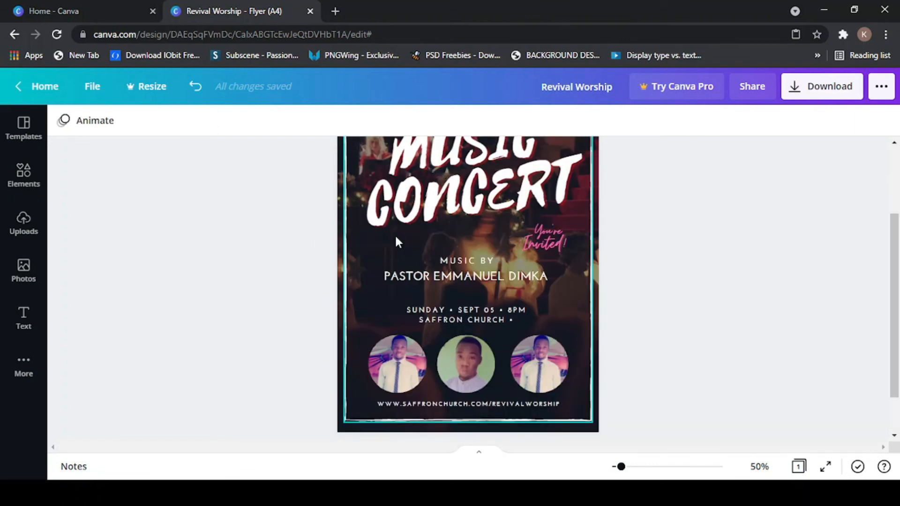
pyautogui.scroll(2, 394, 234)
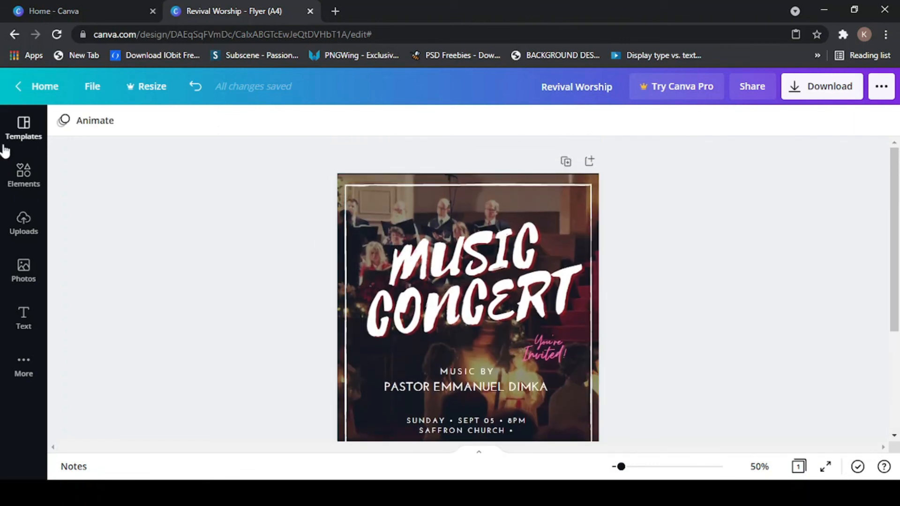
pyautogui.scroll(-2, 699, 262)
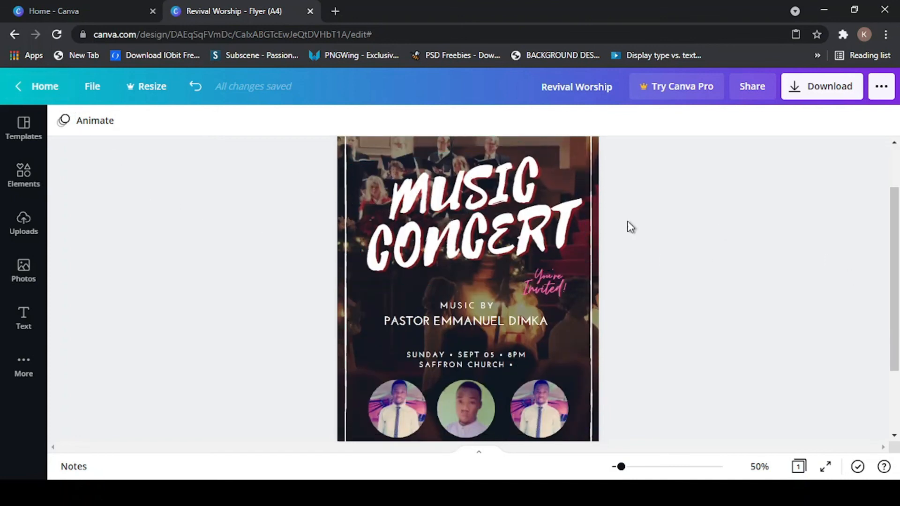
pyautogui.scroll(2, 508, 234)
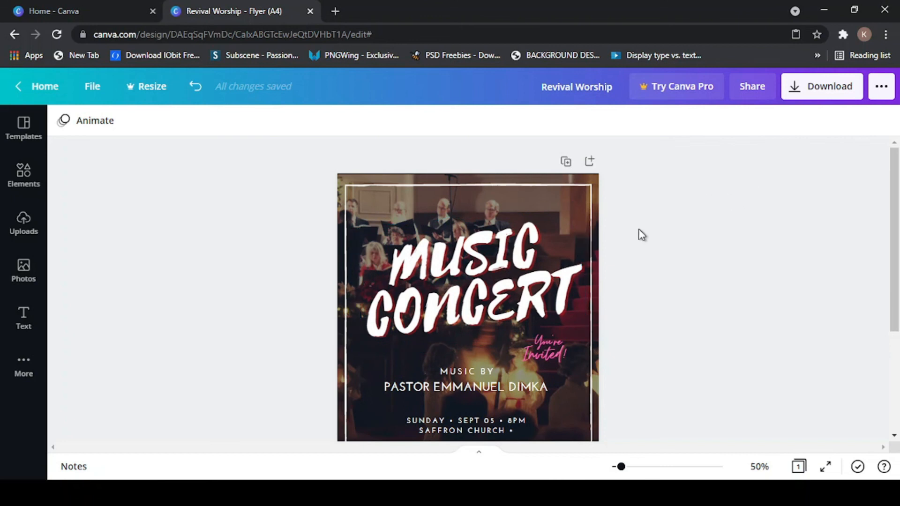
pyautogui.scroll(-5, 512, 284)
pyautogui.scroll(2, 114, 221)
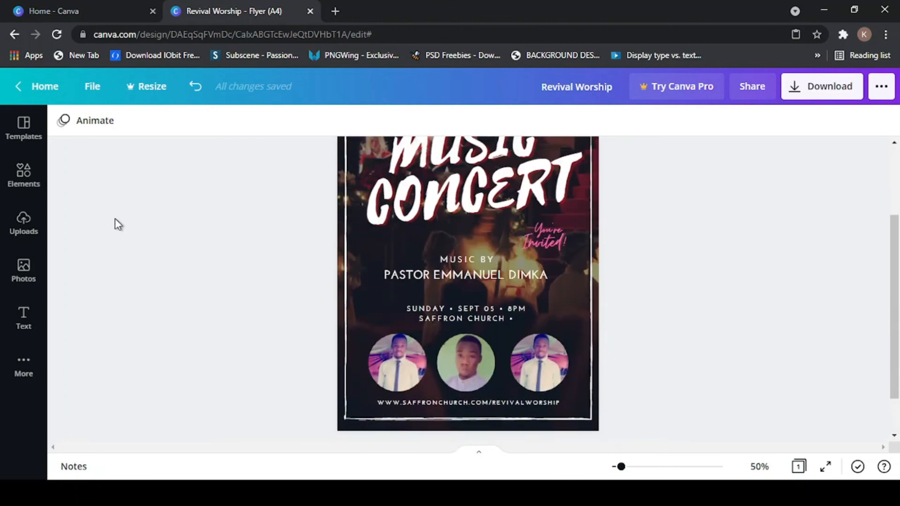
pyautogui.scroll(3, 114, 219)
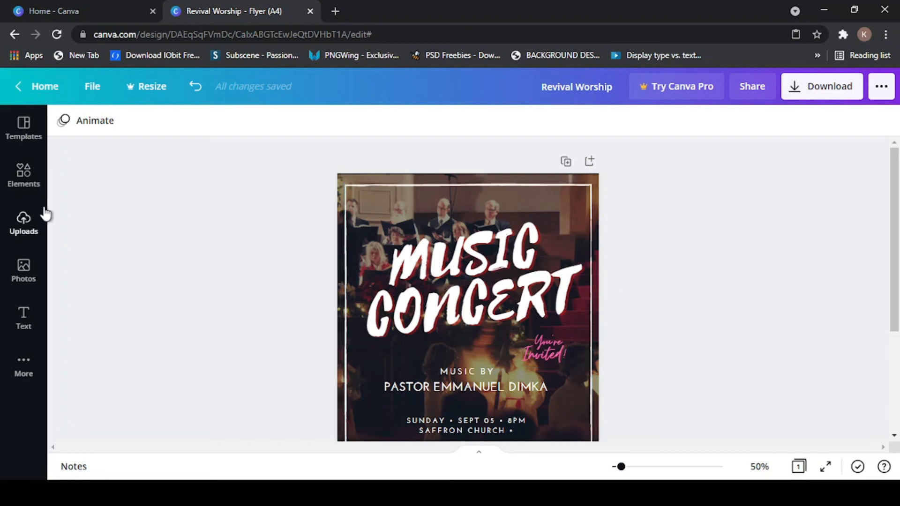
pyautogui.scroll(-3, 704, 229)
pyautogui.scroll(3, 255, 319)
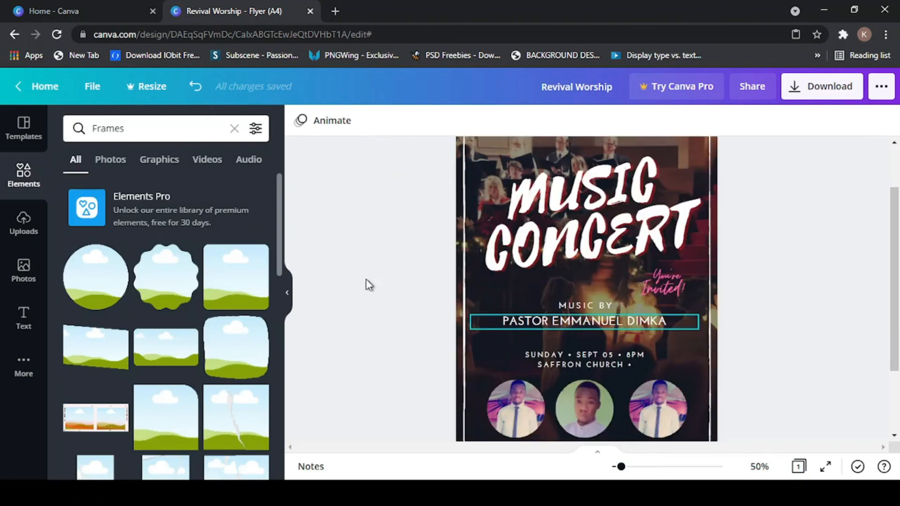
pyautogui.click(288, 298)
pyautogui.scroll(1, 521, 291)
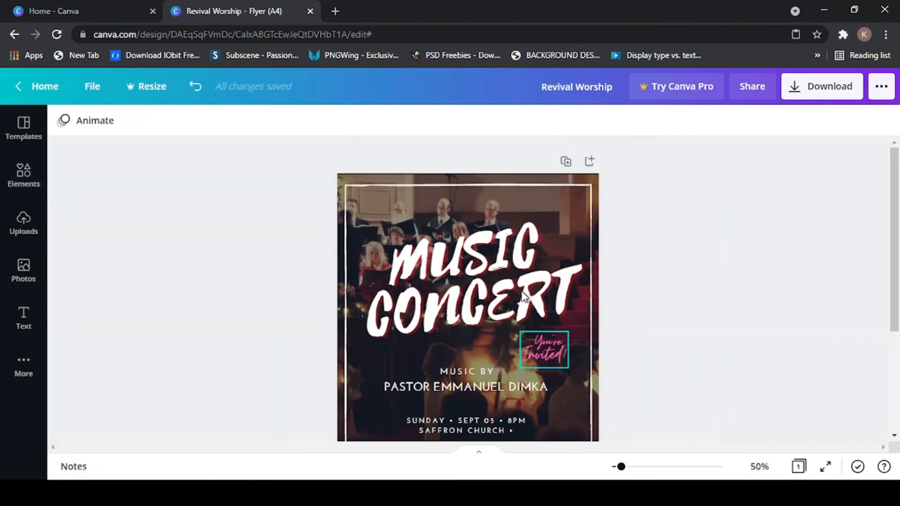
pyautogui.scroll(-3, 528, 309)
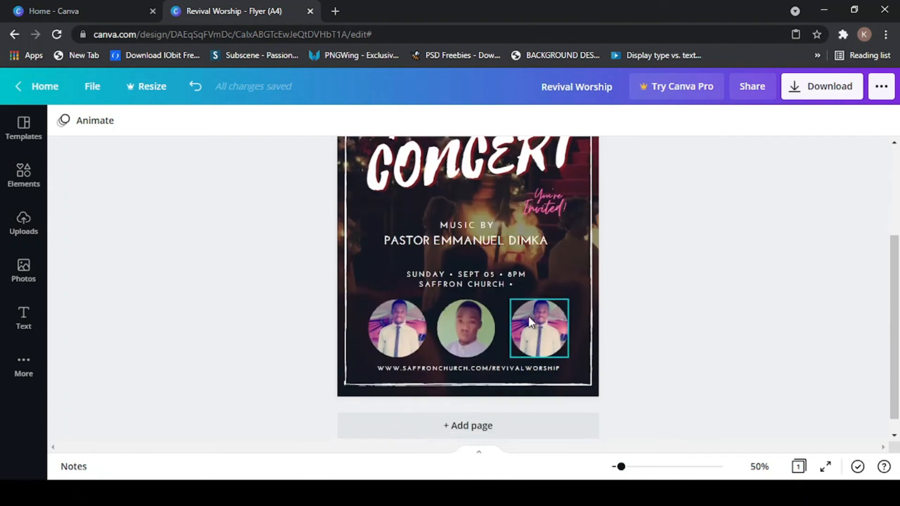
pyautogui.scroll(2, 237, 256)
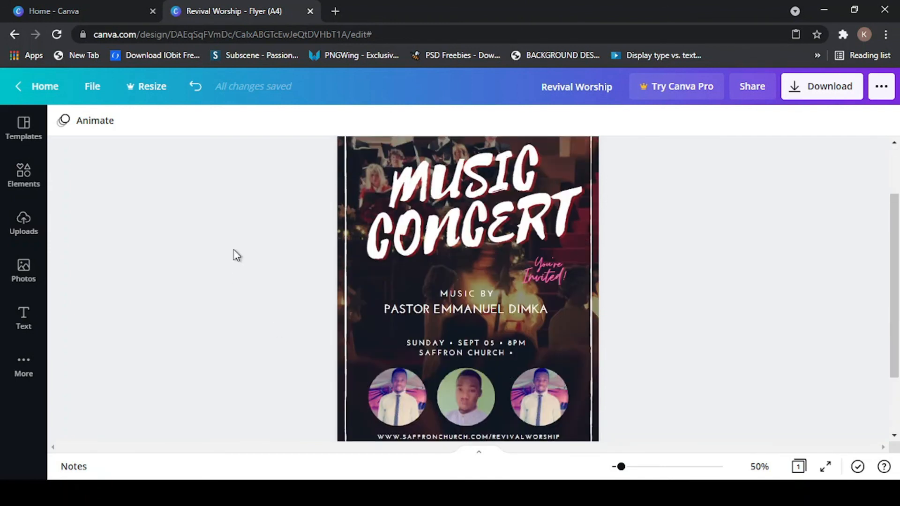
pyautogui.scroll(2, 237, 255)
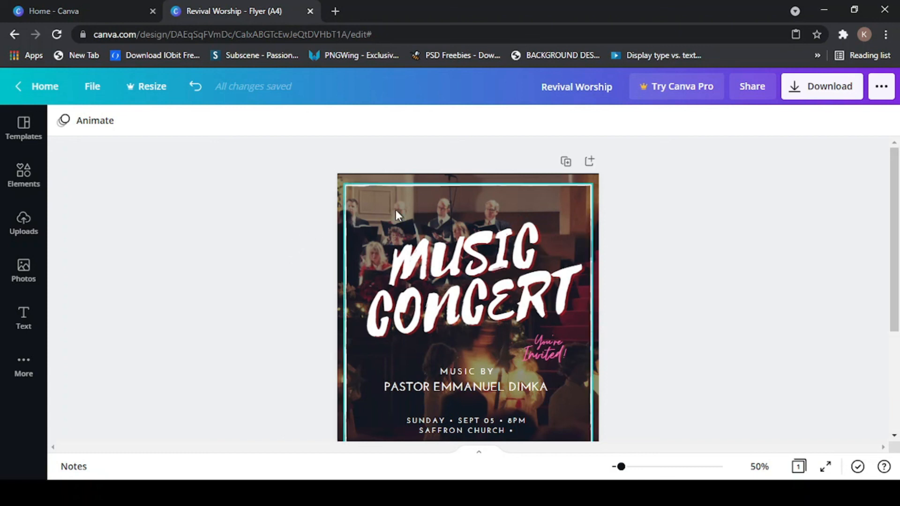